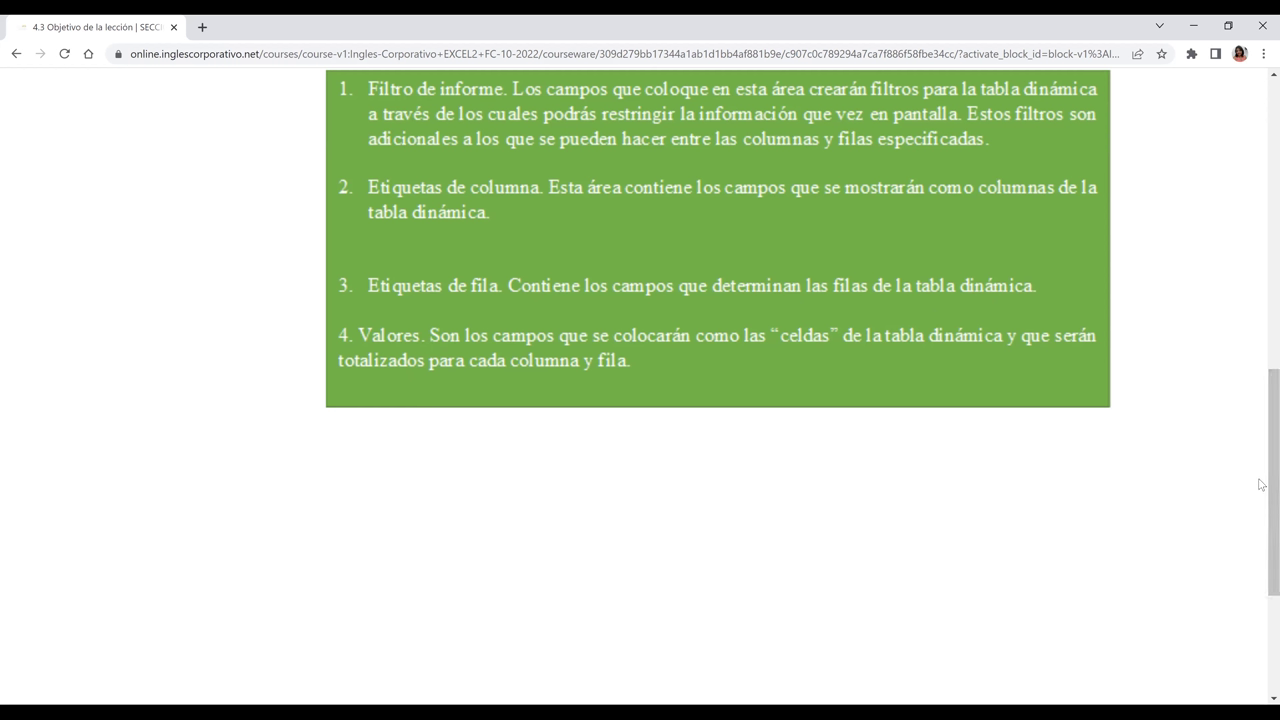
# Advance from lesson 4.3 to the next course unit, 4.4 Personalizar Tablas Dinámicas
pyautogui.scroll(3, 1260, 484)
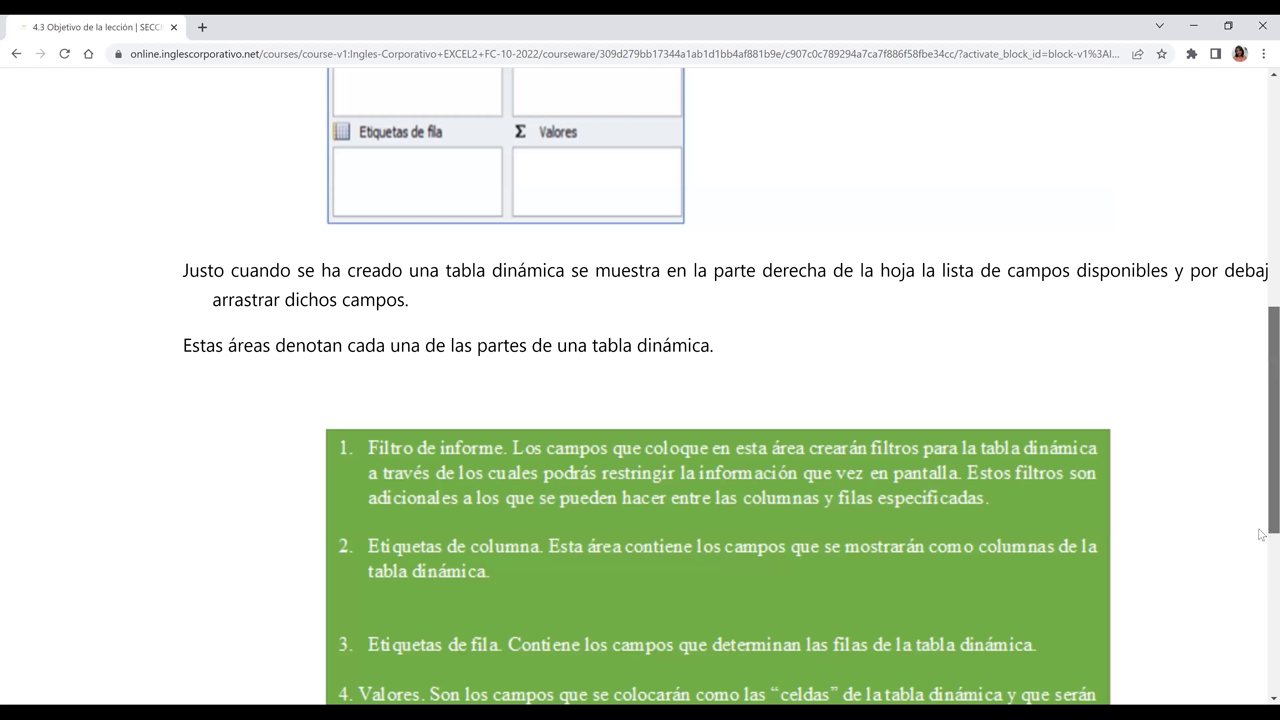
pyautogui.scroll(-5, 890, 645)
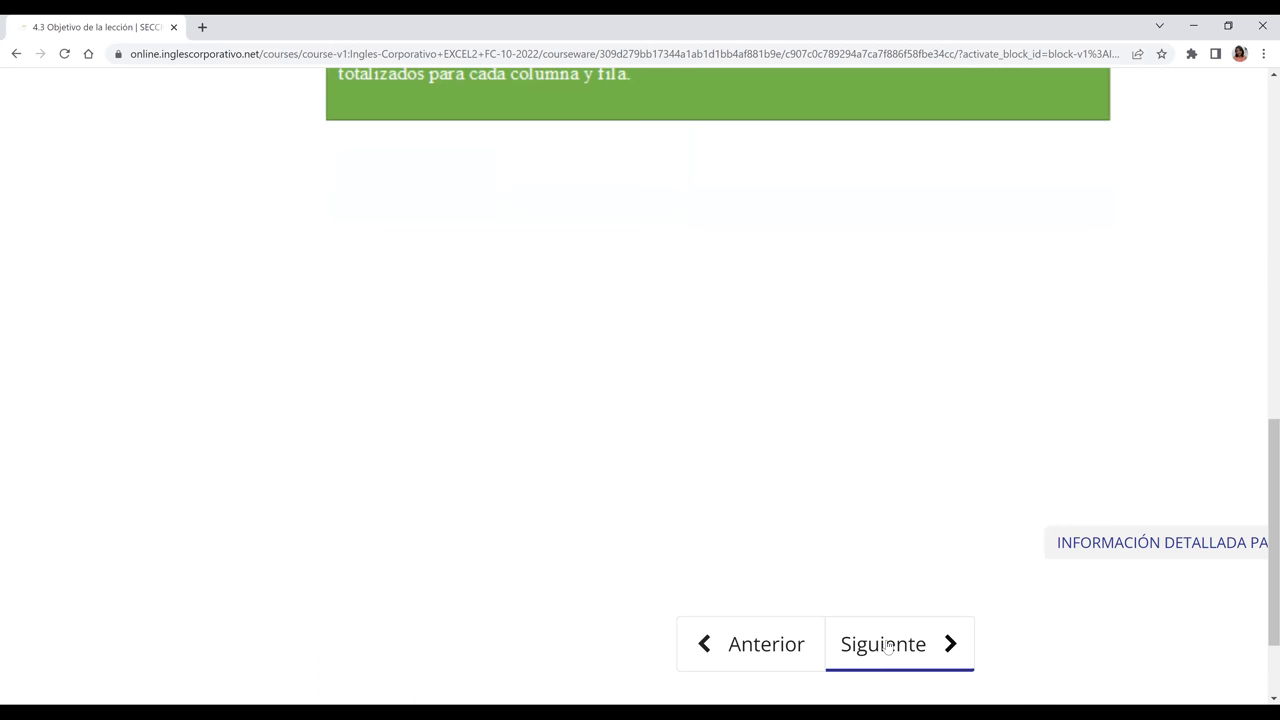
pyautogui.click(887, 645)
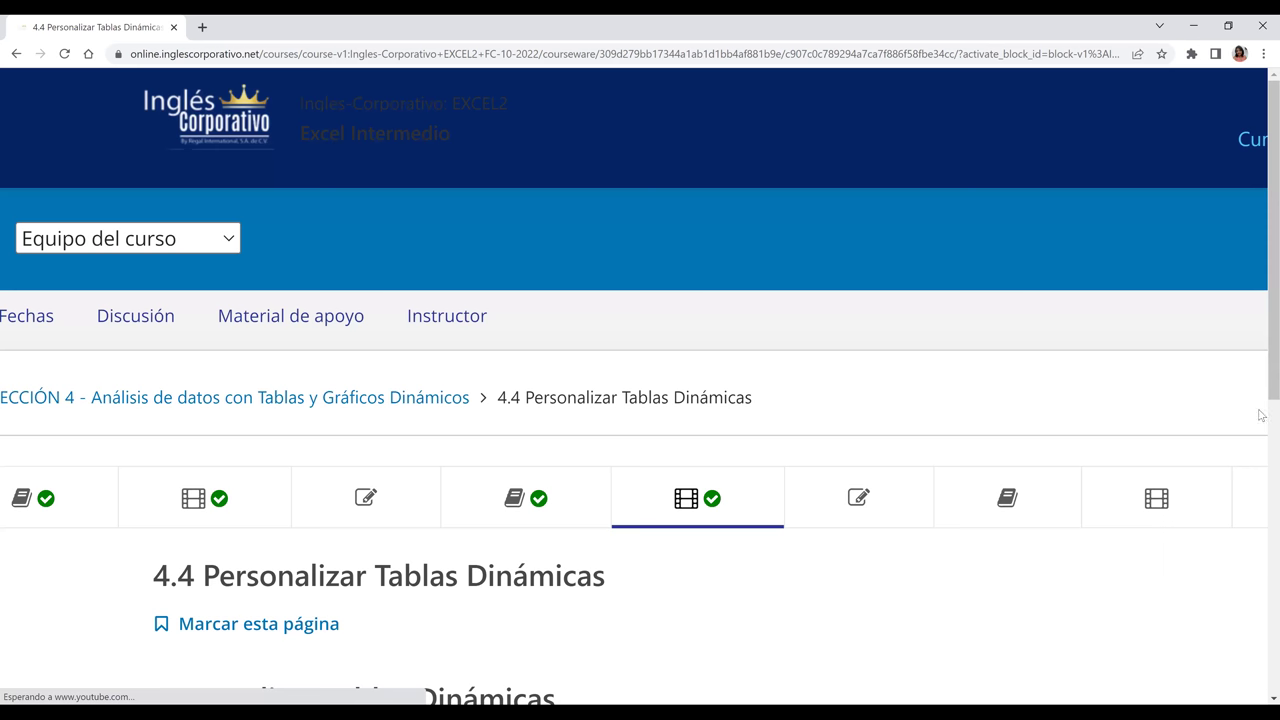
# Zoom the lesson page out until the whole Personalizar Tablas Dinámicas video fits, and show the video in full screen
pyautogui.scroll(-1, 1261, 440)
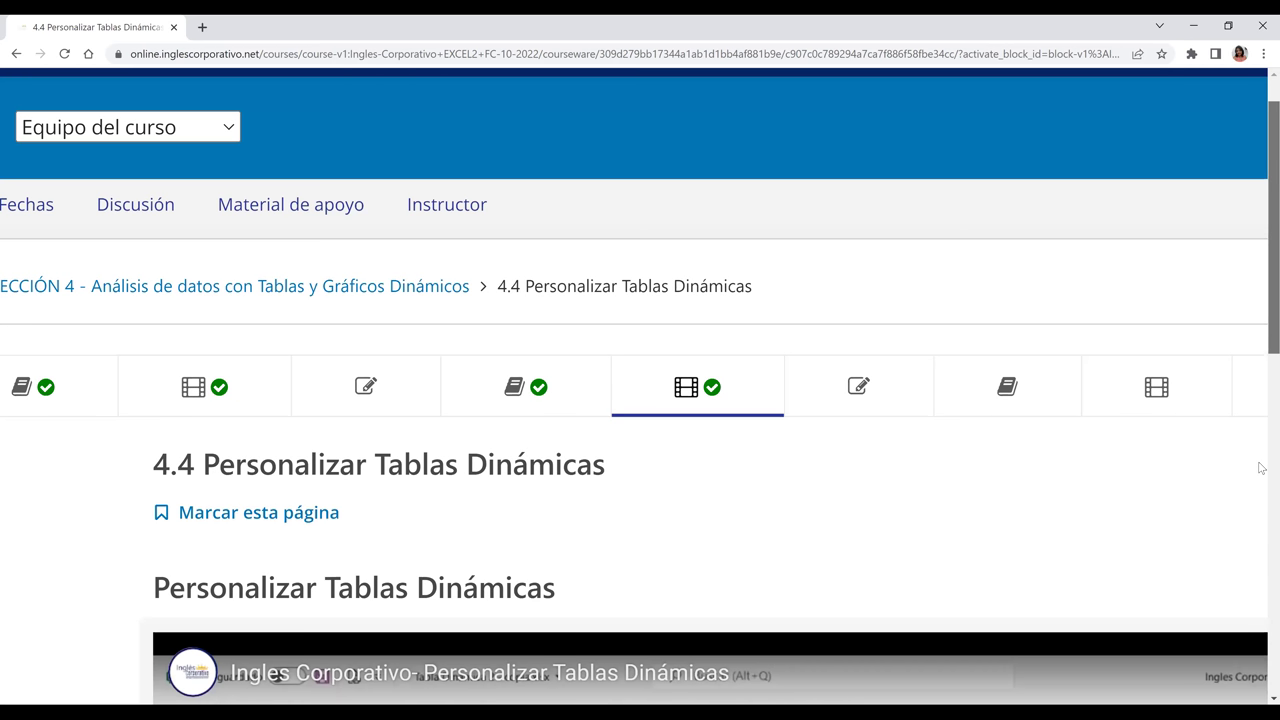
pyautogui.scroll(-4, 1054, 434)
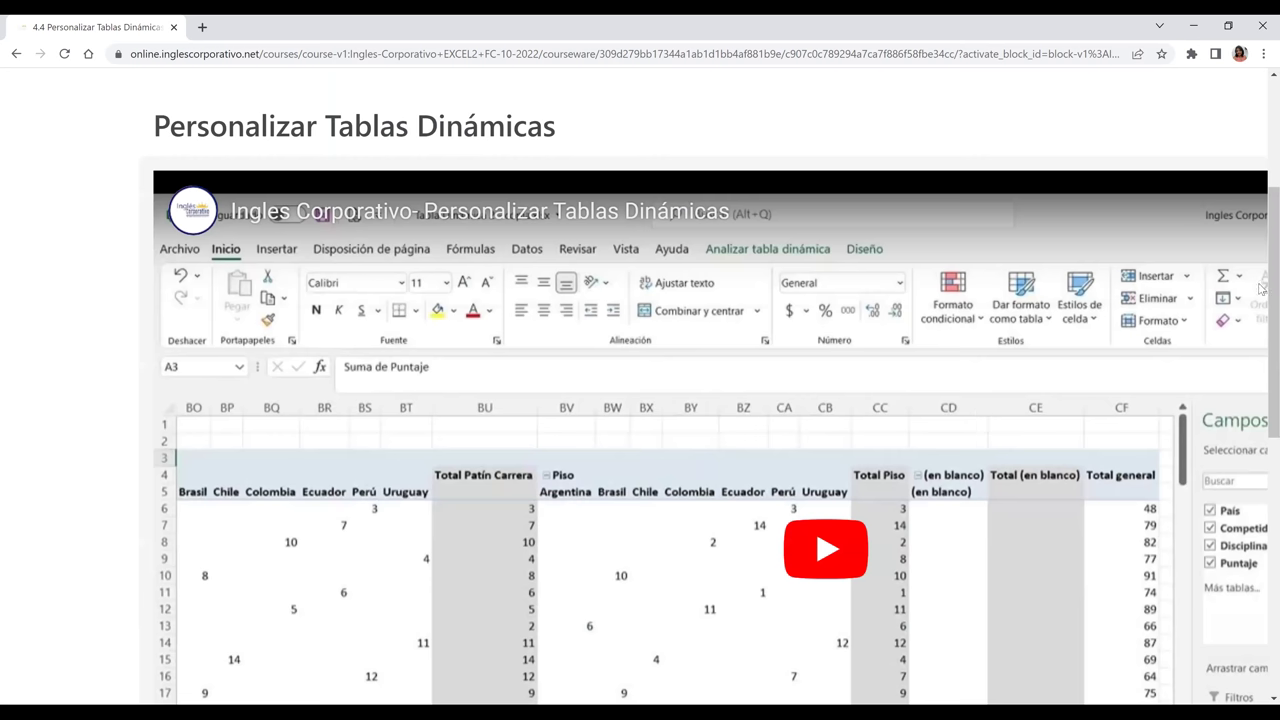
pyautogui.hotkey('ctrl', '-')
pyautogui.hotkey('ctrl', '-')
pyautogui.hotkey('ctrl', '-')
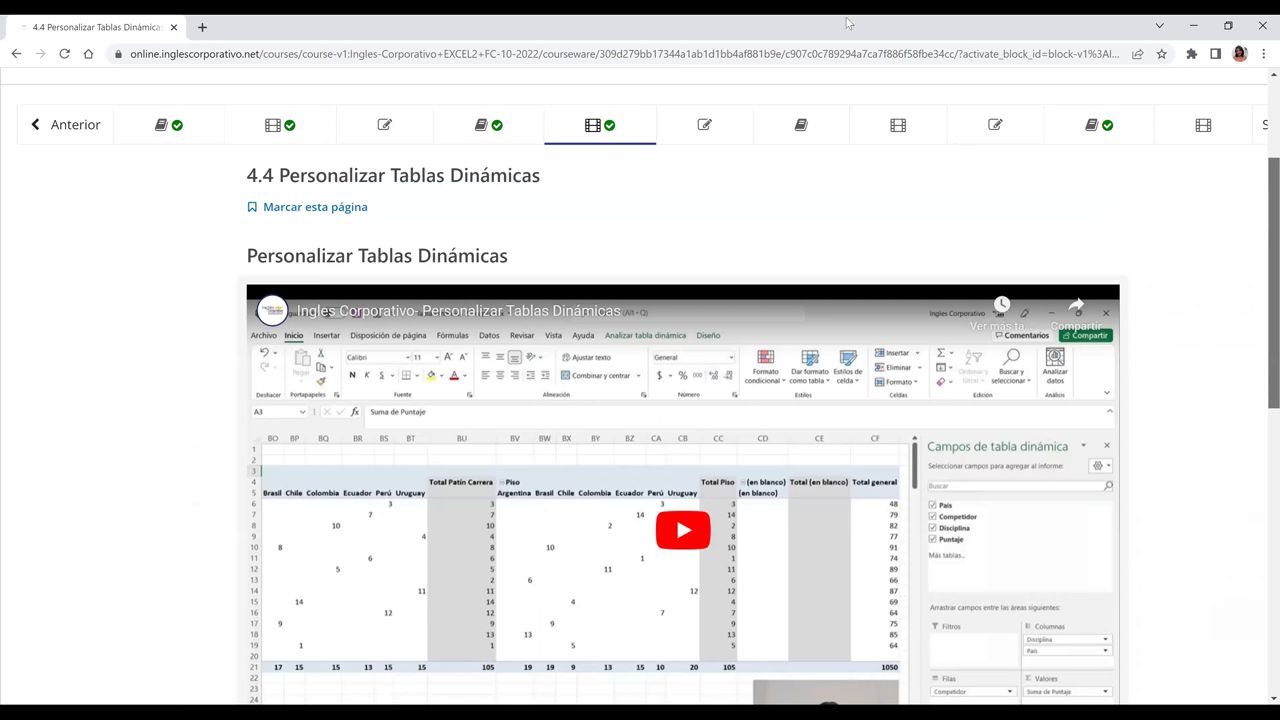
pyautogui.scroll(-2, 1050, 350)
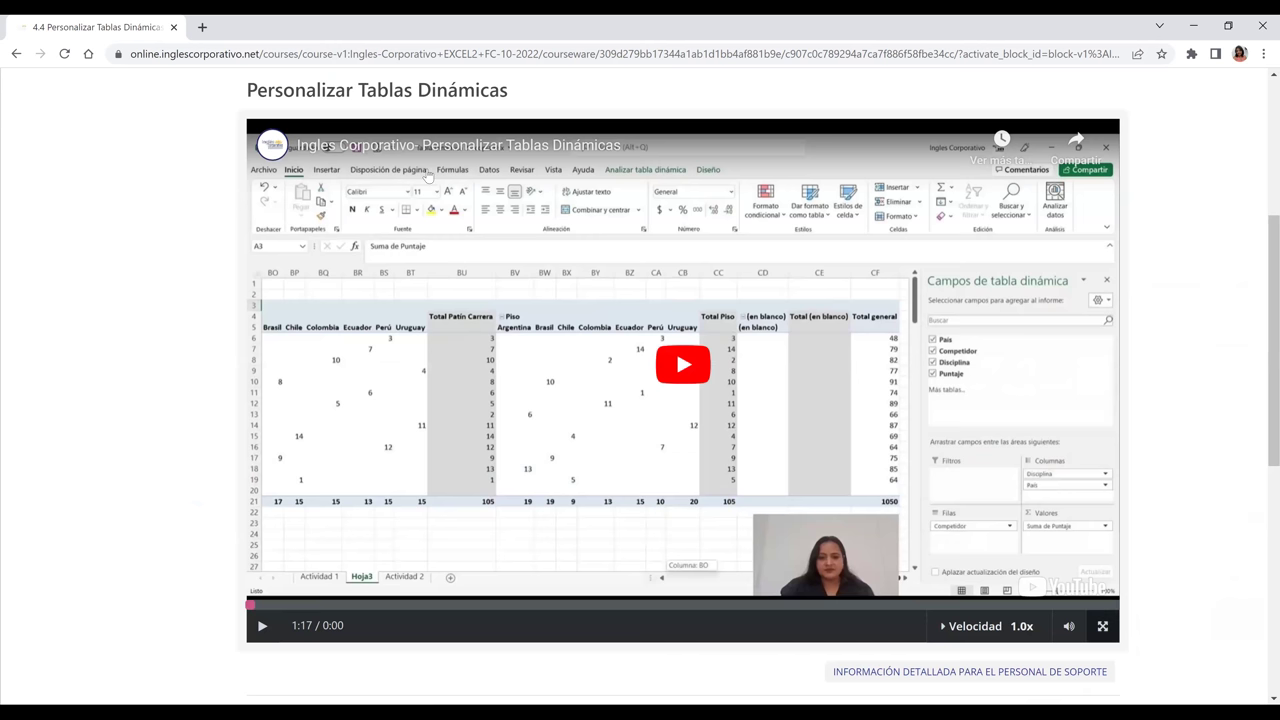
pyautogui.doubleClick(421, 122)
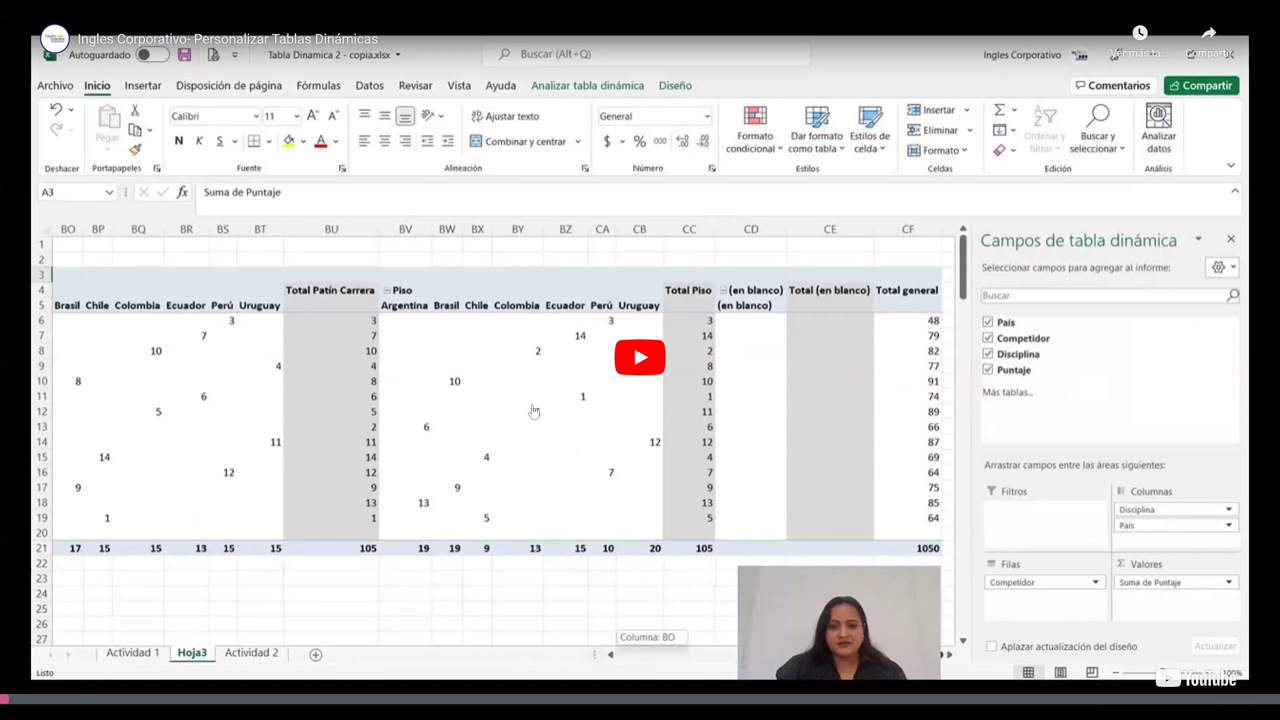
# Rewind the lesson video to 0:00 and play it from the beginning
pyautogui.click(614, 358)
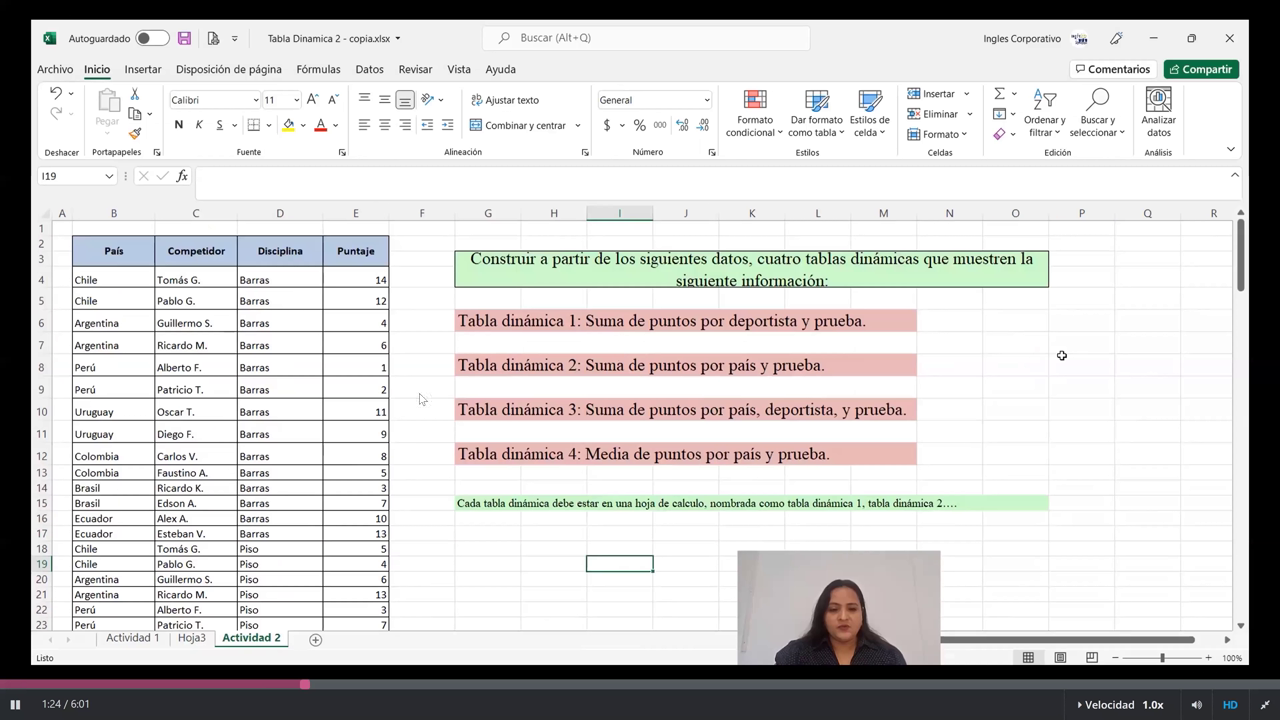
pyautogui.click(3, 685)
pyautogui.click(17, 705)
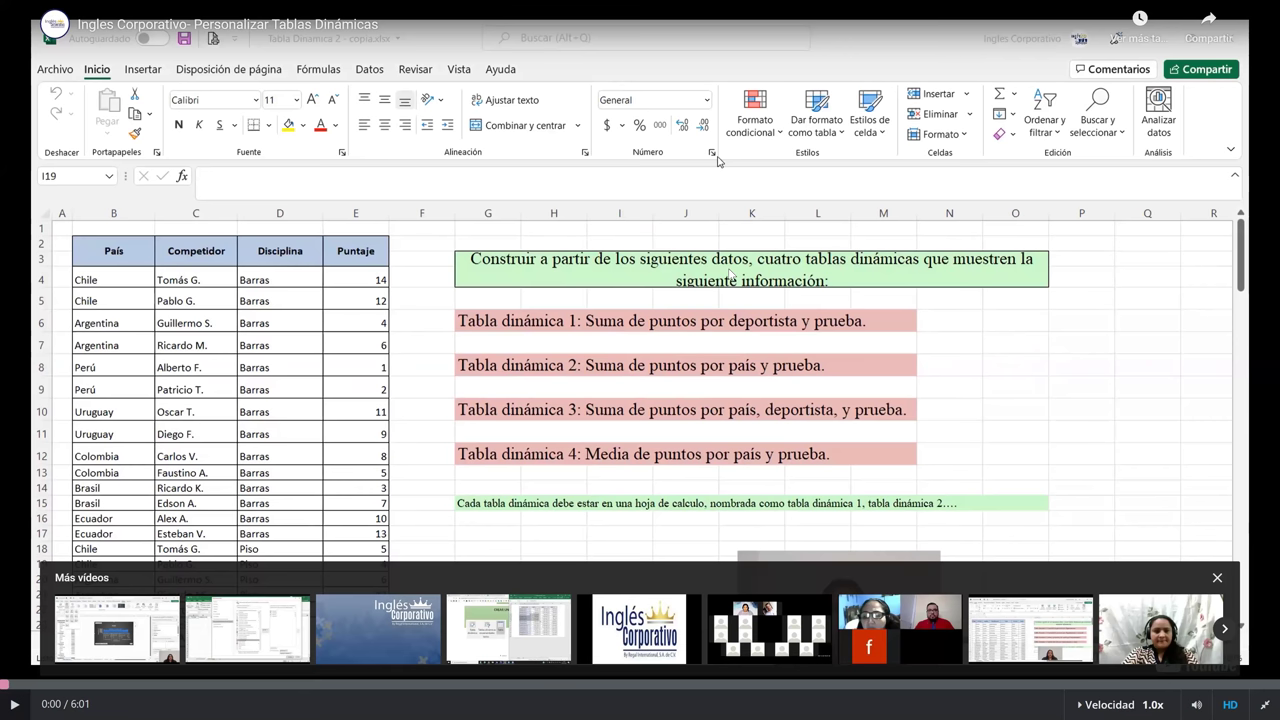
pyautogui.press('space')
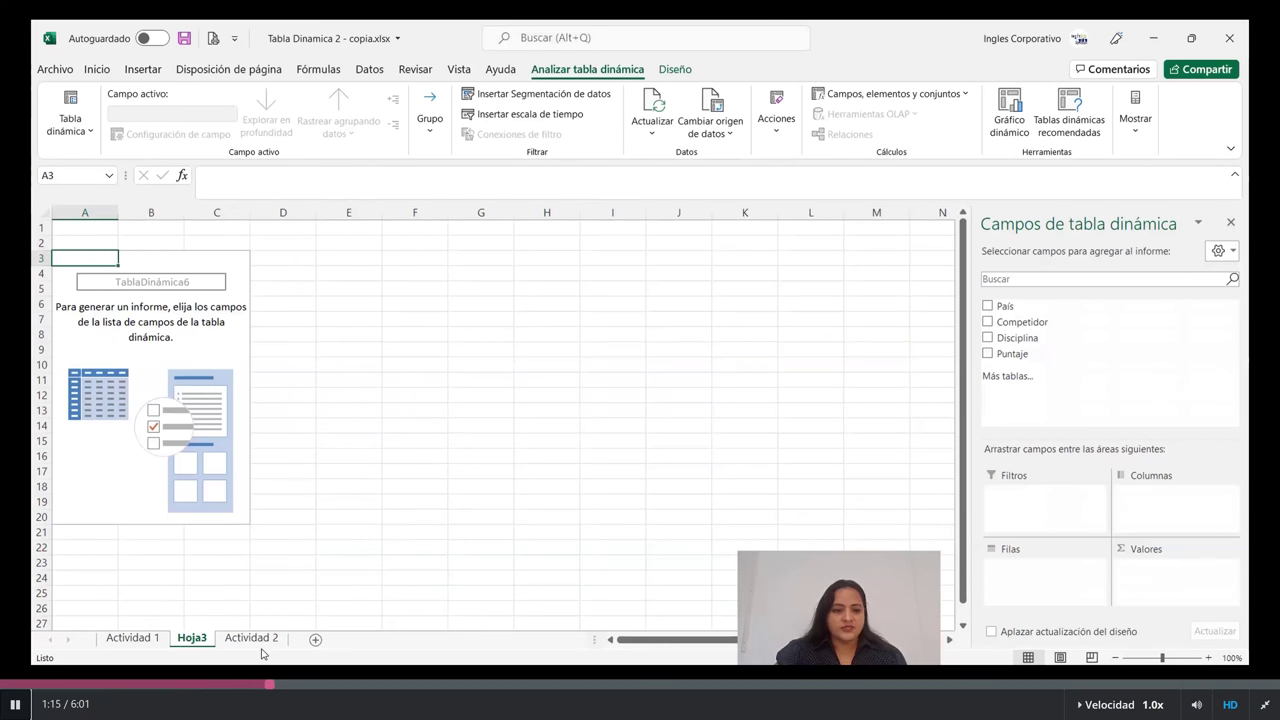
# Check the Actividad 2 sheet, and add Disciplina as a row field and the sum of Puntaje as values to the Hoja3 pivot table
pyautogui.click(252, 638)
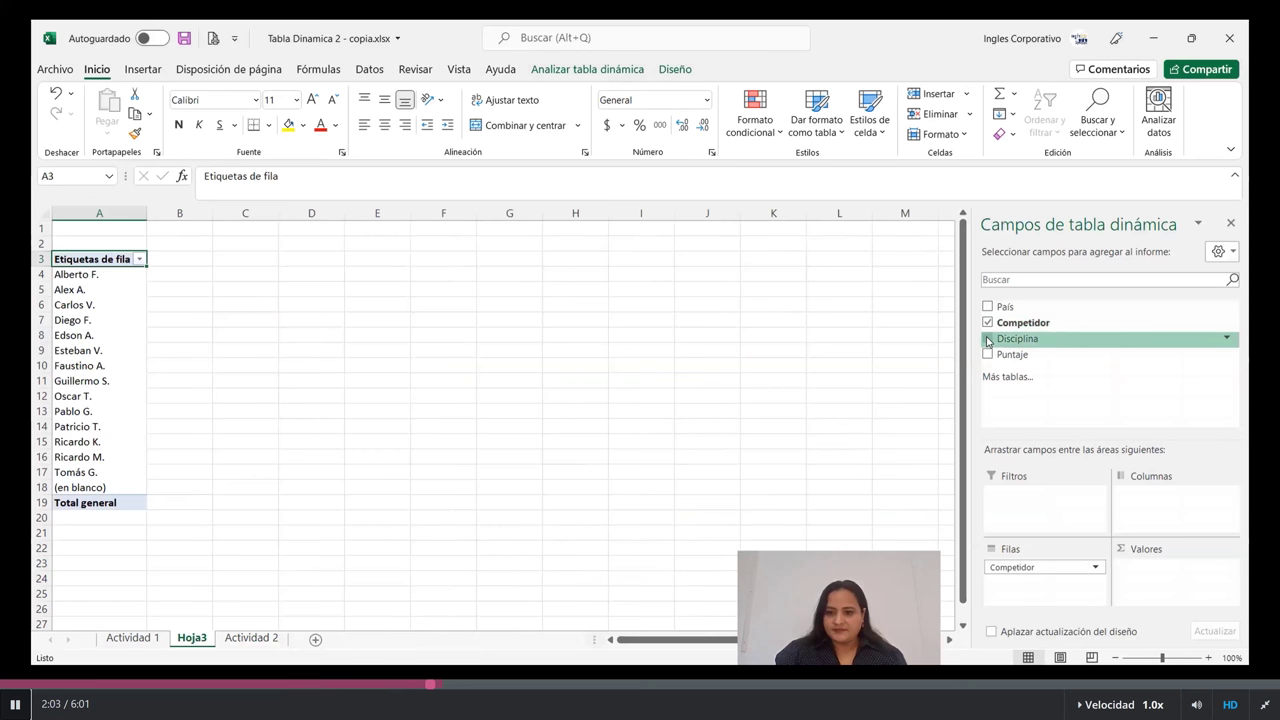
pyautogui.click(988, 339)
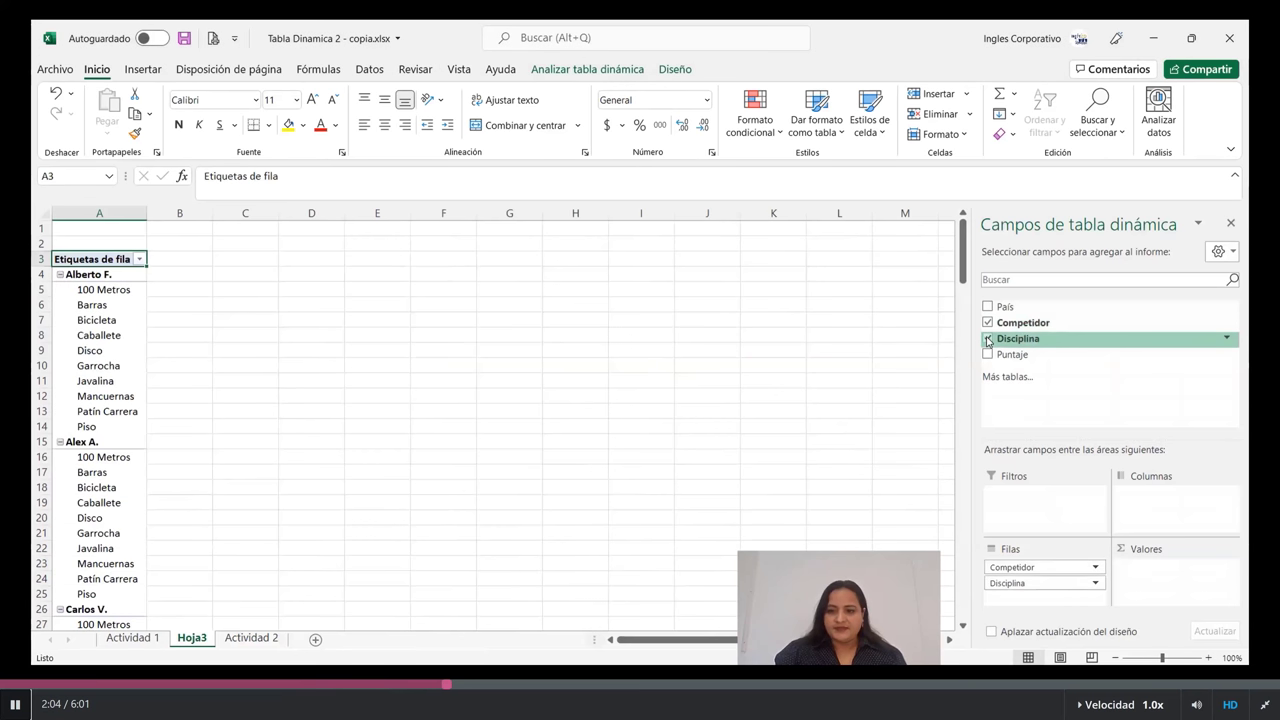
pyautogui.click(988, 354)
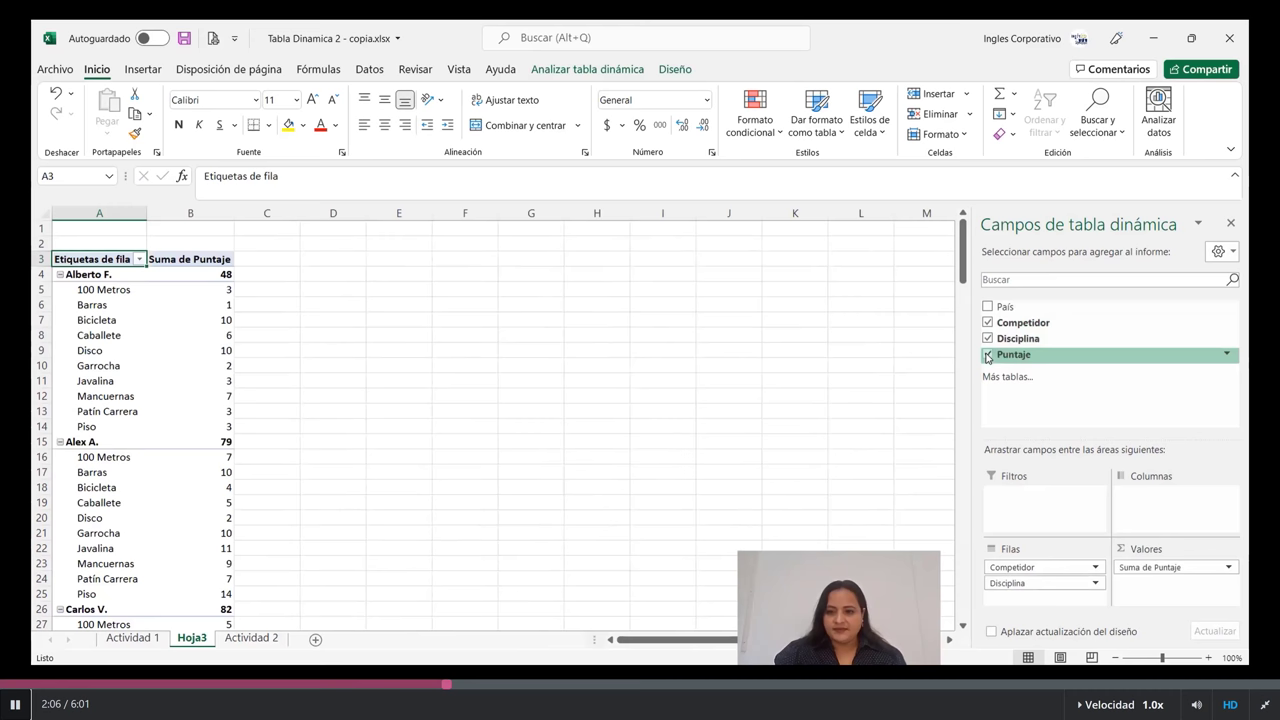
pyautogui.scroll(-3, 350, 444)
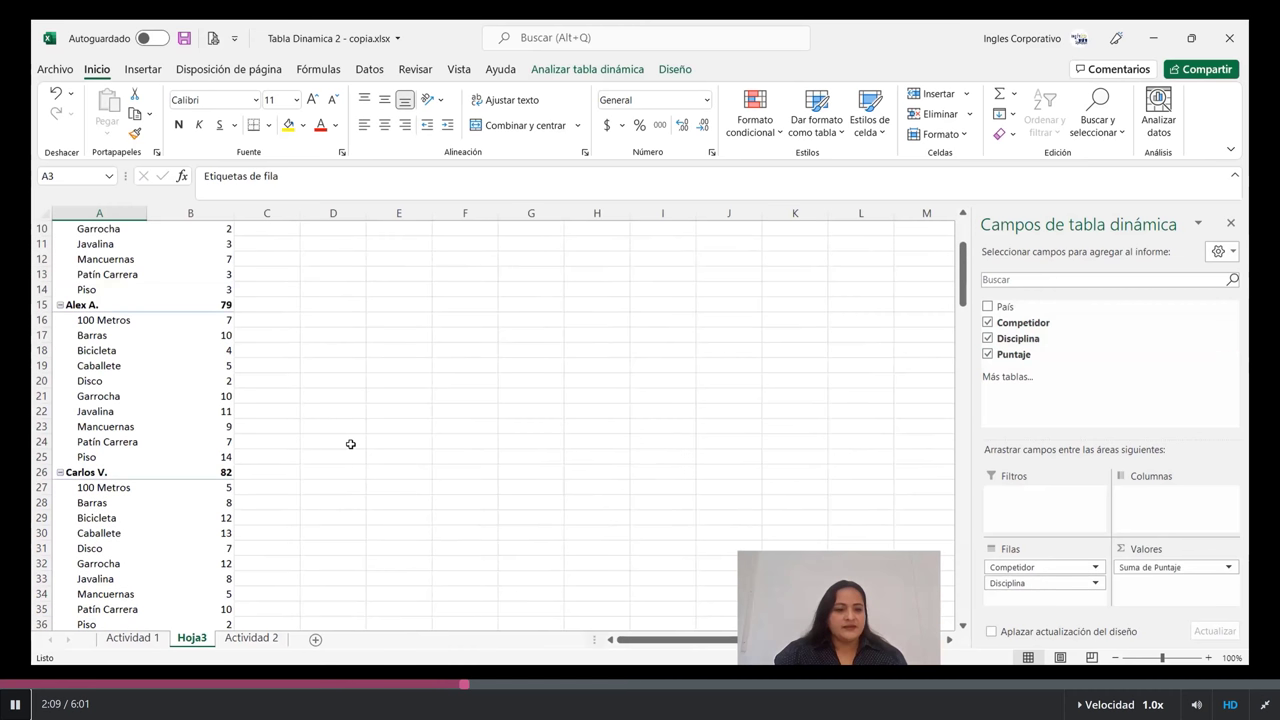
pyautogui.scroll(-6, 350, 444)
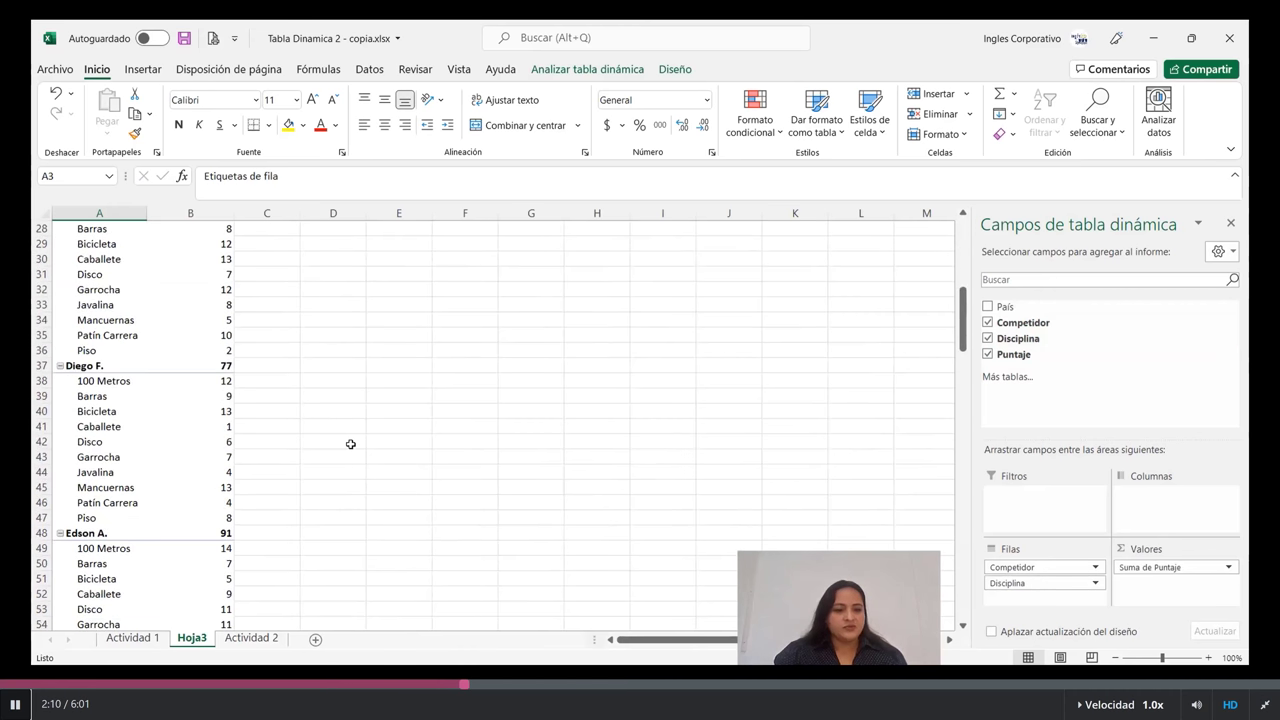
pyautogui.scroll(-9, 350, 444)
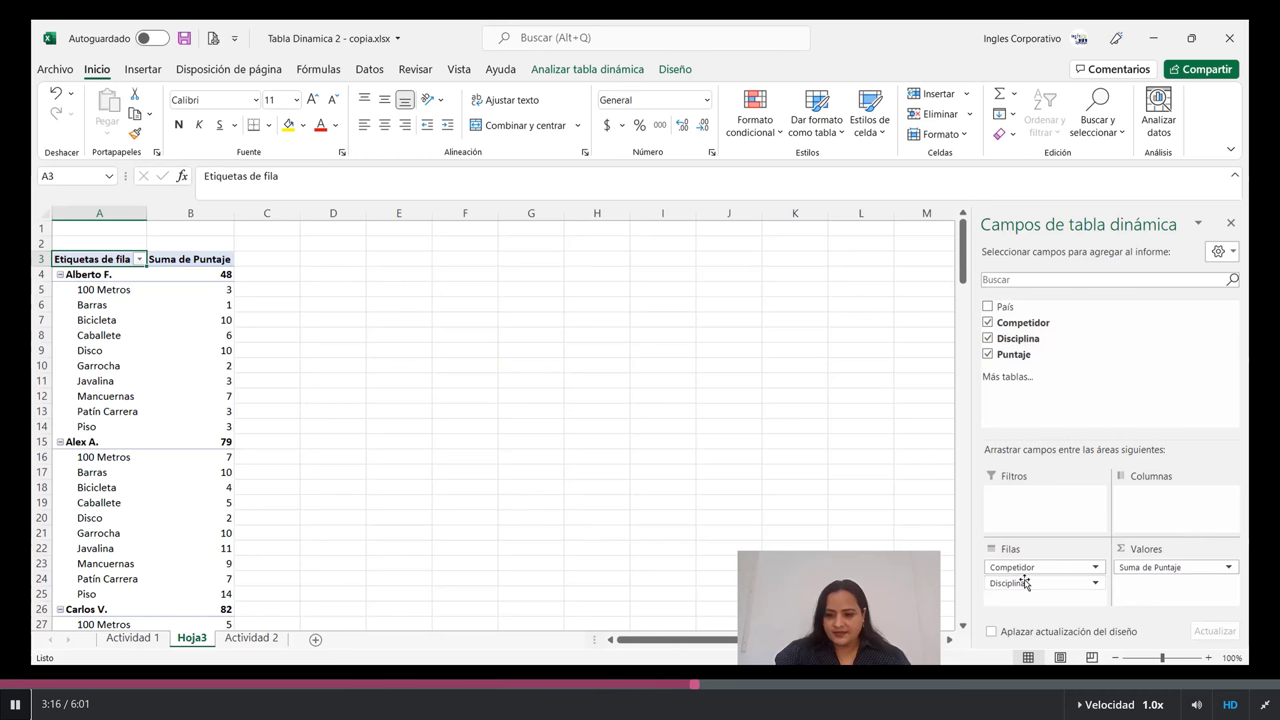
# Move Disciplina from the pivot table's rows to its columns, and add País as a row field below Competidor
pyautogui.moveTo(1024, 583); pyautogui.dragTo(1168, 509)
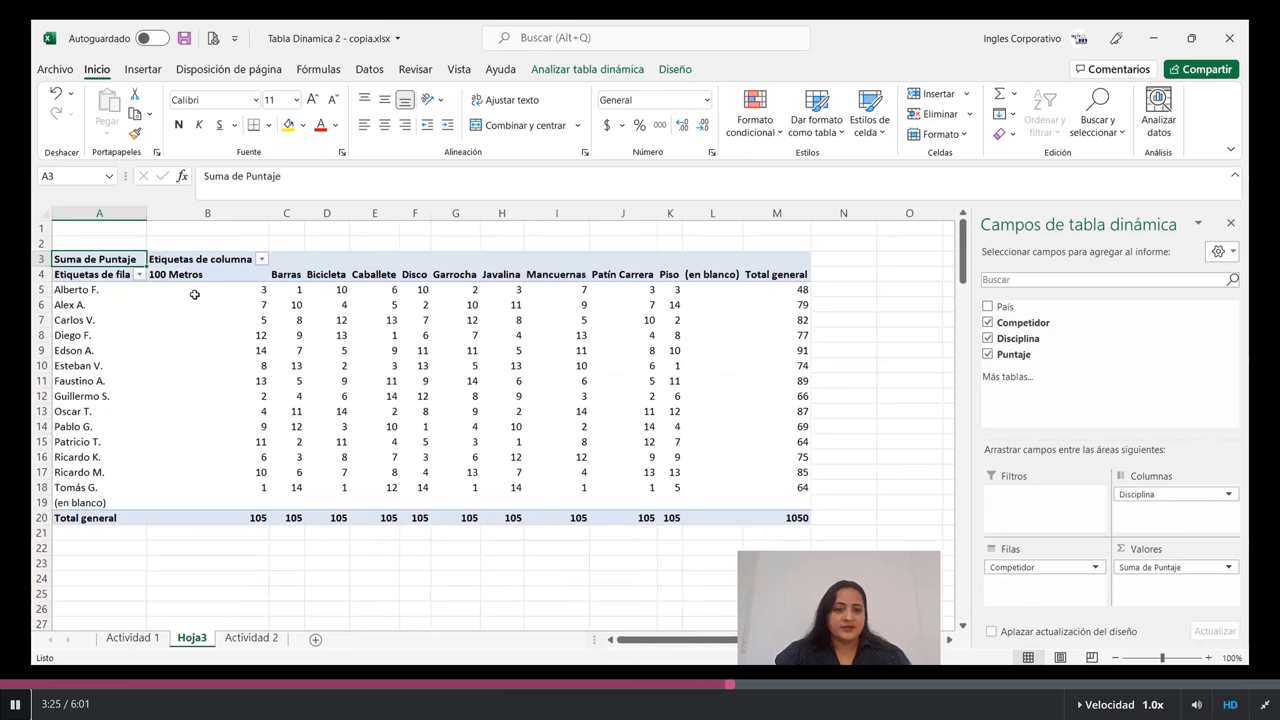
pyautogui.moveTo(195, 293)
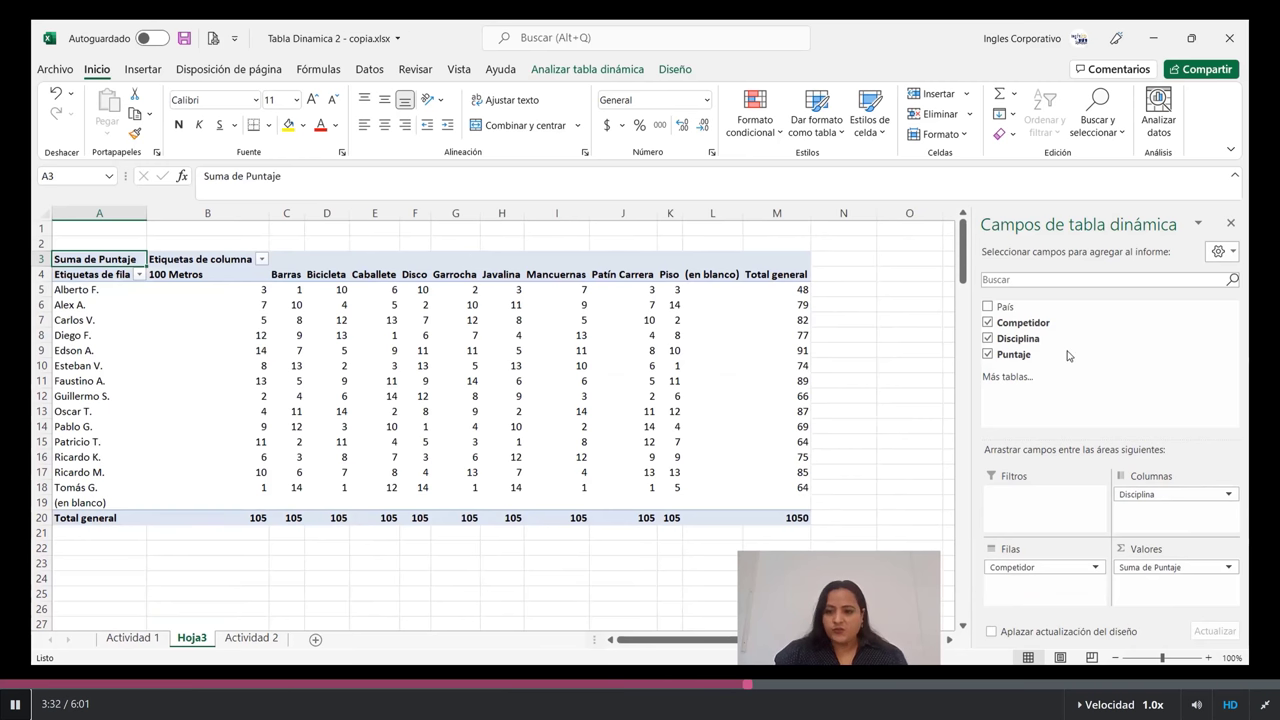
pyautogui.click(988, 307)
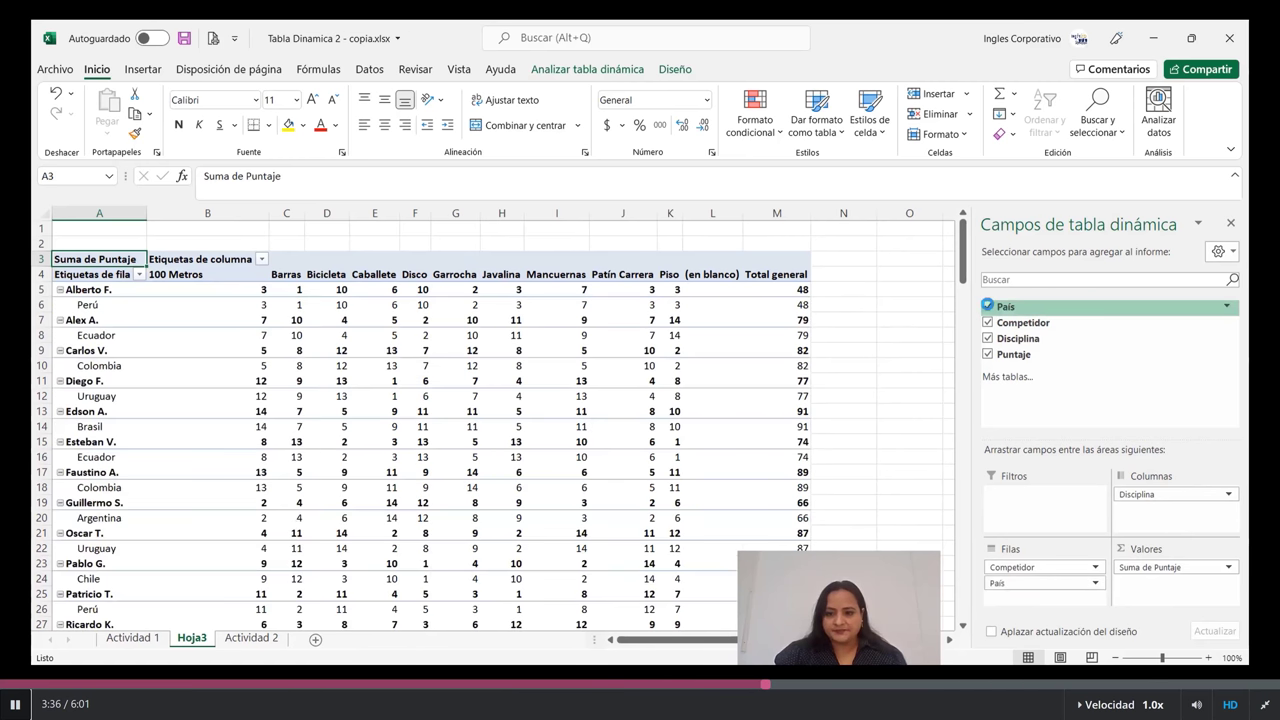
pyautogui.scroll(-4, 539, 351)
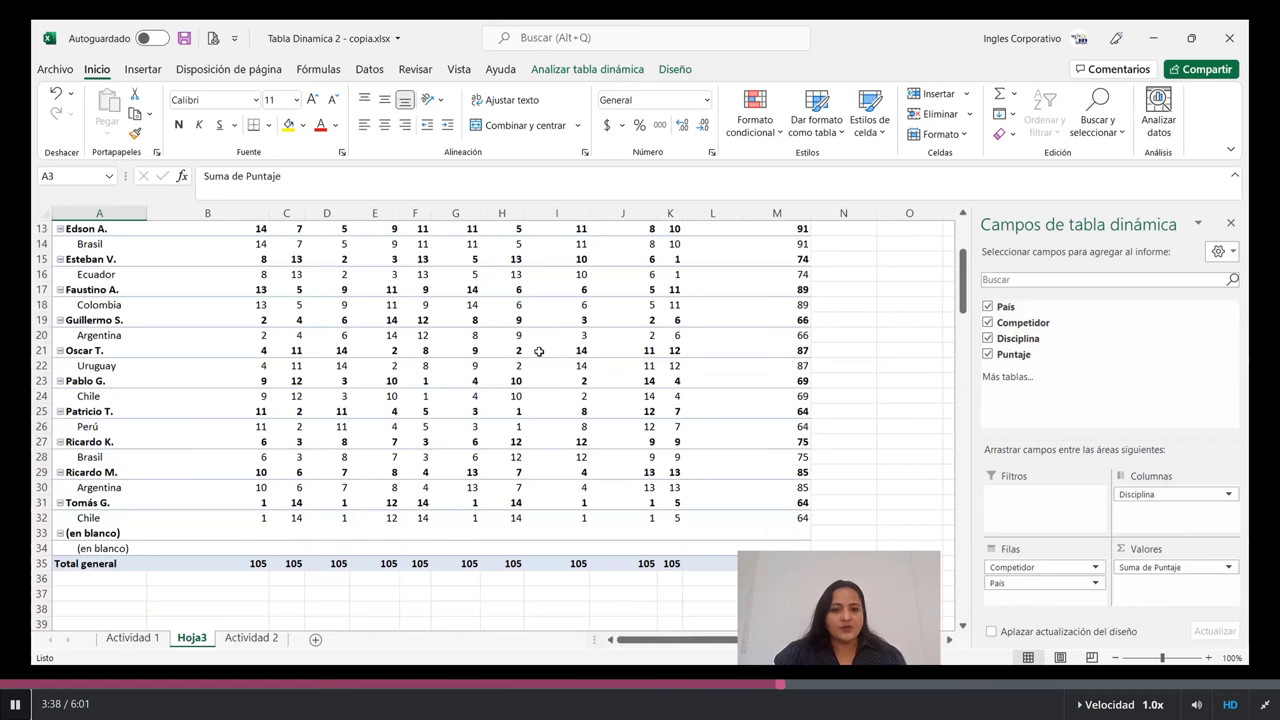
pyautogui.scroll(4, 539, 351)
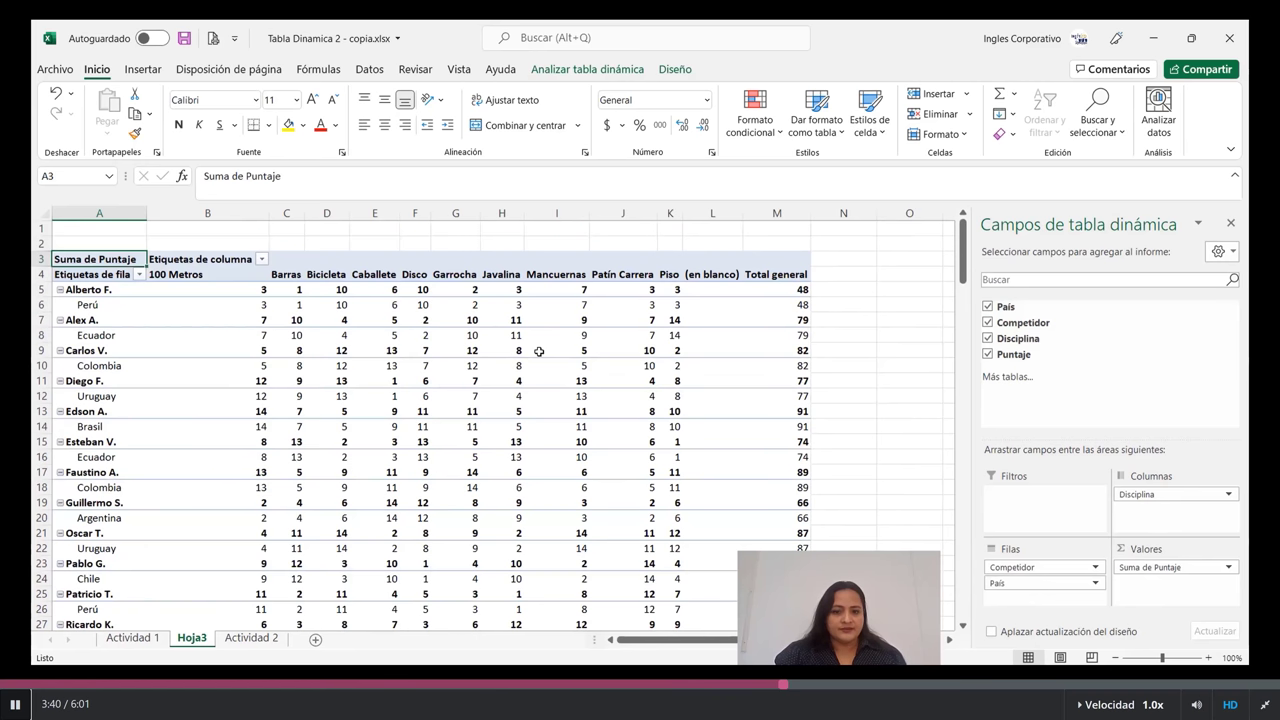
pyautogui.scroll(-3, 539, 351)
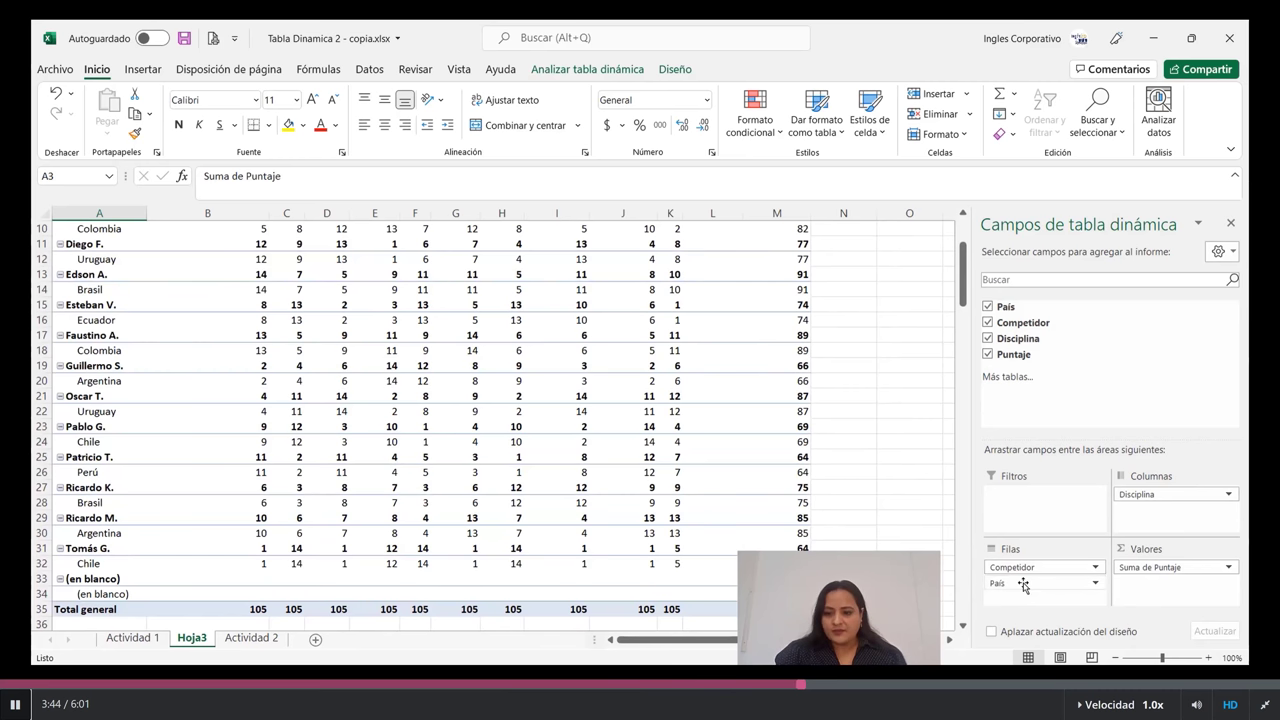
# Try País as the pivot table's report filter, and move it from there to the columns below Disciplina
pyautogui.moveTo(1023, 586); pyautogui.dragTo(1055, 527)
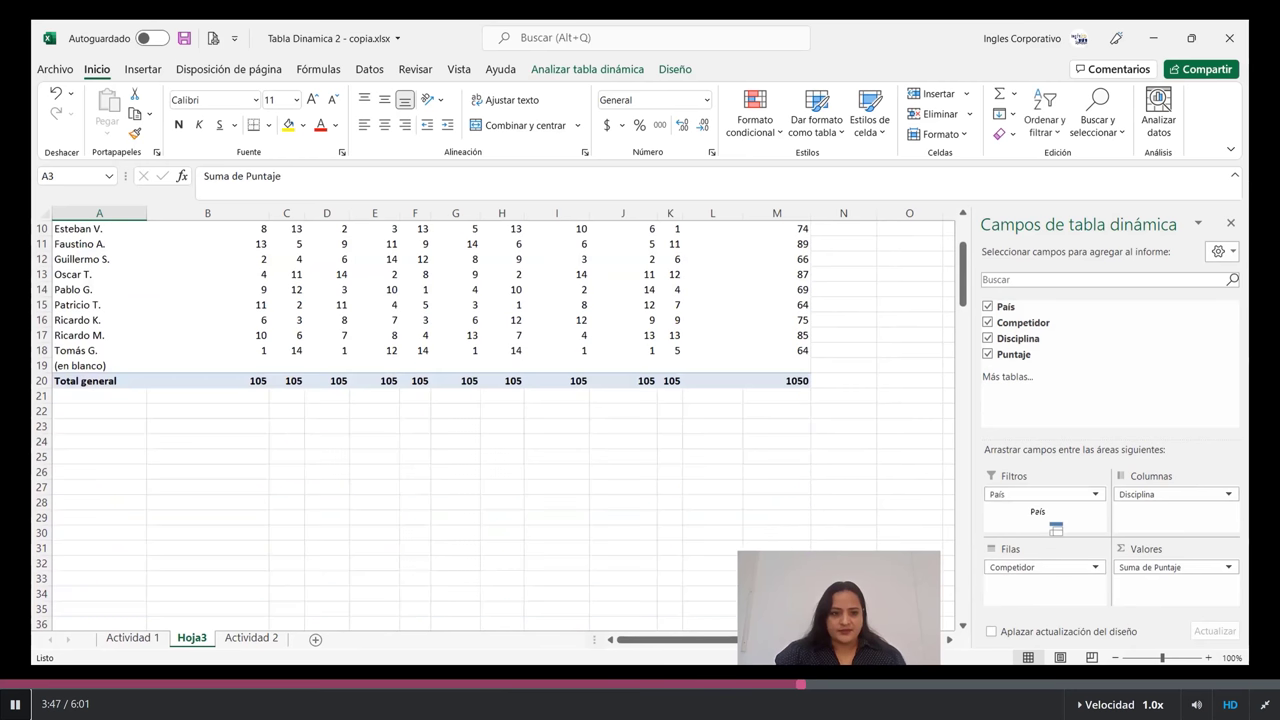
pyautogui.scroll(3, 855, 479)
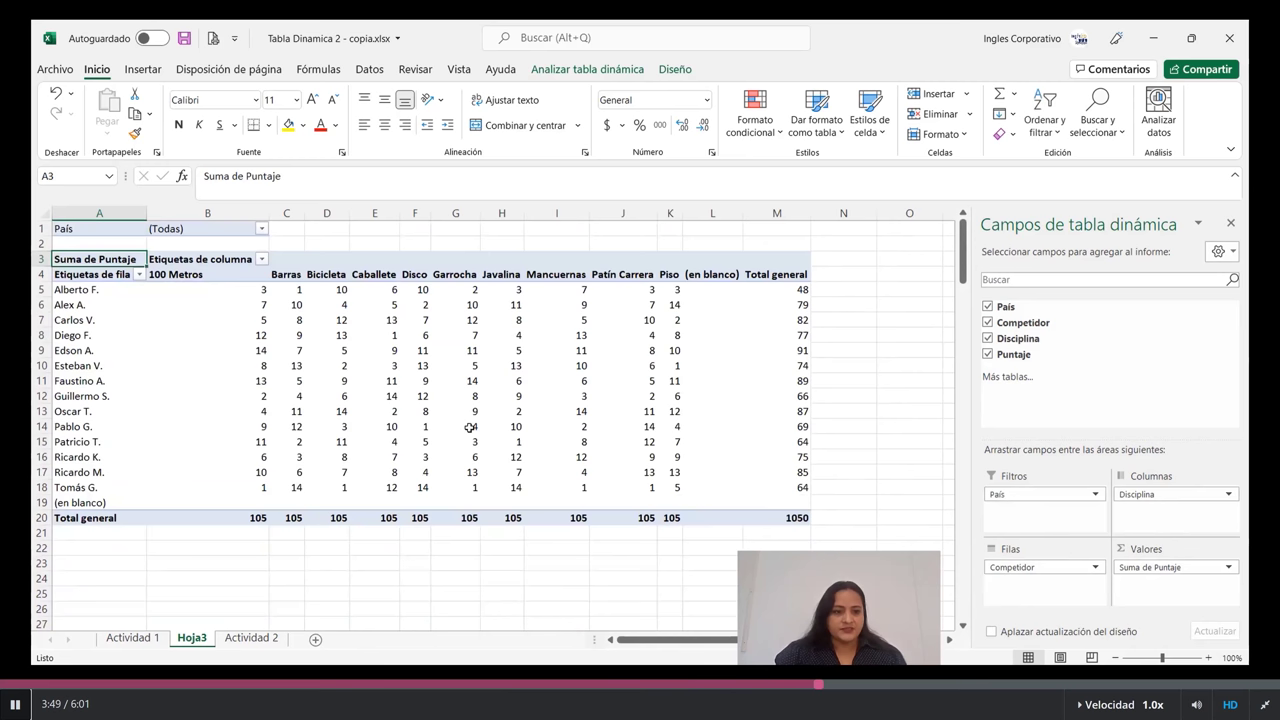
pyautogui.moveTo(1031, 489); pyautogui.dragTo(1157, 524)
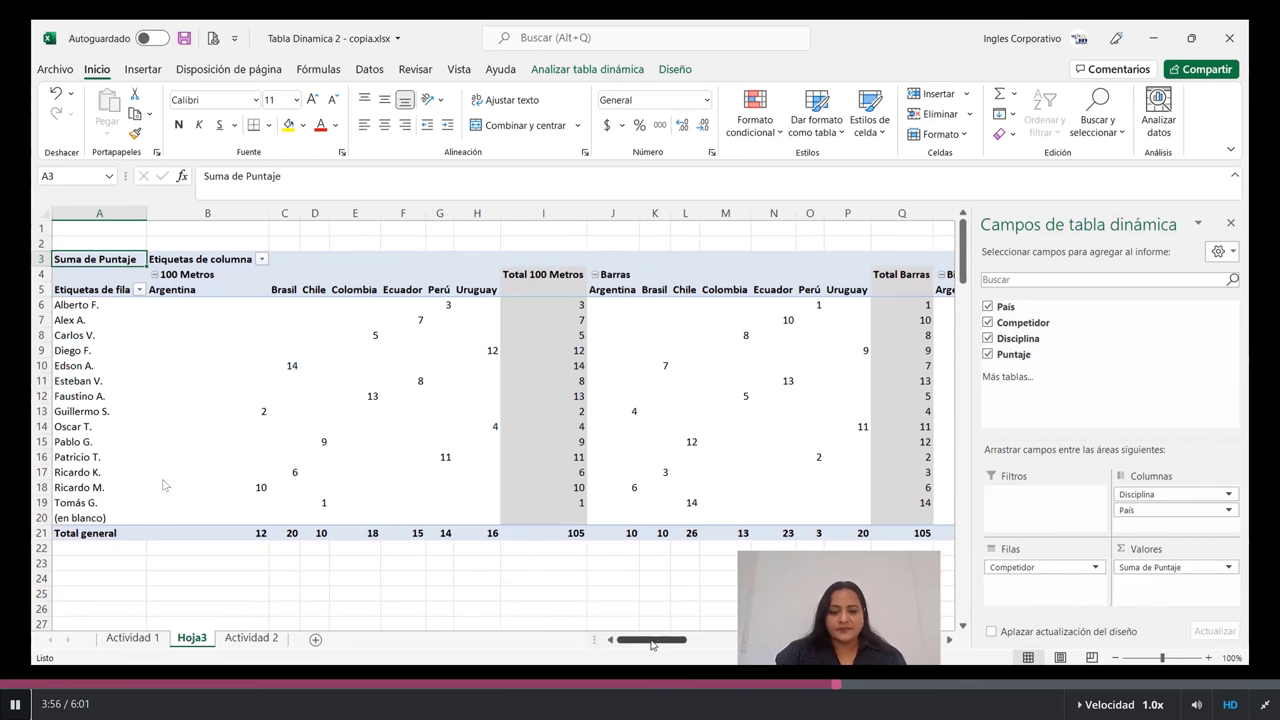
pyautogui.hscroll(10, 268, 465)
pyautogui.hscroll(10, 500, 400)
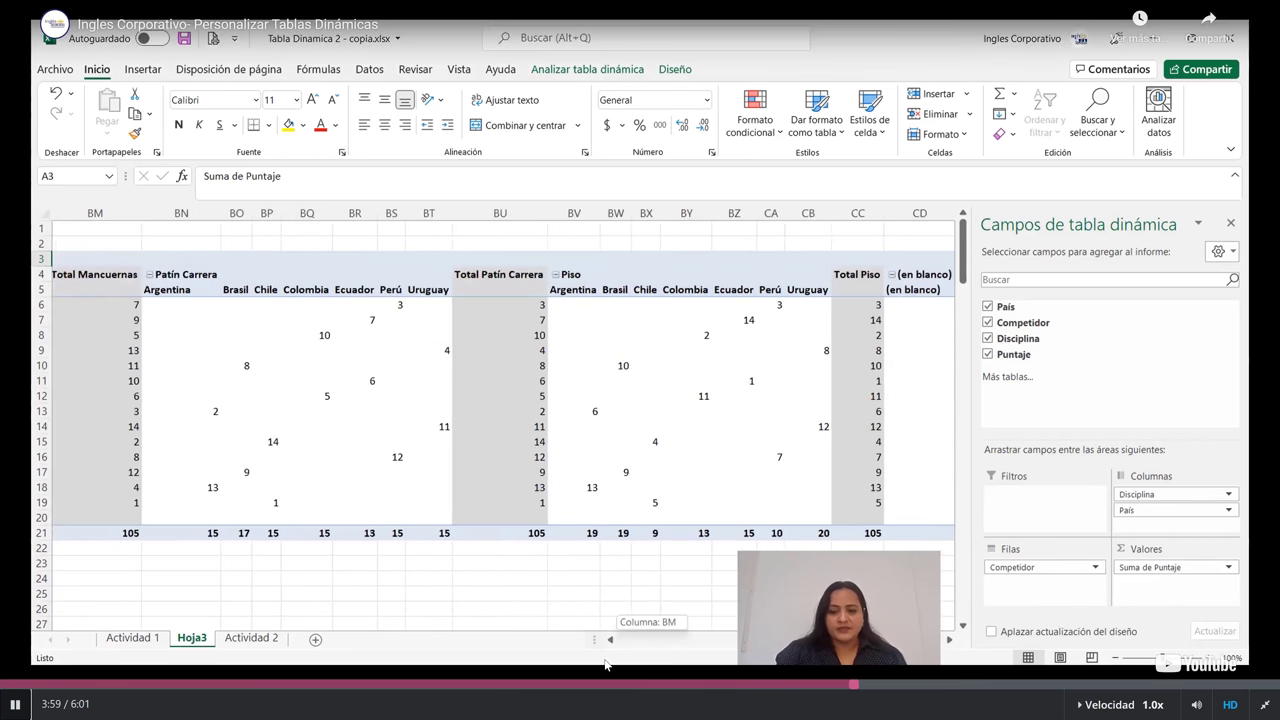
pyautogui.hscroll(-15, 605, 665)
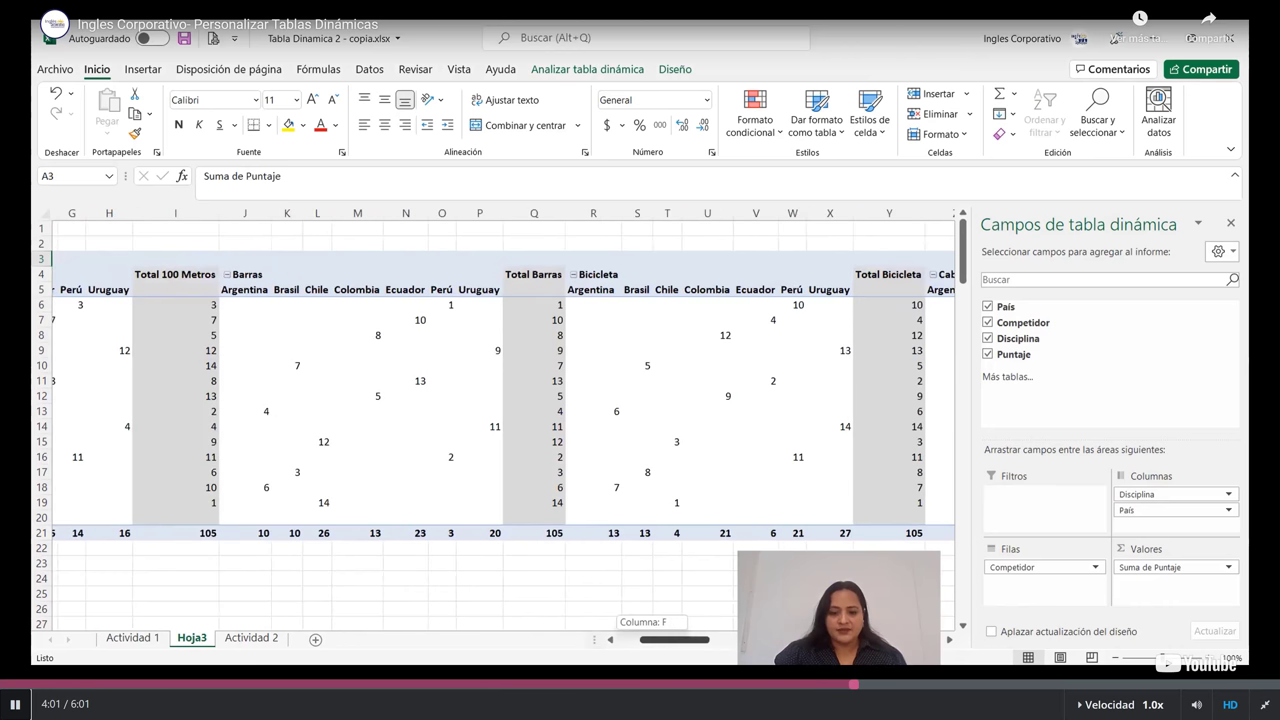
pyautogui.hscroll(-3, 681, 421)
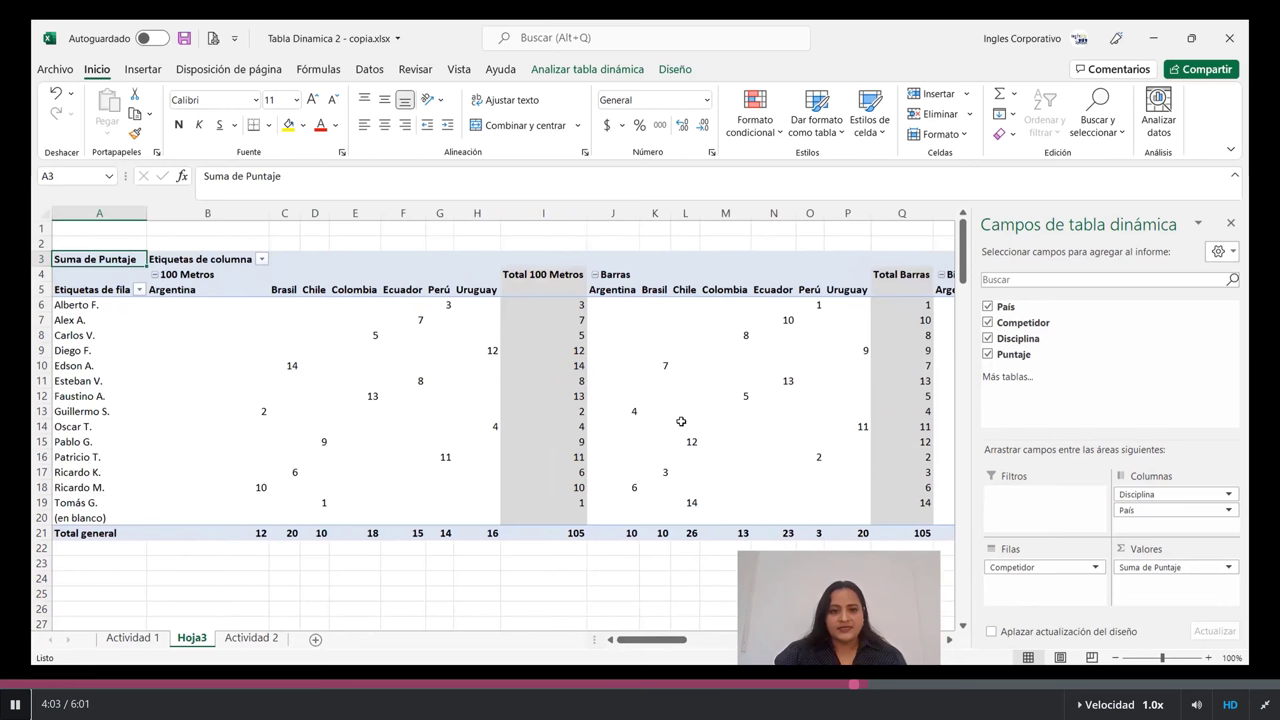
pyautogui.moveTo(681, 421)
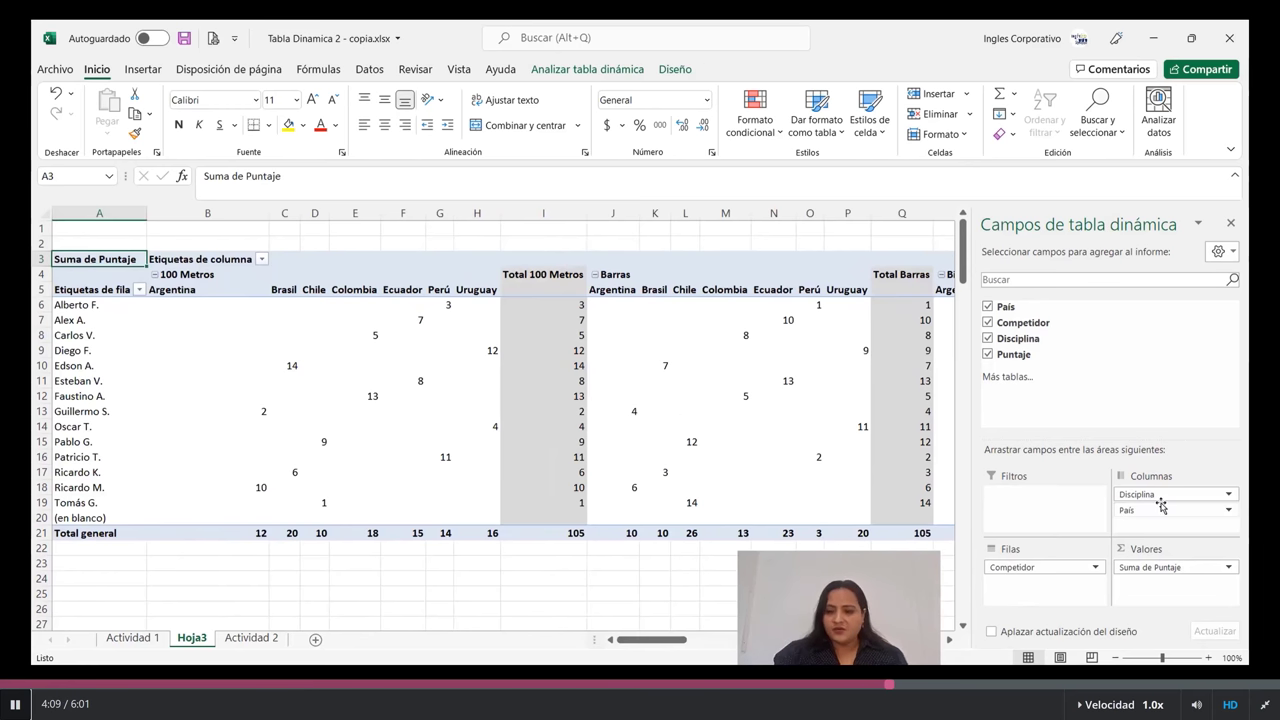
# Move Disciplina from the pivot table's columns to the rows below Competidor, and look through the resulting table
pyautogui.moveTo(1161, 497); pyautogui.dragTo(1032, 596)
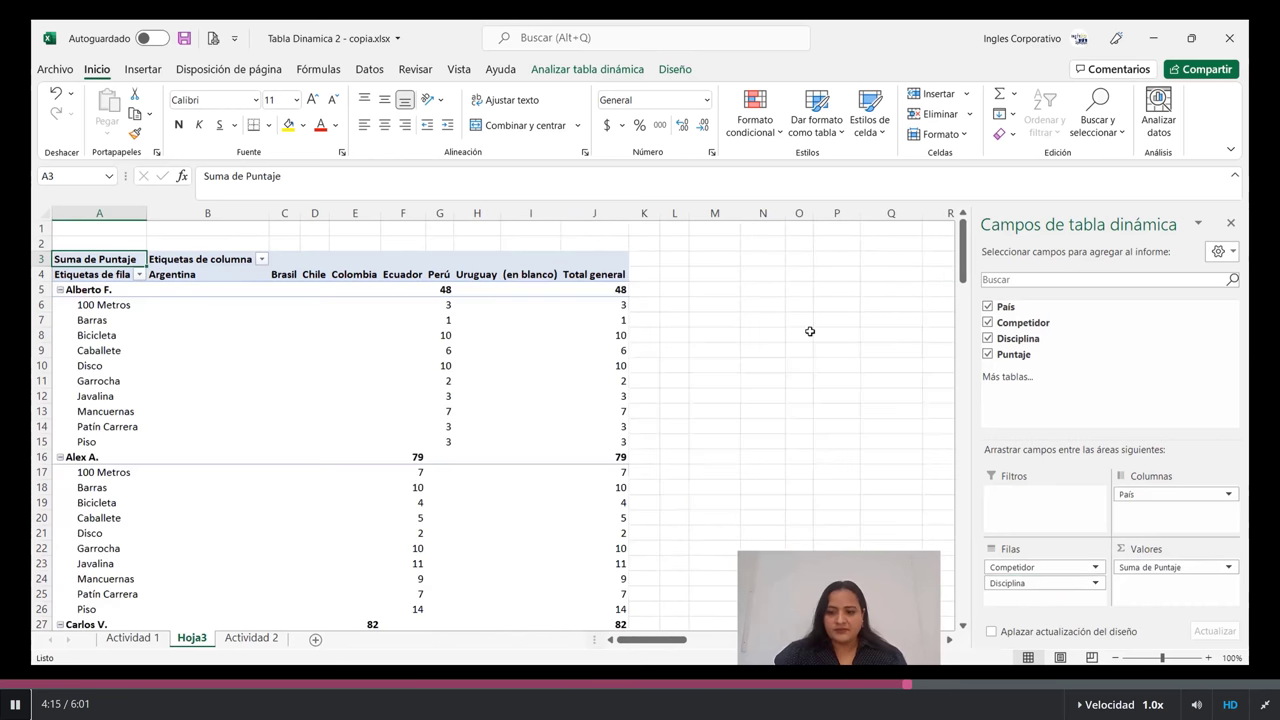
pyautogui.scroll(-1, 586, 417)
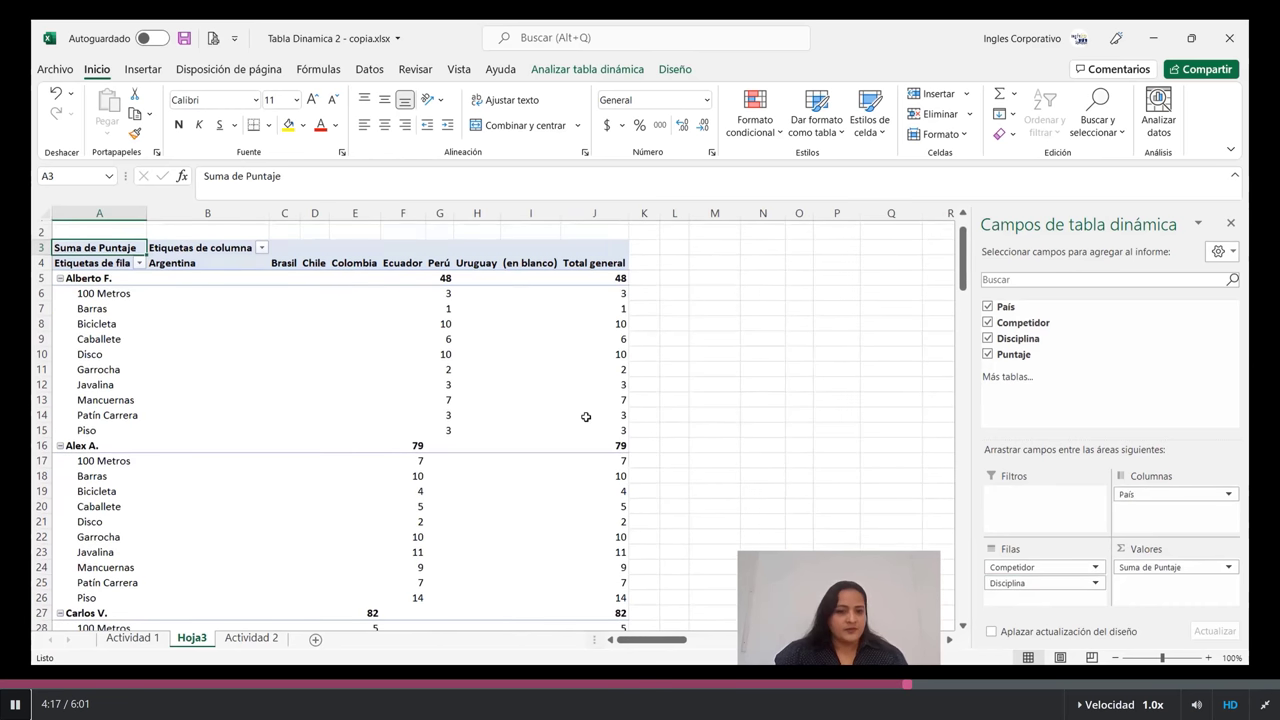
pyautogui.scroll(-4, 586, 417)
pyautogui.scroll(-2, 586, 417)
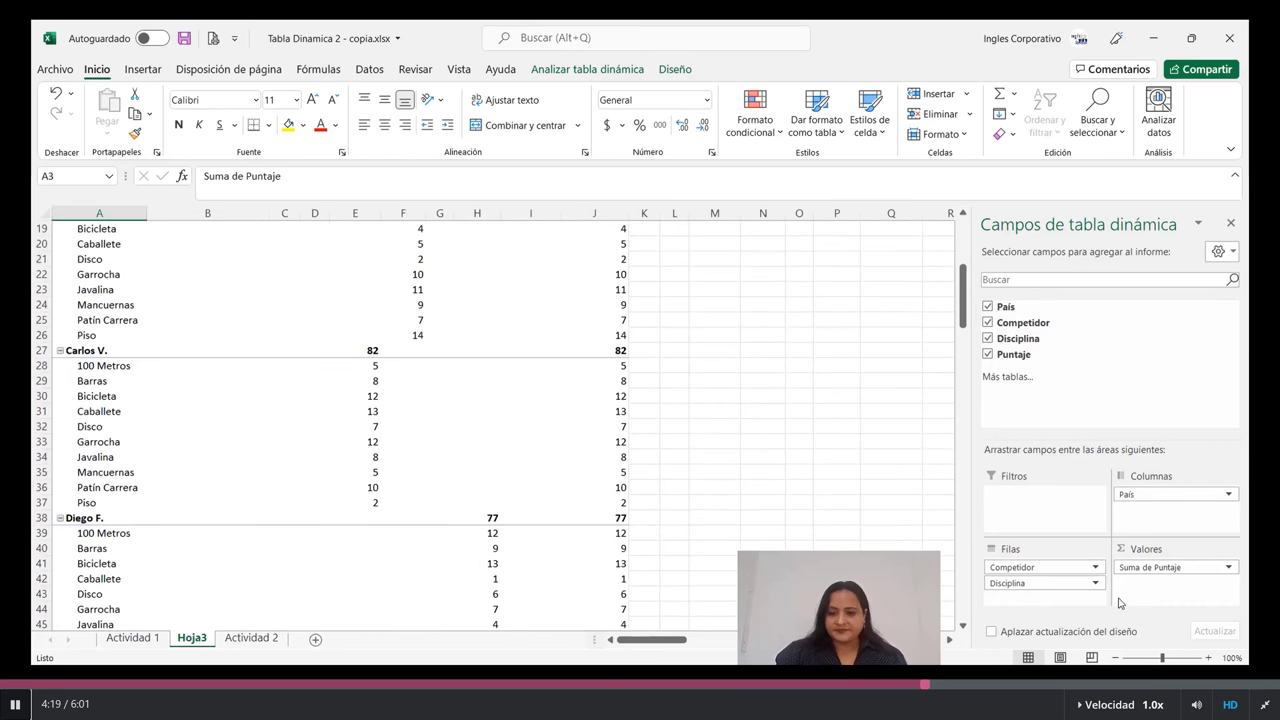
# Return Disciplina to the pivot table's columns and País to the rows below Competidor
pyautogui.moveTo(1060, 587); pyautogui.dragTo(1026, 600)
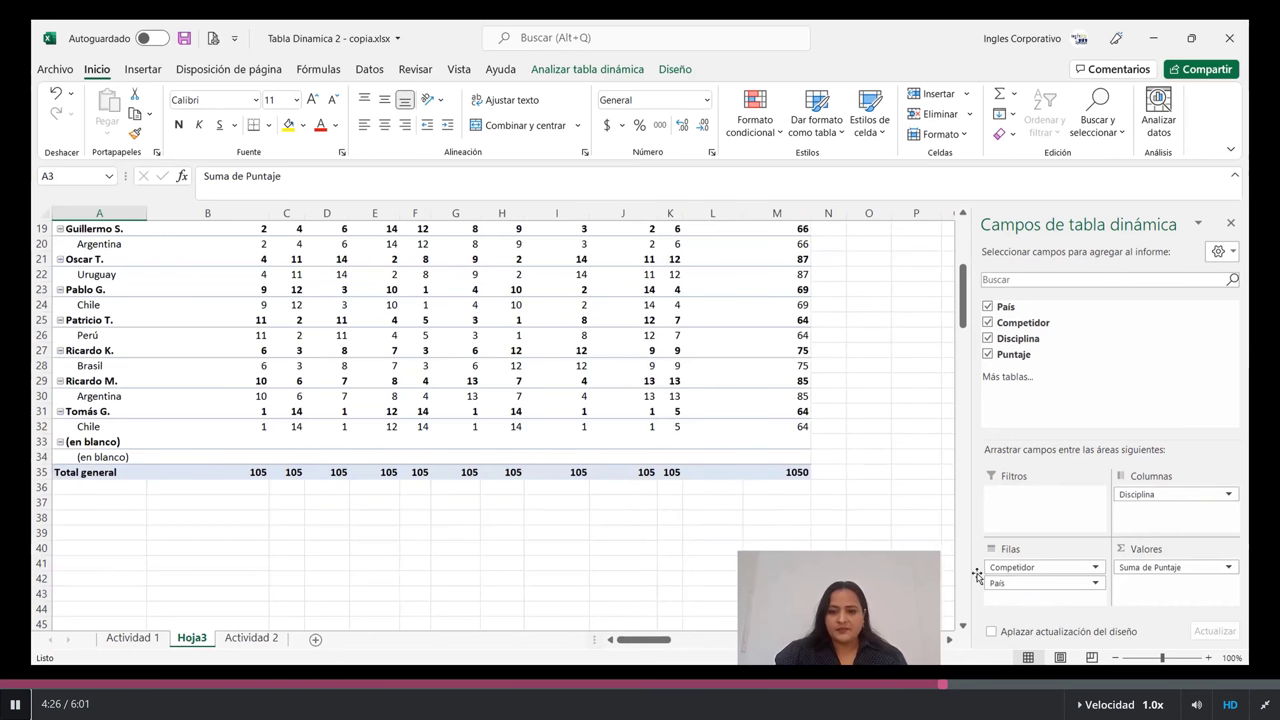
pyautogui.scroll(6, 874, 513)
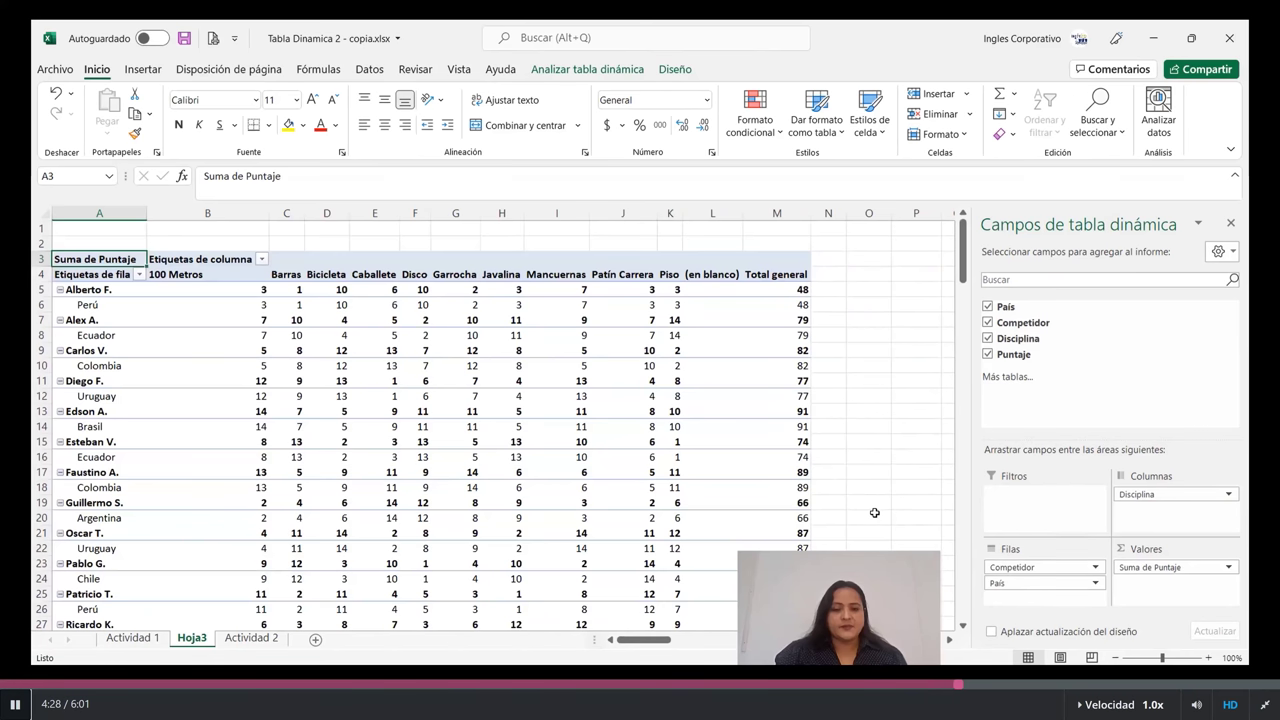
# Look through the pivot table to examine each competitor's country, points by discipline and totals
pyautogui.scroll(-2, 874, 513)
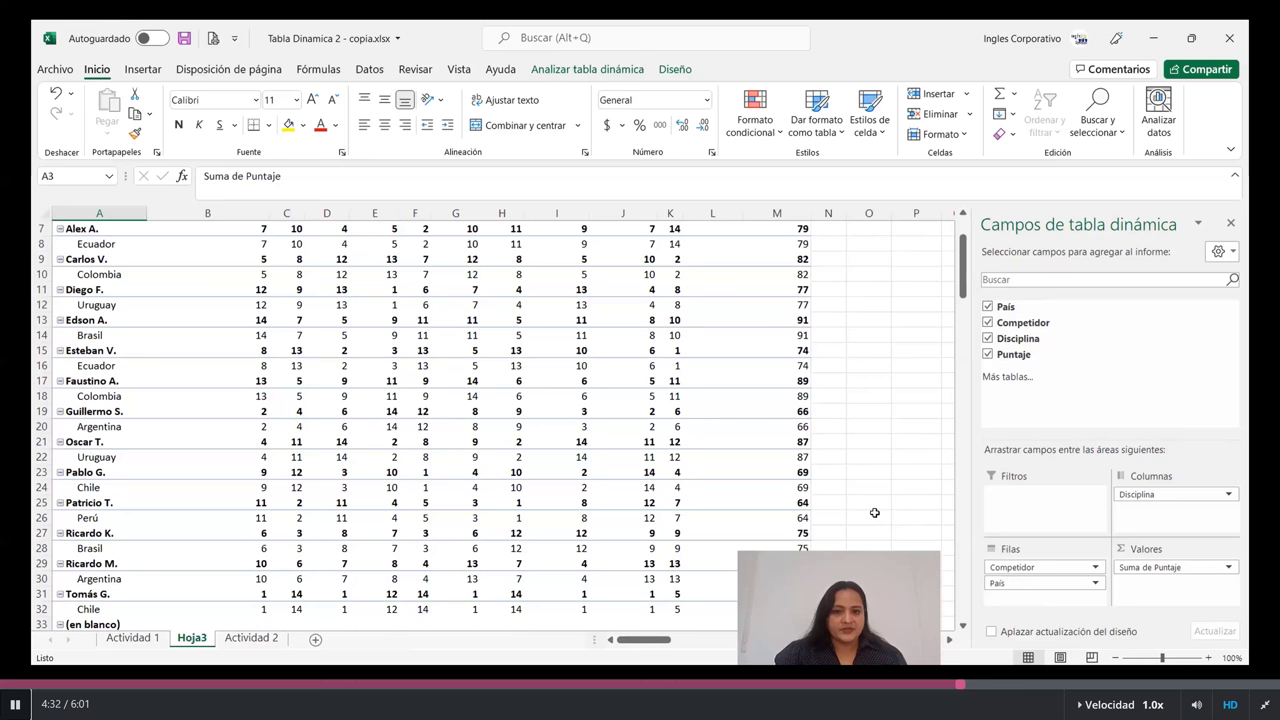
pyautogui.scroll(2, 874, 513)
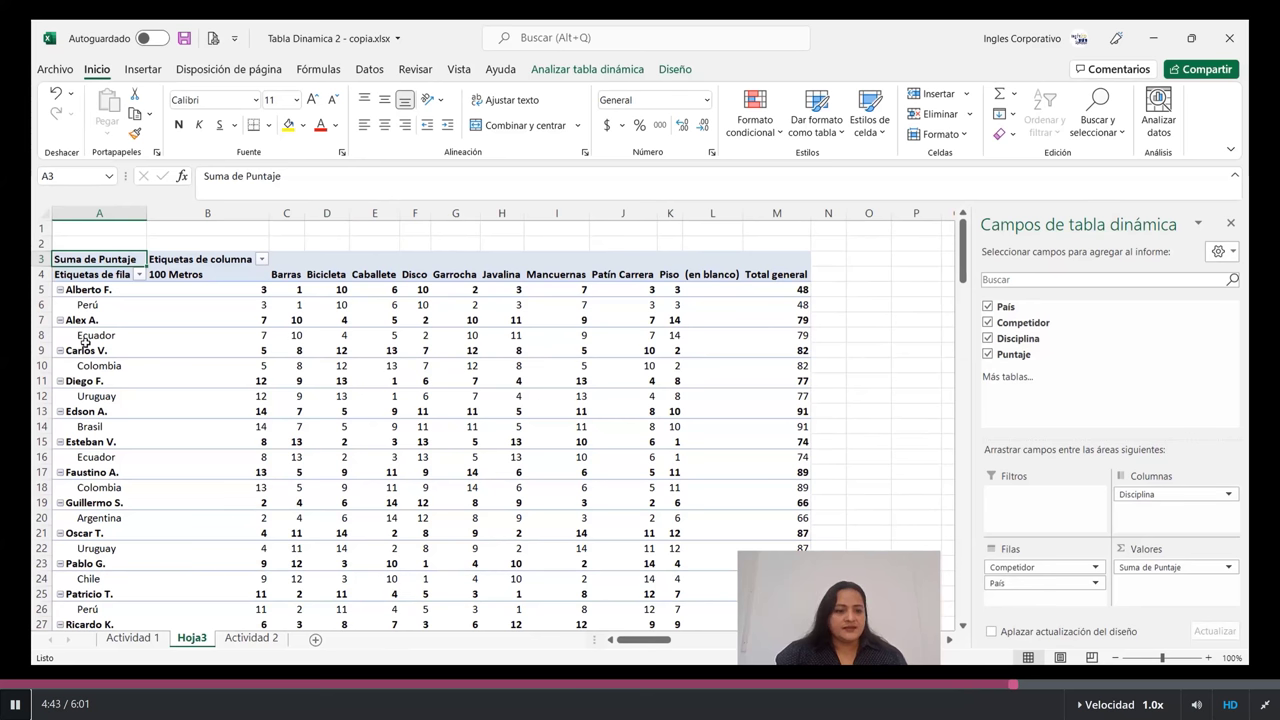
pyautogui.scroll(-2, 85, 340)
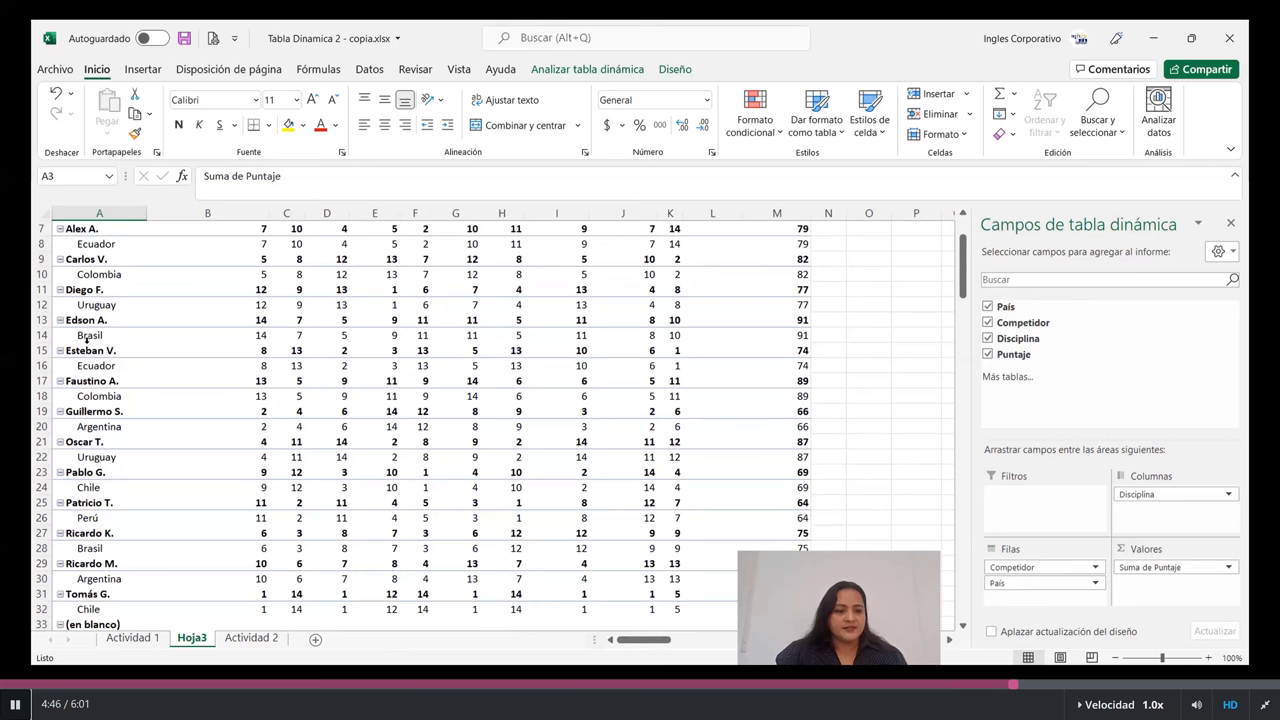
pyautogui.scroll(-1, 86, 340)
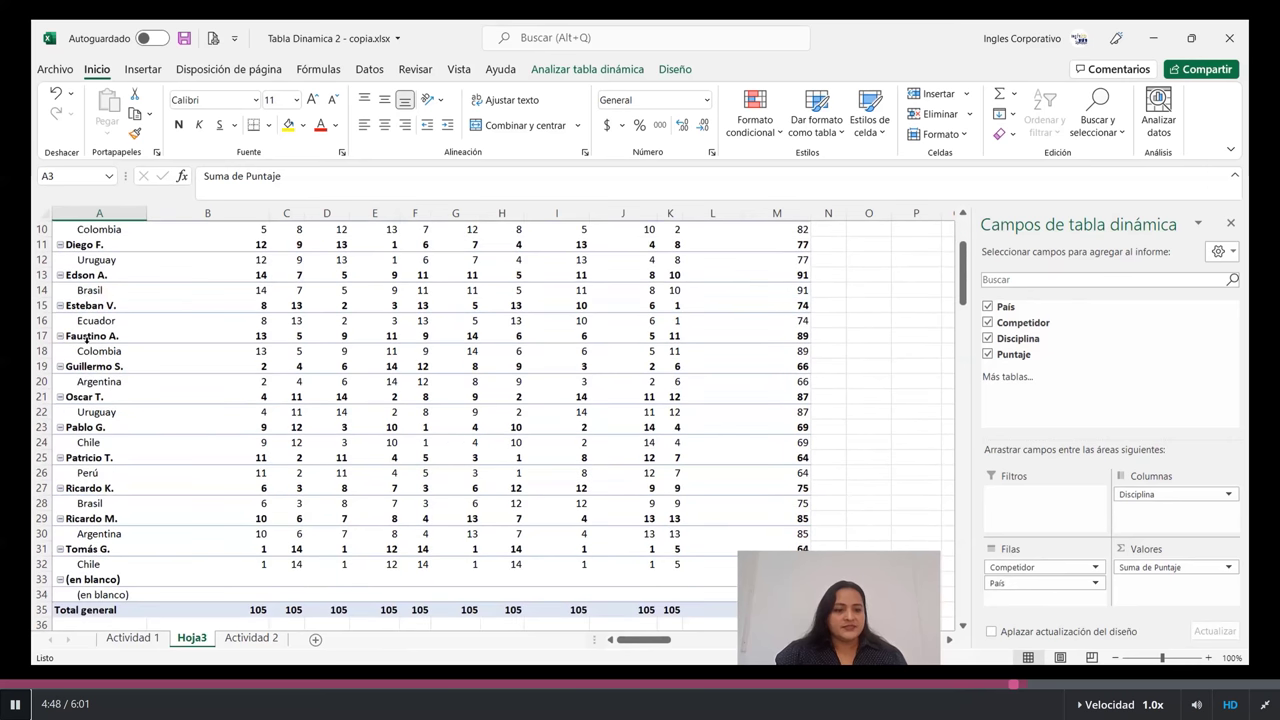
pyautogui.scroll(3, 87, 338)
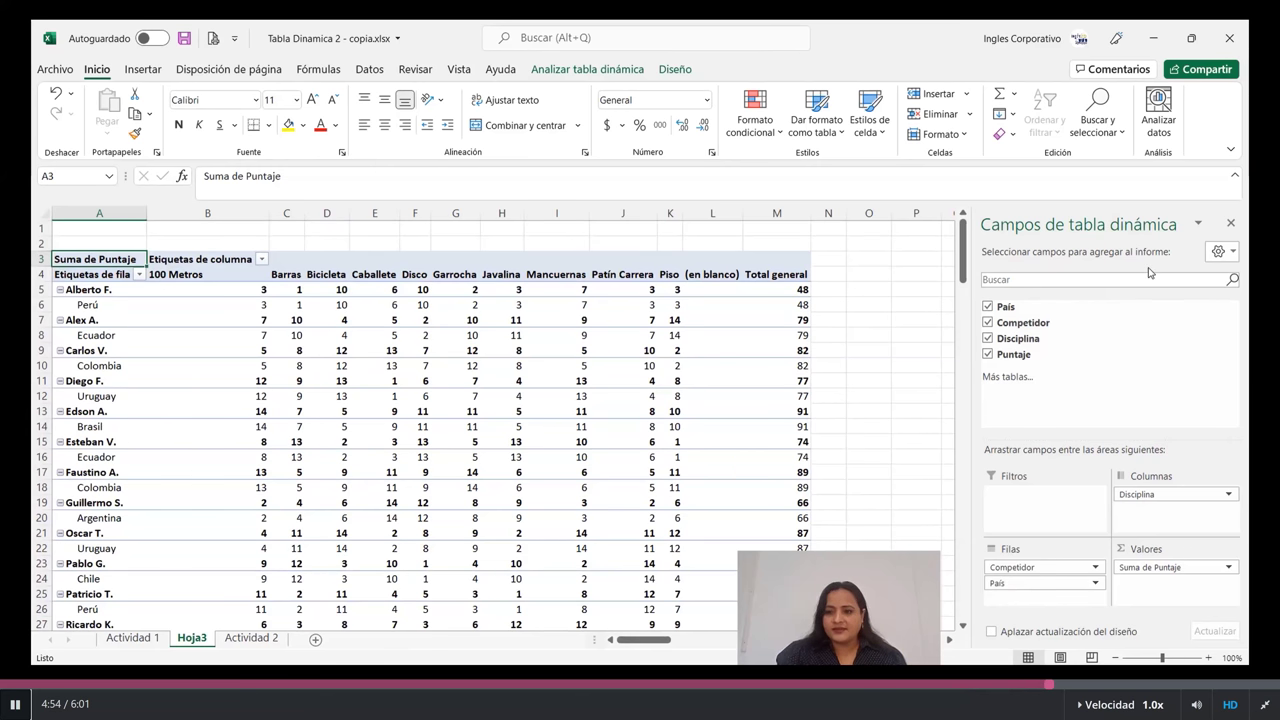
# Try the pivot field pane layouts with only fields and only areas (2 by 2), and restore the stacked fields and areas layout
pyautogui.click(1233, 253)
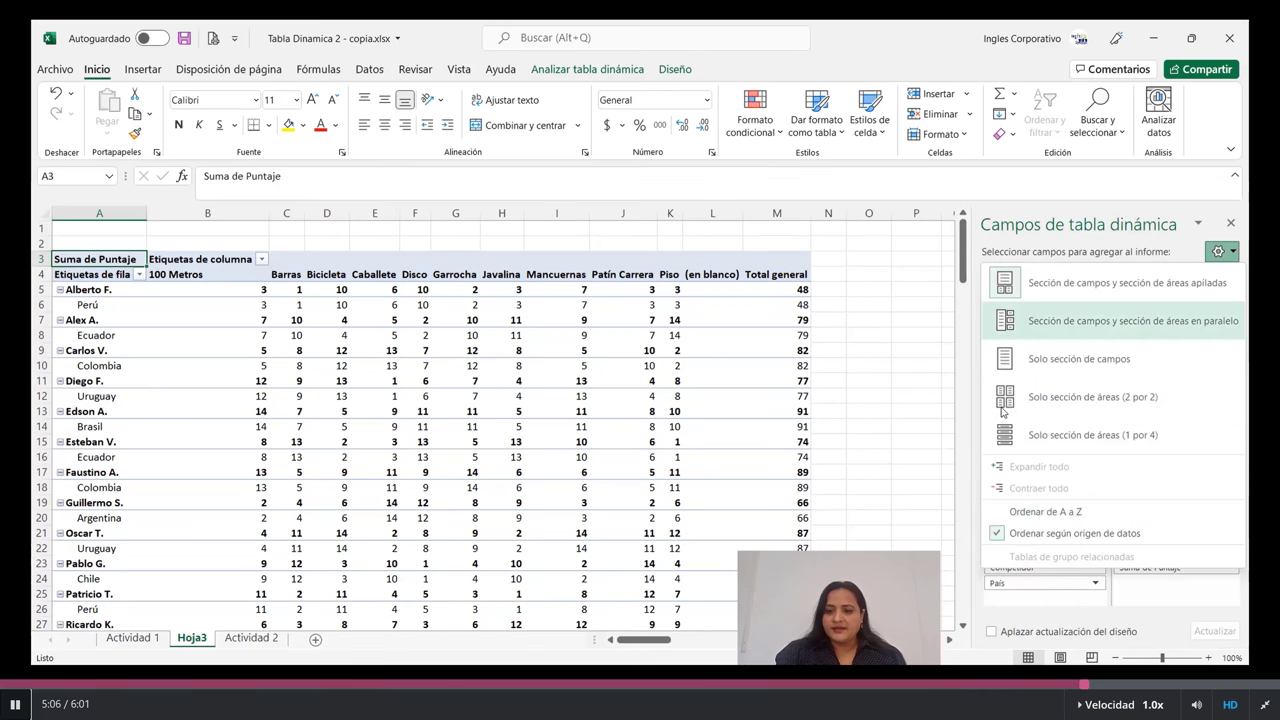
pyautogui.click(1040, 365)
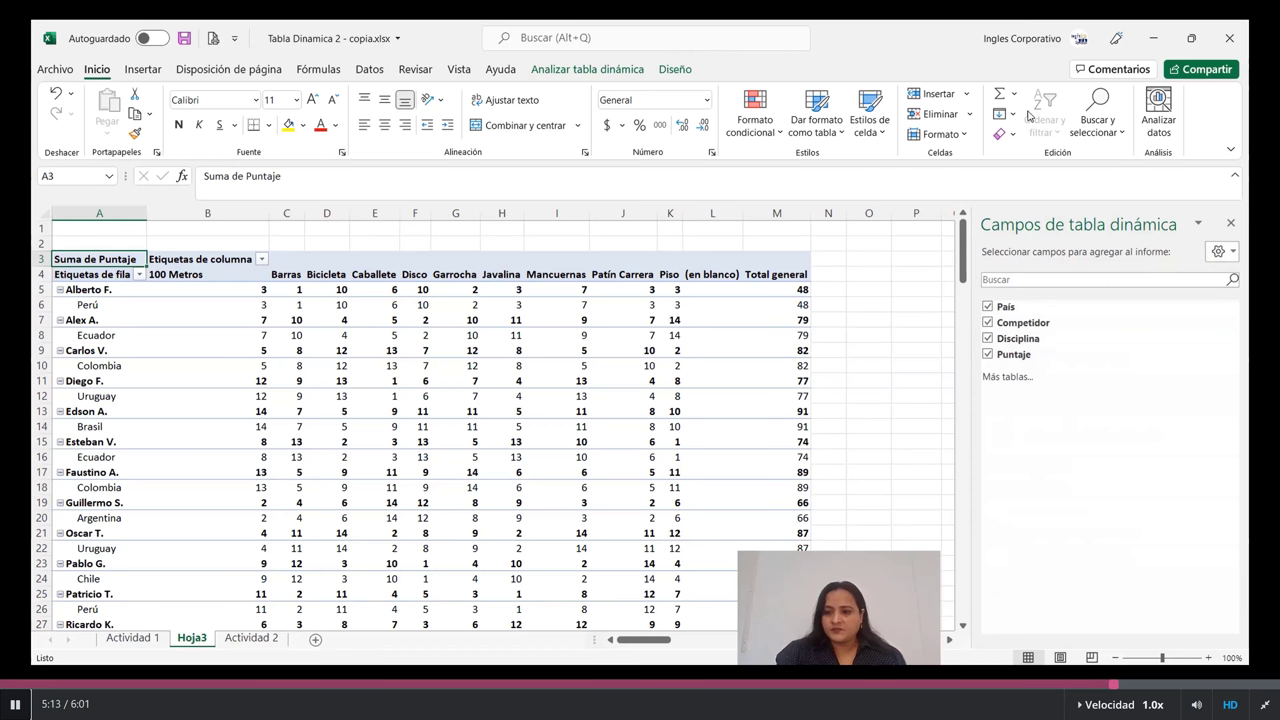
pyautogui.click(1234, 253)
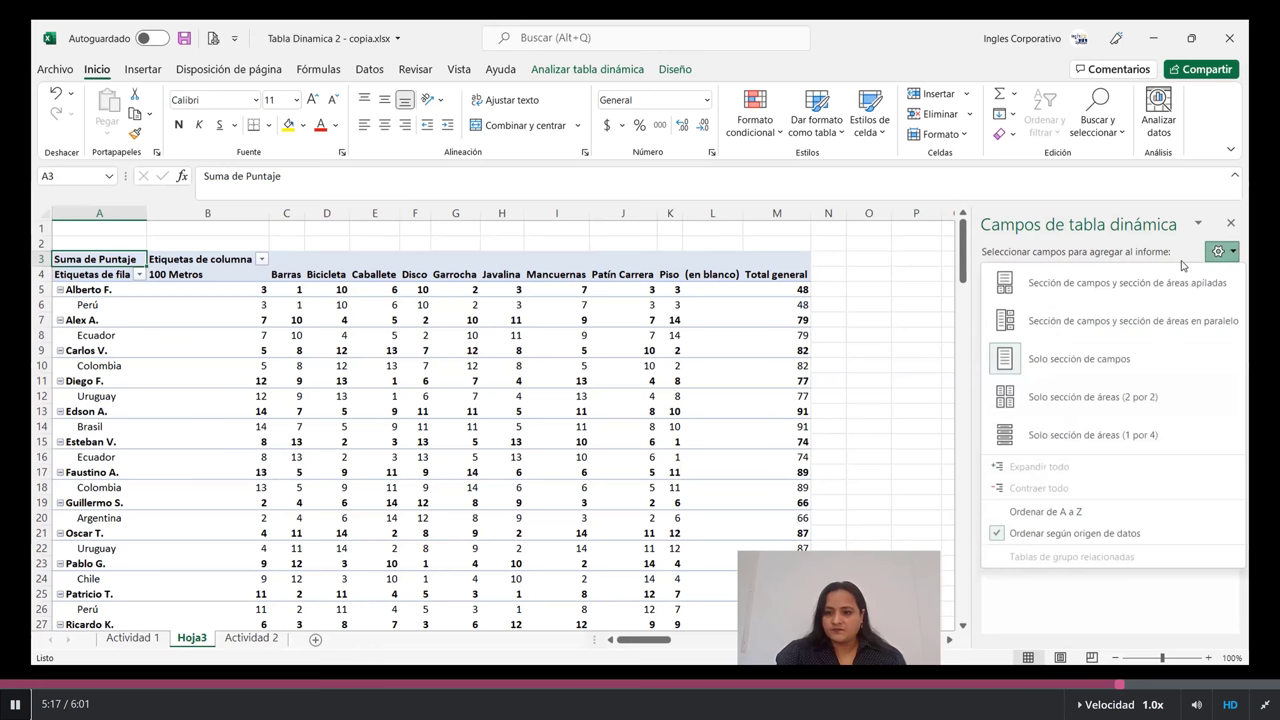
pyautogui.click(1065, 405)
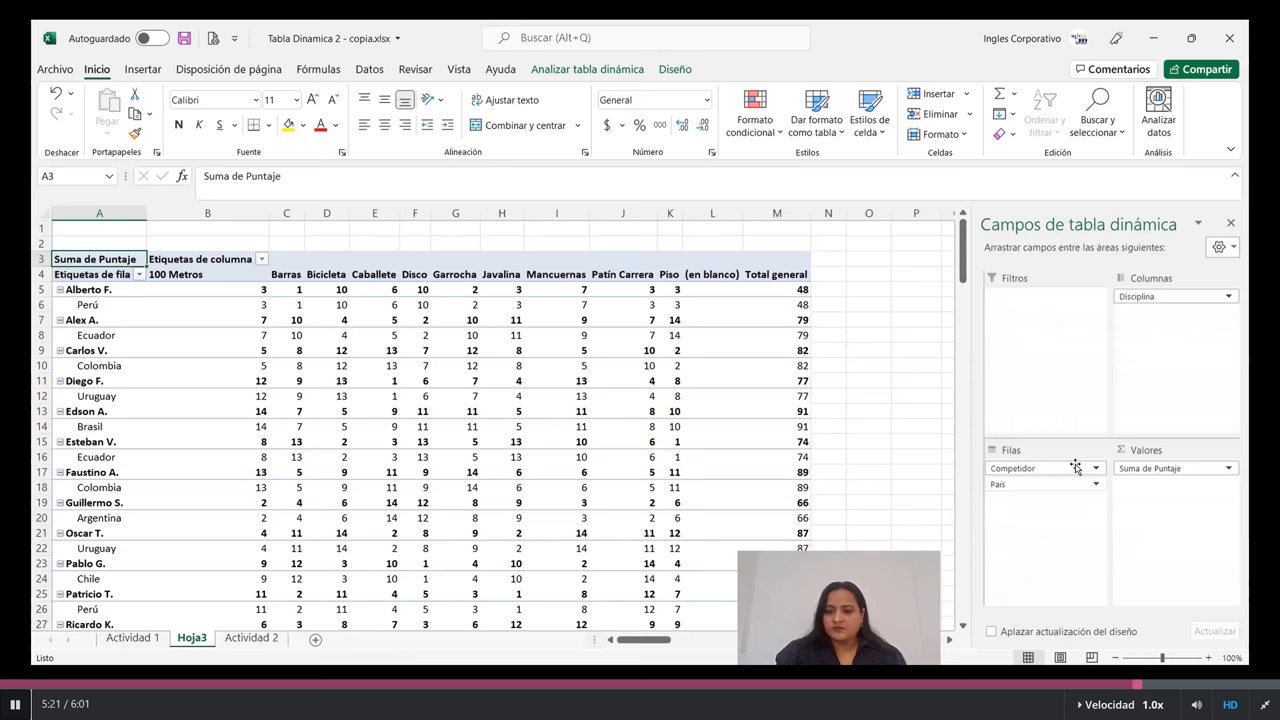
pyautogui.click(1233, 248)
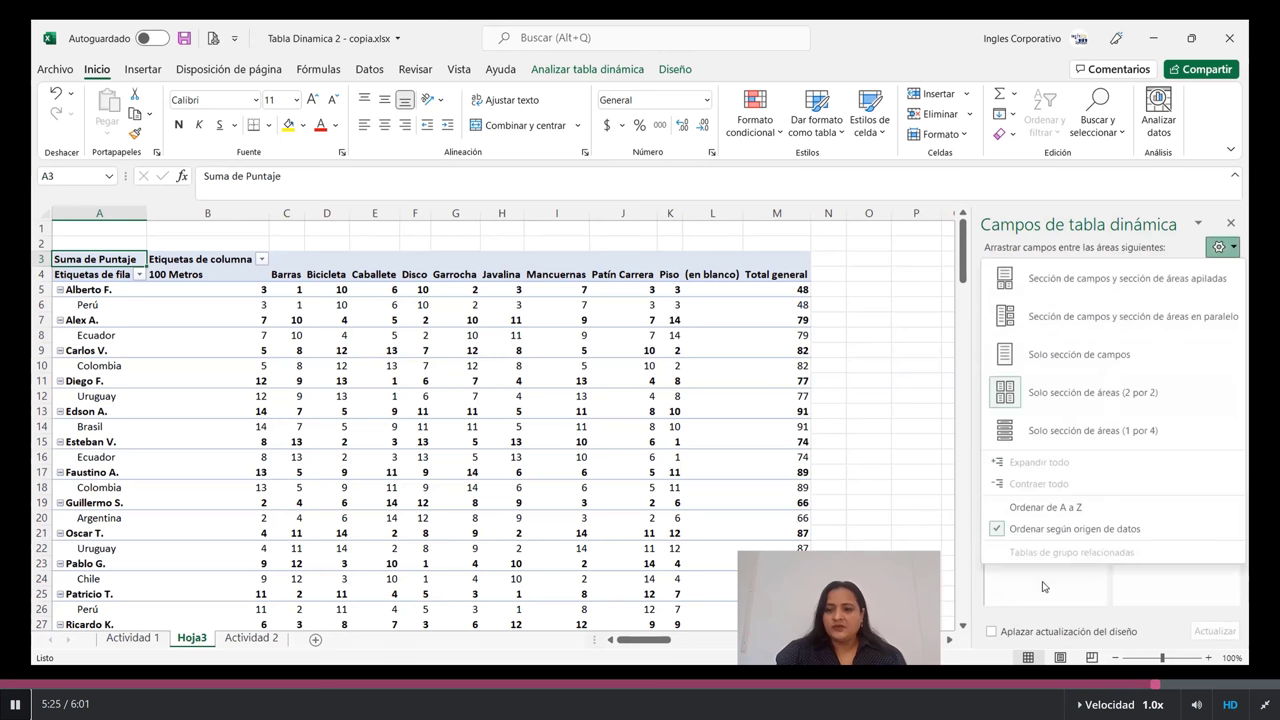
pyautogui.click(1036, 283)
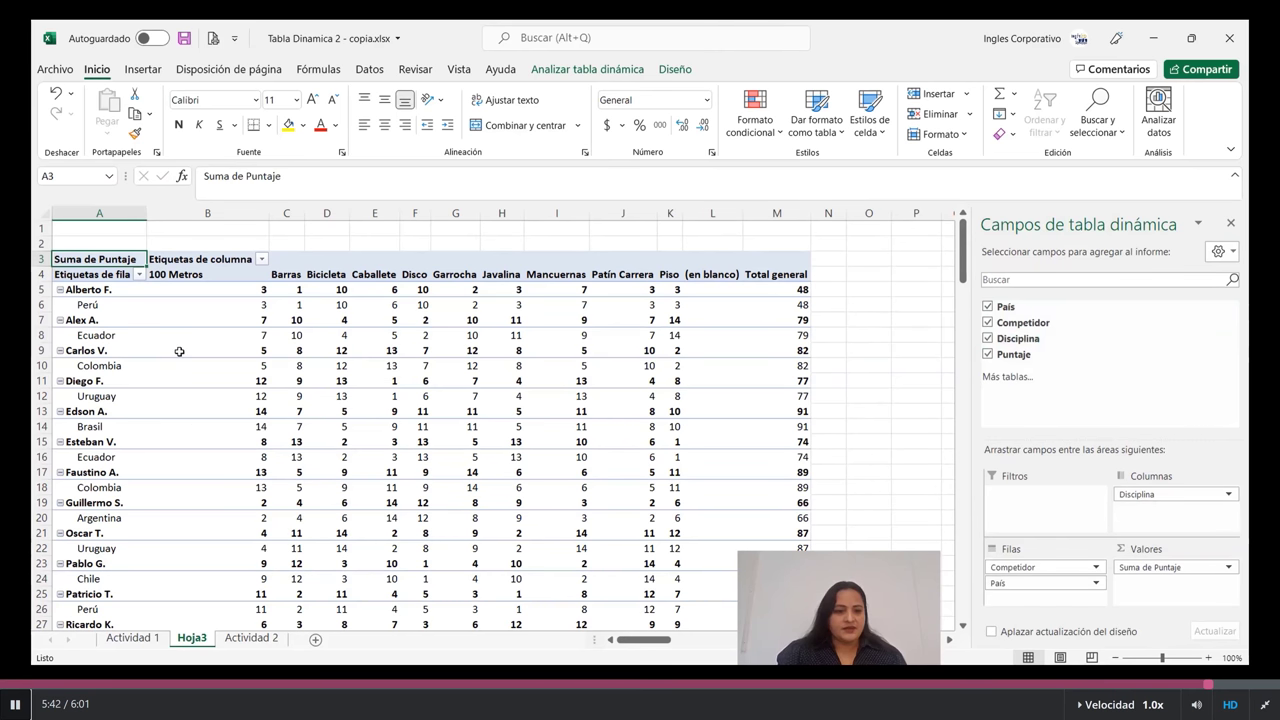
# Remove Disciplina from the pivot table and look through the resulting table down to its grand total
pyautogui.click(988, 338)
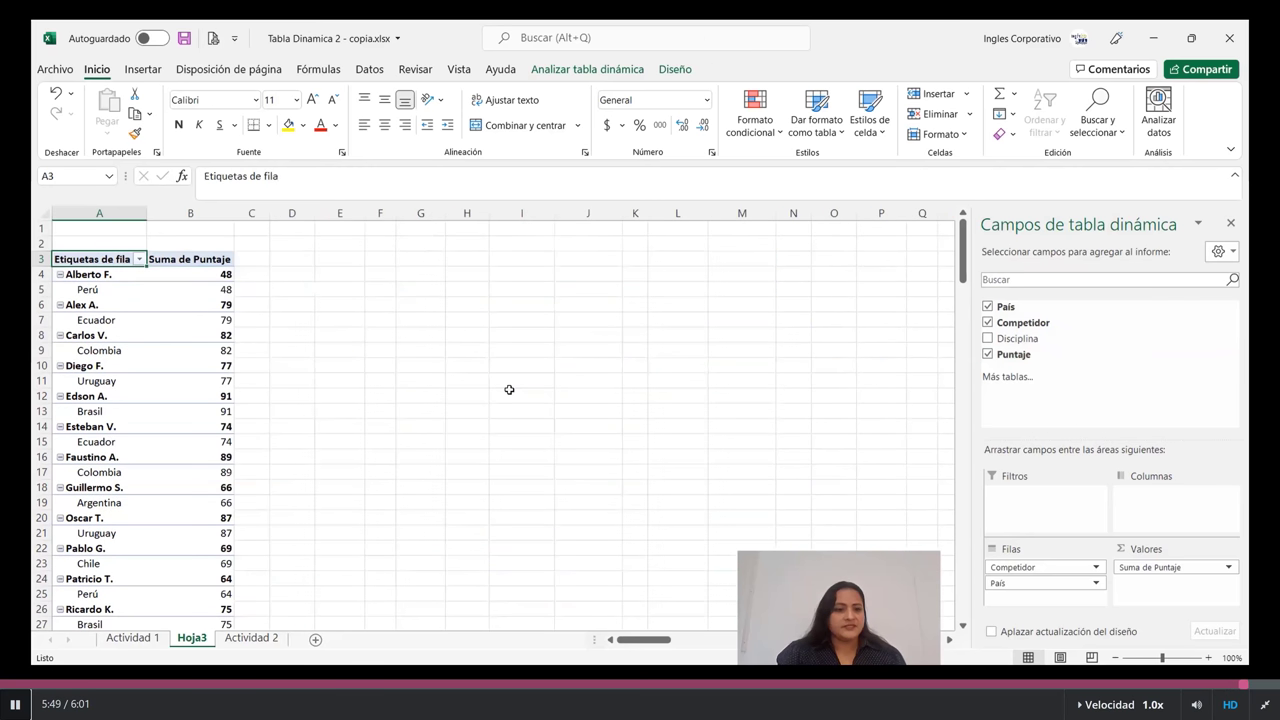
pyautogui.scroll(-5, 509, 389)
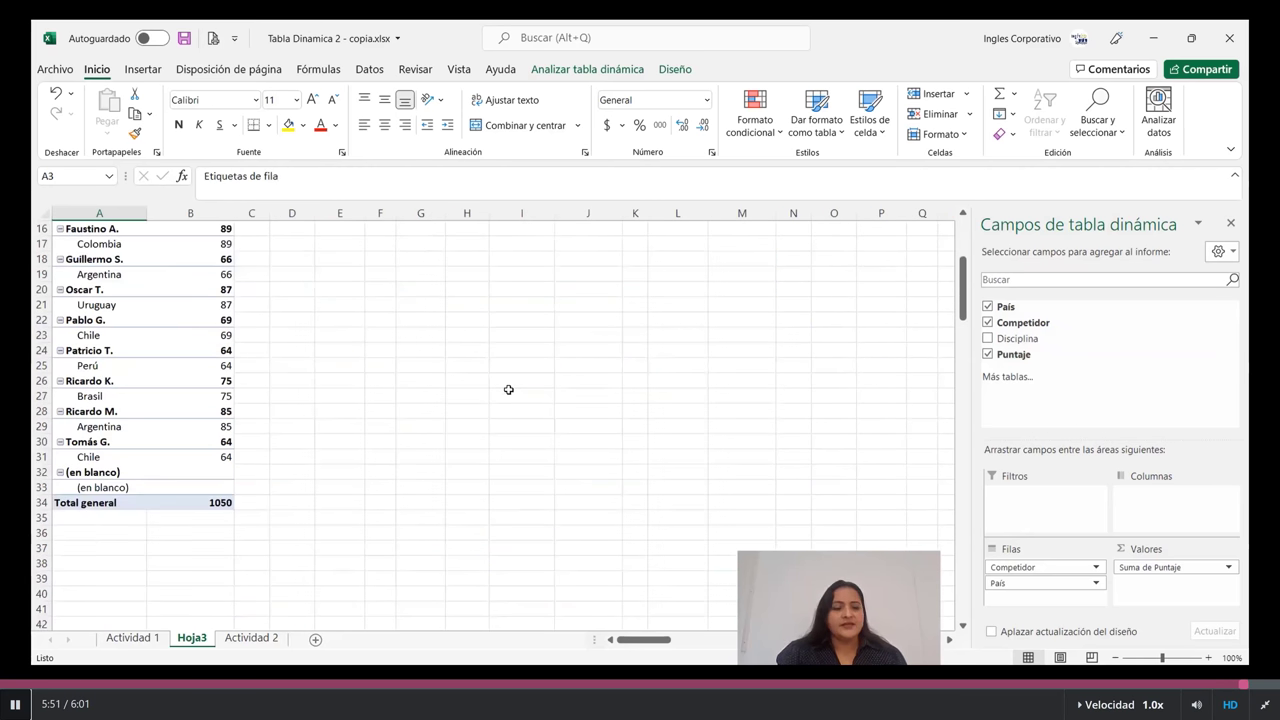
pyautogui.scroll(5, 507, 389)
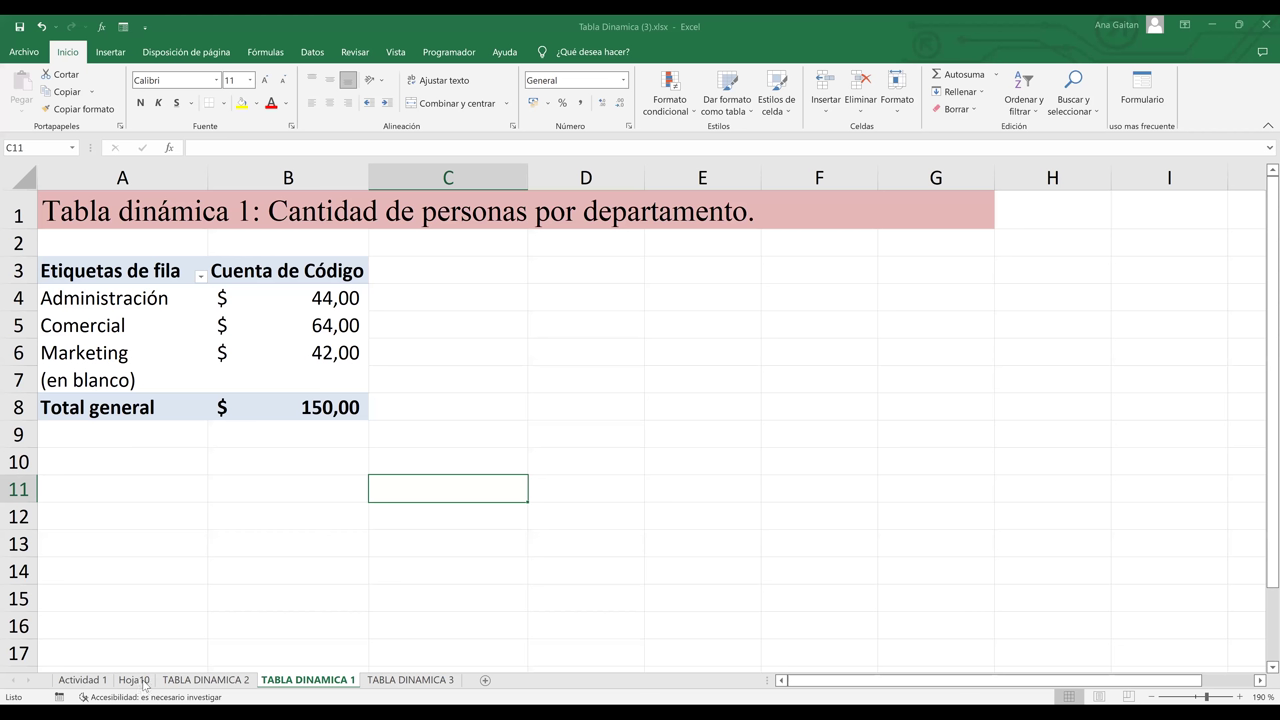
# View the Hoja10 sheet in the Tabla Dinamica (3).xlsx workbook and delete it
pyautogui.click(136, 680)
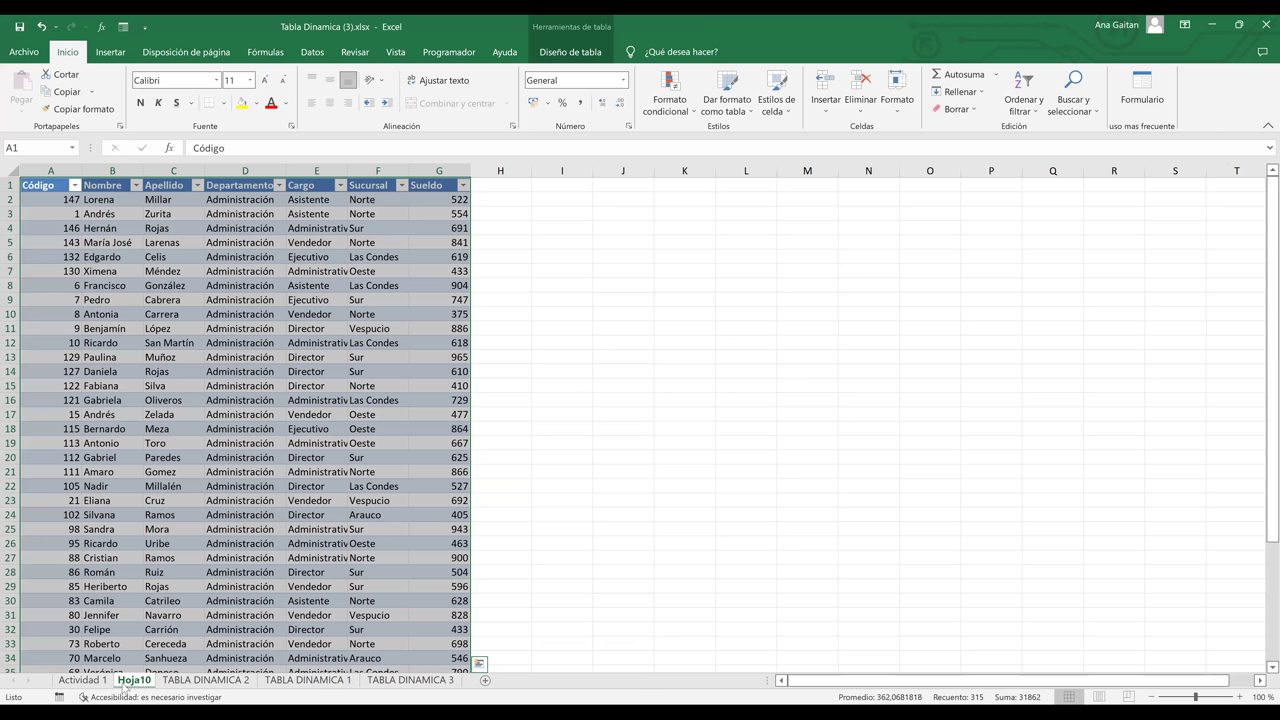
pyautogui.click(599, 412)
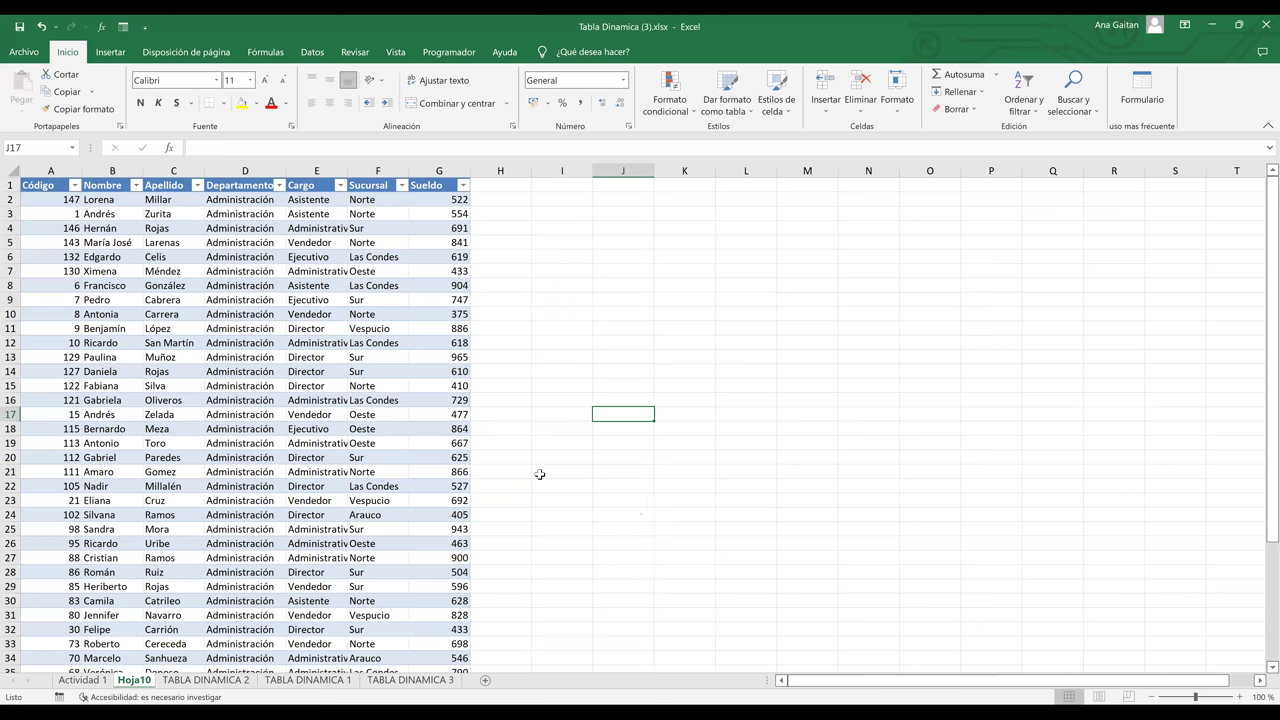
pyautogui.hotkey('ctrl', 'pagedown')
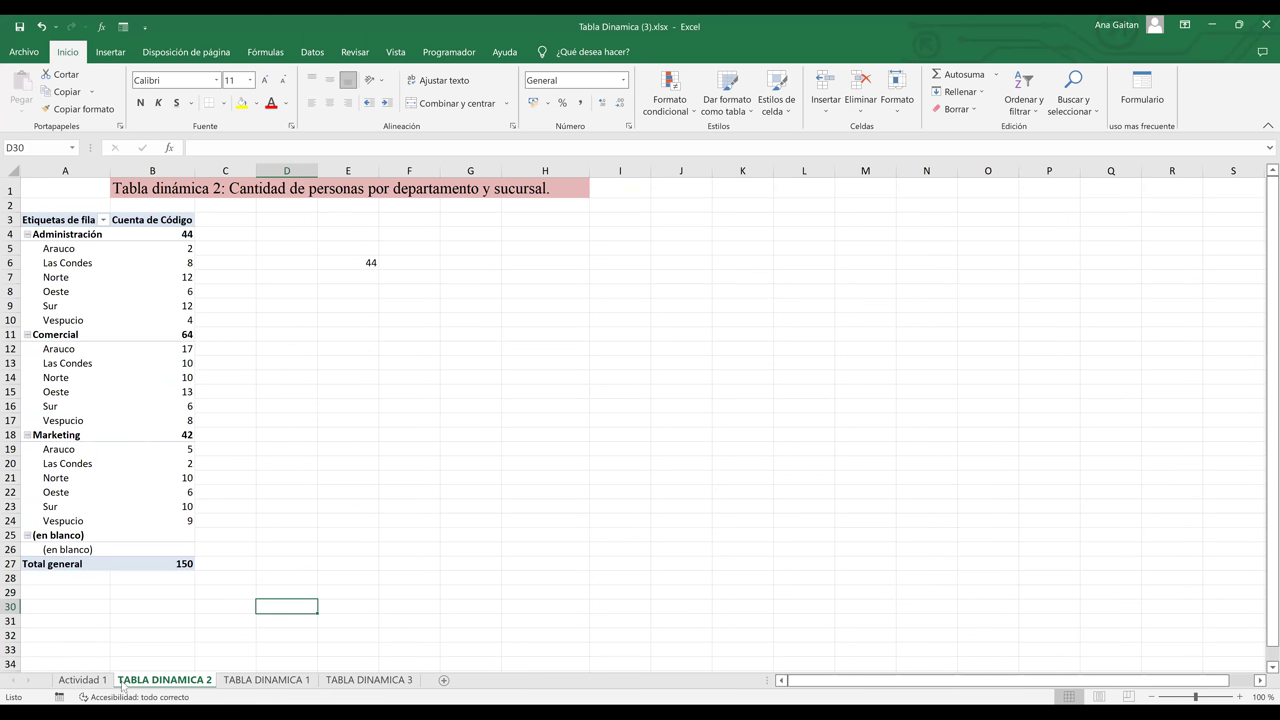
# Look over the employee data on the Actividad 1 sheet, and place the TABLA DINAMICA 1 sheet before TABLA DINAMICA 2
pyautogui.press('Right')
pyautogui.press('Right')
pyautogui.press('Down')
pyautogui.press('Down')
pyautogui.press('Down')
pyautogui.click(88, 680)
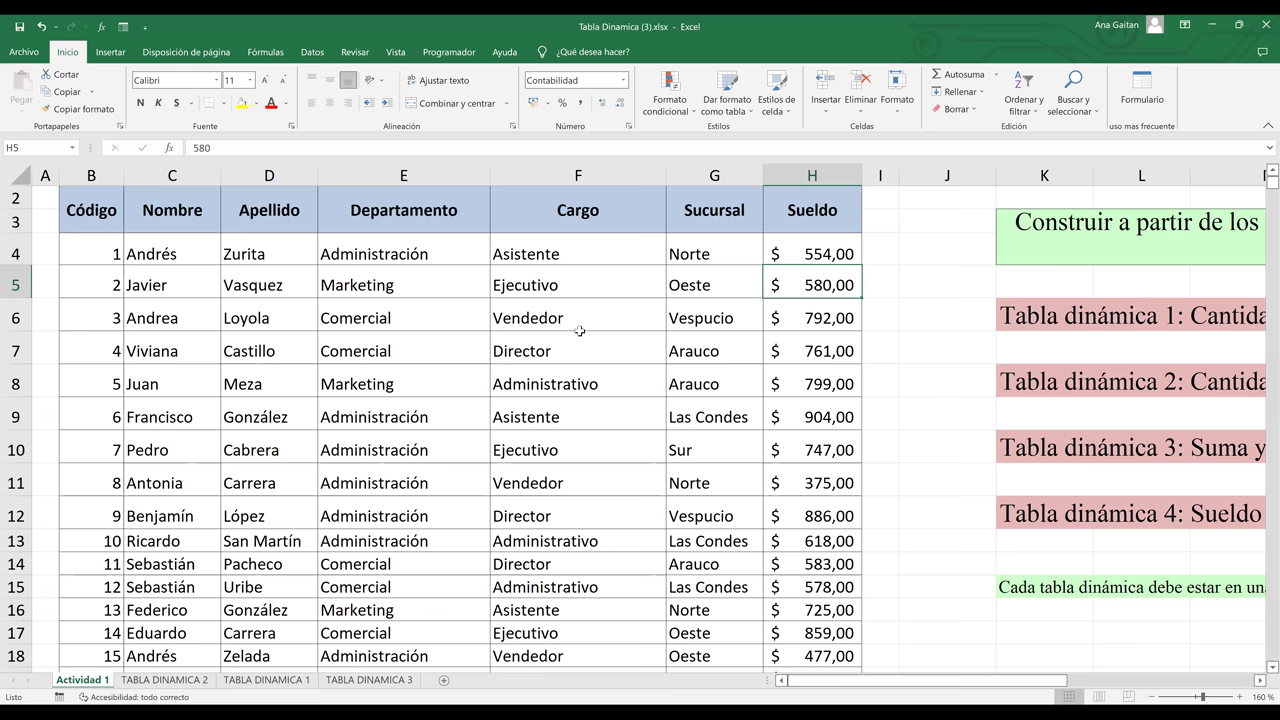
pyautogui.press('Down')
pyautogui.press('Left')
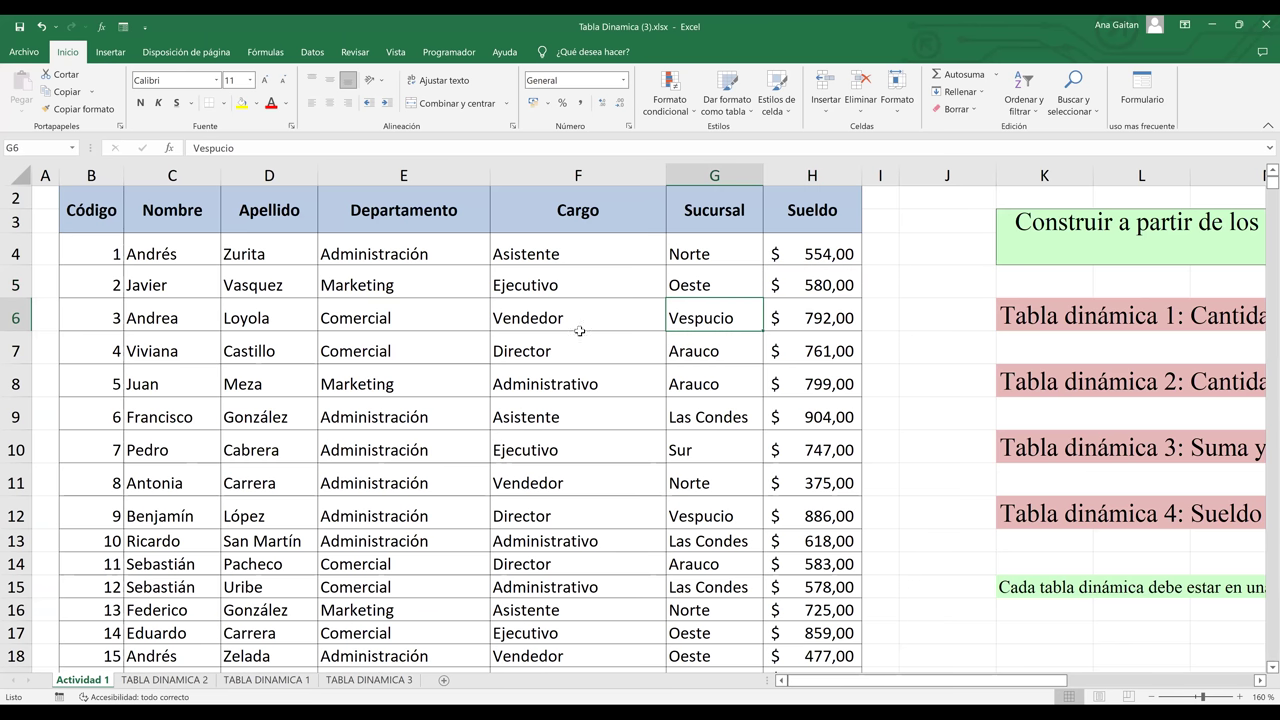
pyautogui.press('Left')
pyautogui.press('Down')
pyautogui.press('Down')
pyautogui.press('Down')
pyautogui.press('Down')
pyautogui.press('Down')
pyautogui.press('Down')
pyautogui.press('Down')
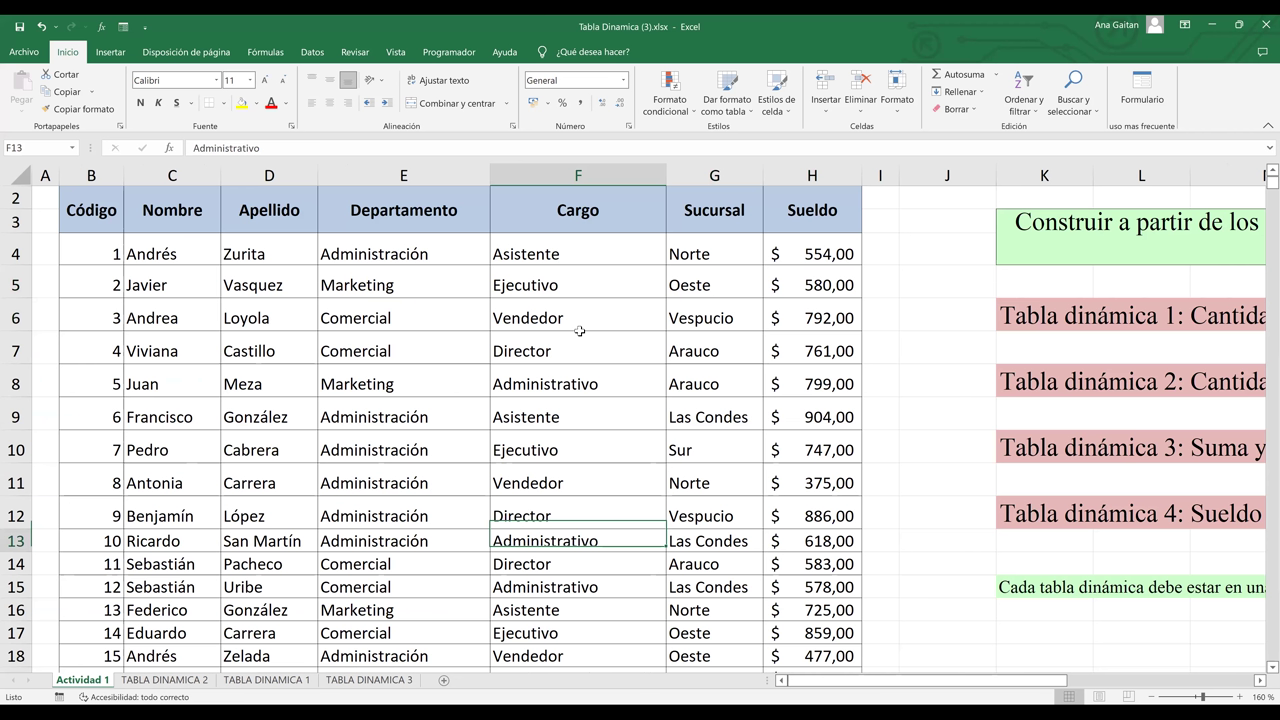
pyautogui.press('Down')
pyautogui.press('Down')
pyautogui.press('Down')
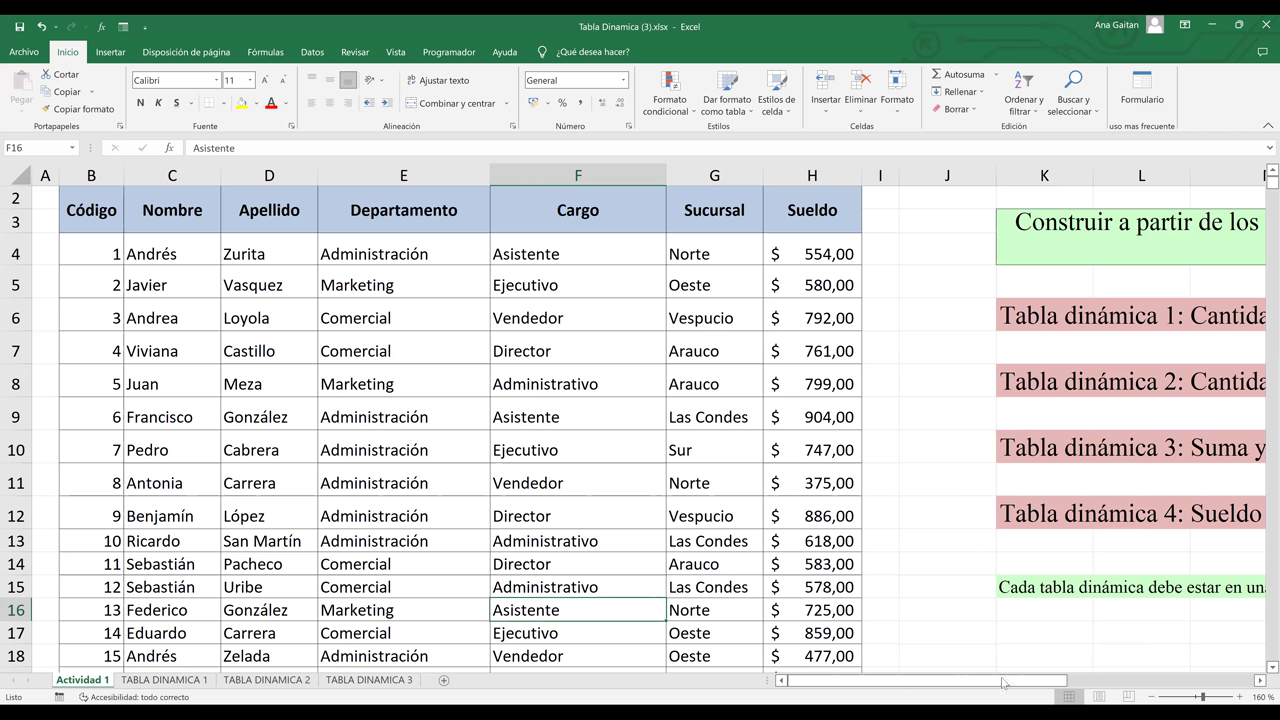
# Read the instructions for the four required pivot tables beside the employee data on Actividad 1
pyautogui.moveTo(1003, 683); pyautogui.dragTo(1029, 680)
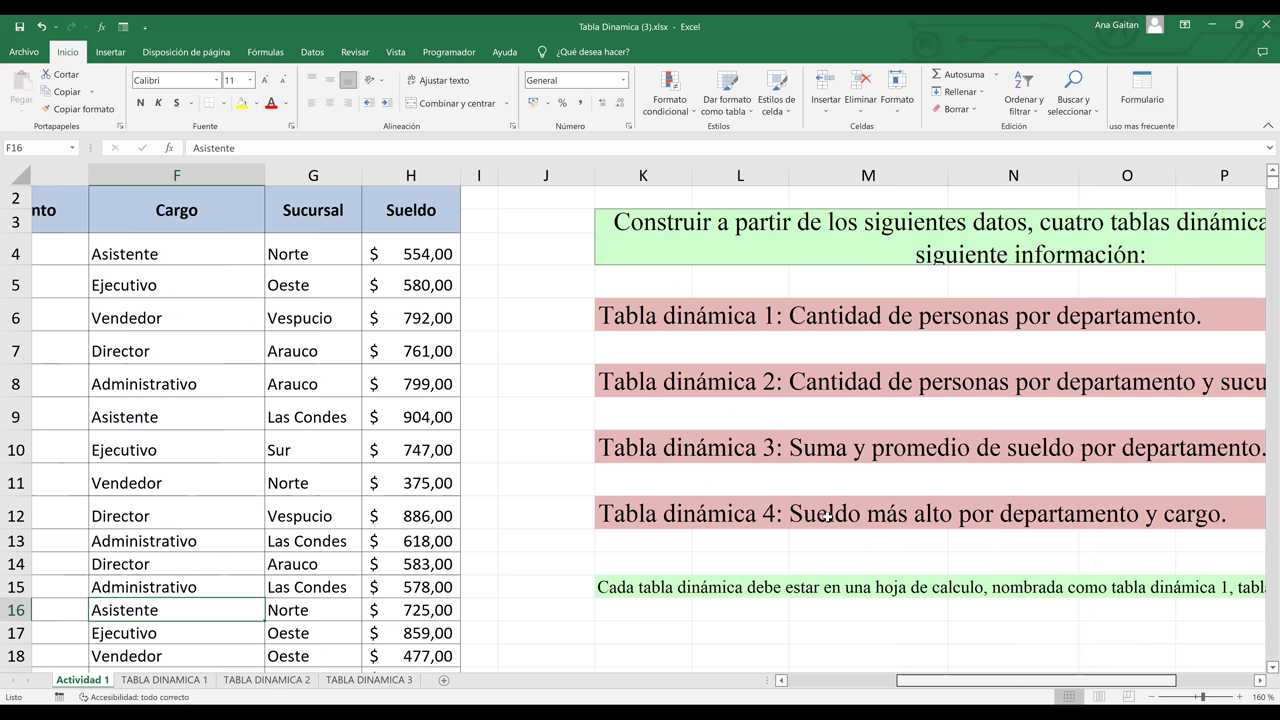
pyautogui.hscroll(2, 828, 515)
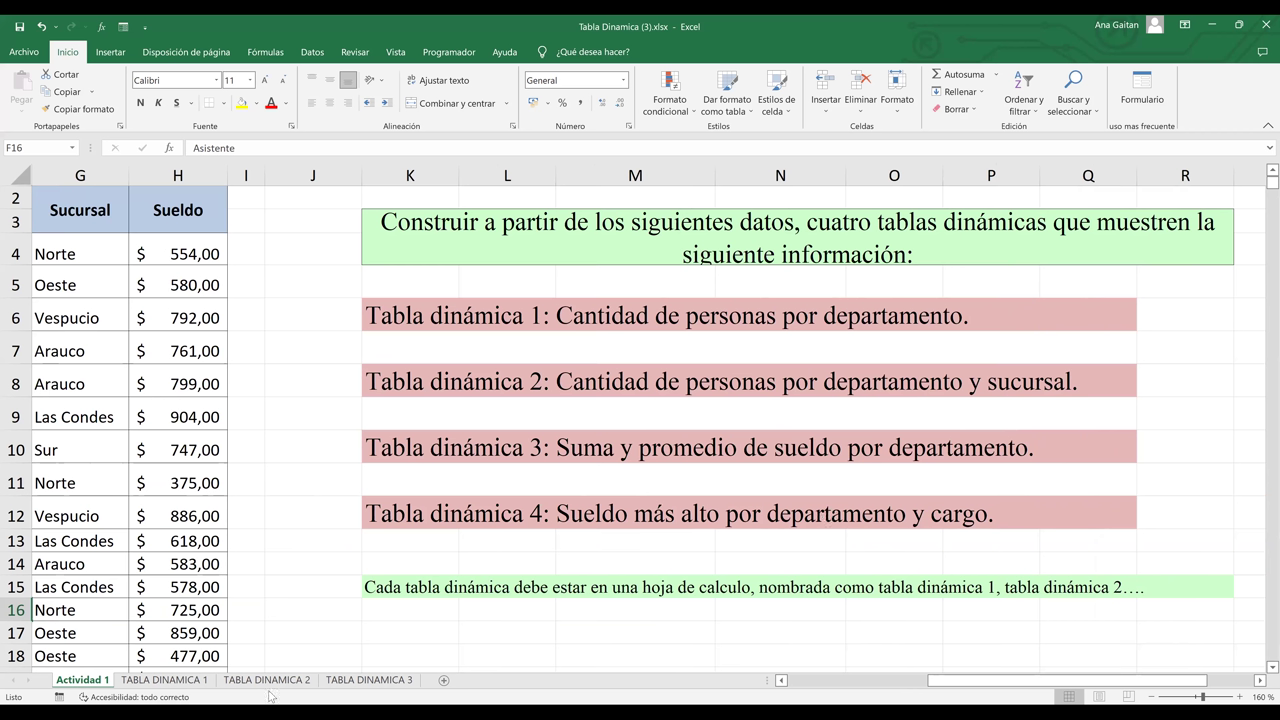
pyautogui.click(518, 626)
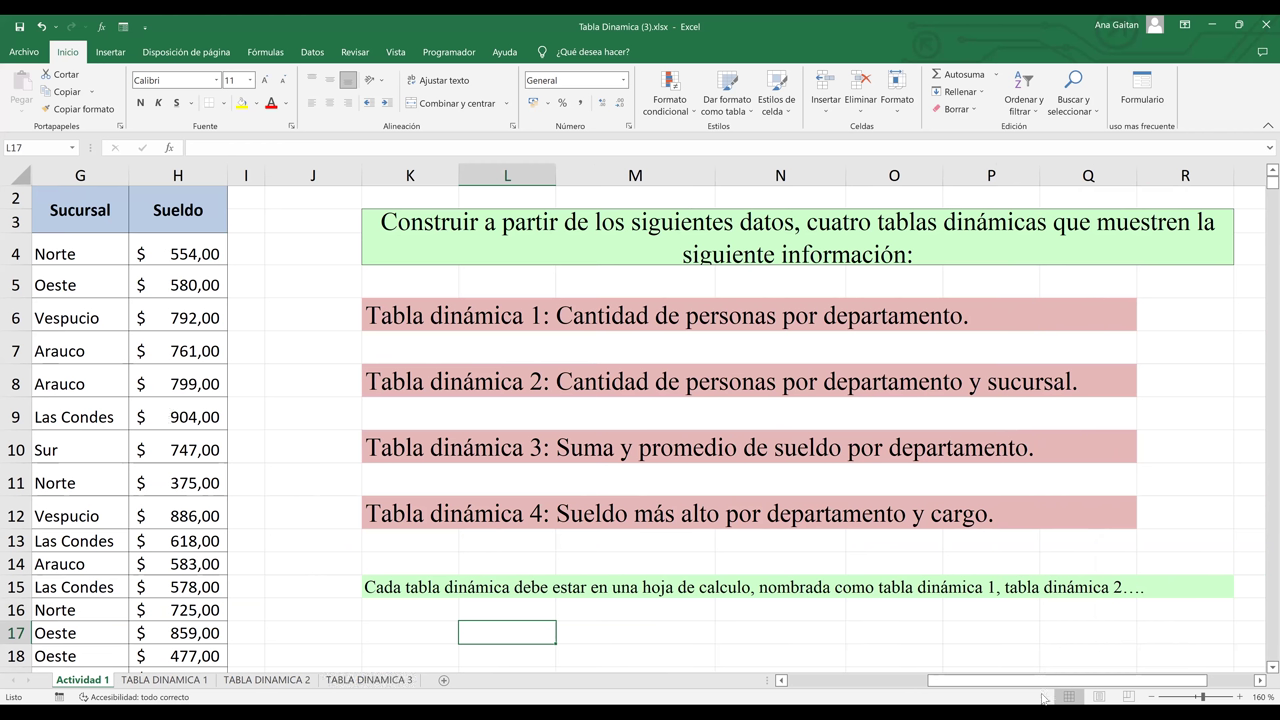
# Insert a pivot table on a new worksheet from the Actividad 1 employee data range B2:H153
pyautogui.click(845, 683)
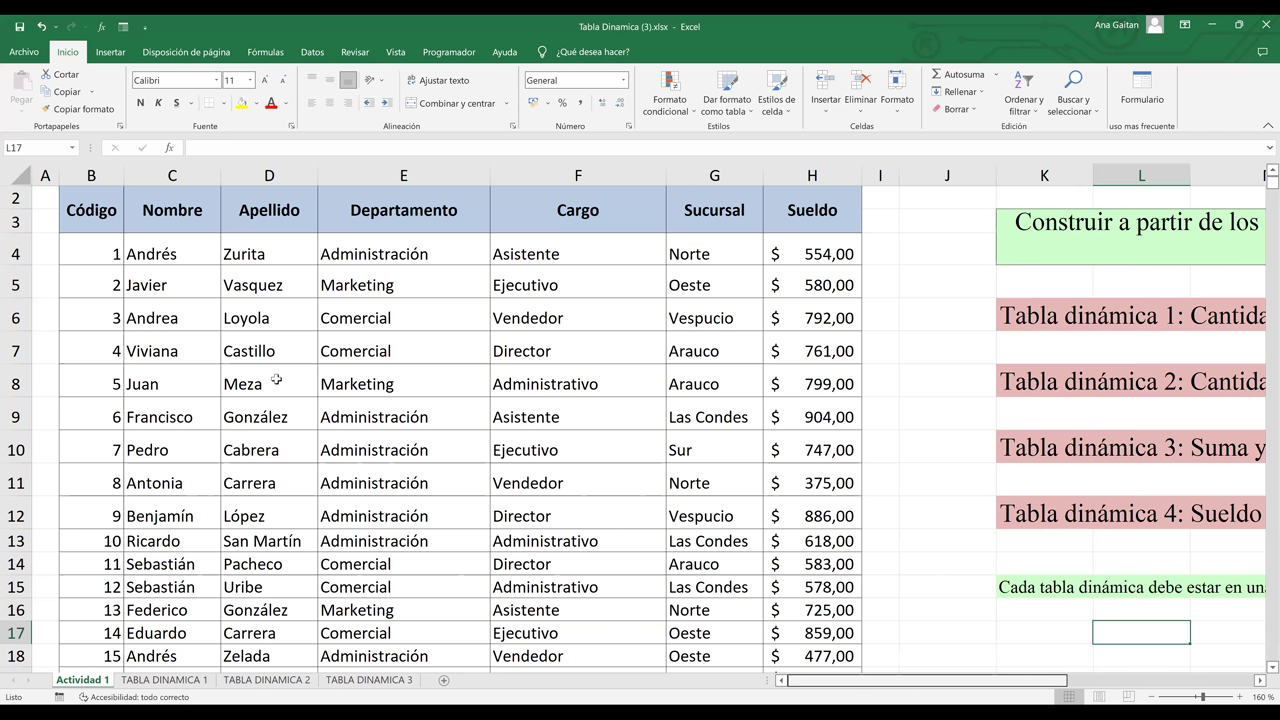
pyautogui.click(117, 52)
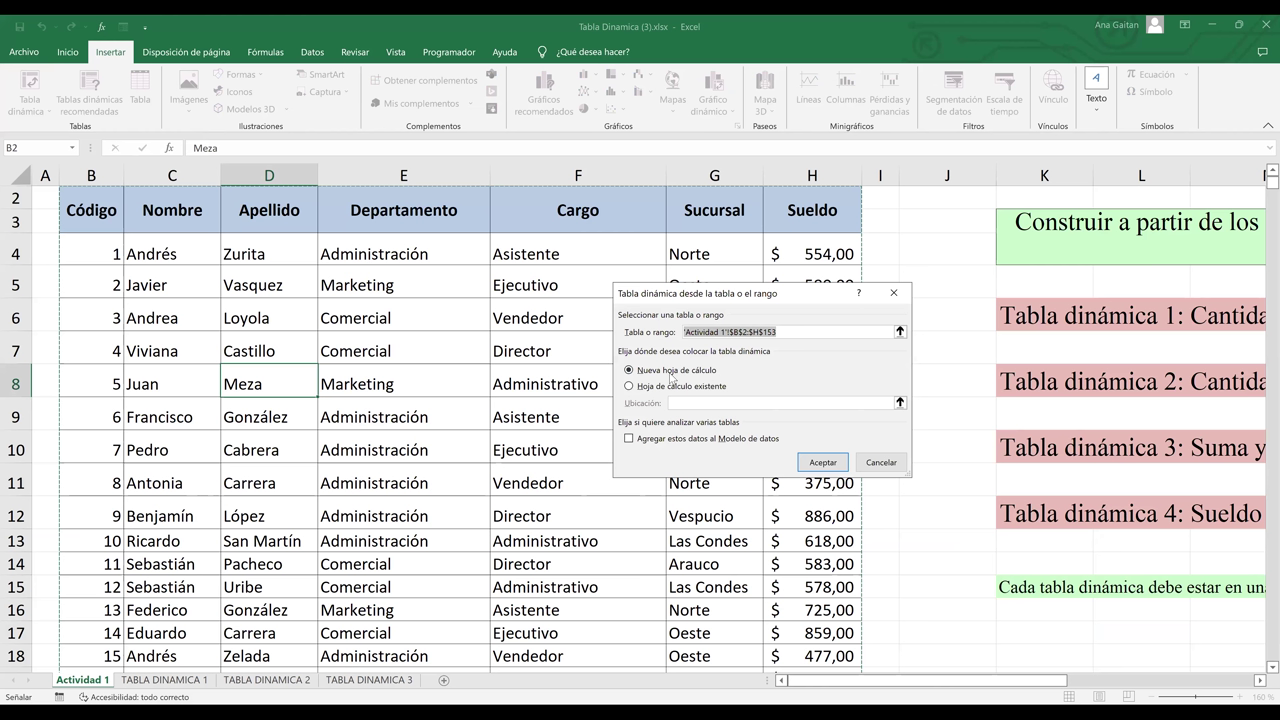
pyautogui.click(820, 466)
# Copy the title "Tabla dinámica 4: Sueldo más alto por departamento y cargo." from Actividad 1 into row 1 of the new pivot sheet Hoja11
pyautogui.click(126, 681)
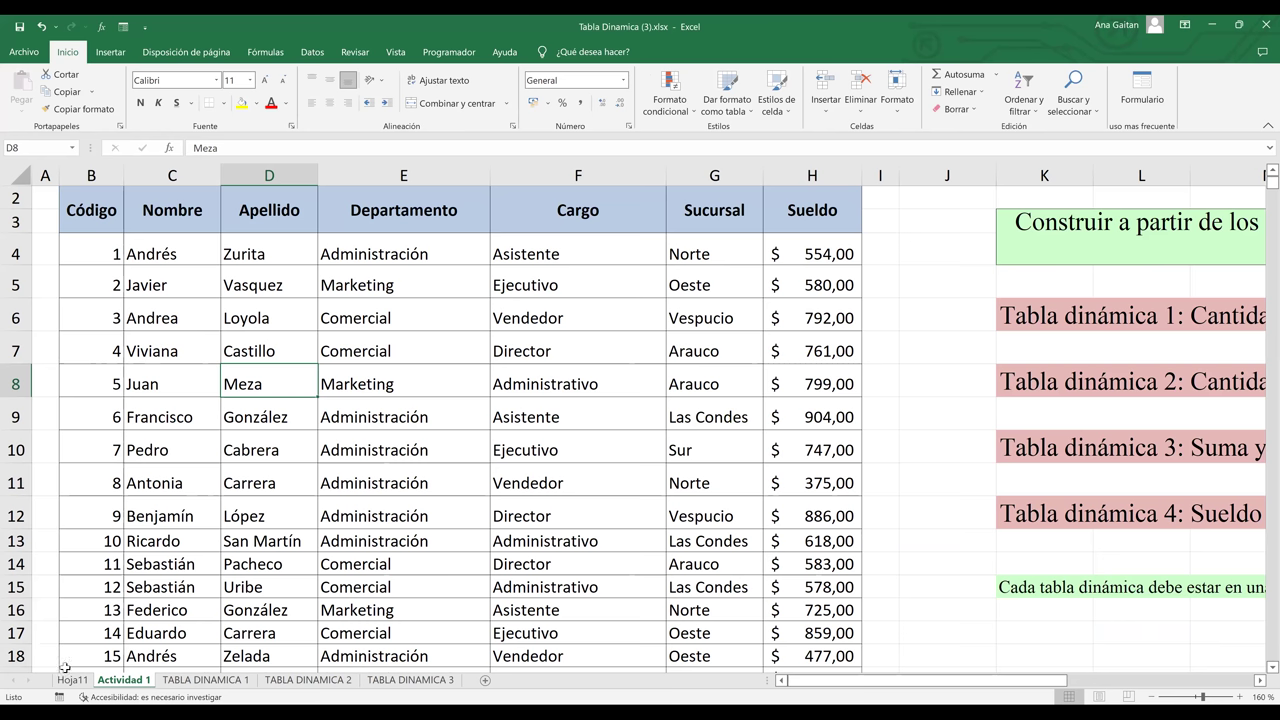
pyautogui.press('Right')
pyautogui.press('Right')
pyautogui.press('Right')
pyautogui.press('Right')
pyautogui.press('Right')
pyautogui.press('Right')
pyautogui.press('Right')
pyautogui.press('Down')
pyautogui.press('Down')
pyautogui.press('Down')
pyautogui.press('Down')
pyautogui.hotkey('ctrl', 'c')
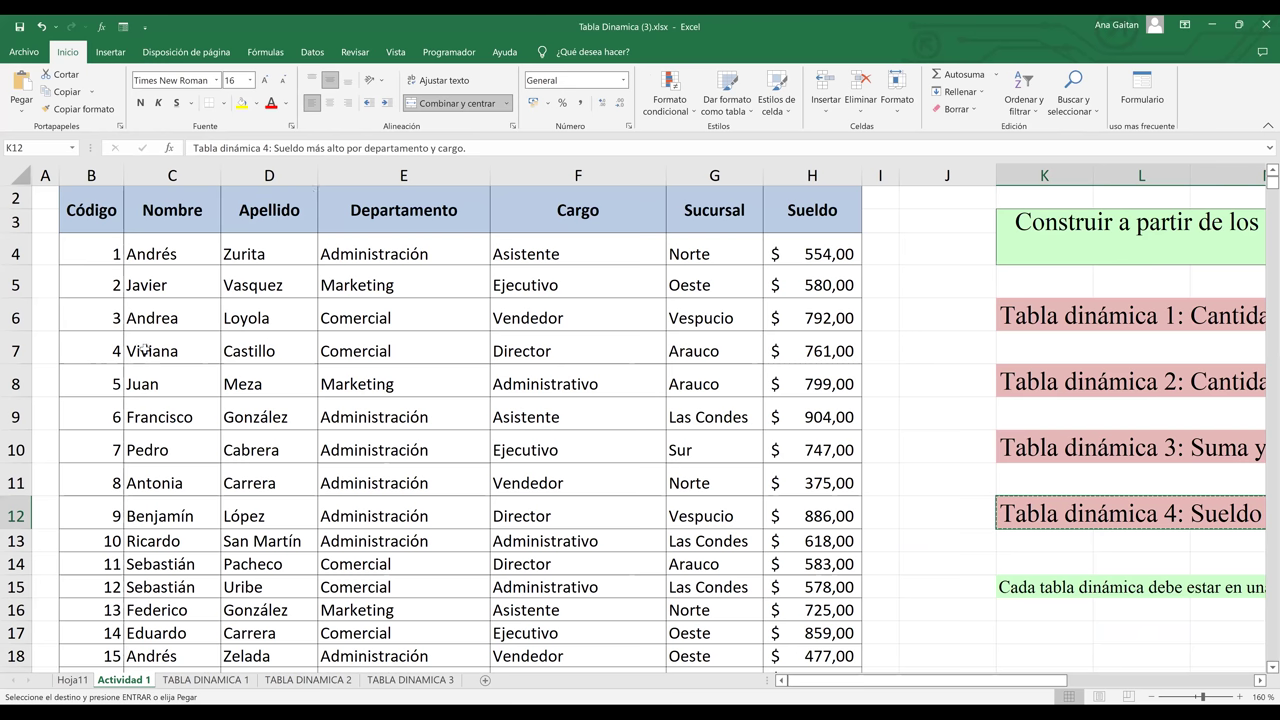
pyautogui.hotkey('ctrl', 'pageup')
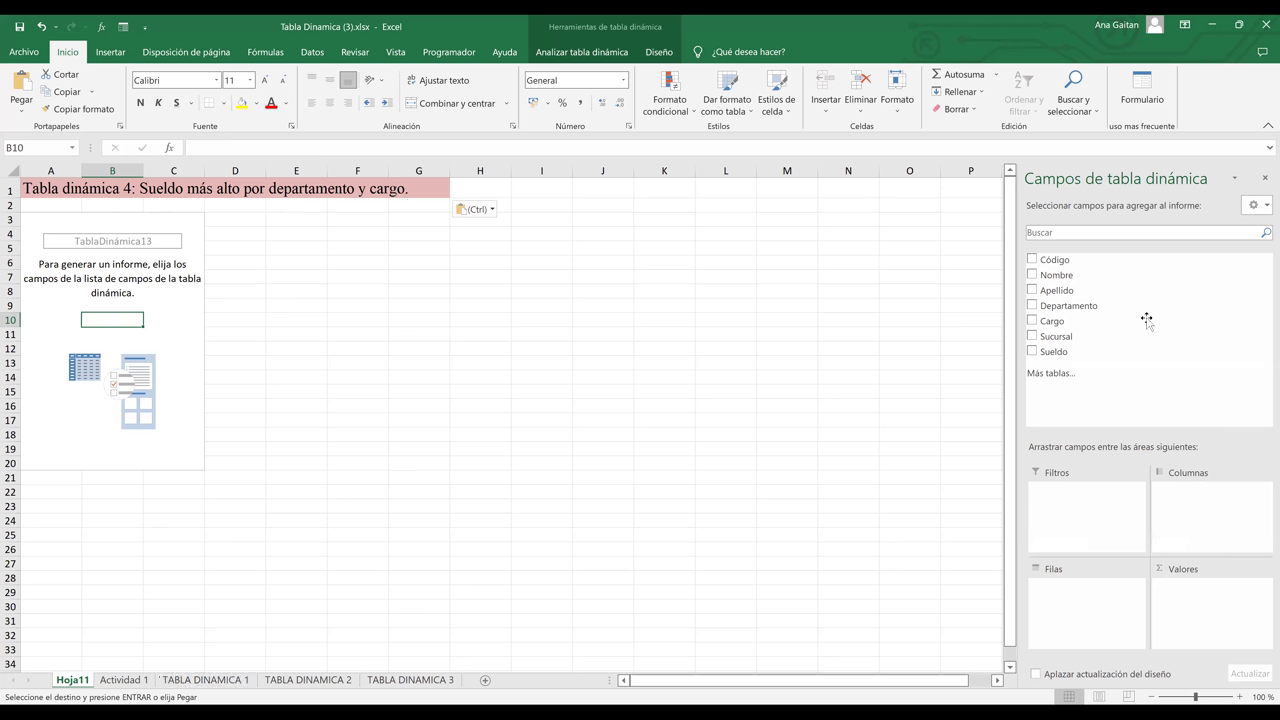
# Add Departamento and Cargo as the pivot table's row fields and Sueldo as its value field
pyautogui.click(1032, 305)
pyautogui.click(1032, 321)
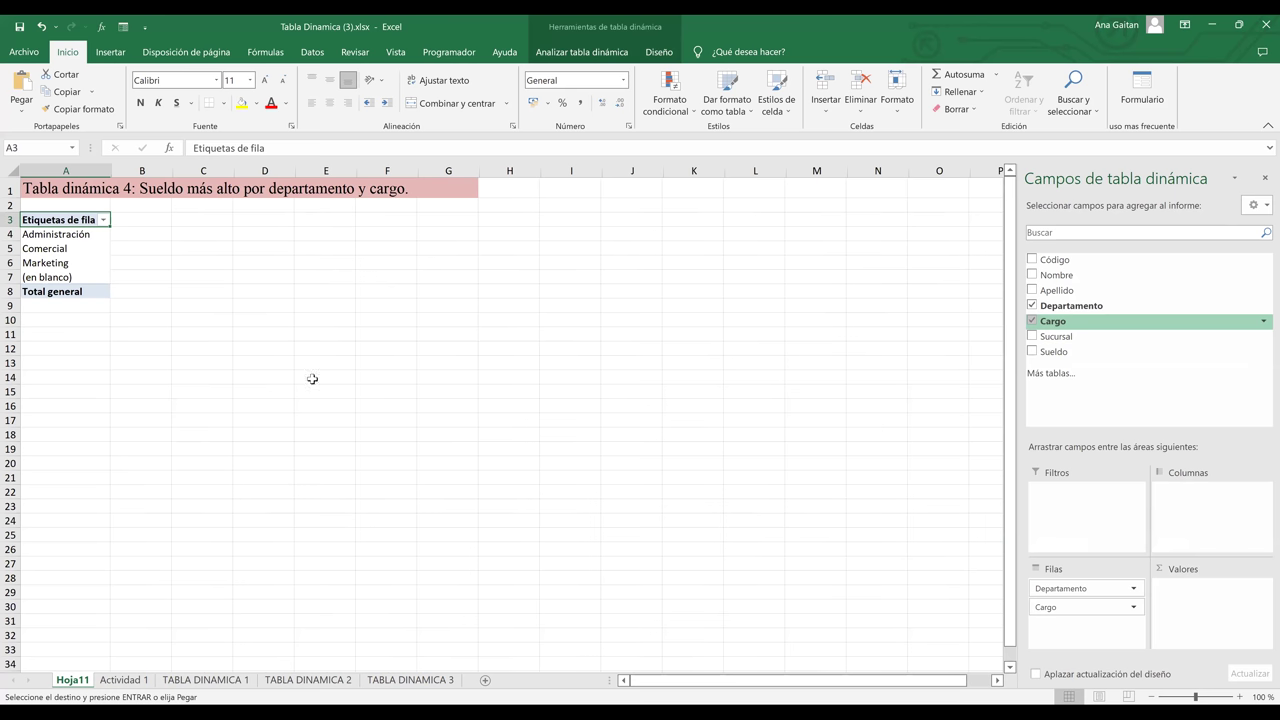
pyautogui.click(1085, 350)
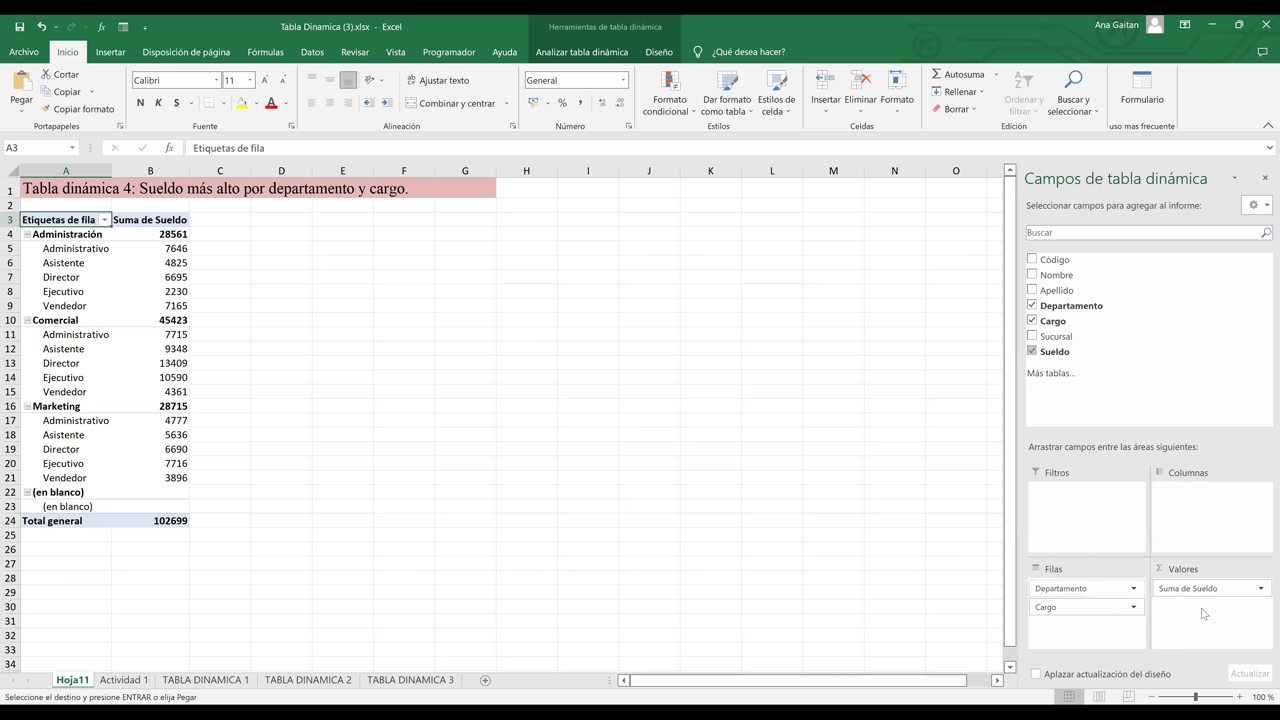
pyautogui.moveTo(1065, 336); pyautogui.dragTo(1120, 371)
pyautogui.moveTo(150, 235)
pyautogui.moveTo(1045, 352); pyautogui.dragTo(253, 377)
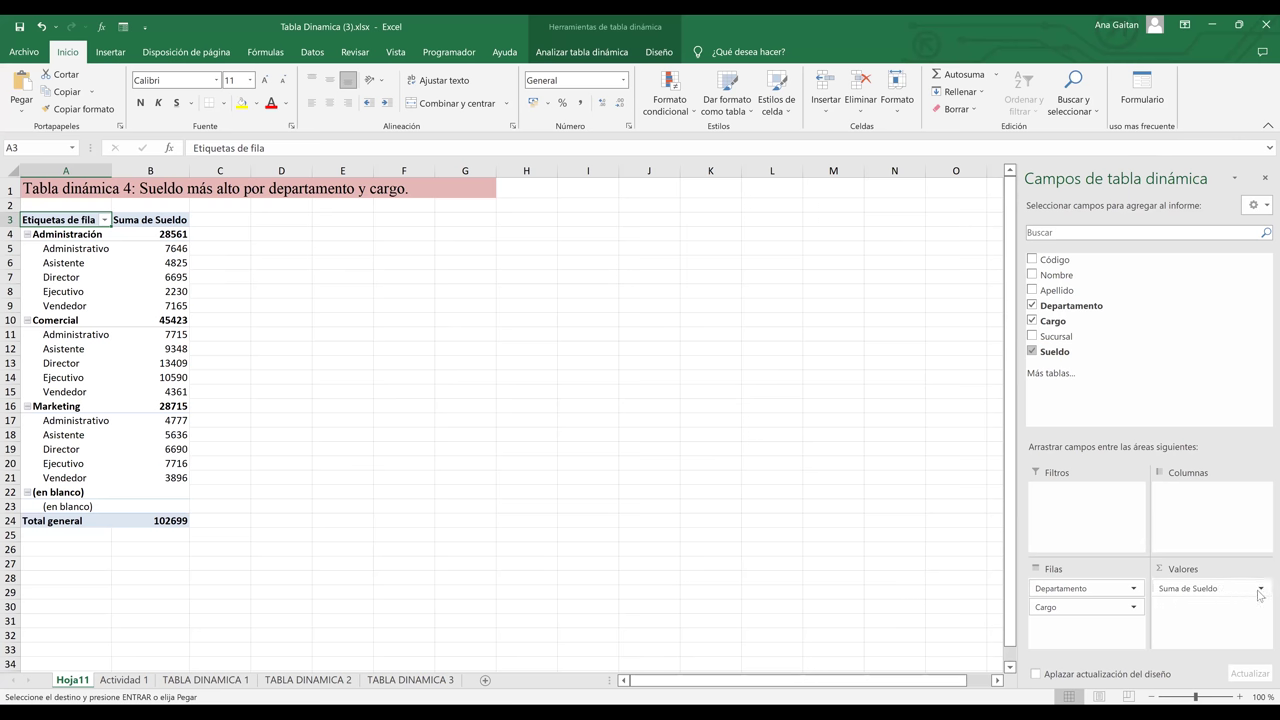
# Summarize the pivot table's Sueldo value field by Máx. instead of the sum
pyautogui.click(1259, 590)
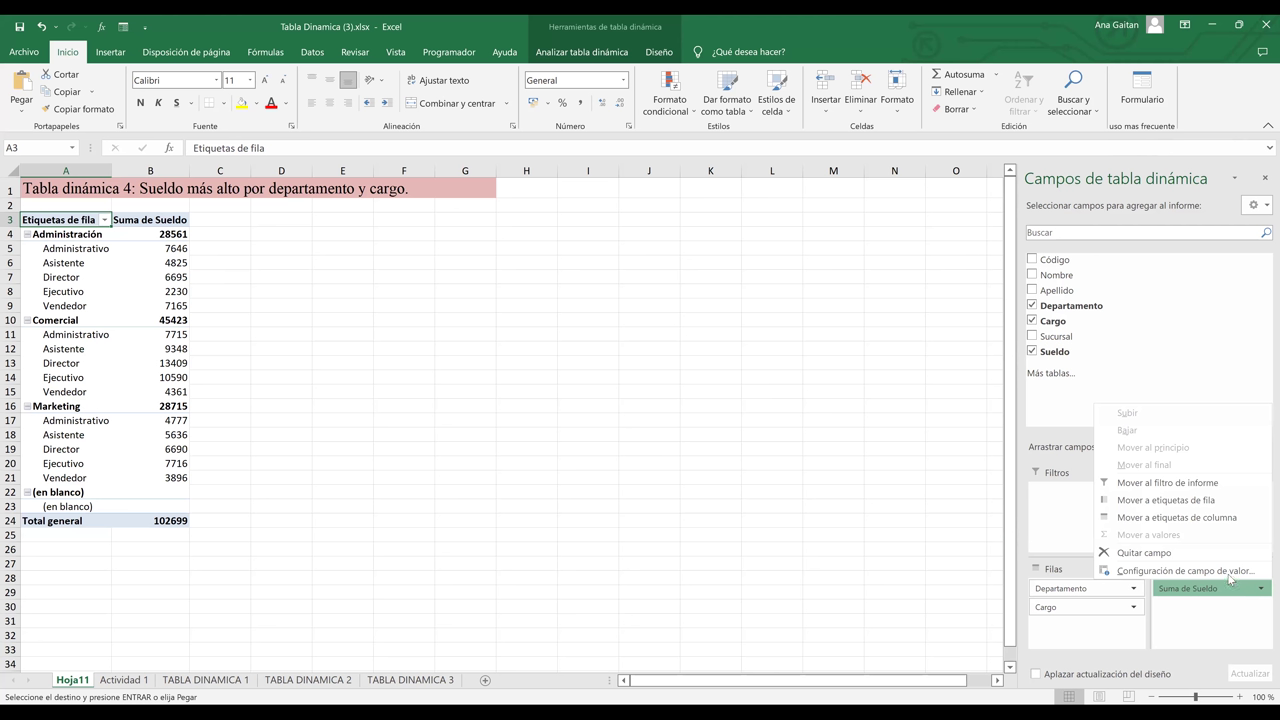
pyautogui.click(1229, 573)
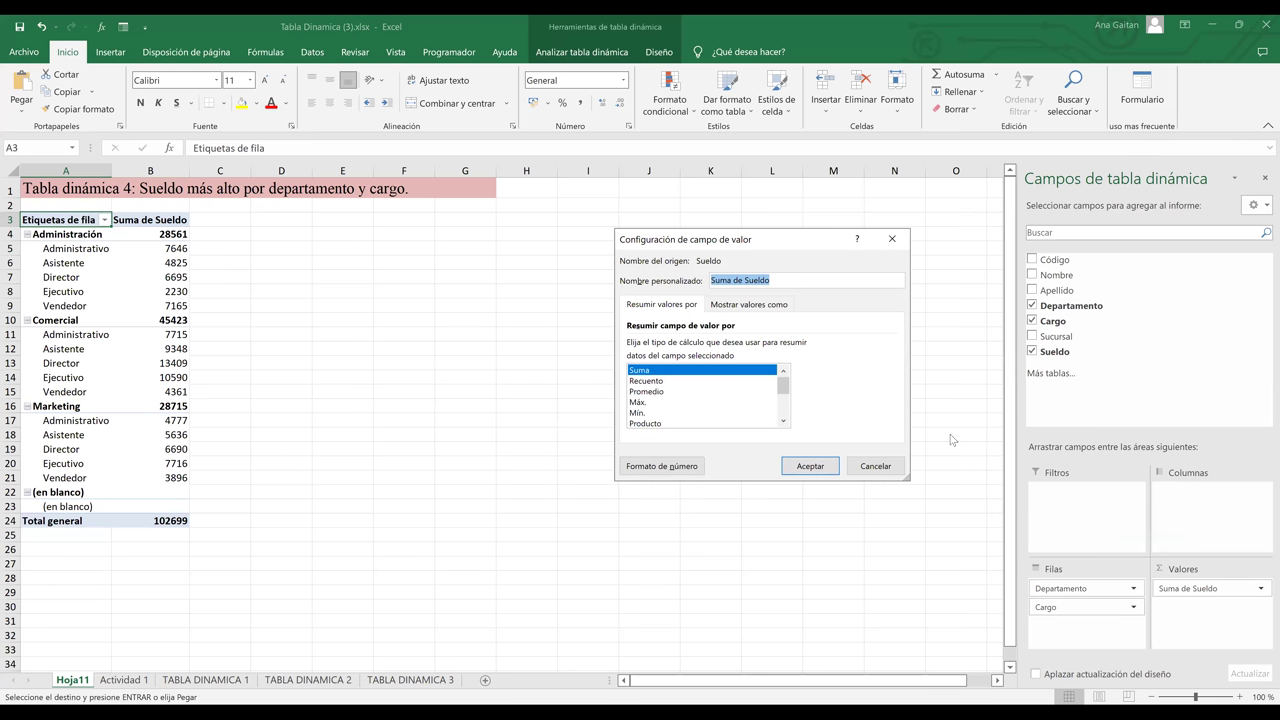
pyautogui.click(785, 389)
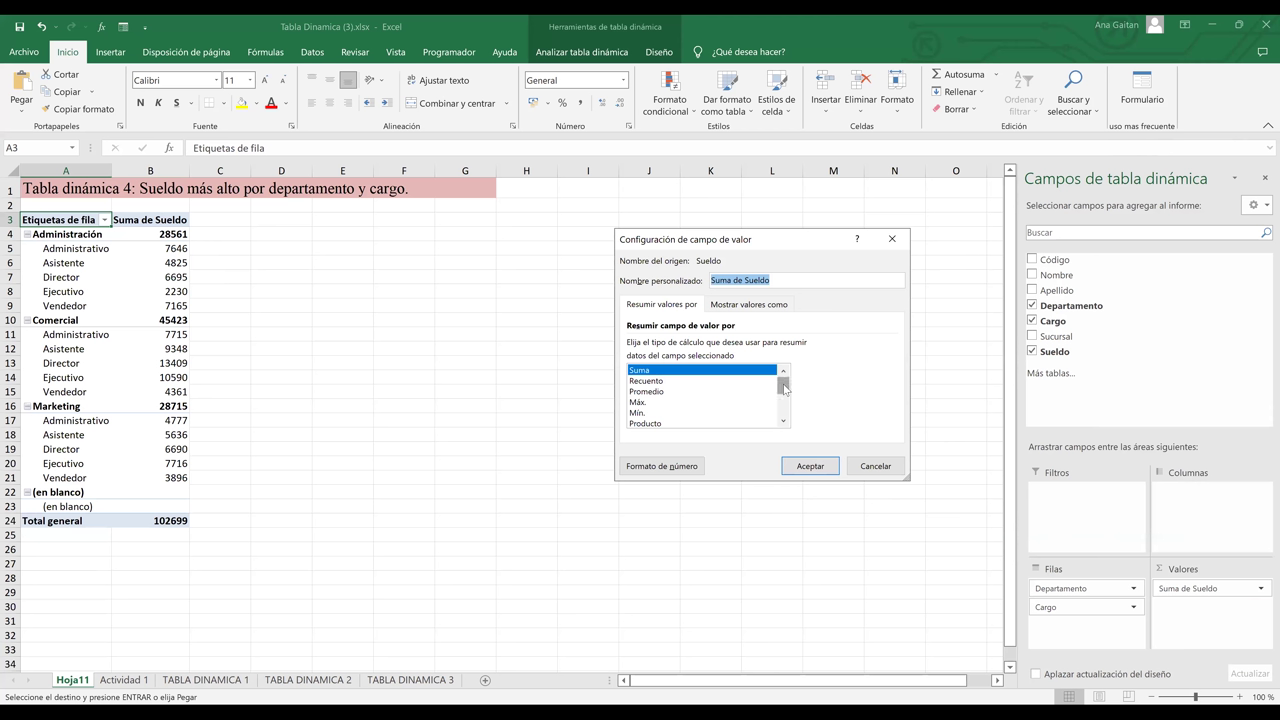
pyautogui.click(644, 402)
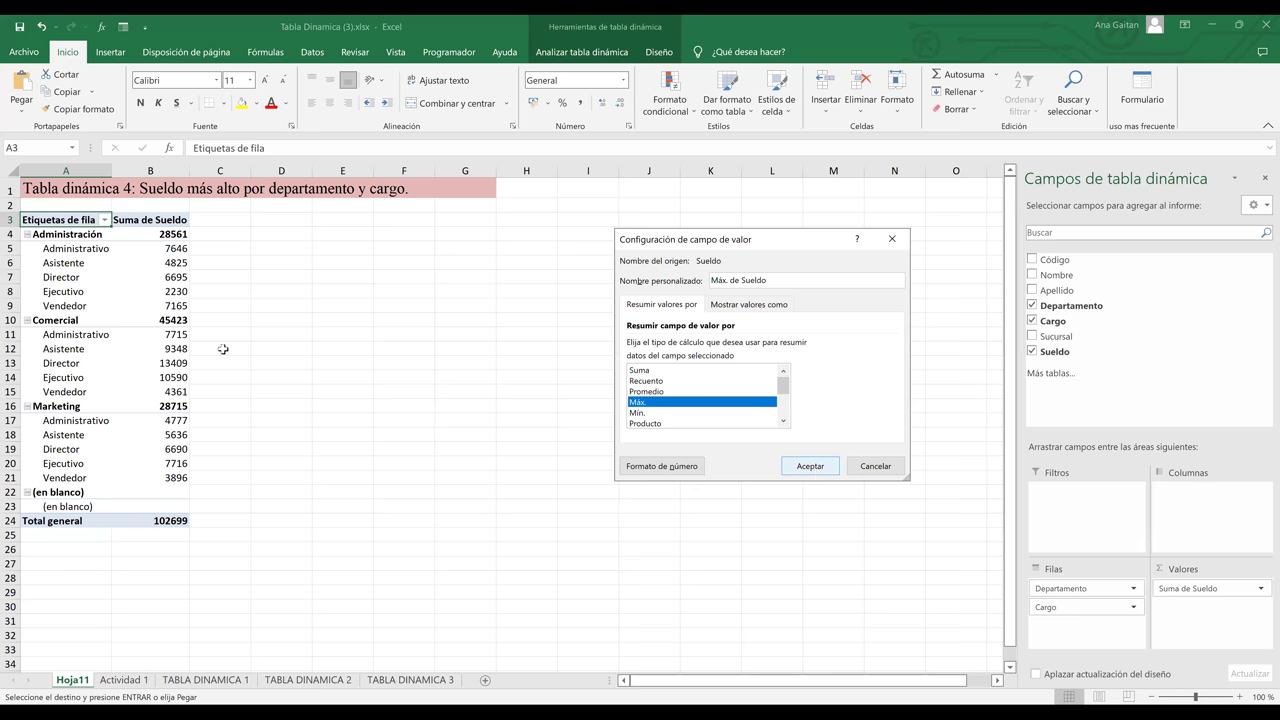
pyautogui.press('Return')
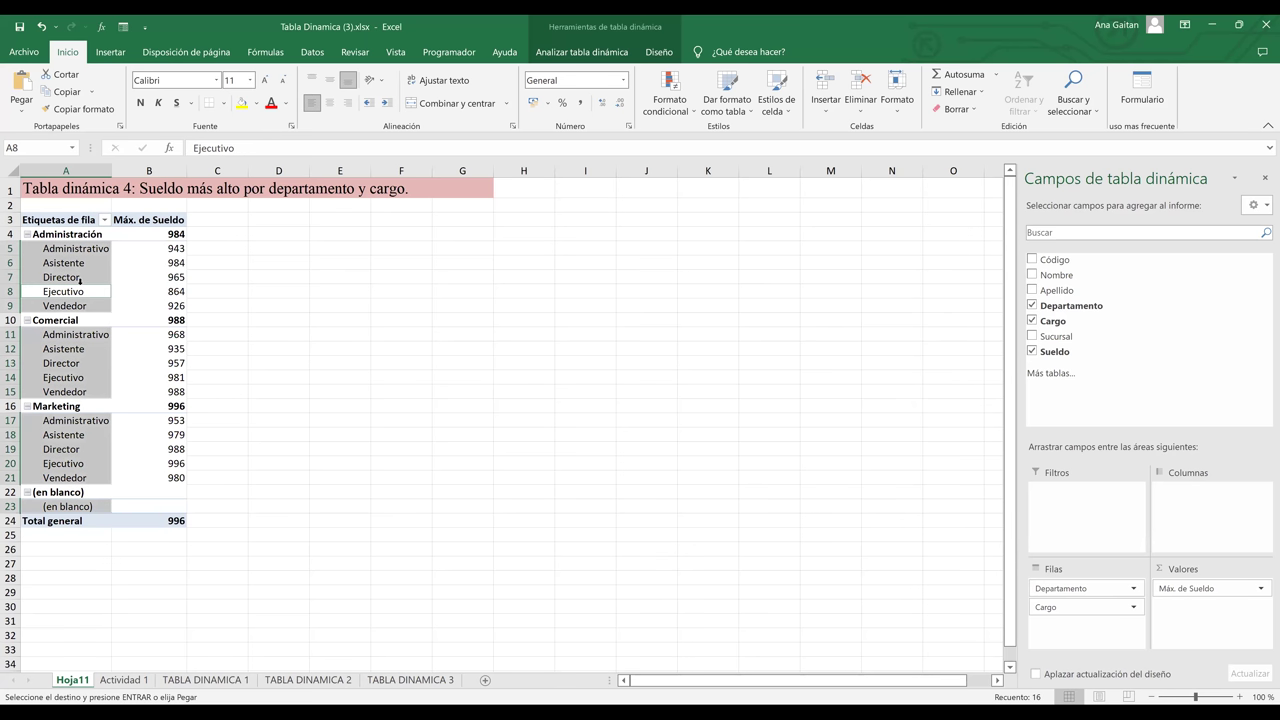
# Review the highest salaries by department and position, and the (en blanco) rows on Hoja11 and the three TABLA DINAMICA sheets
pyautogui.click(153, 263)
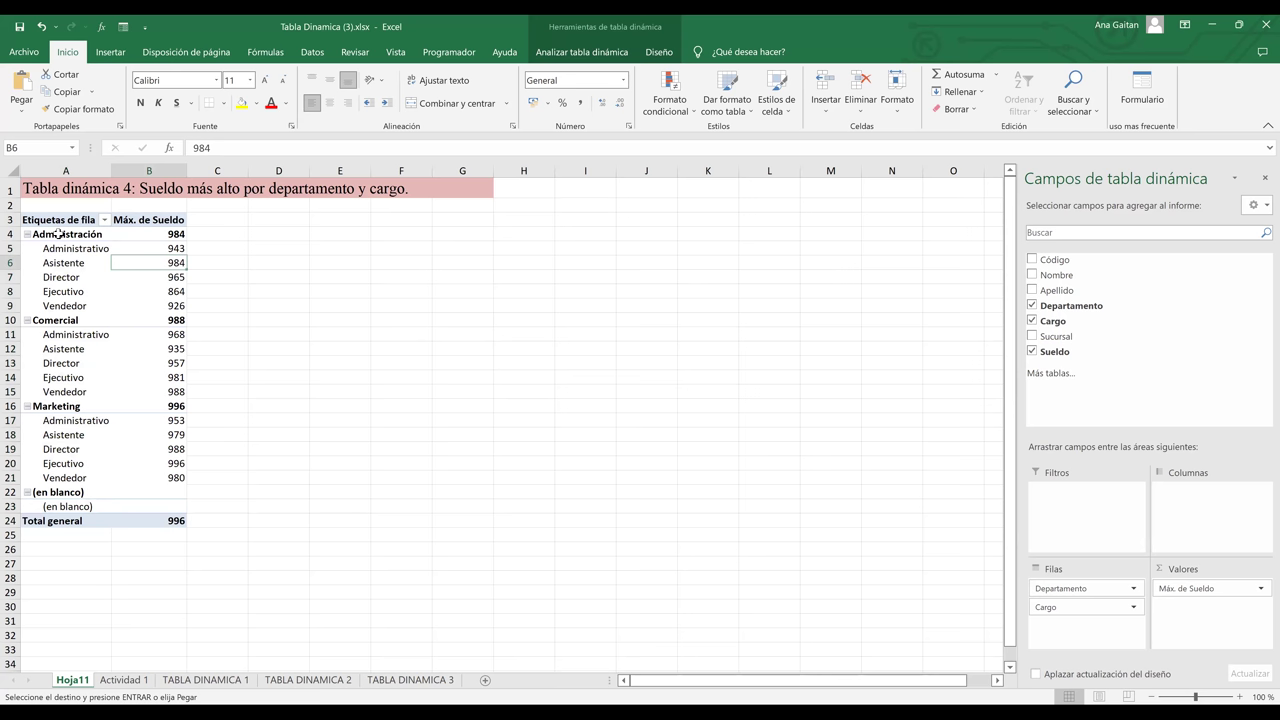
pyautogui.click(100, 235)
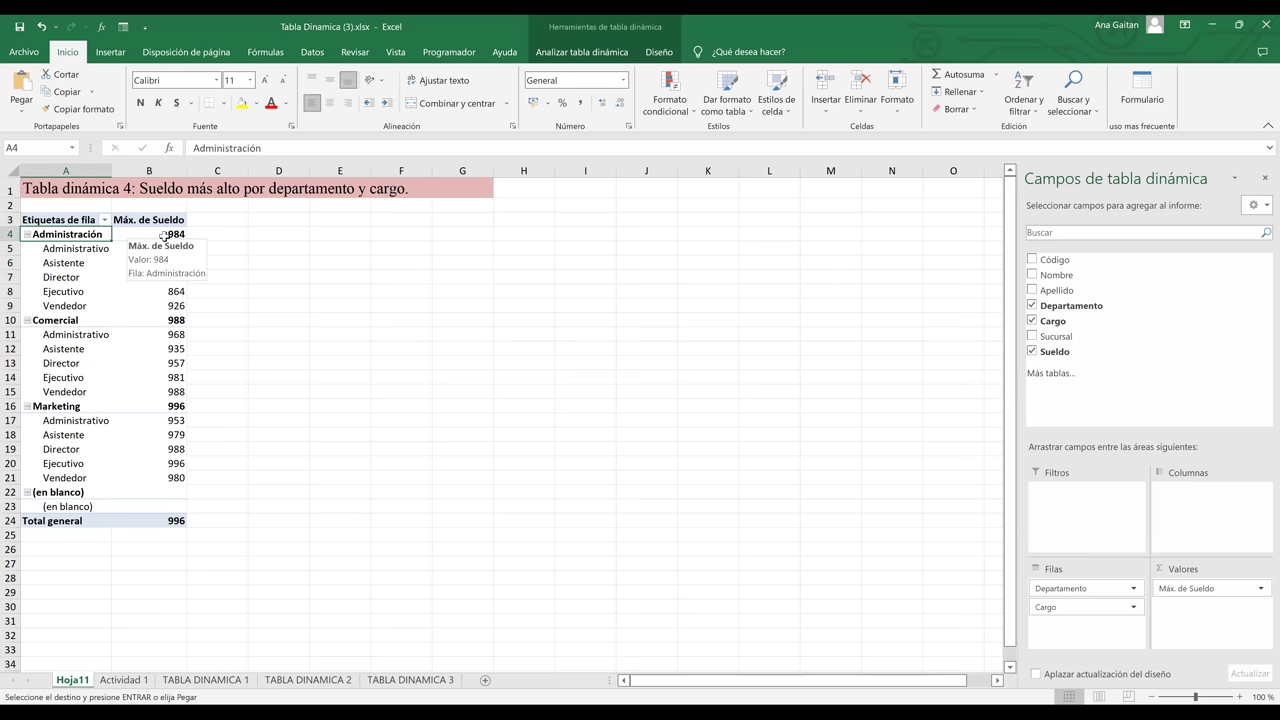
pyautogui.press('Right')
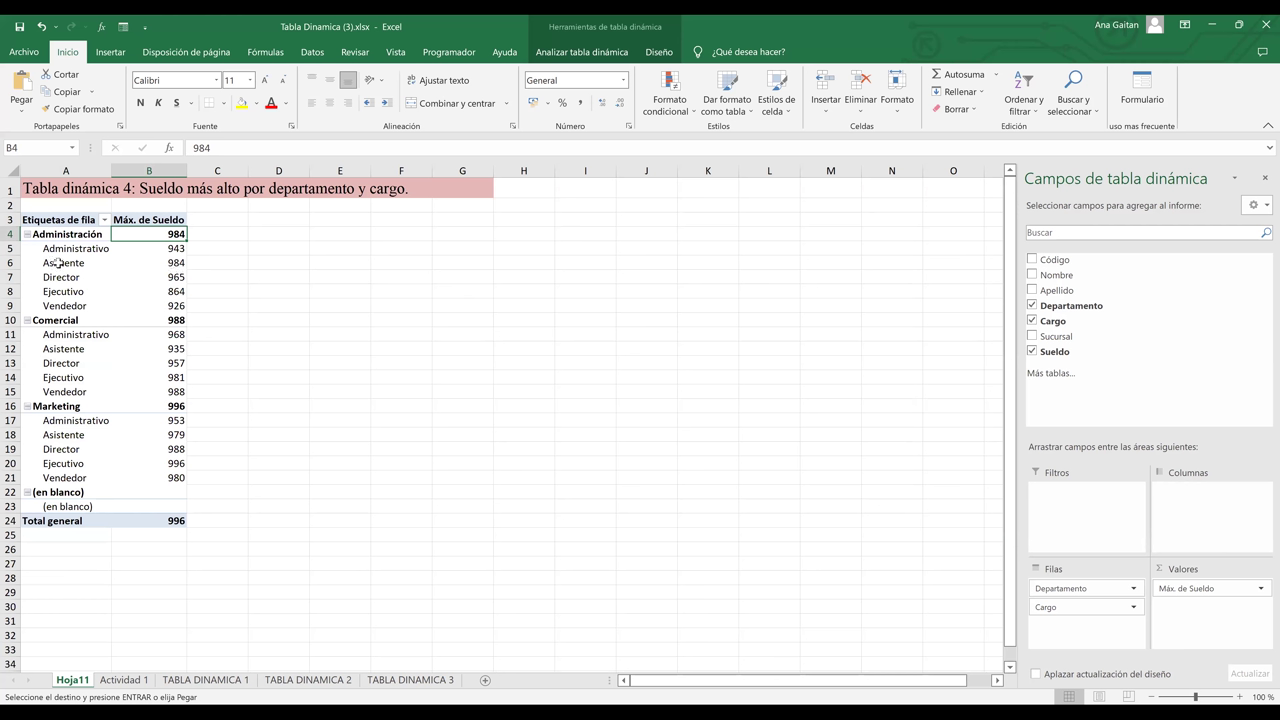
pyautogui.click(168, 261)
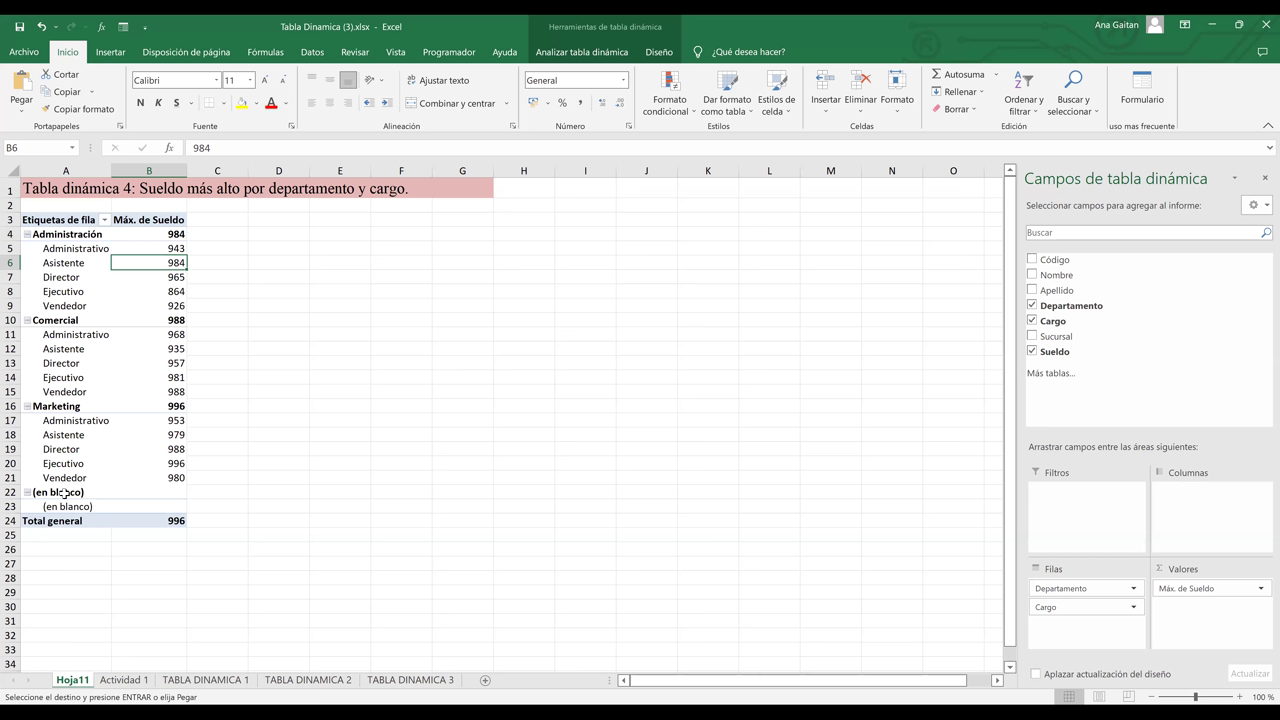
pyautogui.click(92, 494)
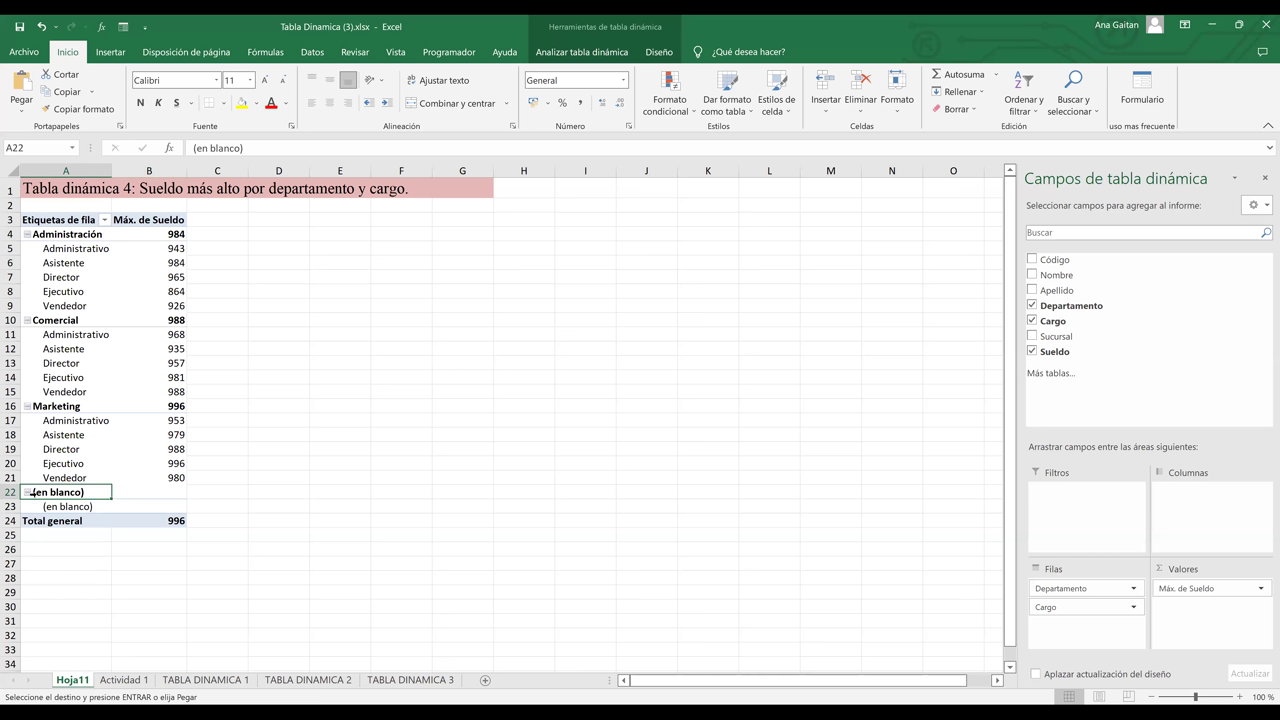
pyautogui.moveTo(211, 690); pyautogui.dragTo(286, 677)
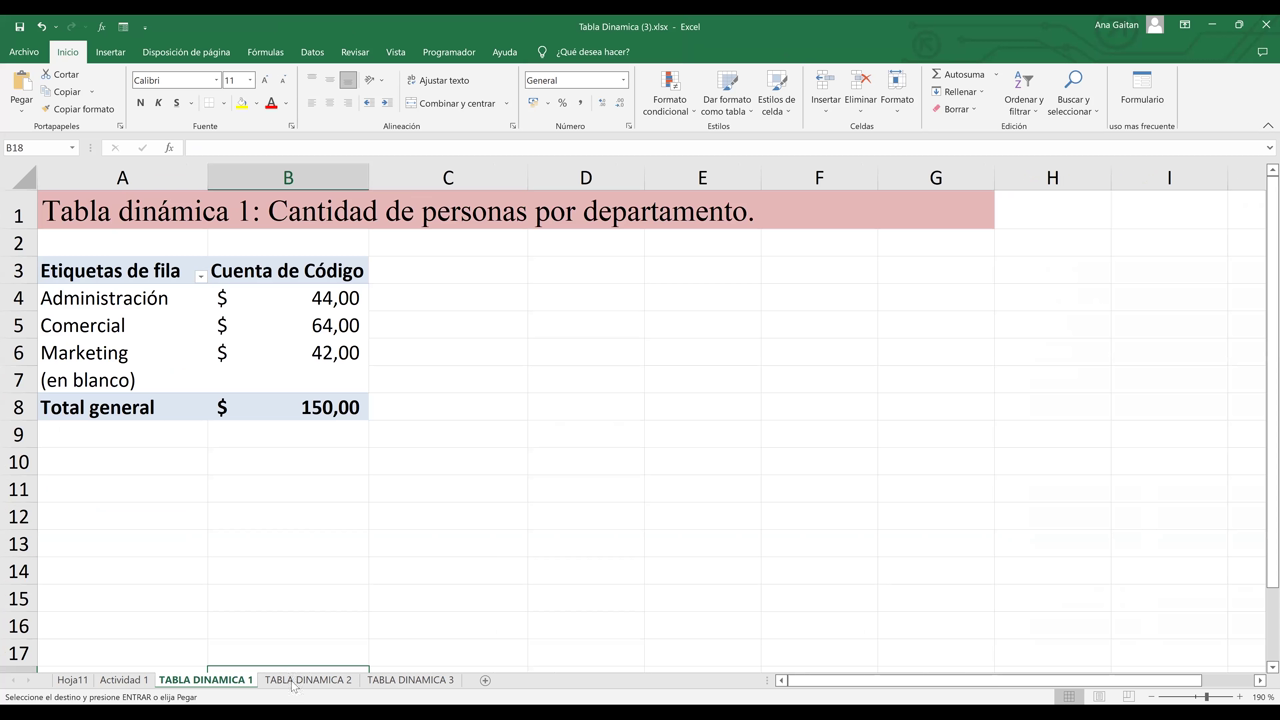
pyautogui.click(293, 685)
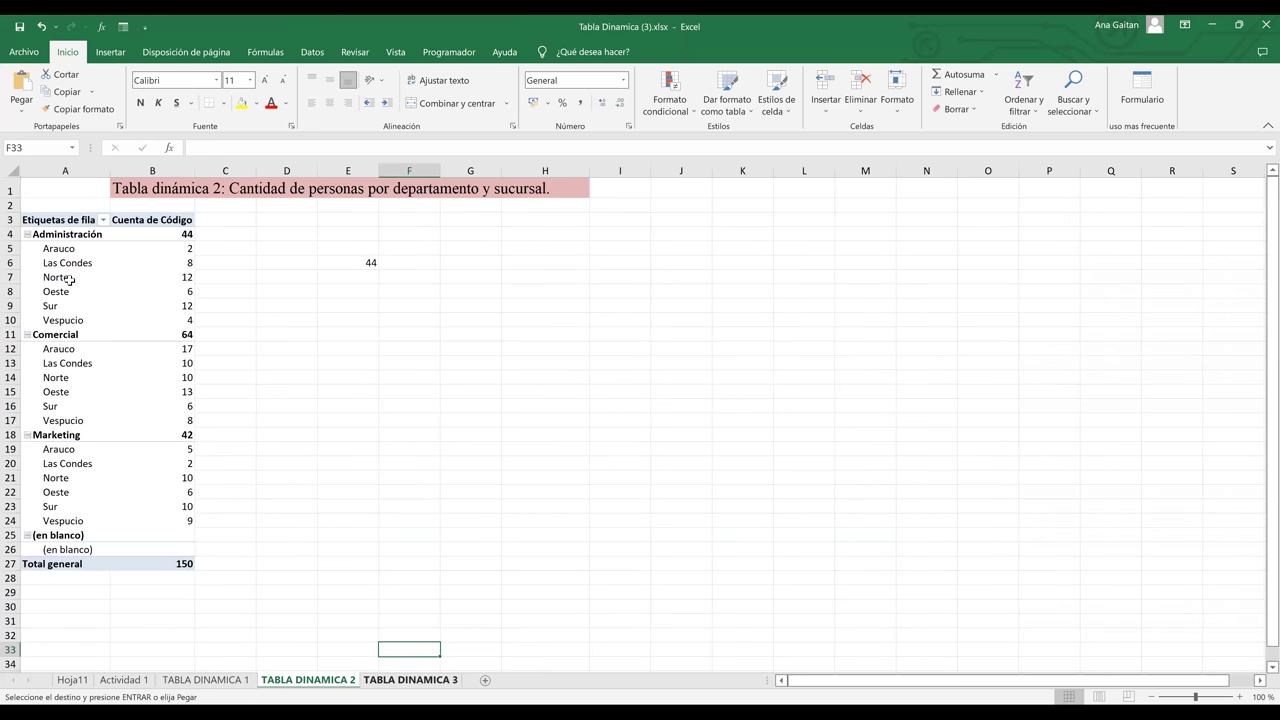
pyautogui.hotkey('ctrl', 'pagedown')
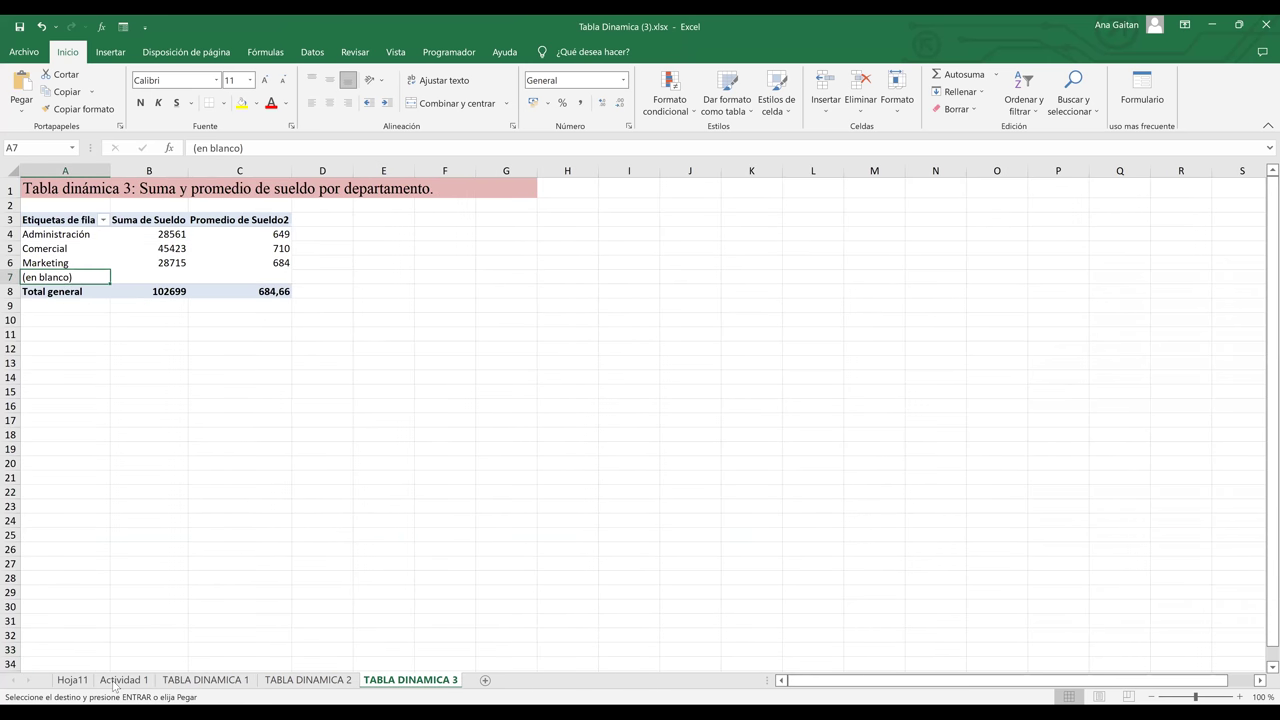
# Look through the employee records on Actividad 1, going down the Código column to check for blank entries
pyautogui.hotkey('ctrl', 'pageup')
pyautogui.hotkey('ctrl', 'pageup')
pyautogui.hotkey('ctrl', 'pageup')
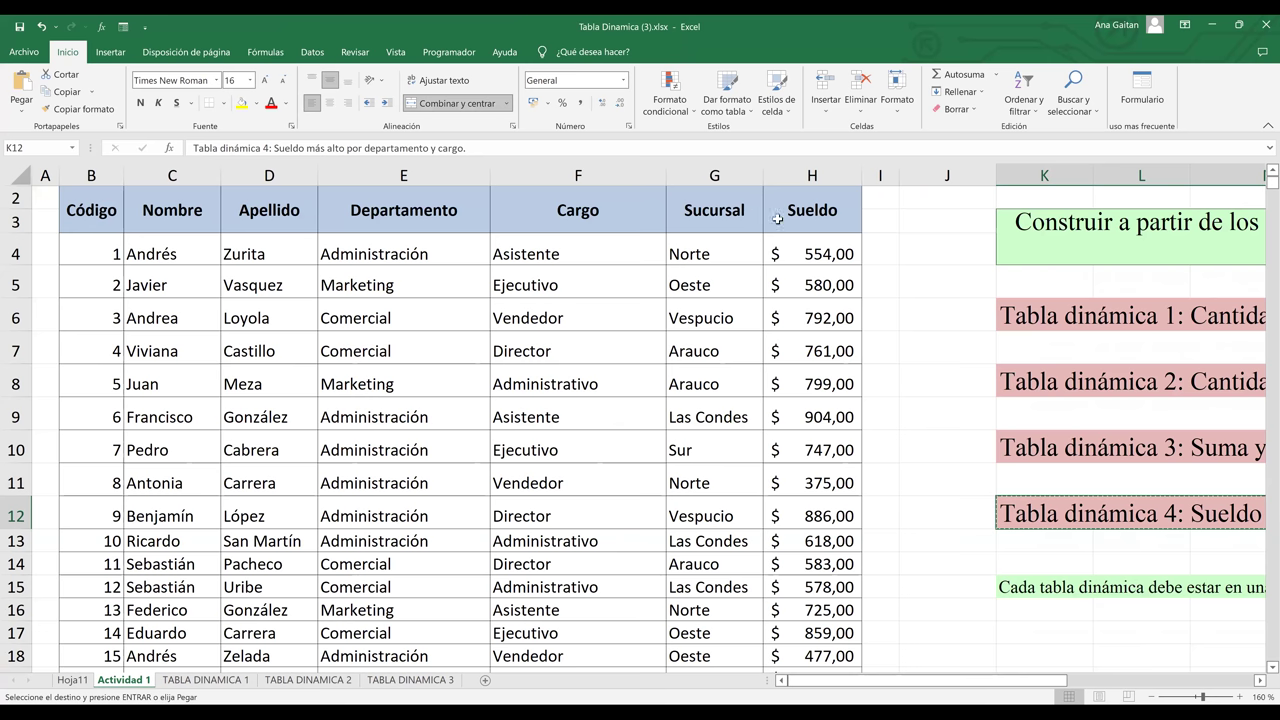
pyautogui.click(95, 242)
pyautogui.hotkey('ctrl', 'Down')
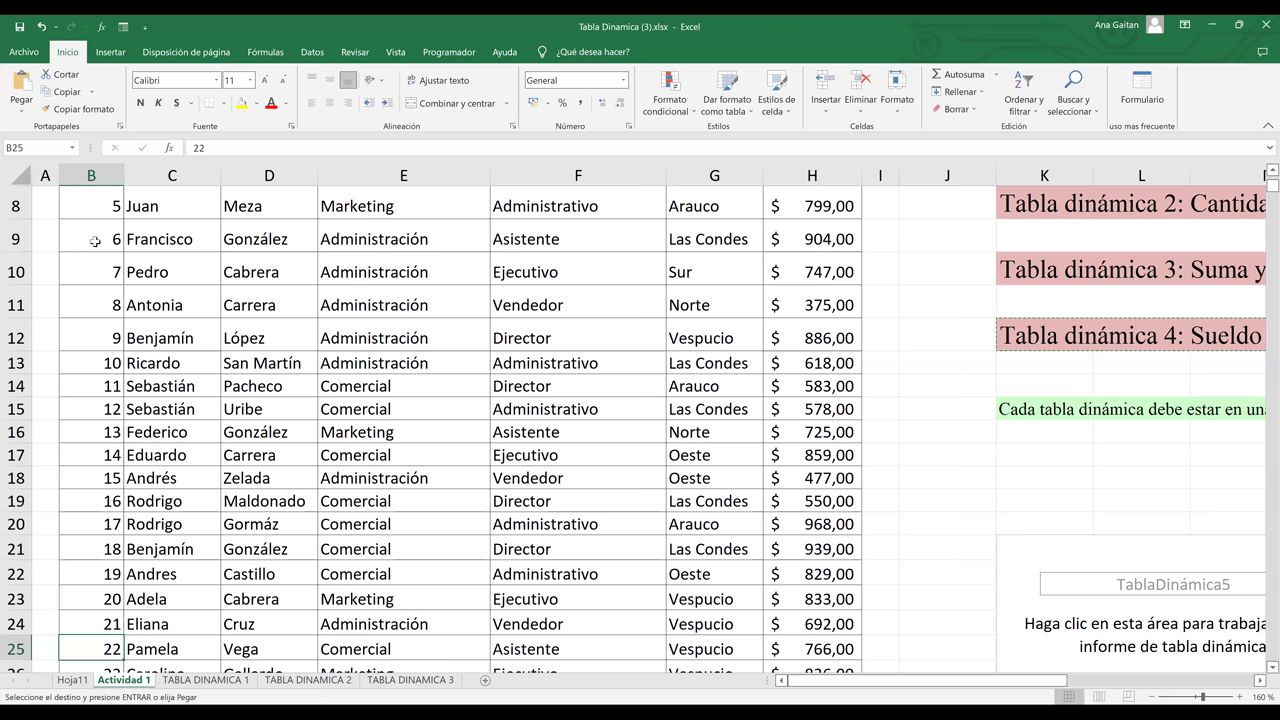
pyautogui.press('pagedown')
pyautogui.press('pagedown')
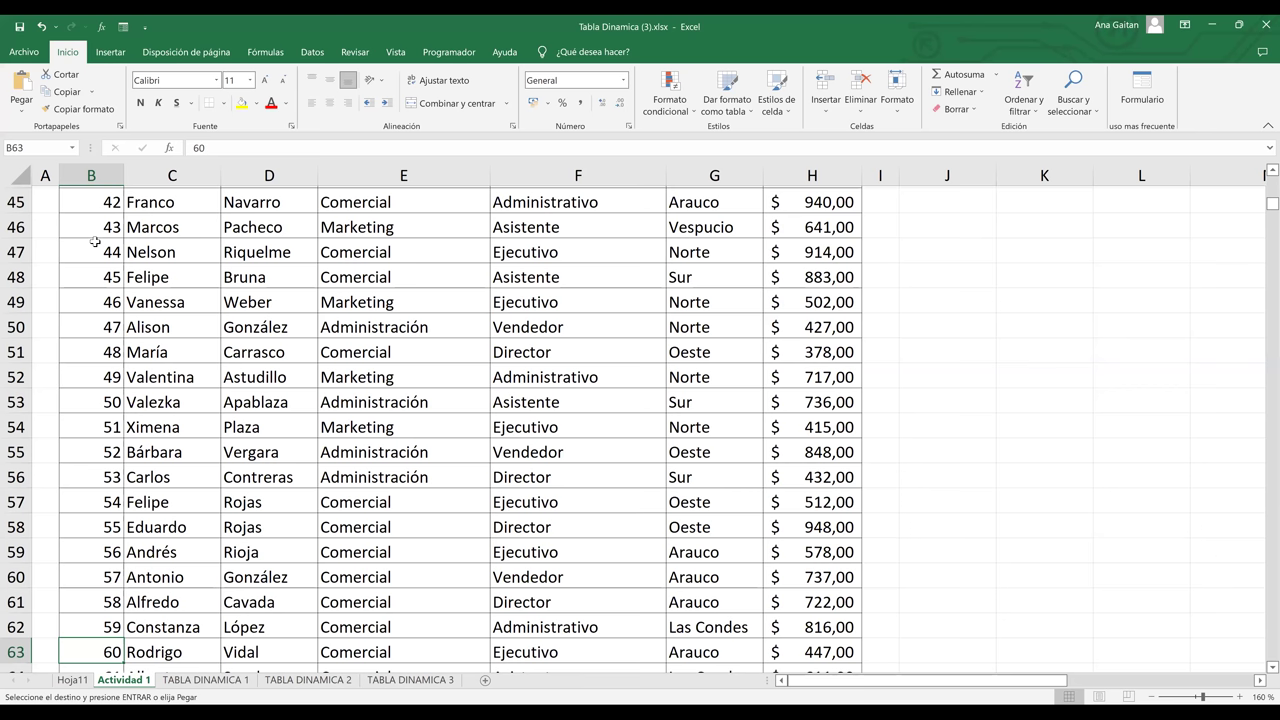
pyautogui.press('Down')
pyautogui.press('Down')
pyautogui.press('Down')
pyautogui.press('Down')
pyautogui.press('Down')
pyautogui.press('Down')
pyautogui.press('Down')
pyautogui.press('Down')
pyautogui.press('Down')
pyautogui.press('Down')
pyautogui.press('Down')
pyautogui.press('Down')
pyautogui.press('Down')
pyautogui.press('Down')
pyautogui.press('Down')
pyautogui.press('Down')
pyautogui.press('Down')
pyautogui.press('Down')
pyautogui.press('Down')
pyautogui.press('Down')
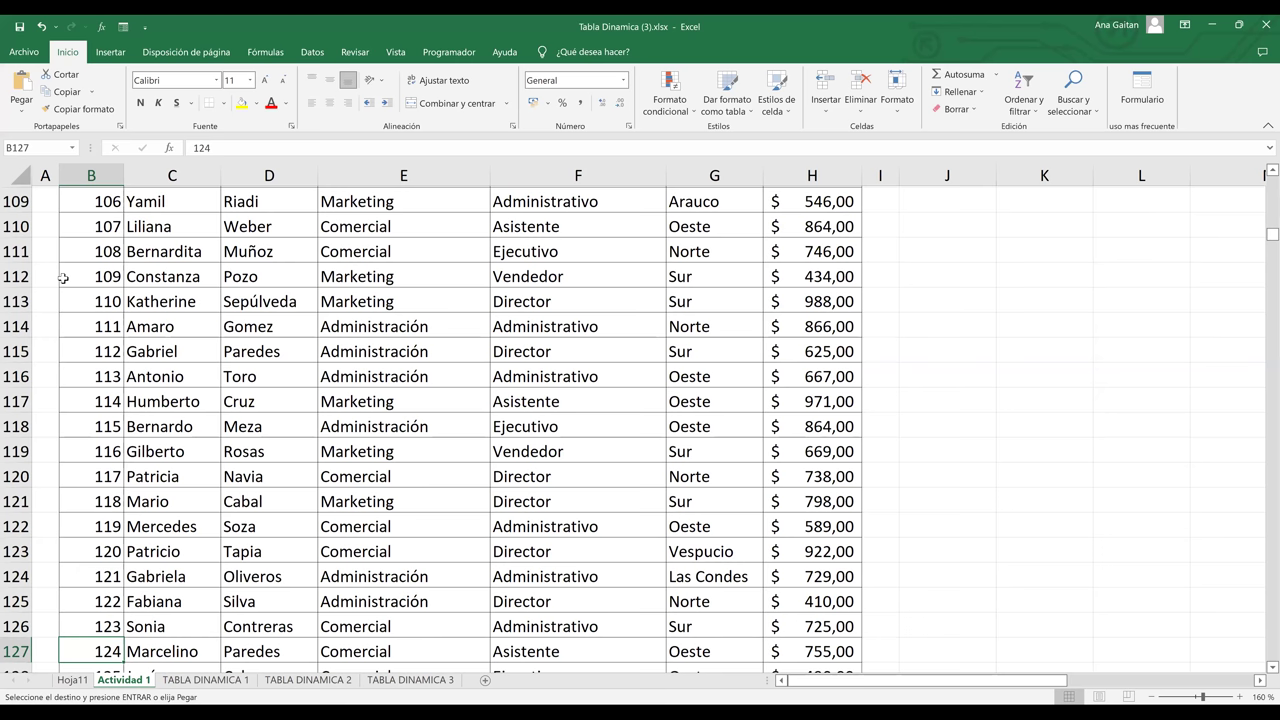
# Compare the (en blanco) rows on TABLA DINAMICA 3, 2, 1 and Hoja11 with the source data on Actividad 1
pyautogui.hotkey('ctrl', 'pagedown')
pyautogui.hotkey('ctrl', 'pagedown')
pyautogui.hotkey('ctrl', 'pagedown')
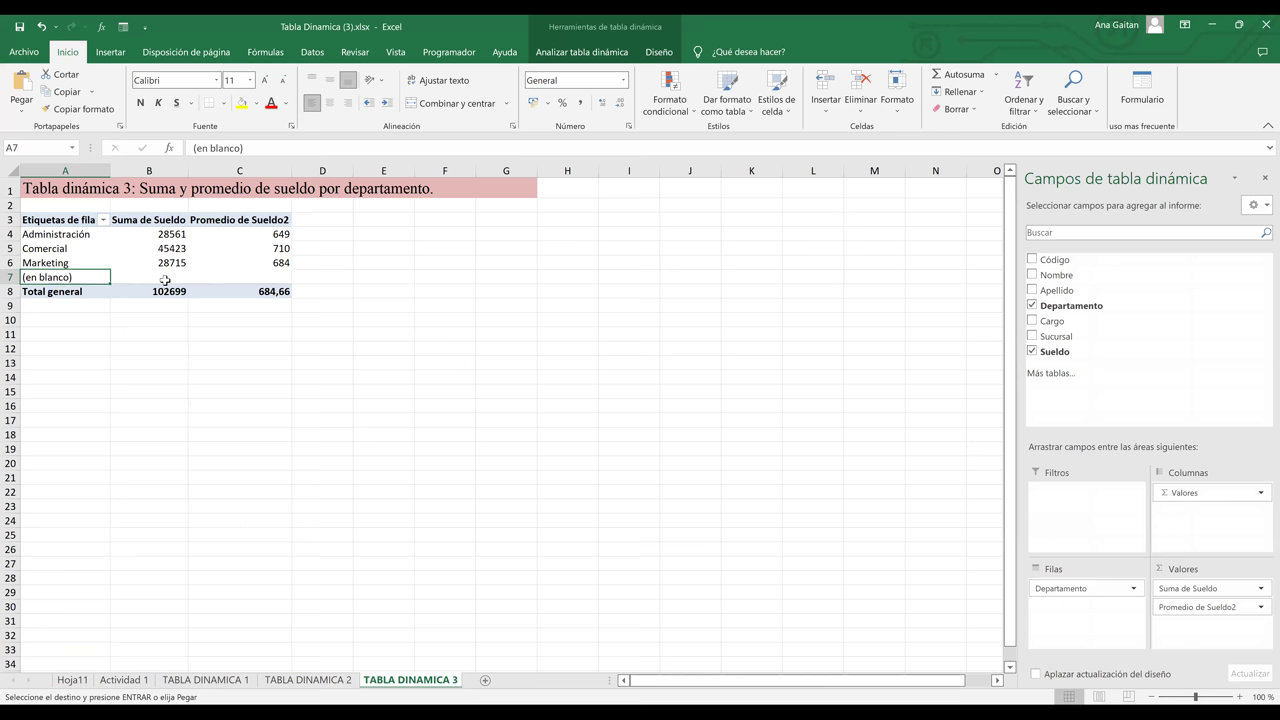
pyautogui.press('Right')
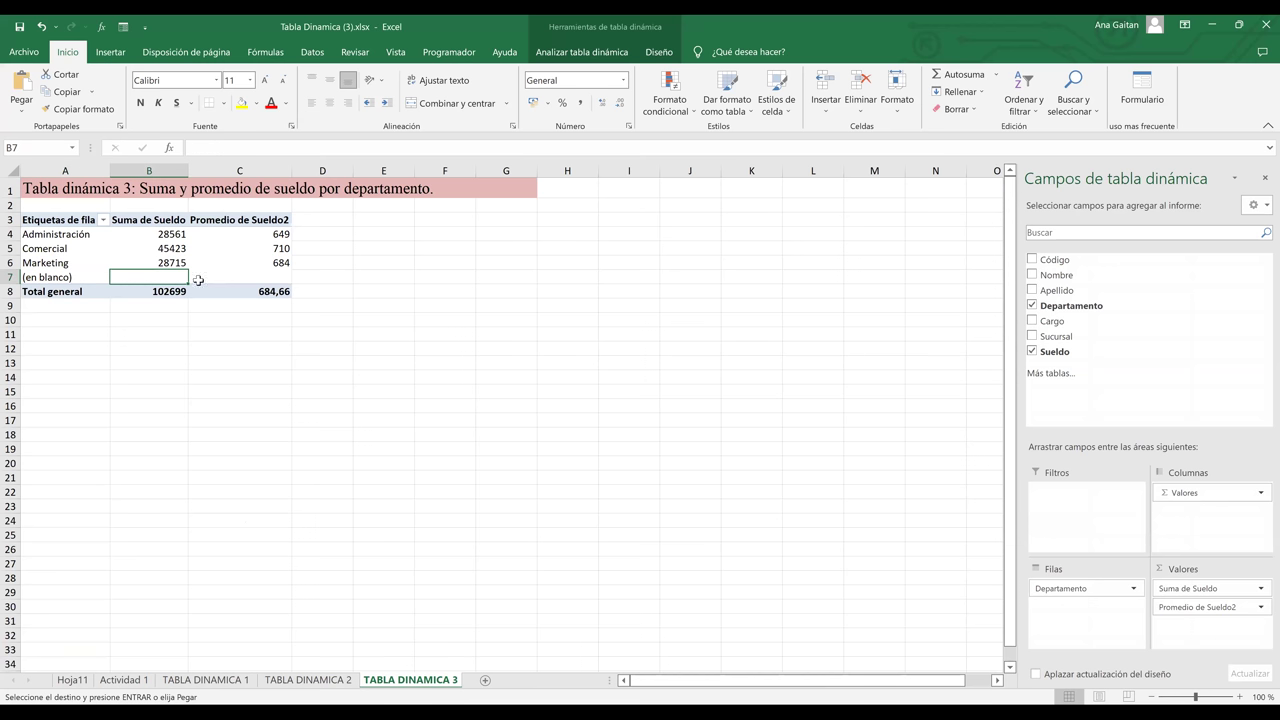
pyautogui.click(60, 280)
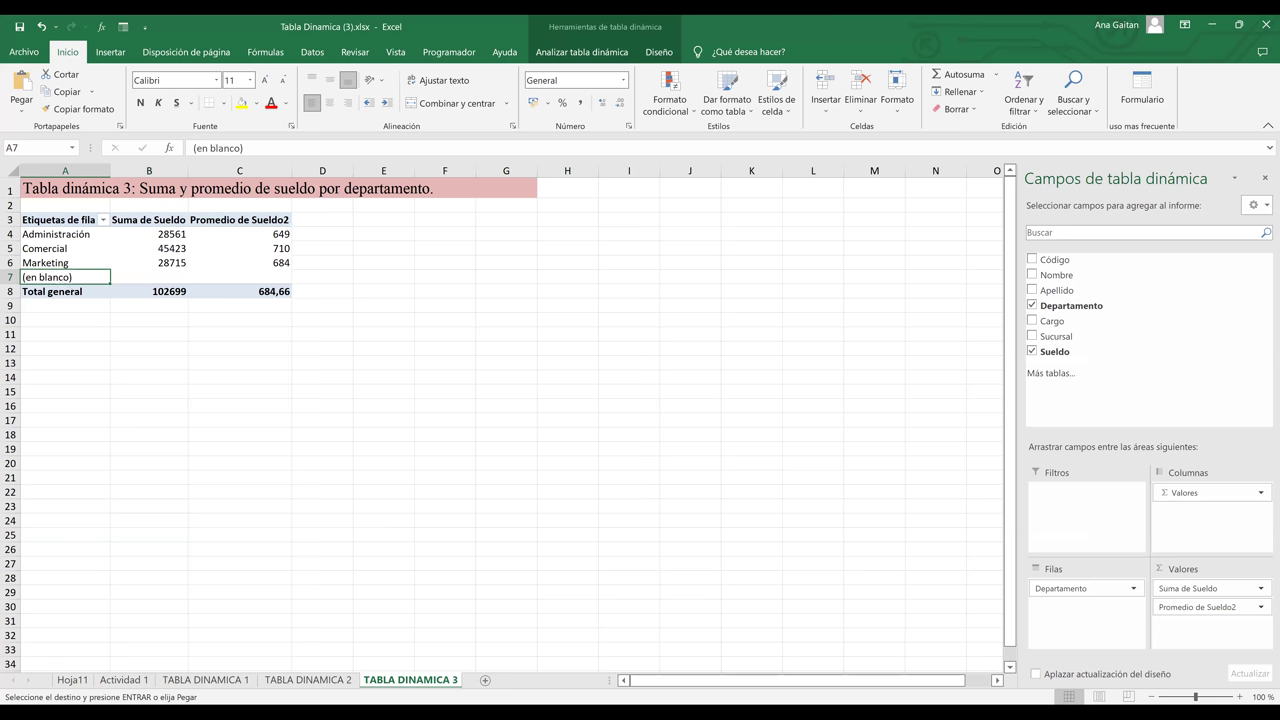
pyautogui.click(275, 682)
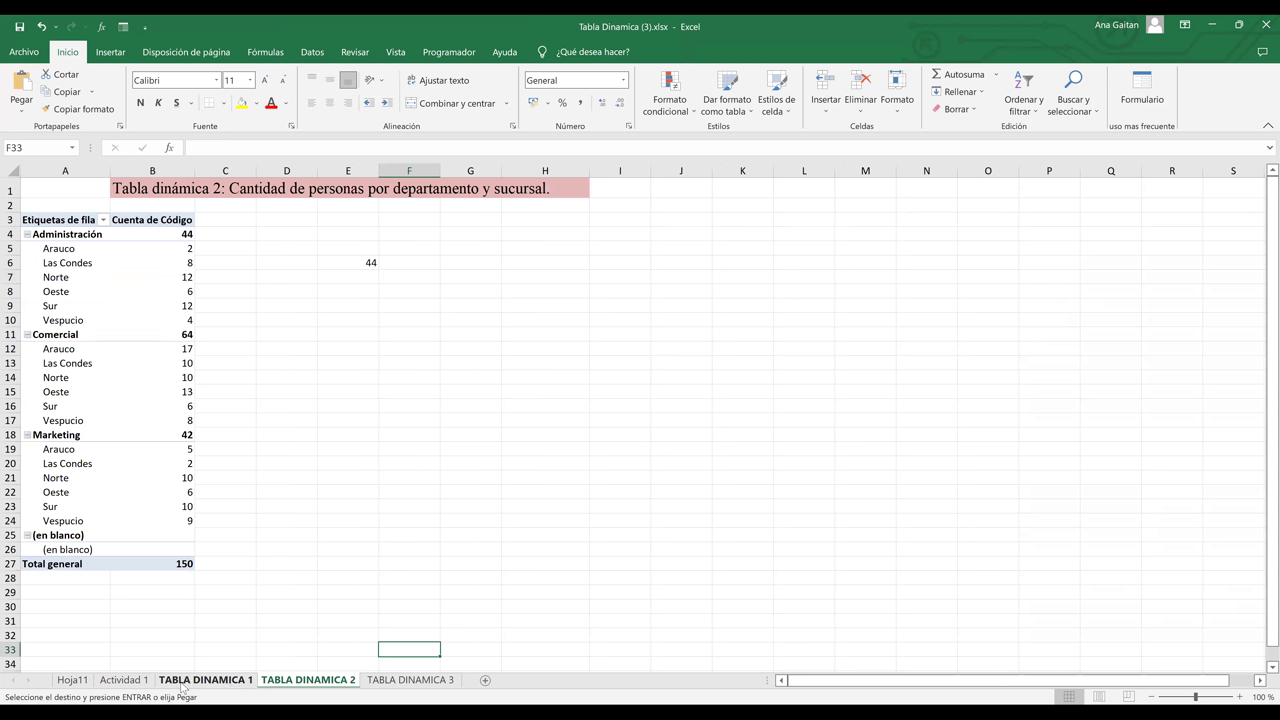
pyautogui.click(124, 680)
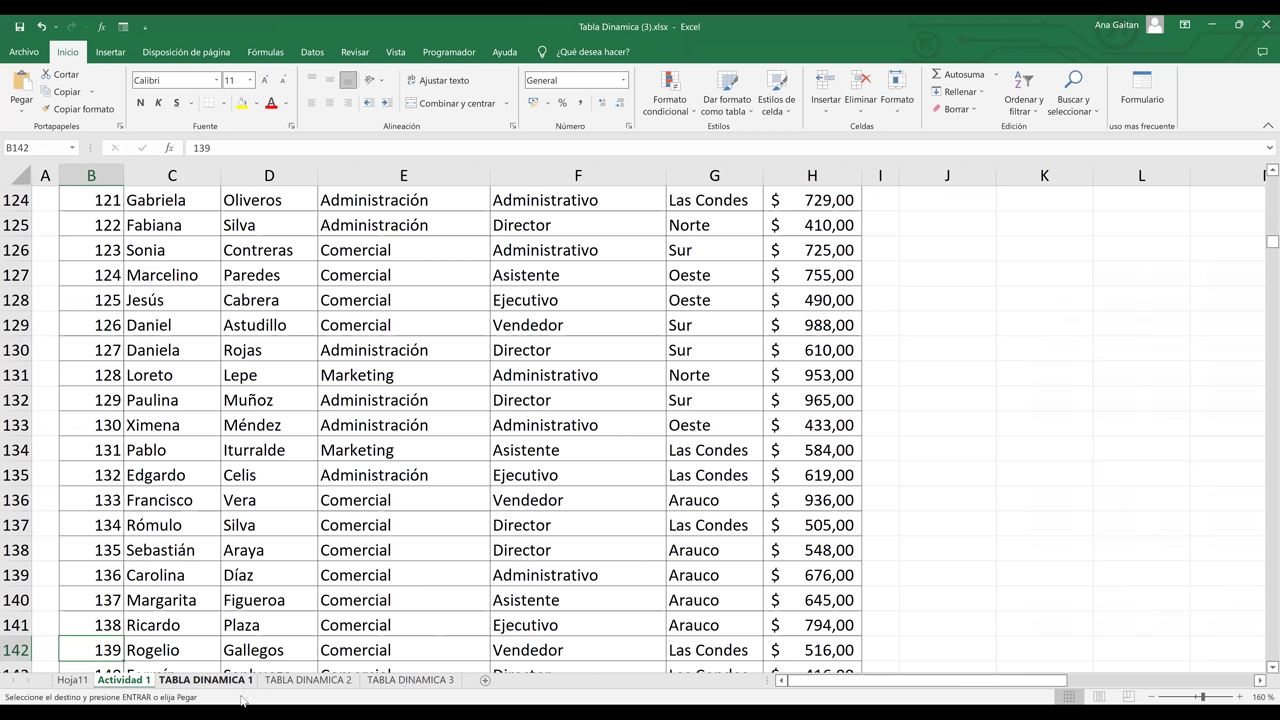
pyautogui.hotkey('ctrl', 'pagedown')
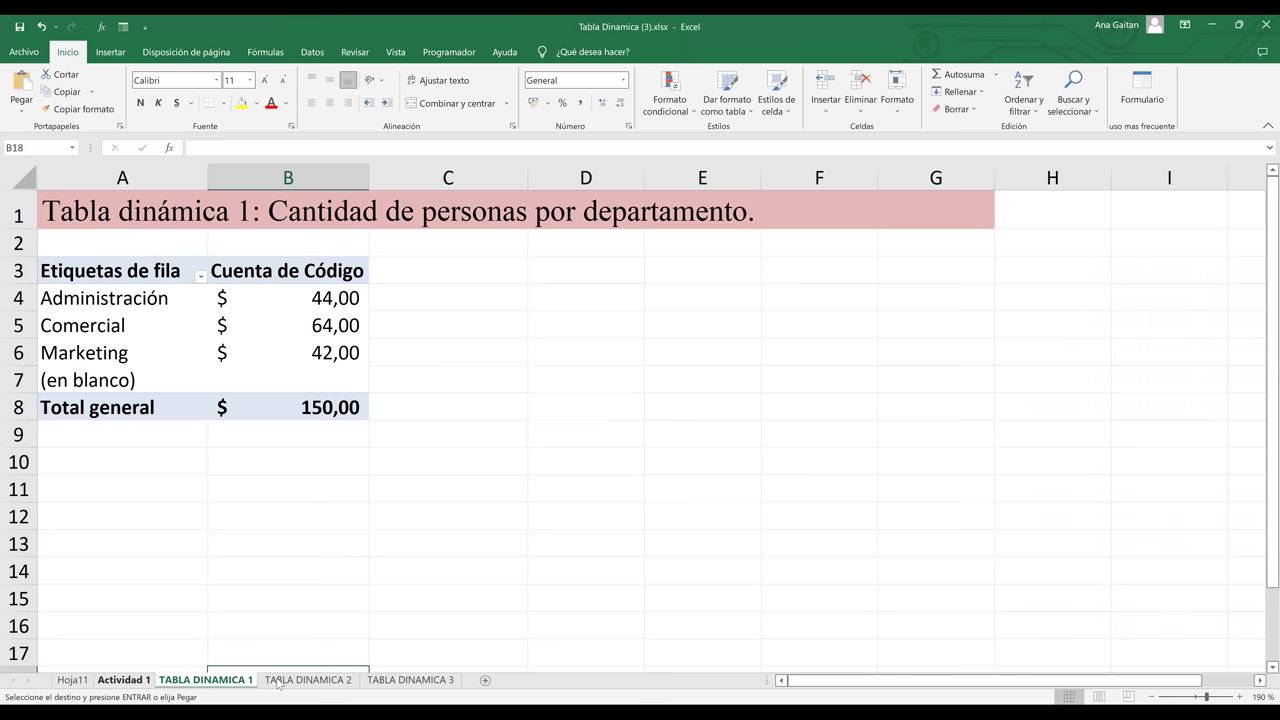
pyautogui.hotkey('ctrl', 'pagedown')
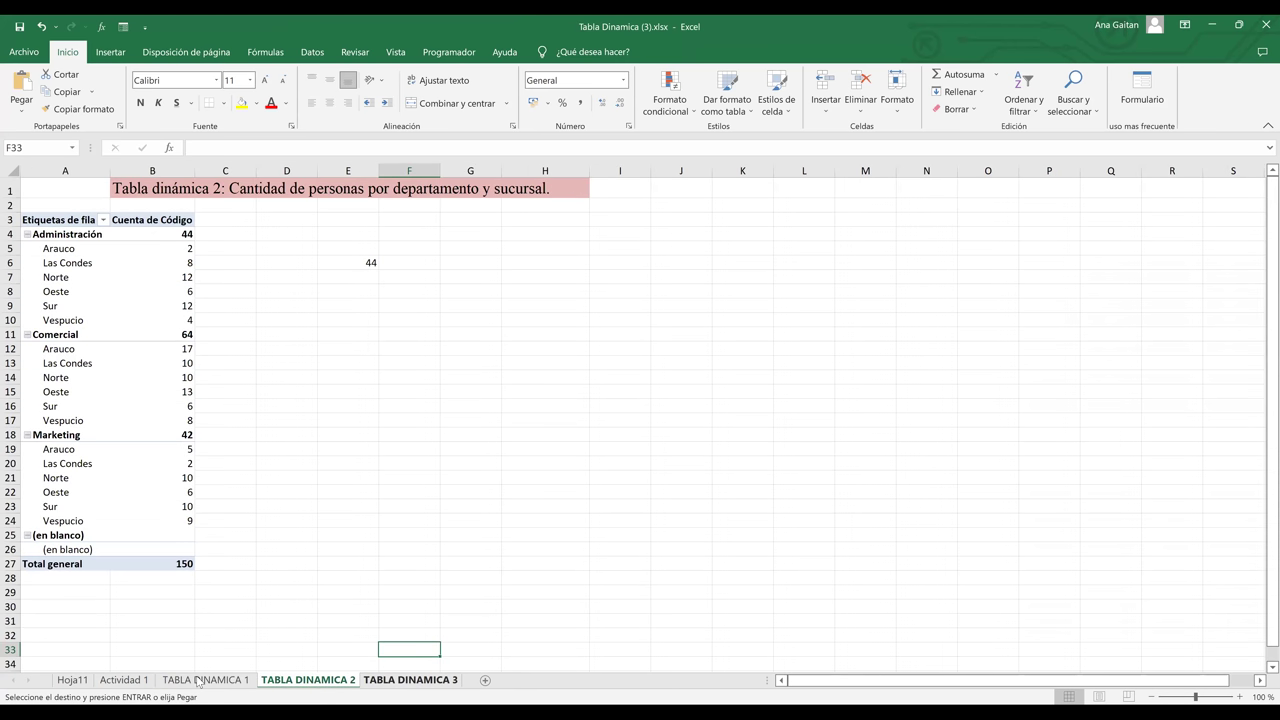
pyautogui.click(71, 680)
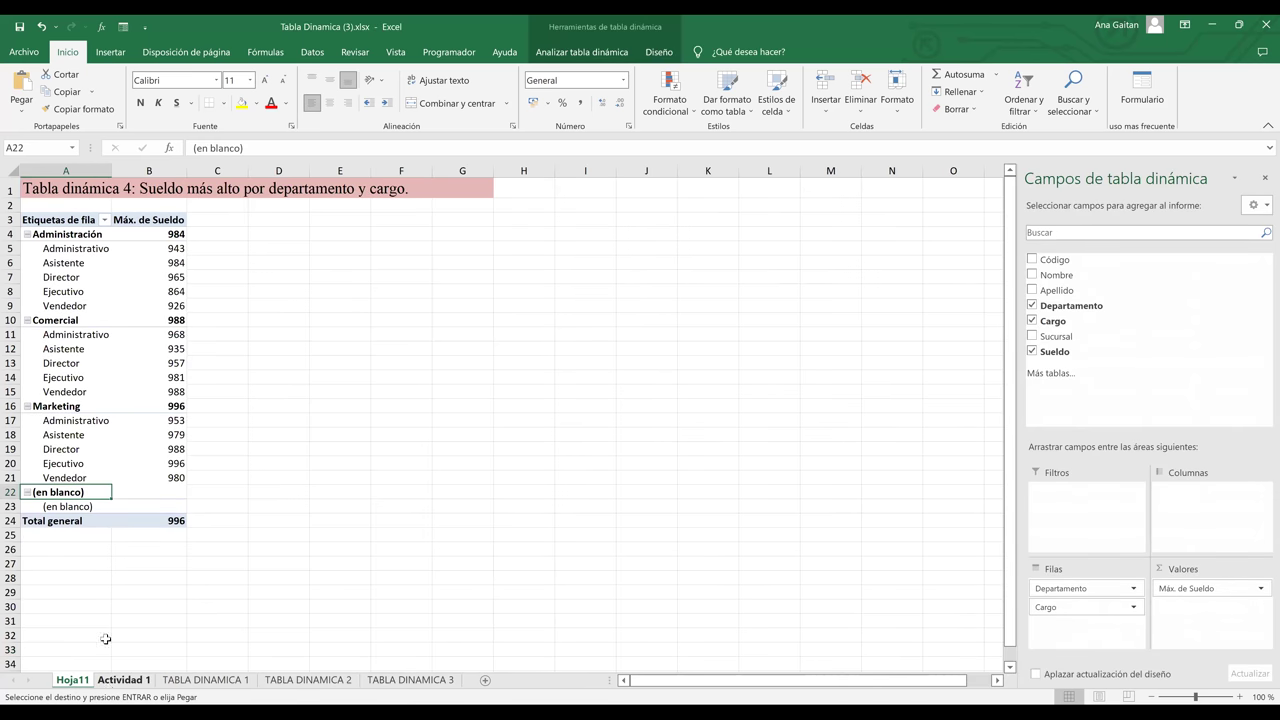
# Add filters to the employee data headers on Actividad 1, from Código to Sueldo
pyautogui.hotkey('ctrl', 'pagedown')
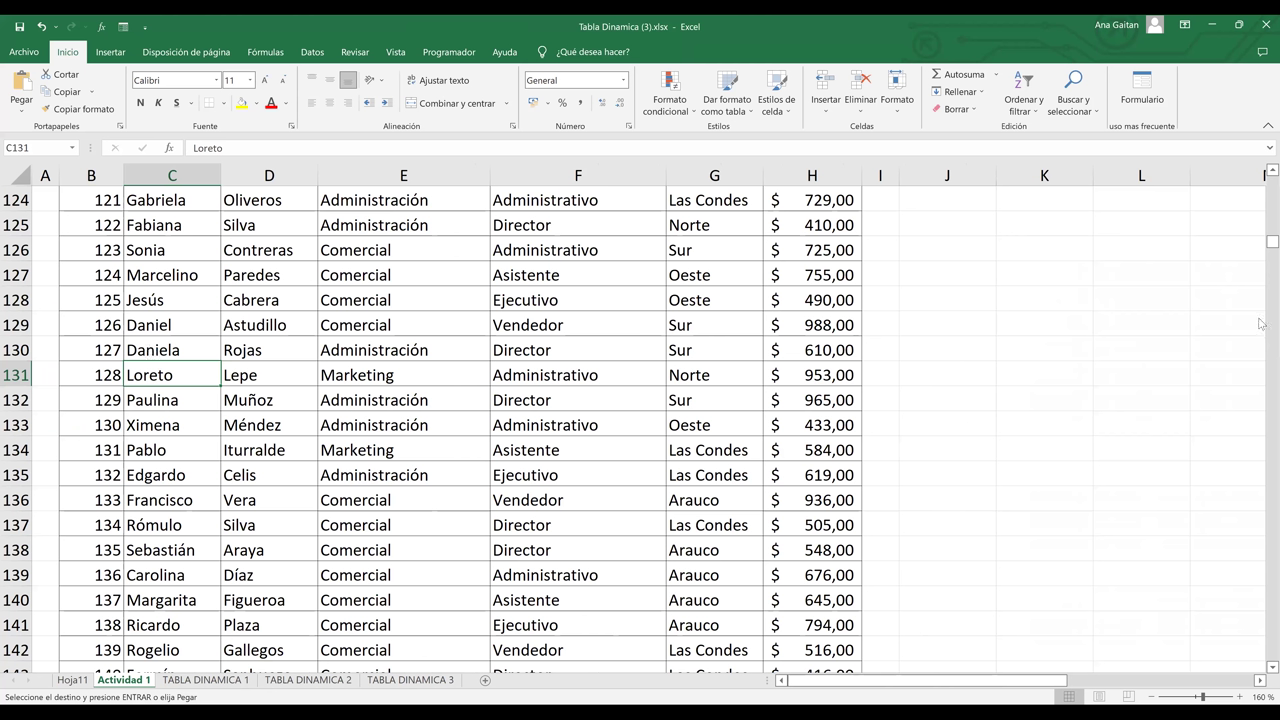
pyautogui.click(1265, 176)
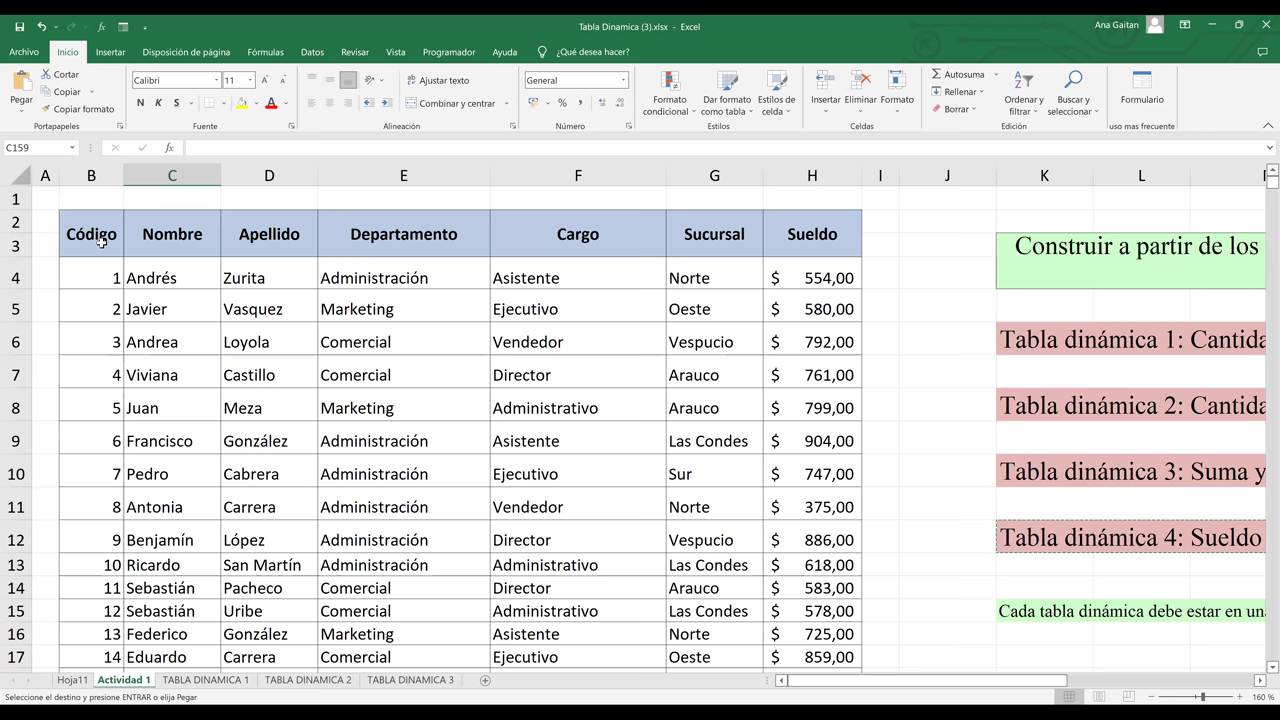
pyautogui.click(236, 226)
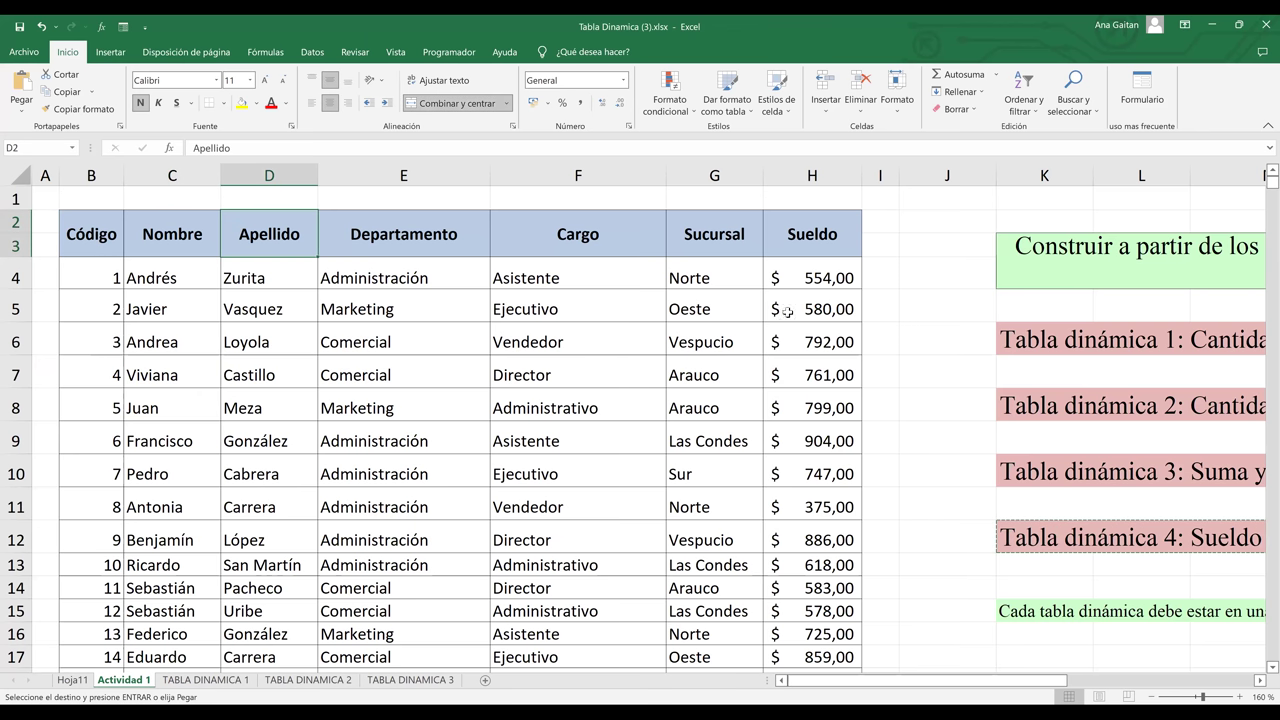
pyautogui.moveTo(101, 247); pyautogui.dragTo(857, 234)
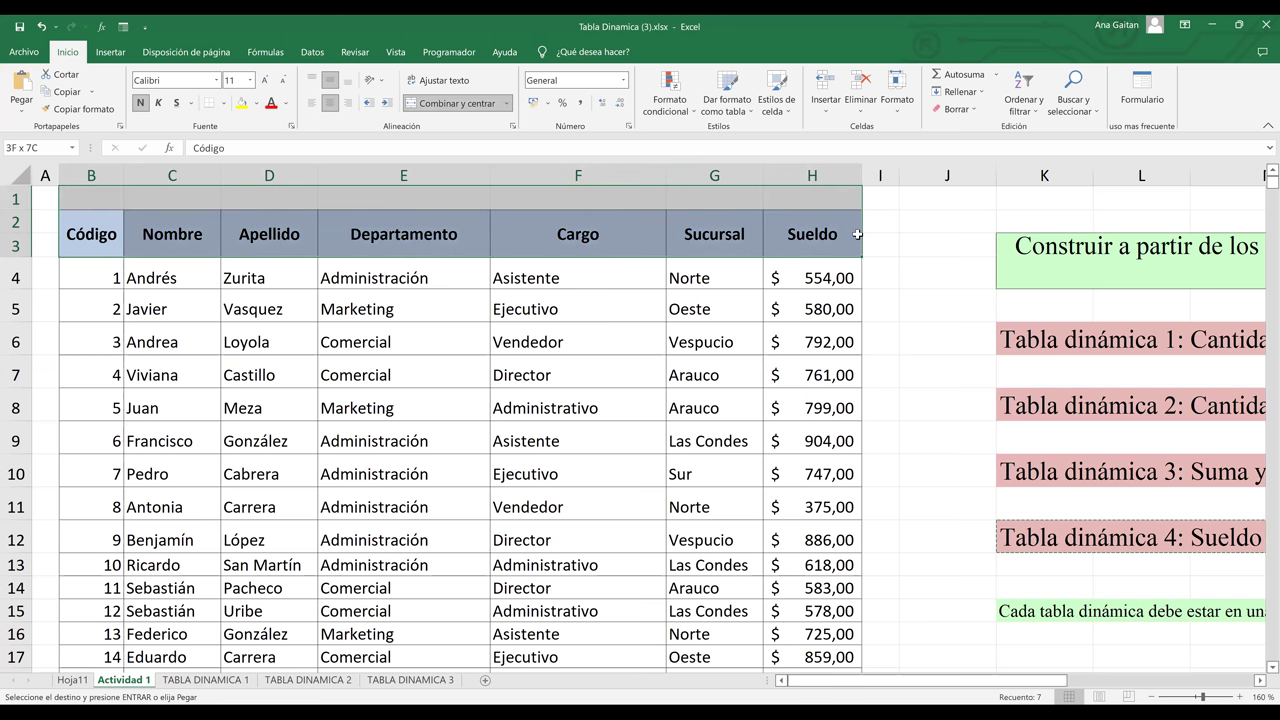
pyautogui.moveTo(1060, 118); pyautogui.dragTo(1013, 113)
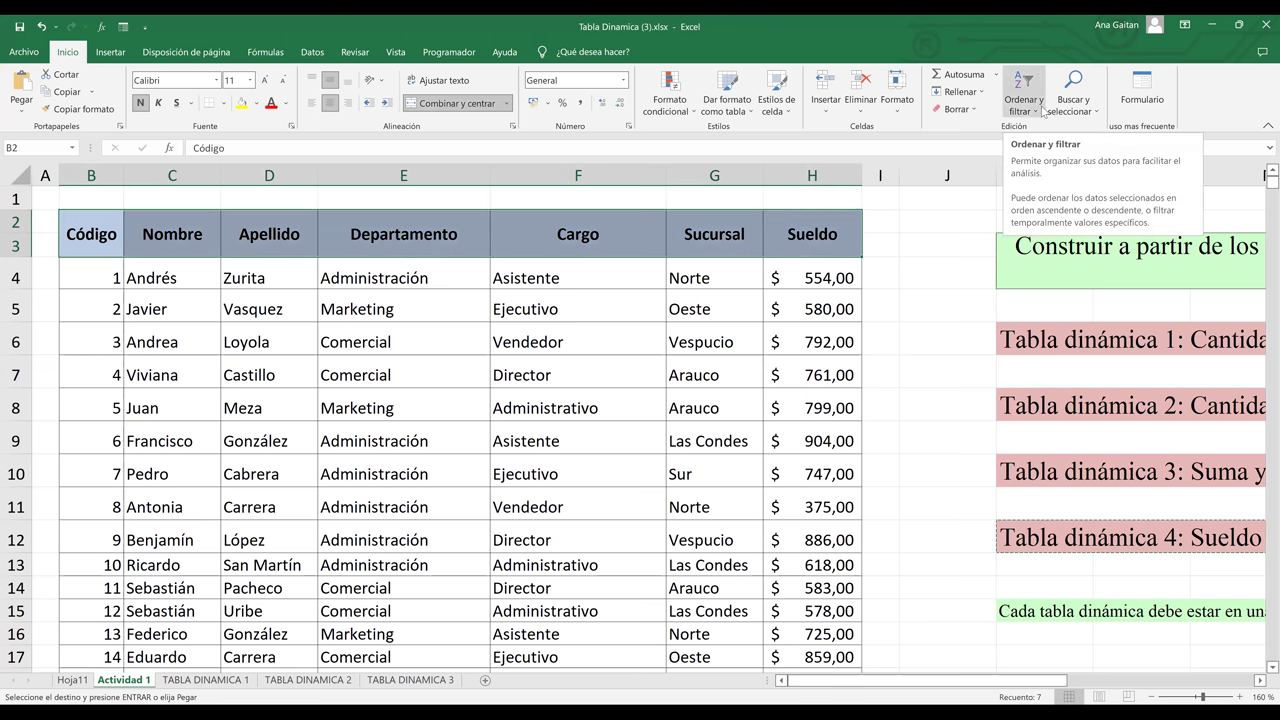
pyautogui.click(1043, 111)
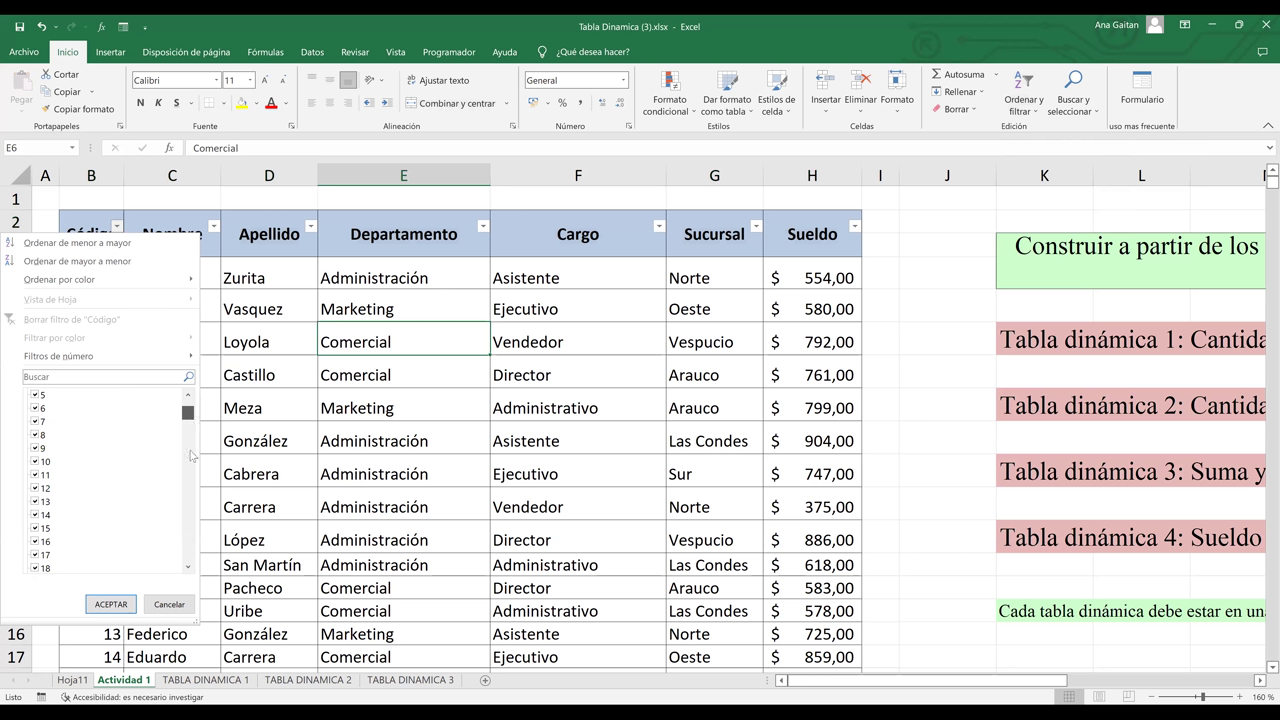
# Filter the Código column on Actividad 1 to show only its (Vacías) entries
pyautogui.click(190, 470)
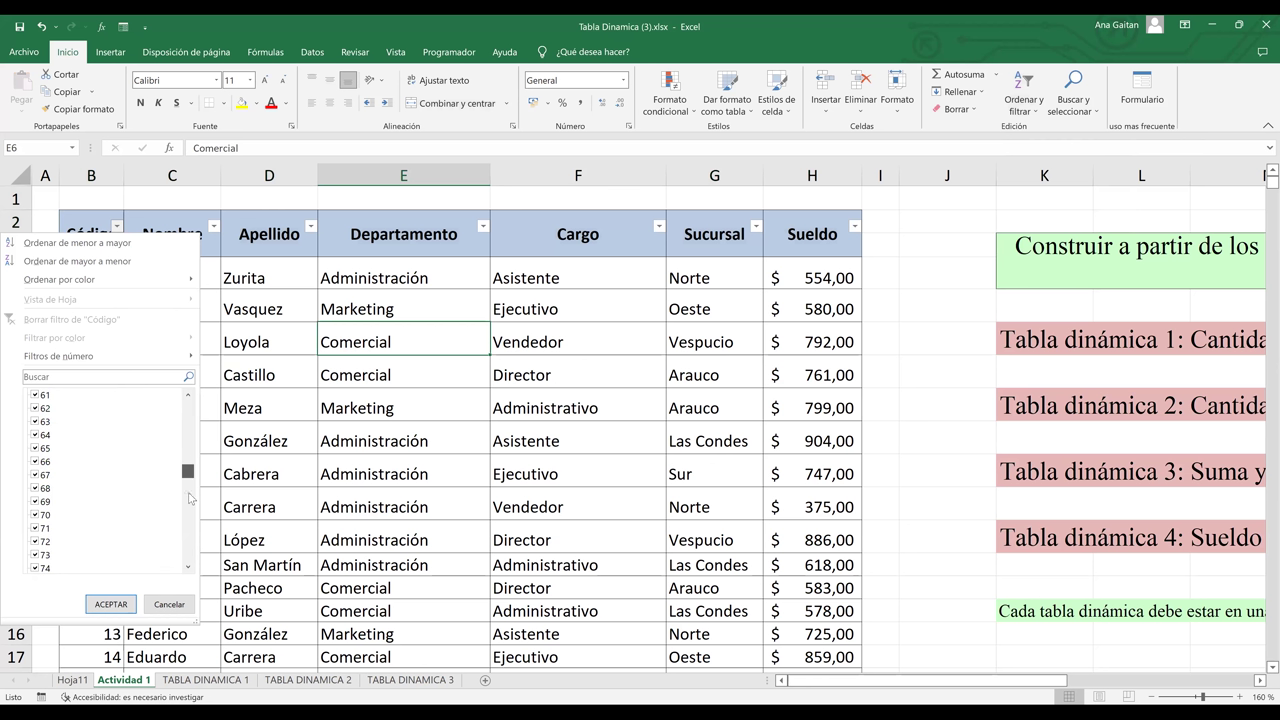
pyautogui.click(190, 515)
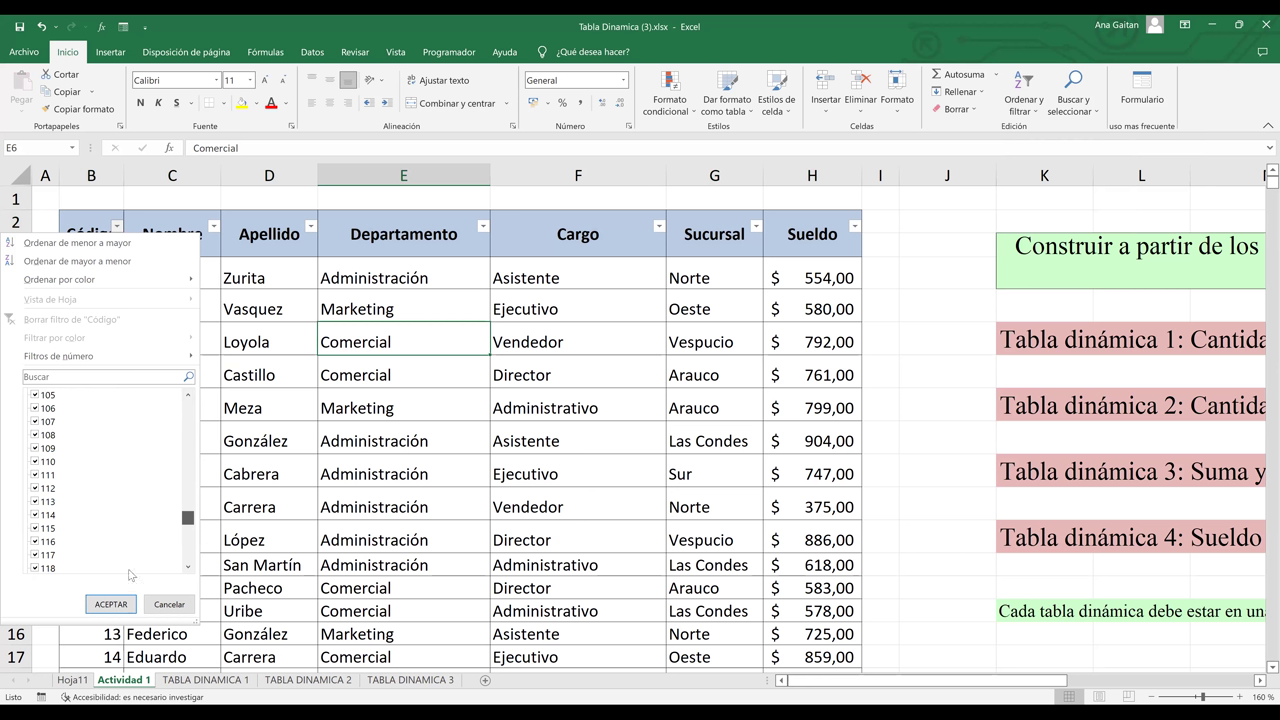
pyautogui.scroll(-5, 70, 565)
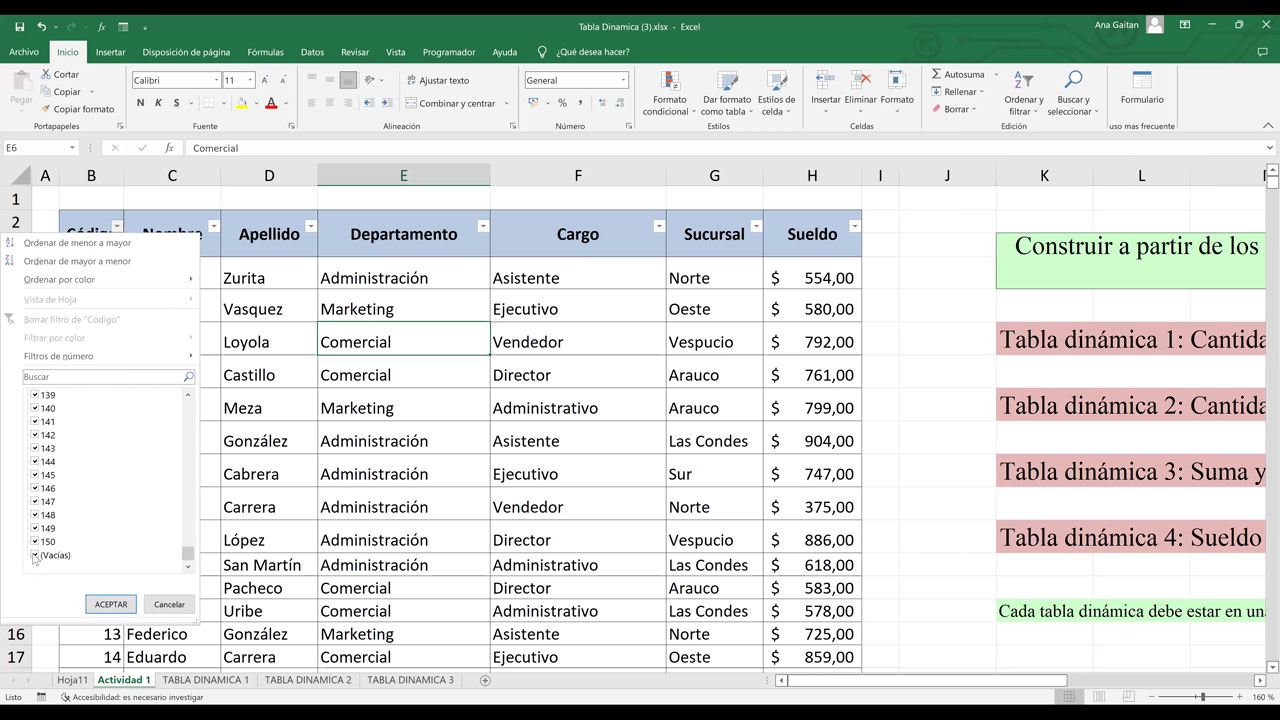
pyautogui.scroll(20, 190, 425)
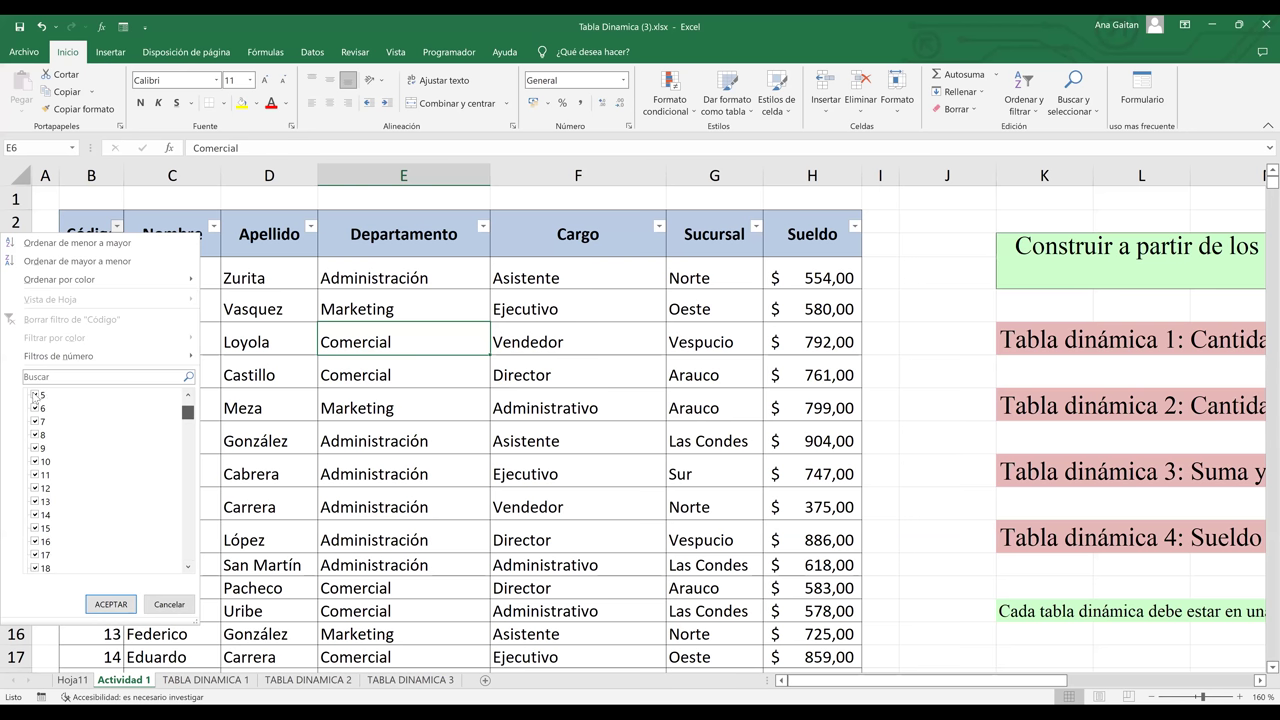
pyautogui.press('Home')
pyautogui.press('space')
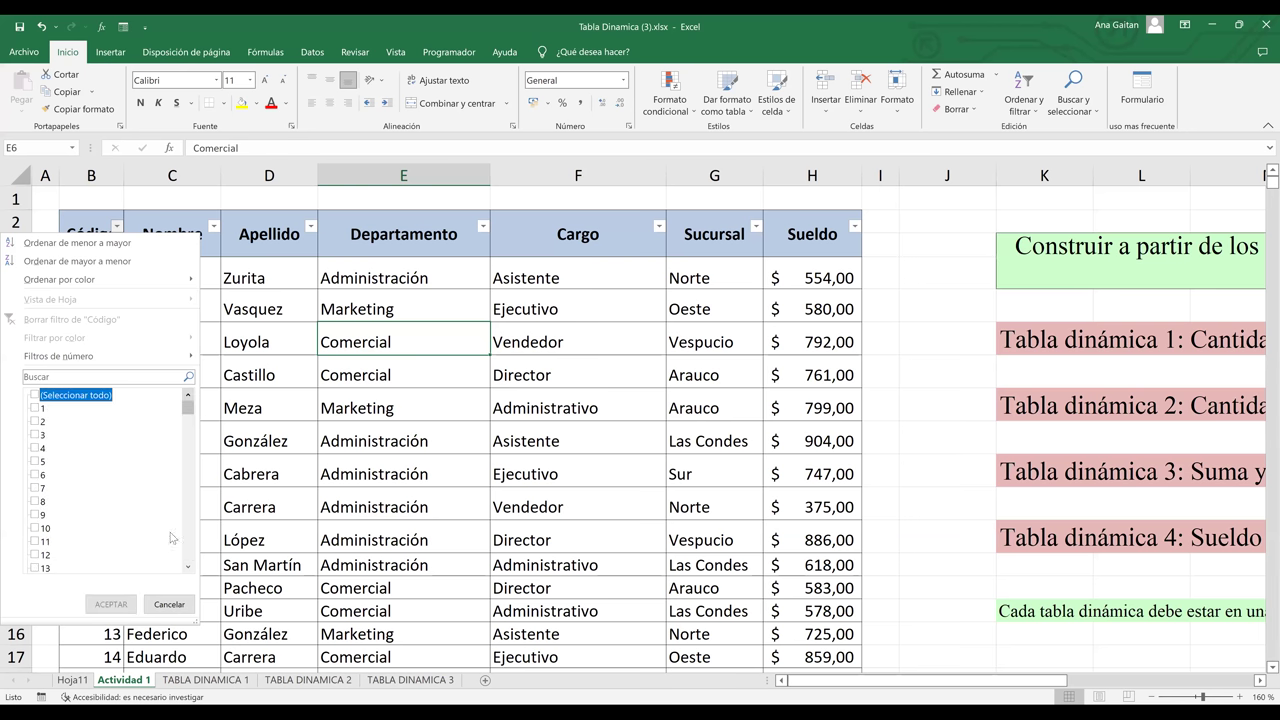
pyautogui.scroll(-20, 94, 570)
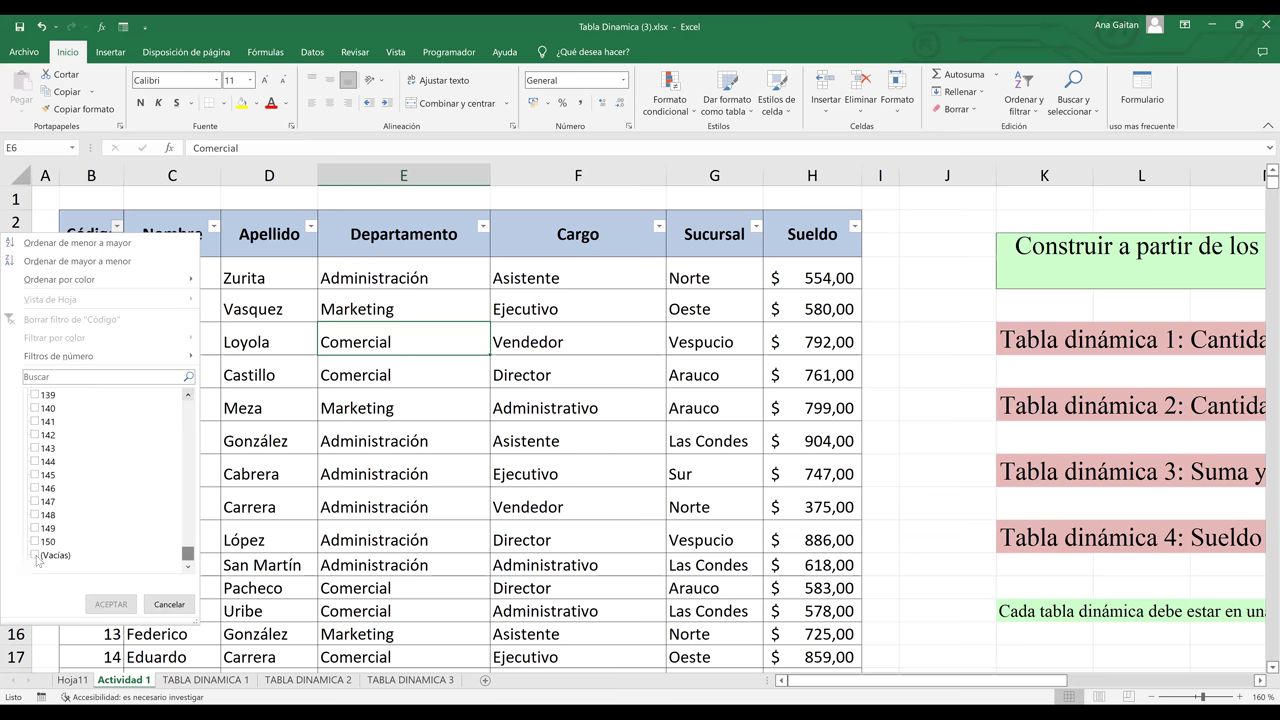
pyautogui.click(35, 556)
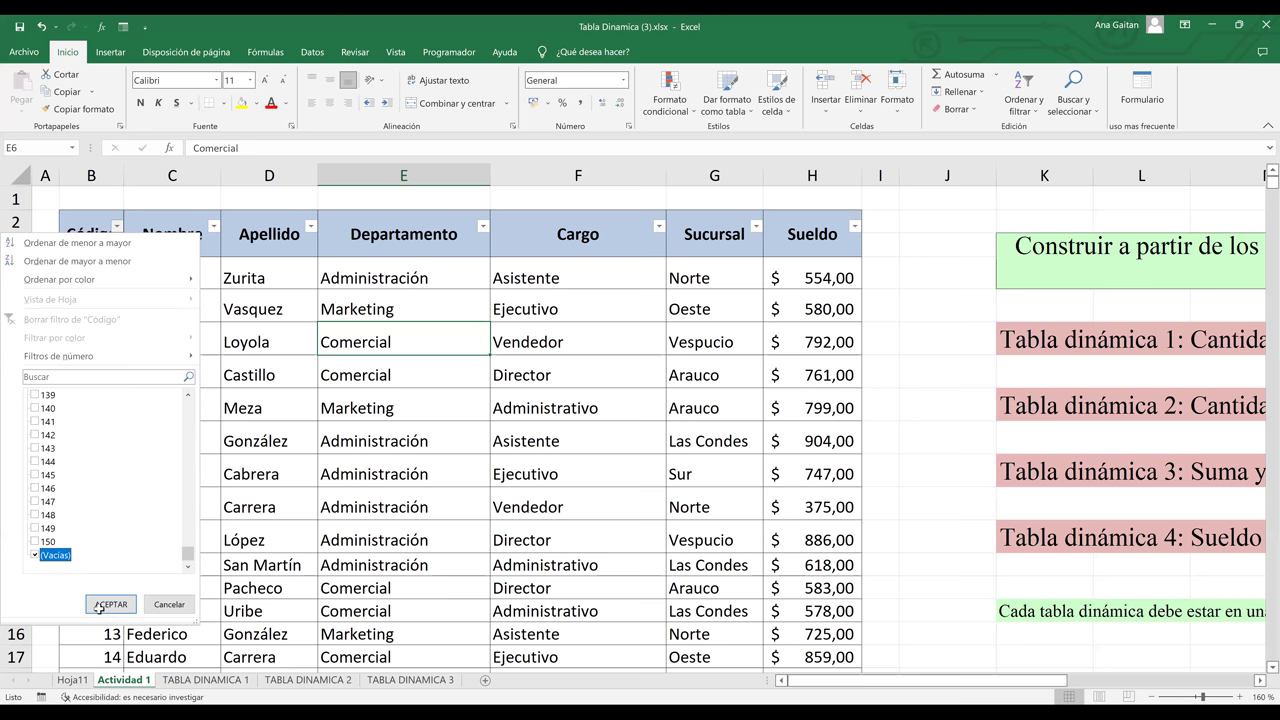
pyautogui.click(110, 604)
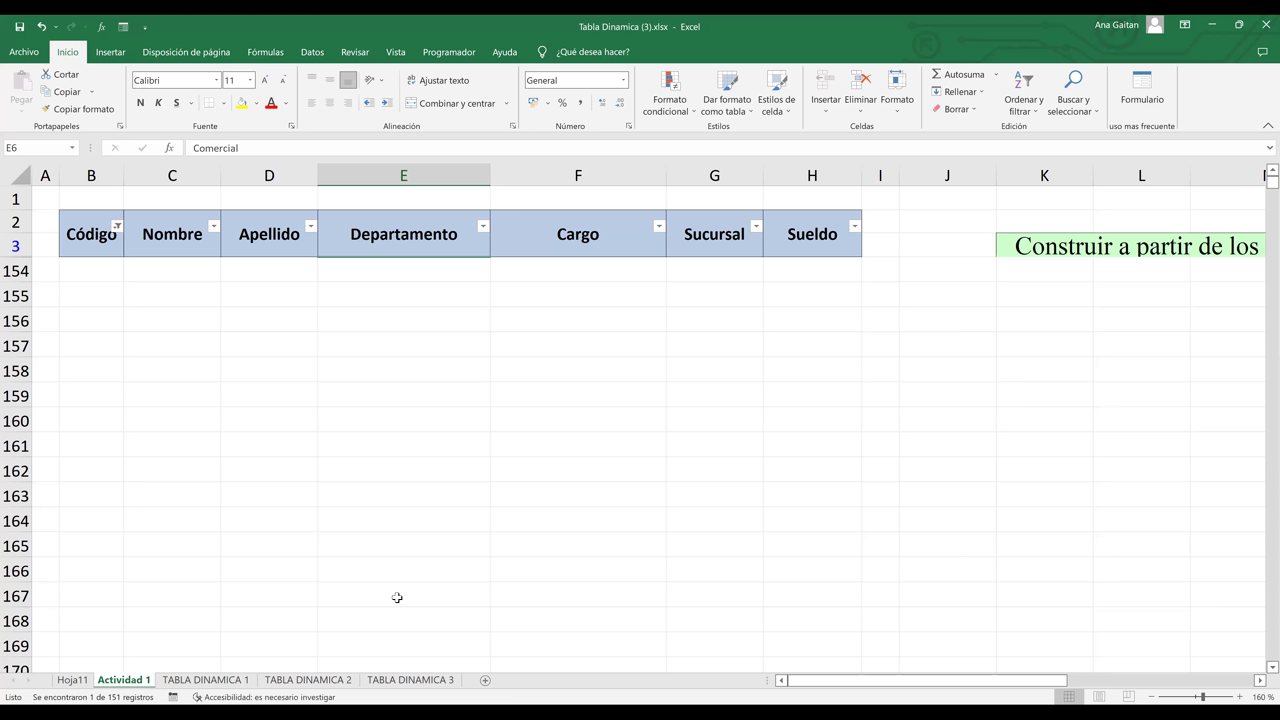
# Check the Código filter's value list from 1 to 150 and its (Vacías) entry, keeping the filter applied
pyautogui.click(118, 227)
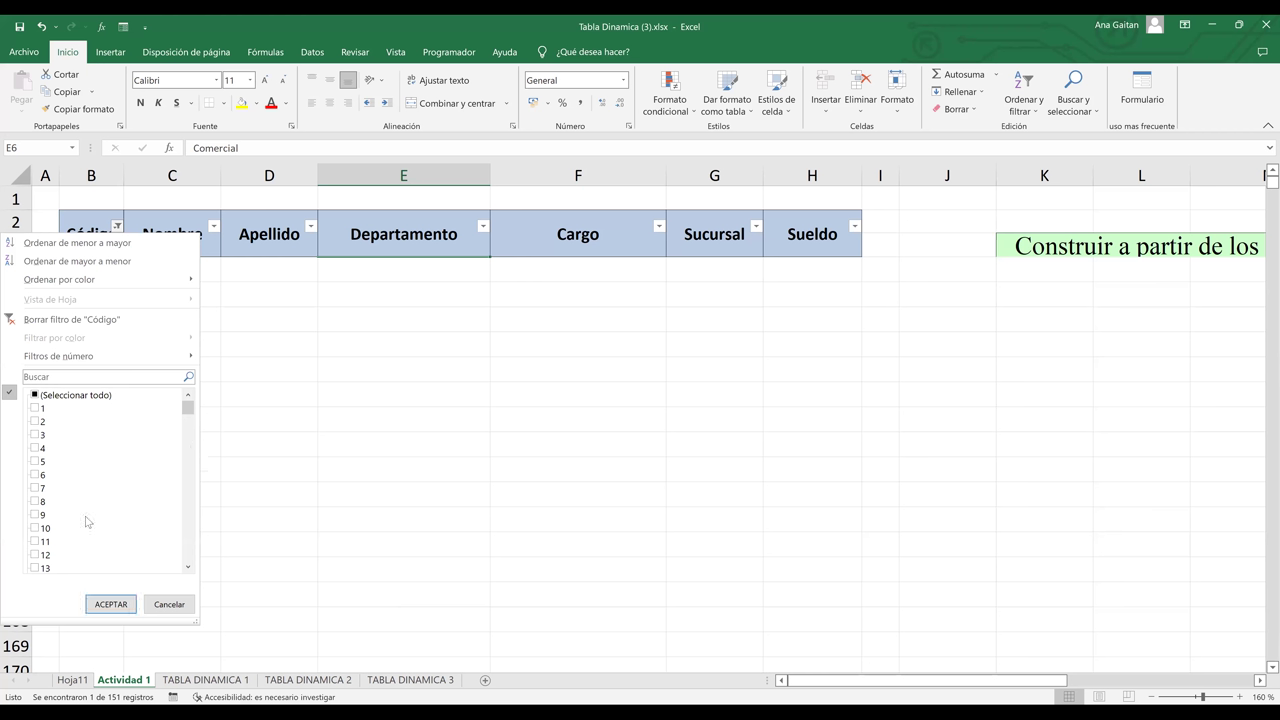
pyautogui.scroll(-20, 40, 500)
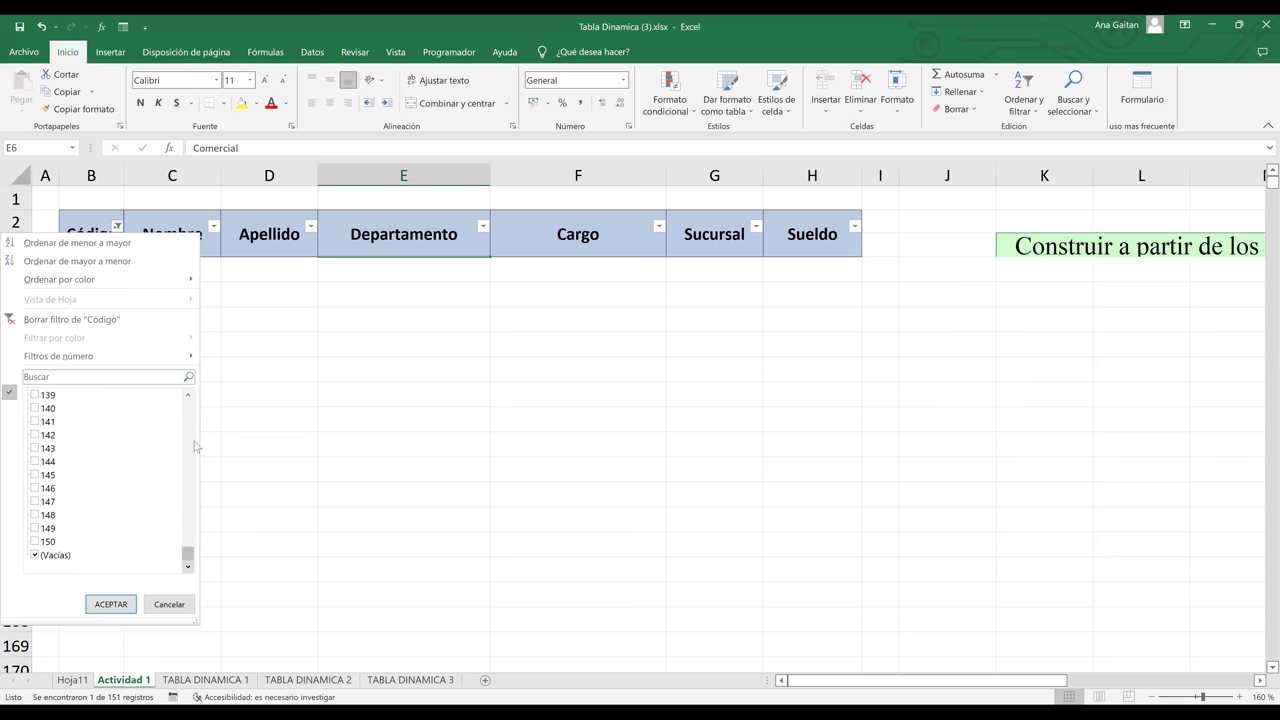
pyautogui.scroll(20, 196, 446)
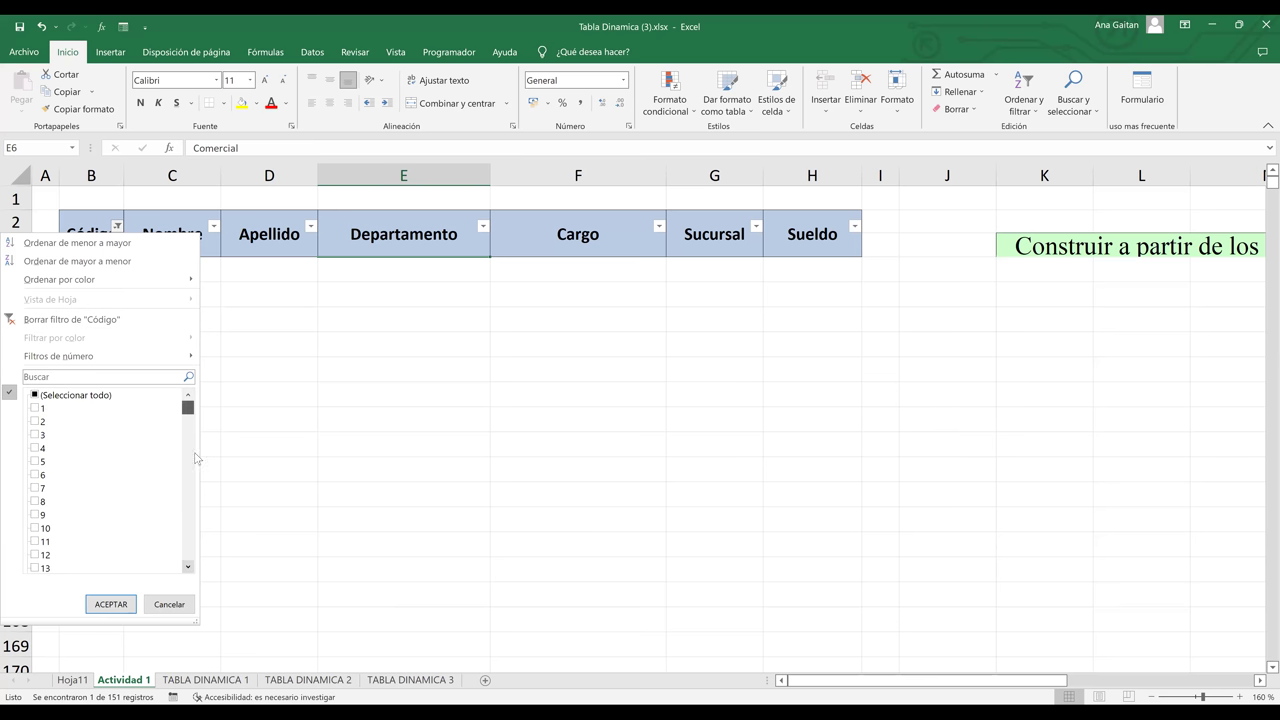
pyautogui.scroll(-20, 197, 462)
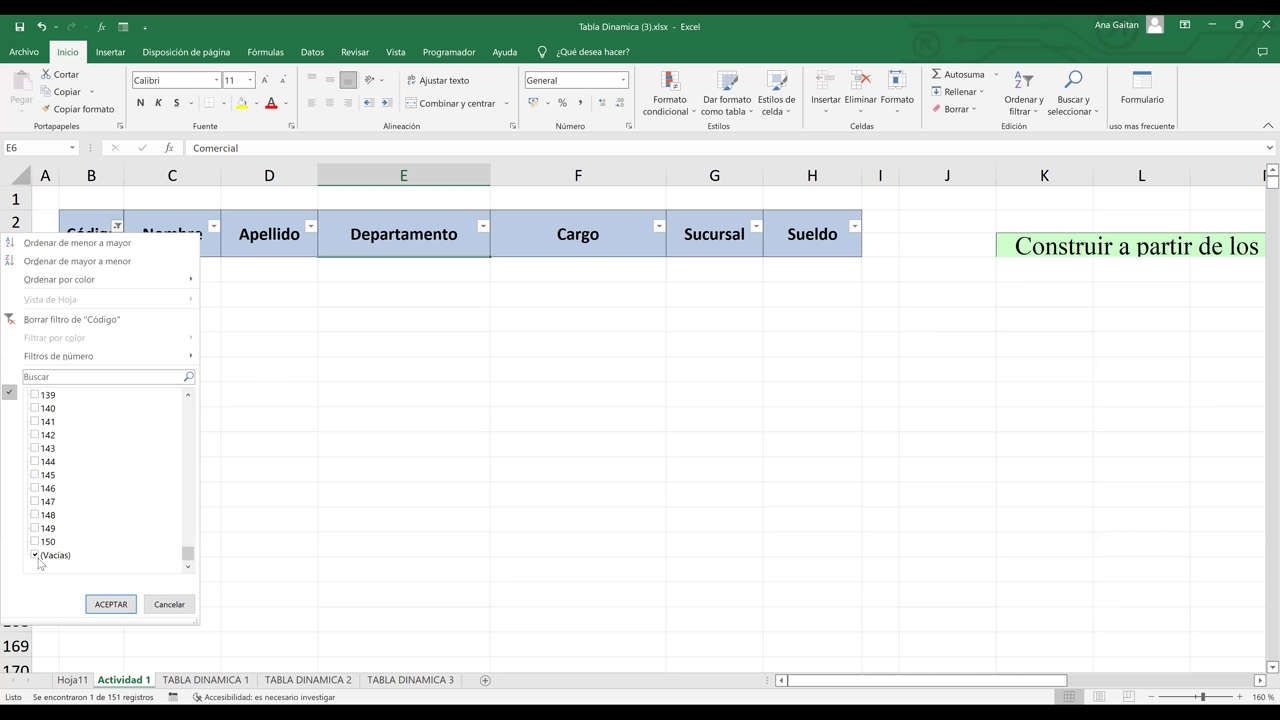
pyautogui.click(110, 605)
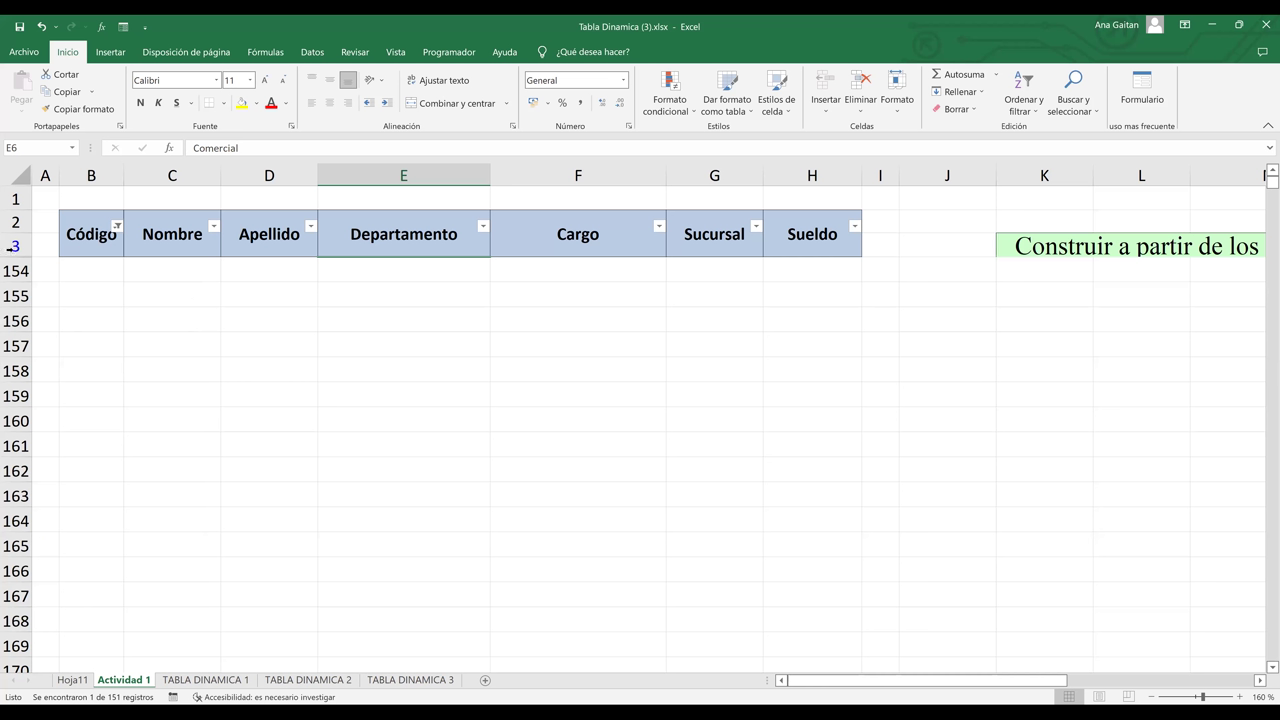
# Examine how the Código and Departamento headers span rows 2 and 3
pyautogui.click(89, 230)
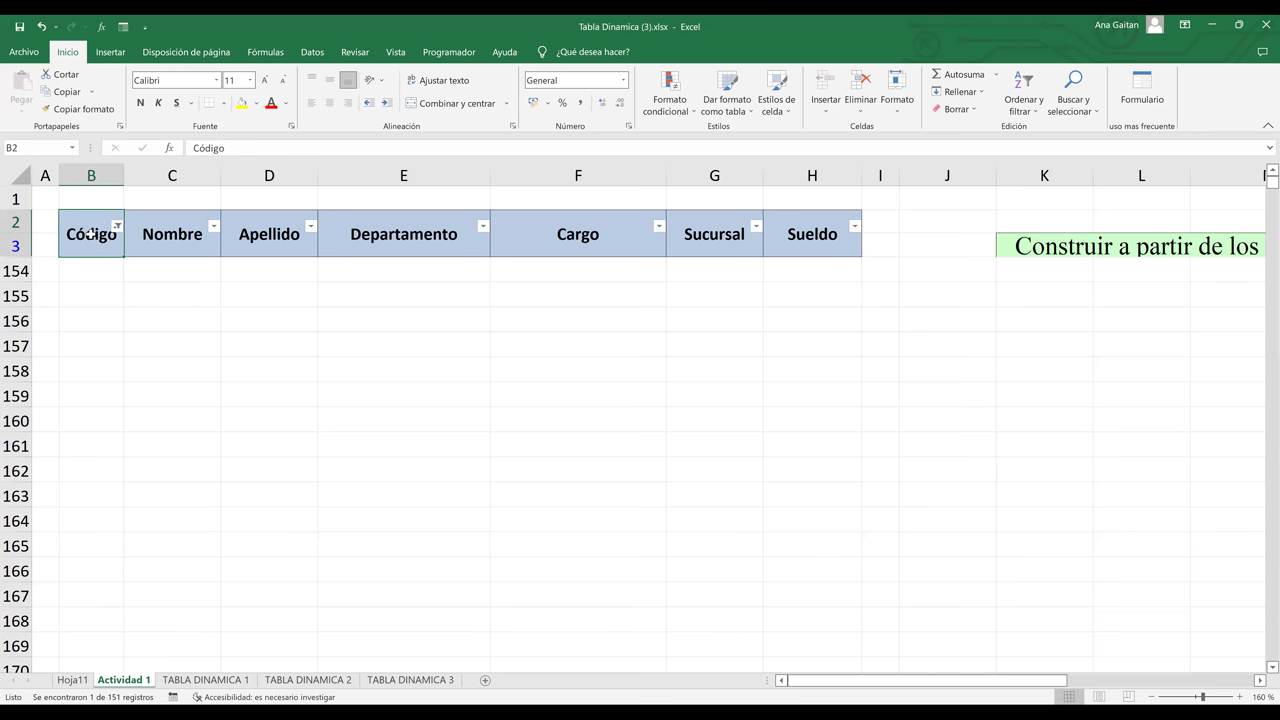
pyautogui.moveTo(12, 223); pyautogui.dragTo(12, 240)
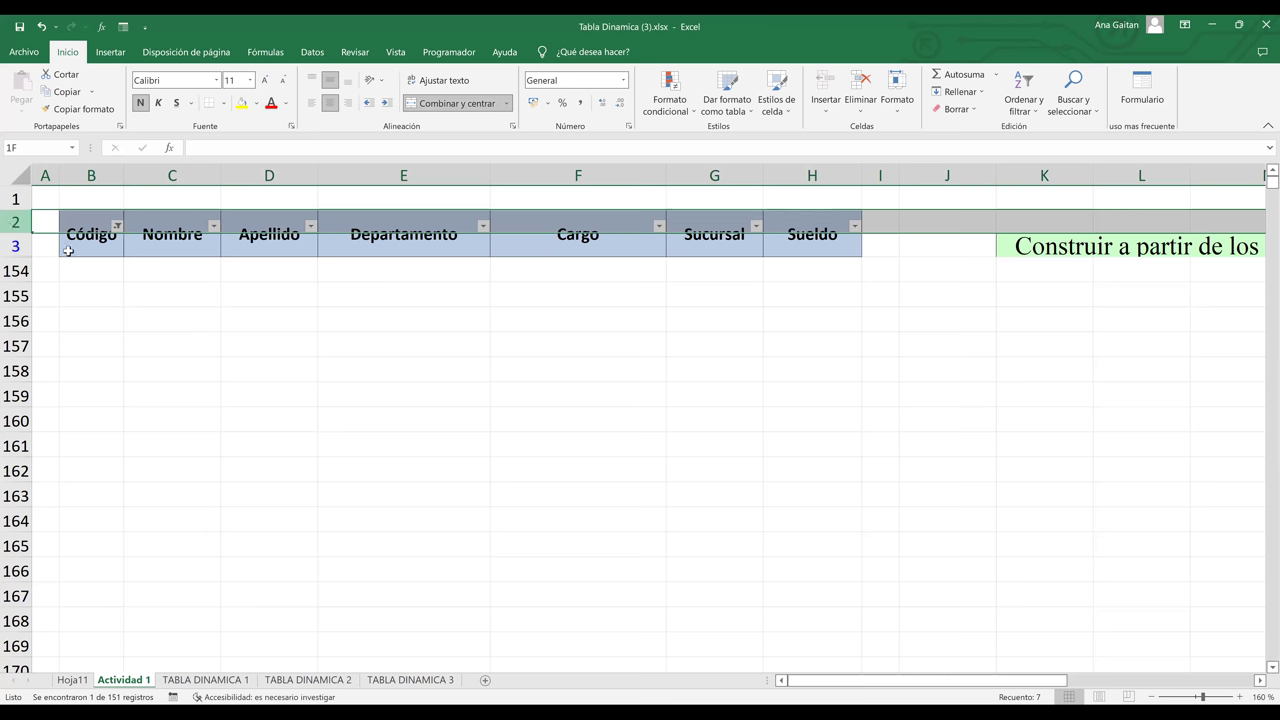
pyautogui.moveTo(68, 251); pyautogui.dragTo(100, 244)
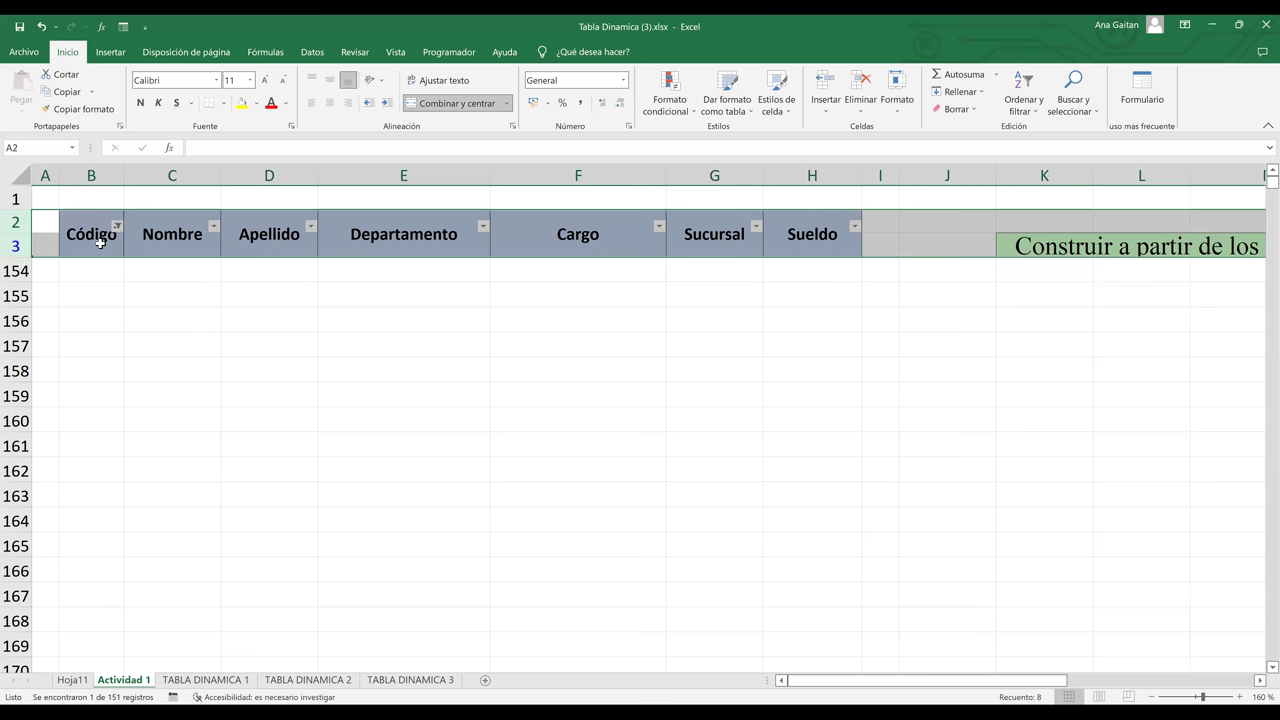
pyautogui.click(378, 232)
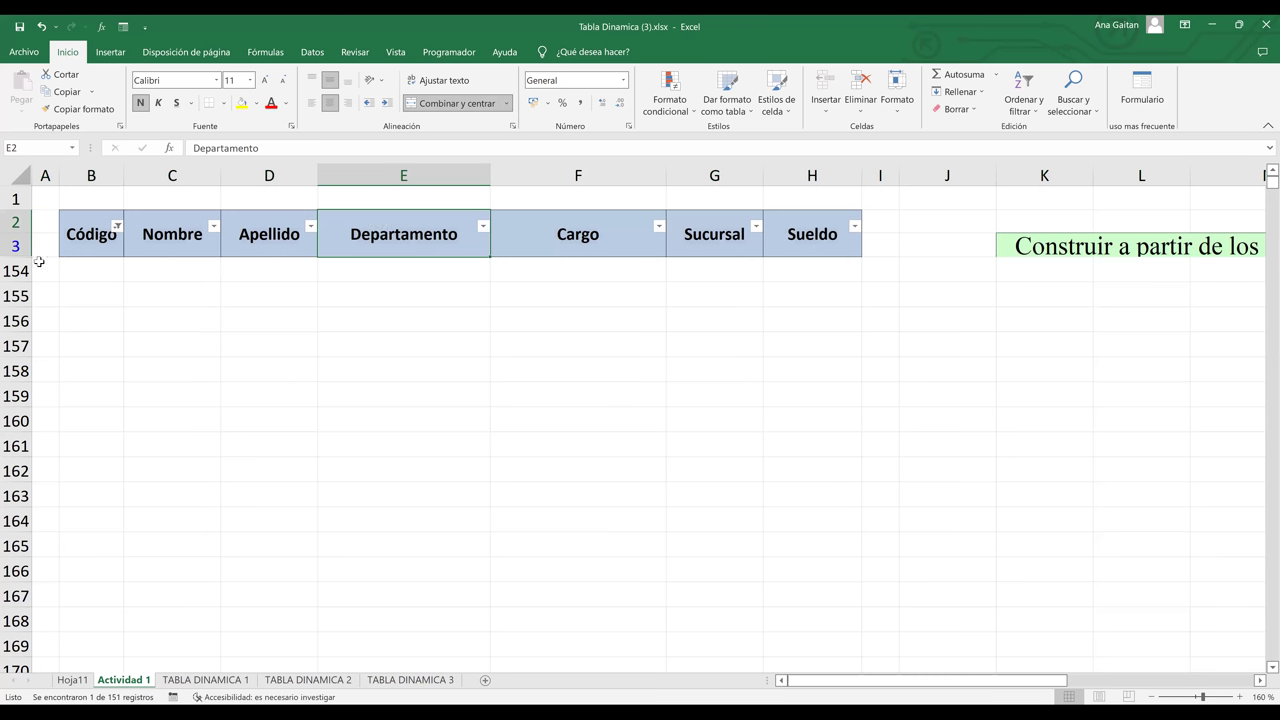
# Clear the filter from the Código column and return to the employee records
pyautogui.click(118, 228)
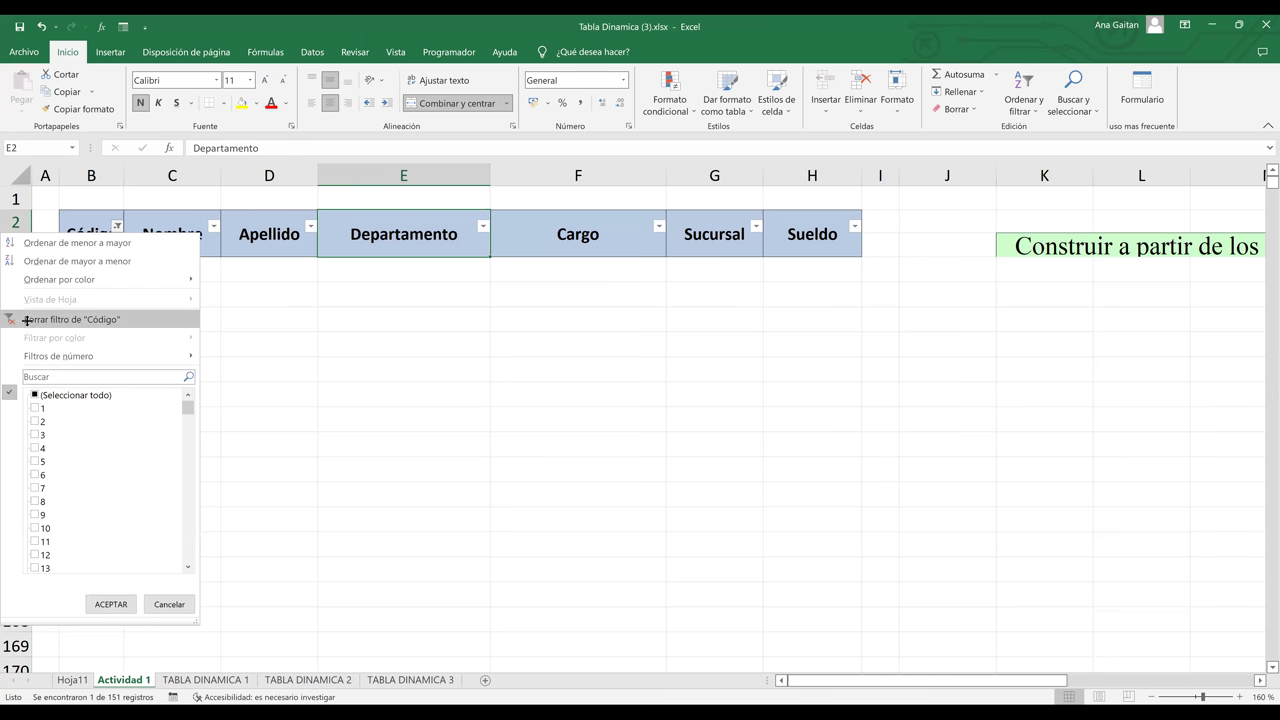
pyautogui.click(60, 319)
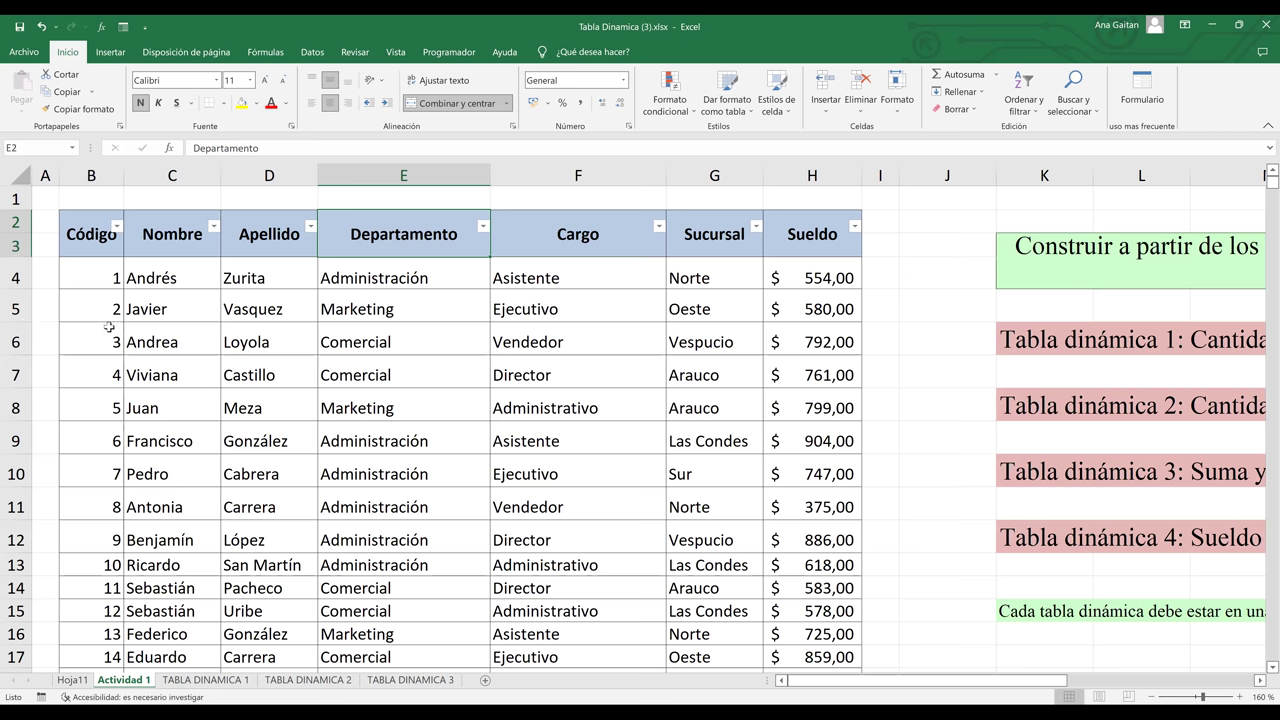
pyautogui.press('Down')
pyautogui.press('Down')
pyautogui.press('Down')
pyautogui.press('Left')
pyautogui.press('Left')
pyautogui.press('Left')
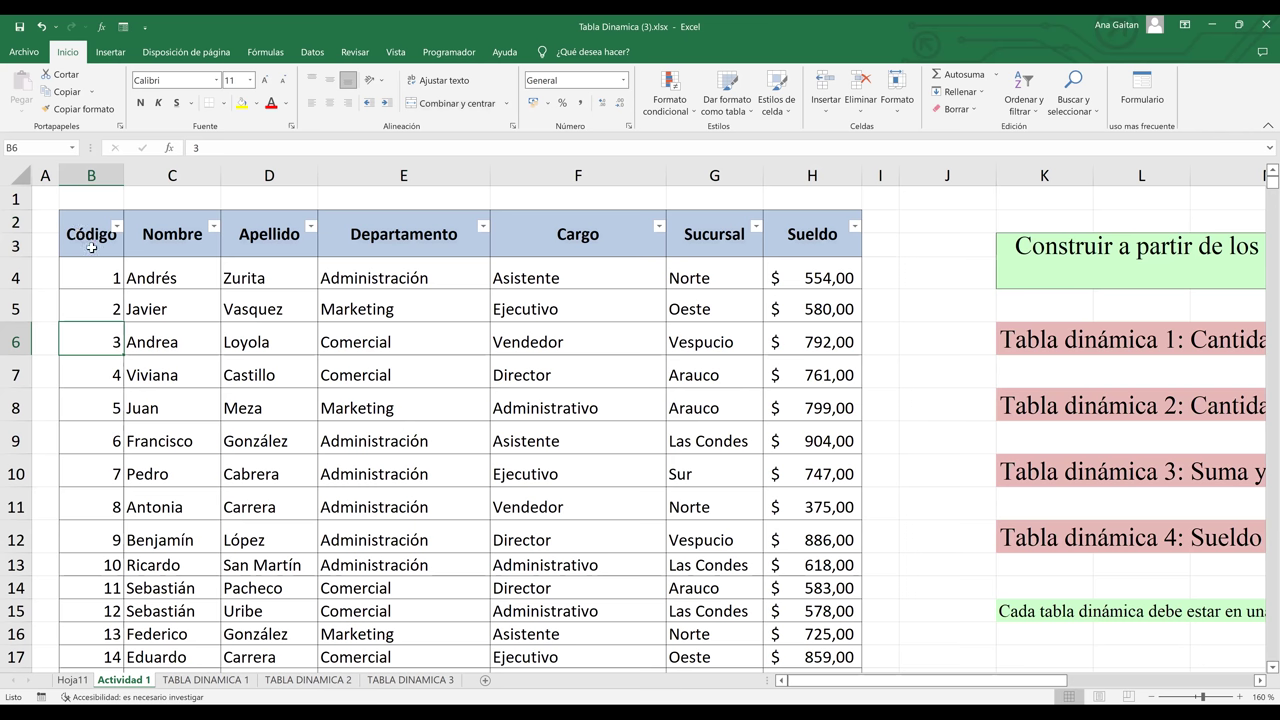
# Unmerge the Código header cell that spans rows 2 and 3
pyautogui.hotkey('ctrl', 'Up')
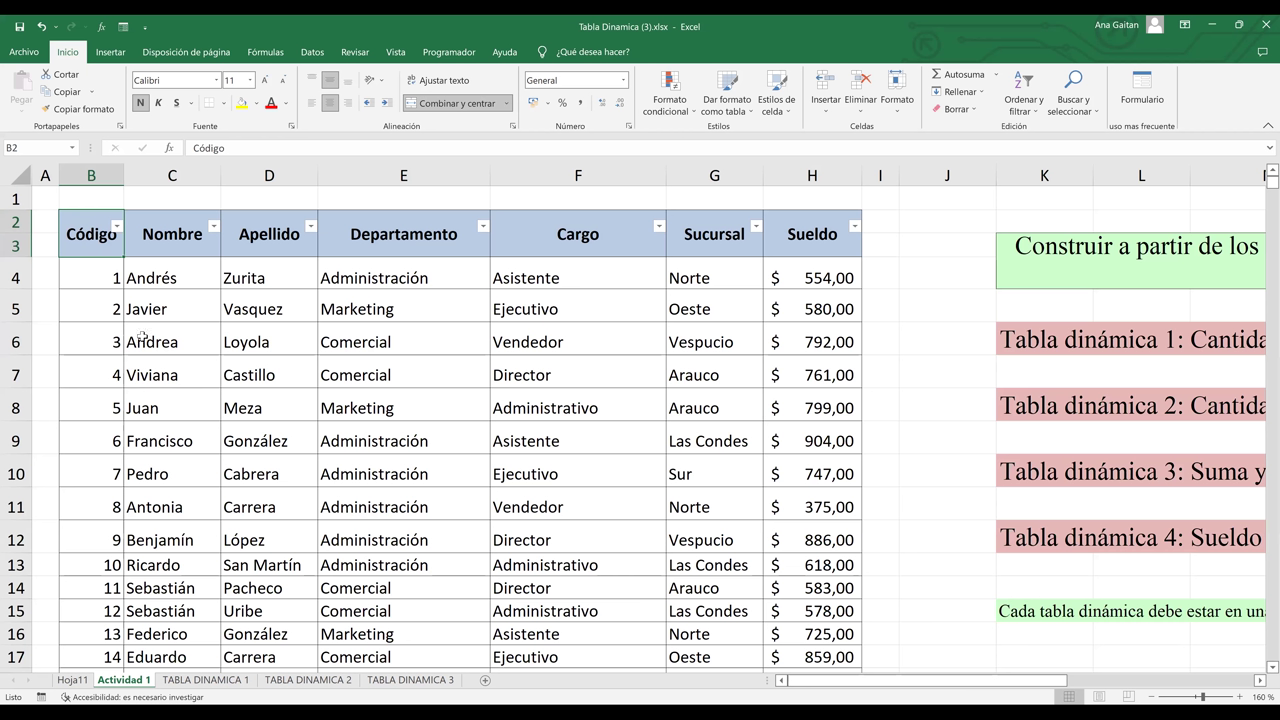
pyautogui.click(14, 245)
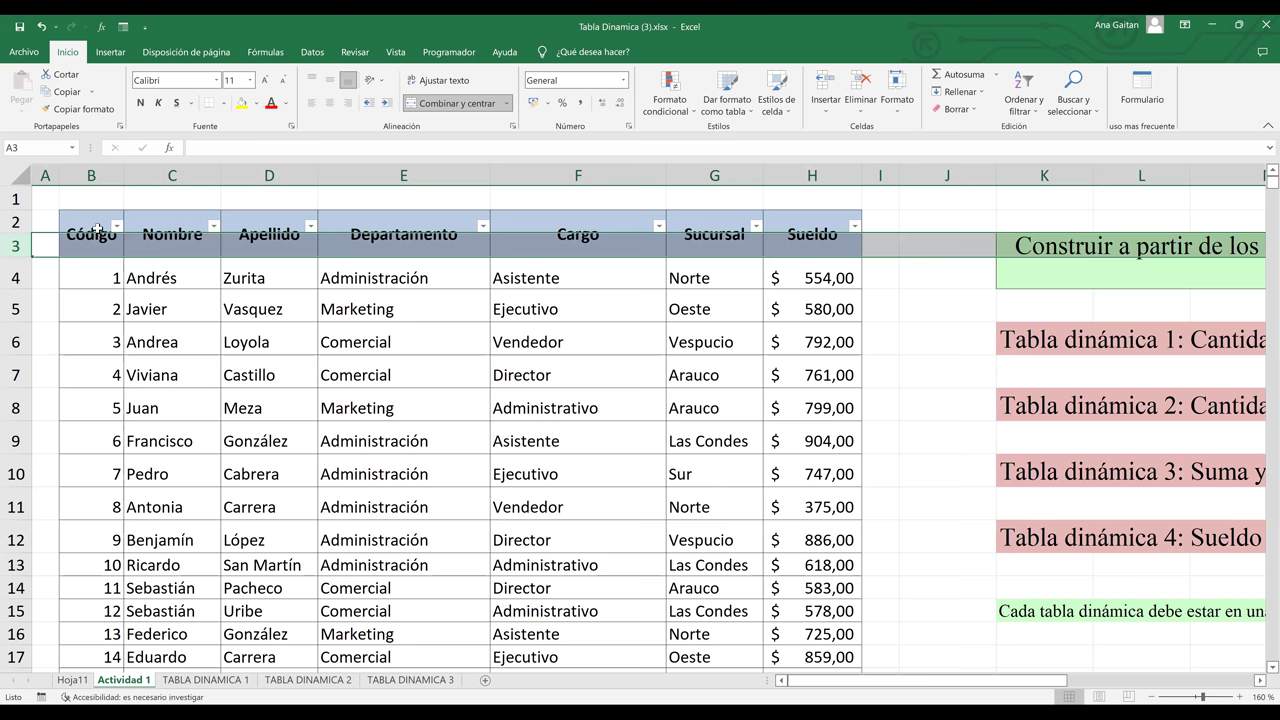
pyautogui.press('Right')
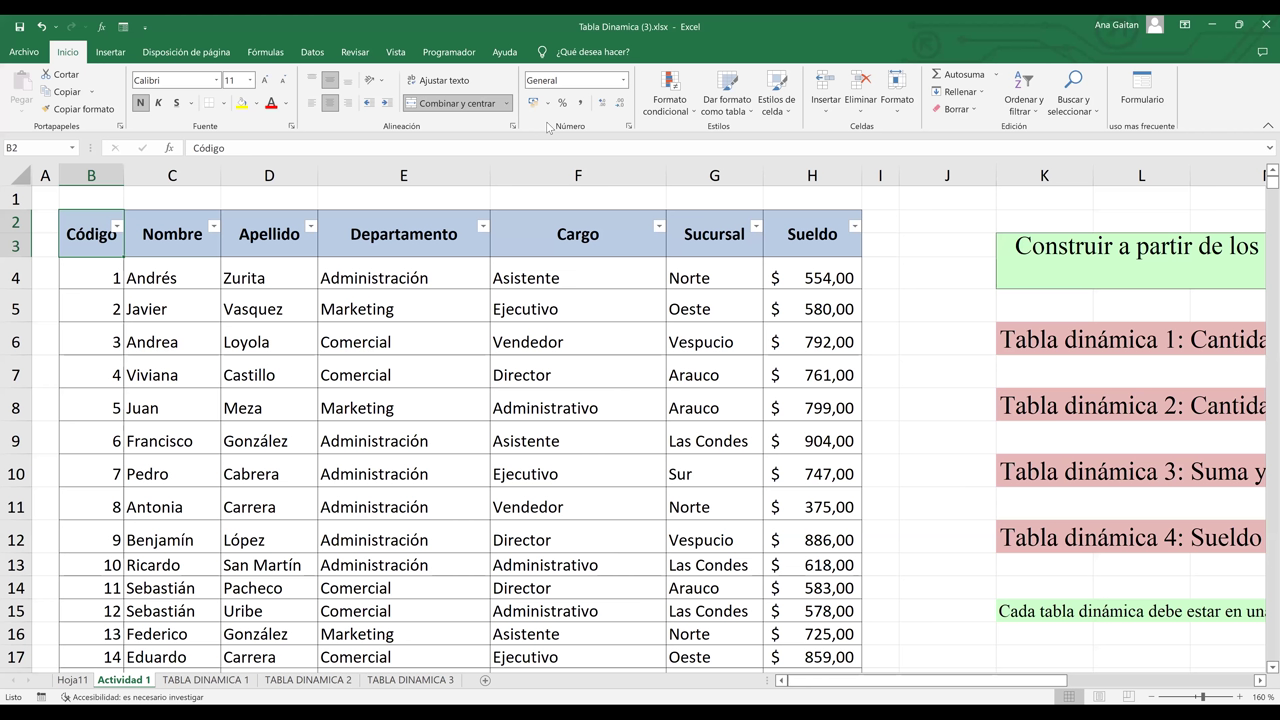
pyautogui.click(434, 107)
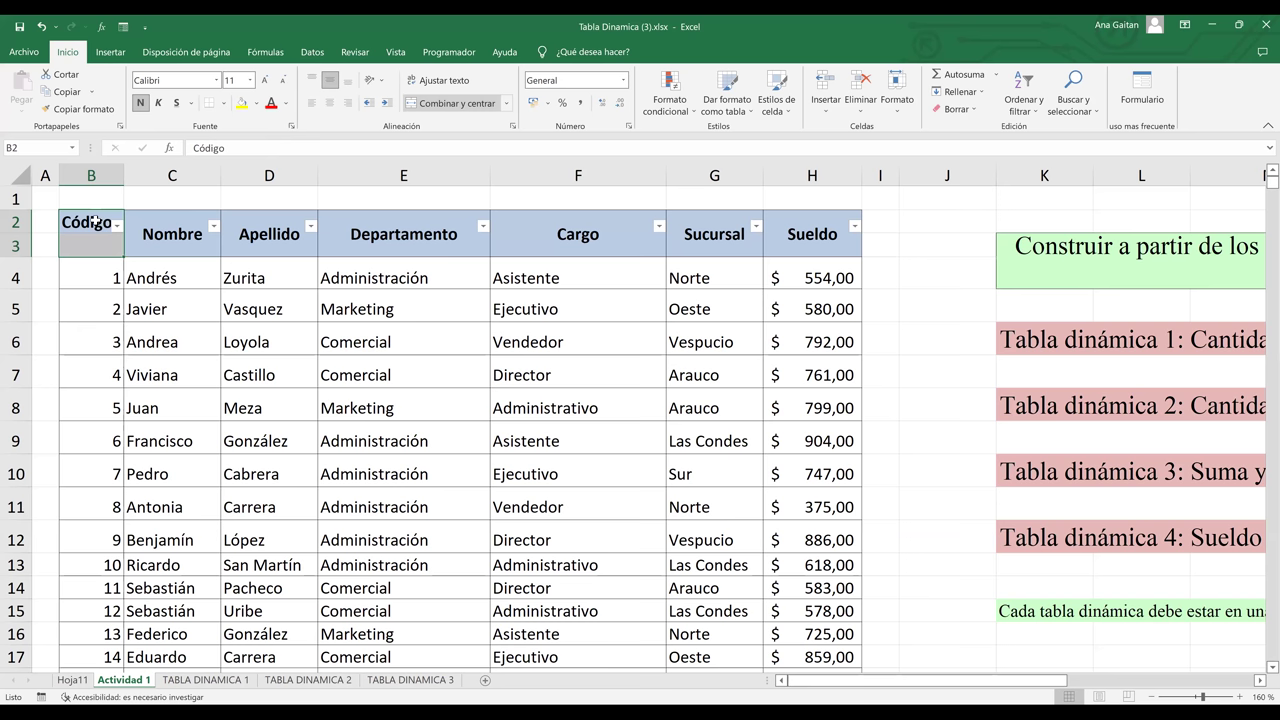
# Examine rows 2 and 3 and compare the empty cell B3 with the merged Nombre header, with Código filtered to its blanks
pyautogui.click(12, 222)
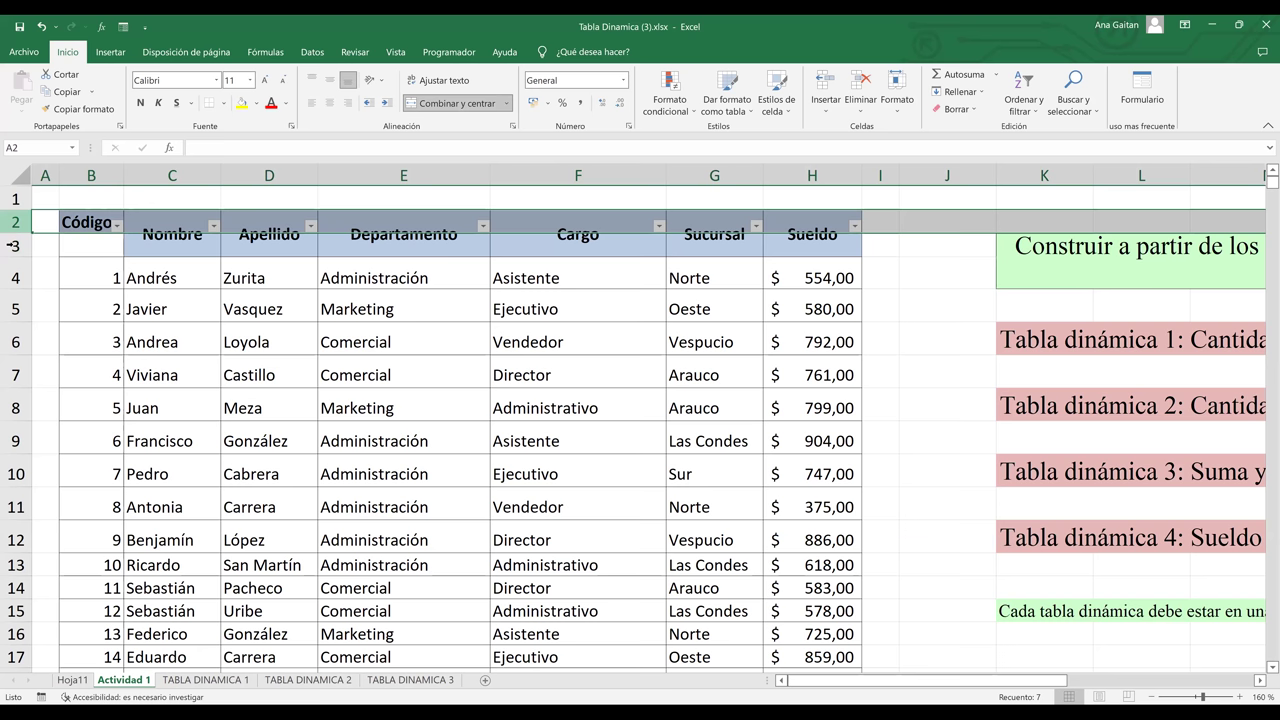
pyautogui.click(10, 244)
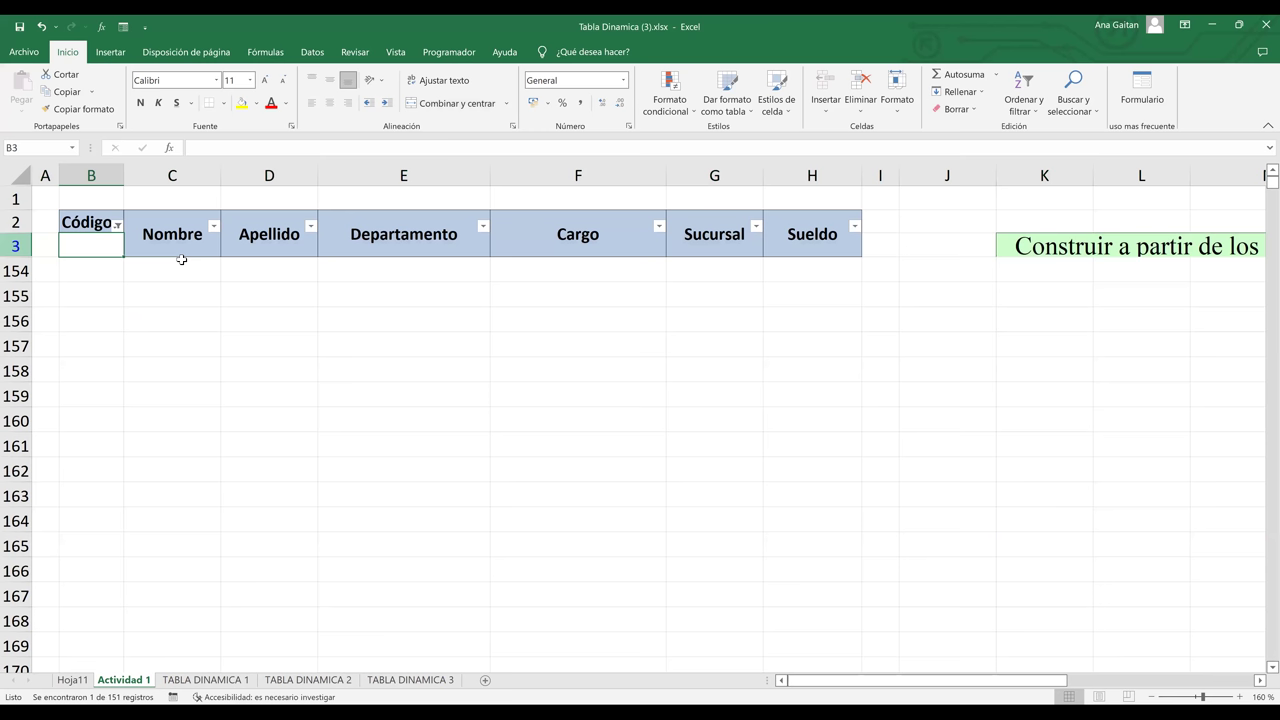
pyautogui.click(181, 260)
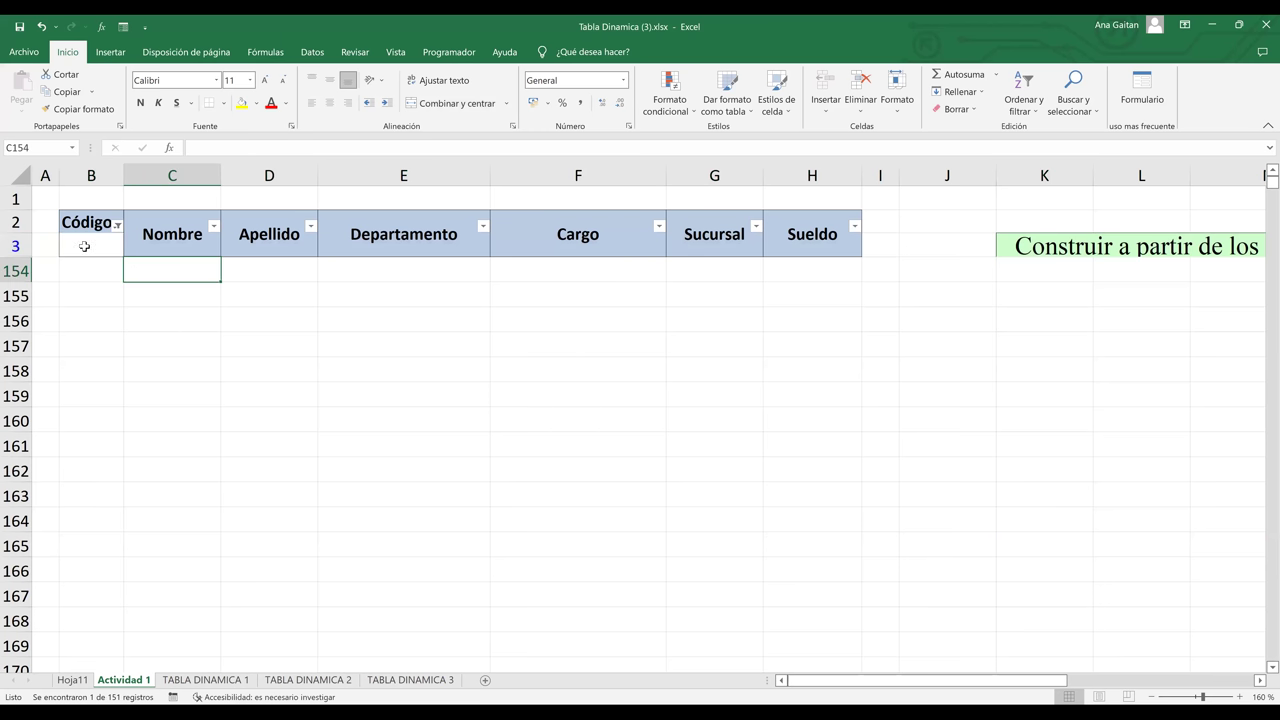
pyautogui.click(99, 239)
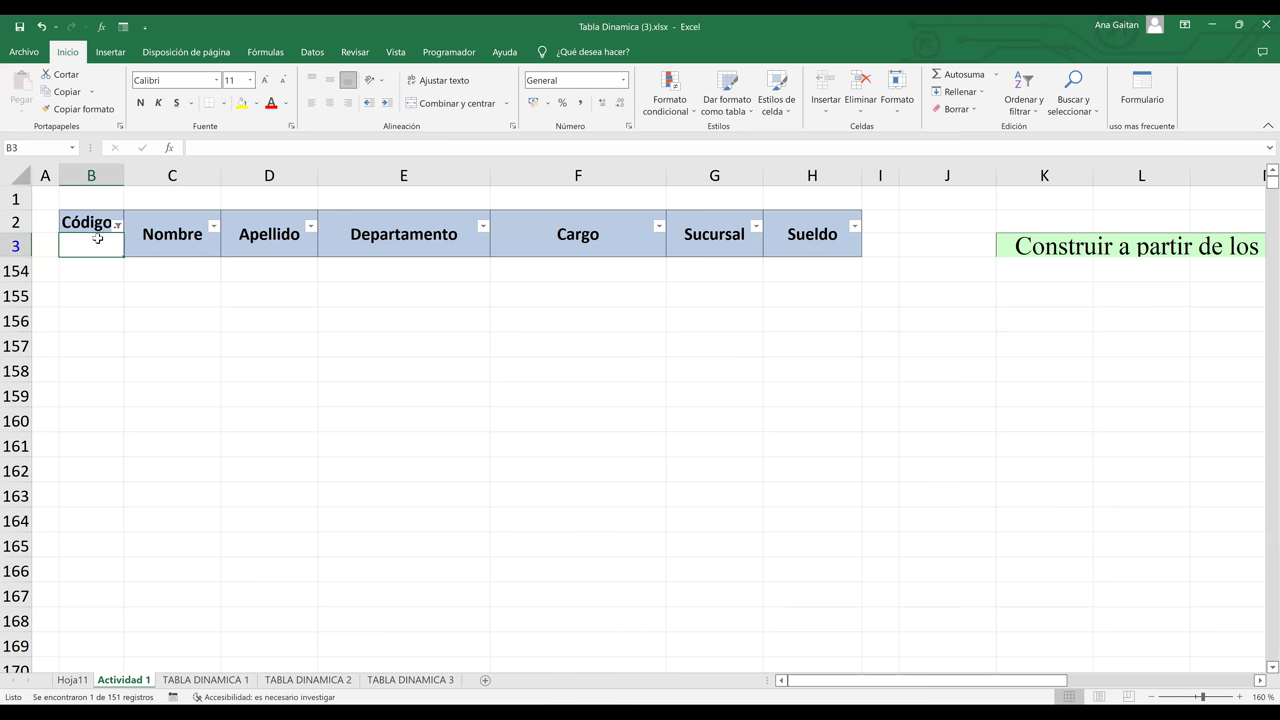
pyautogui.click(178, 237)
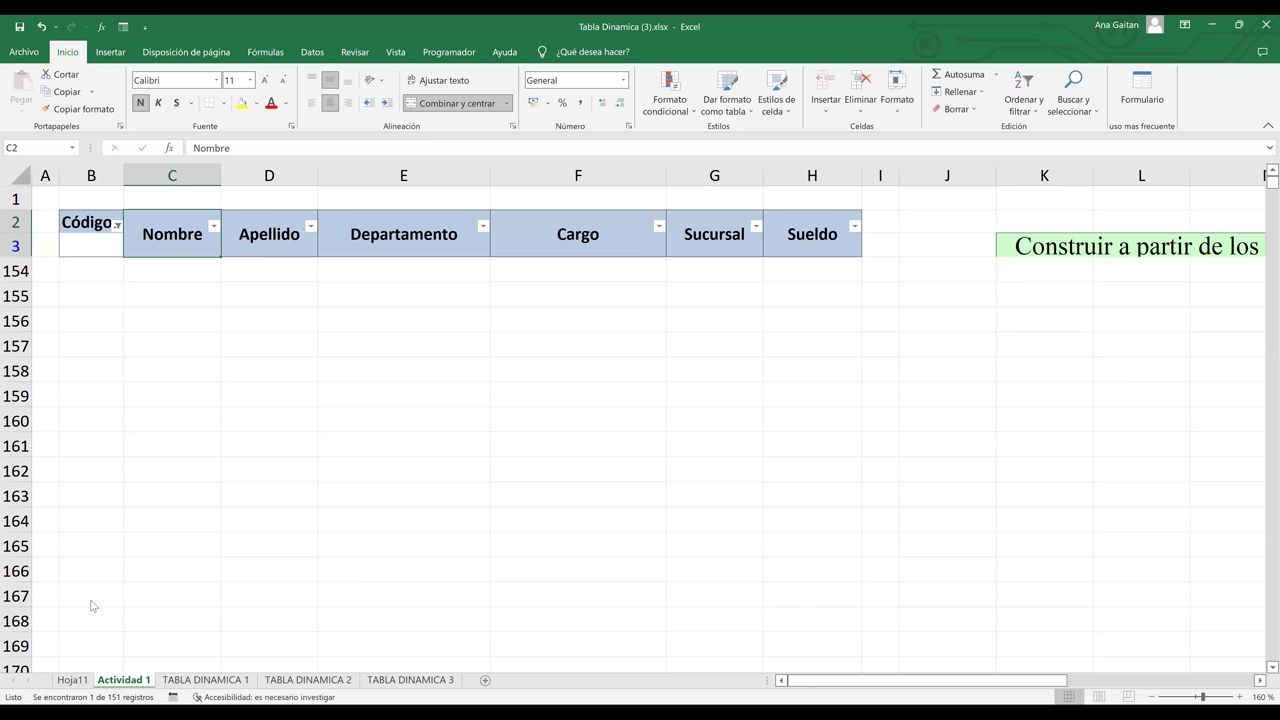
# Unmerge the remaining headers from Nombre to Sueldo and move all the header titles from row 2 down to row 3
pyautogui.click(256, 237)
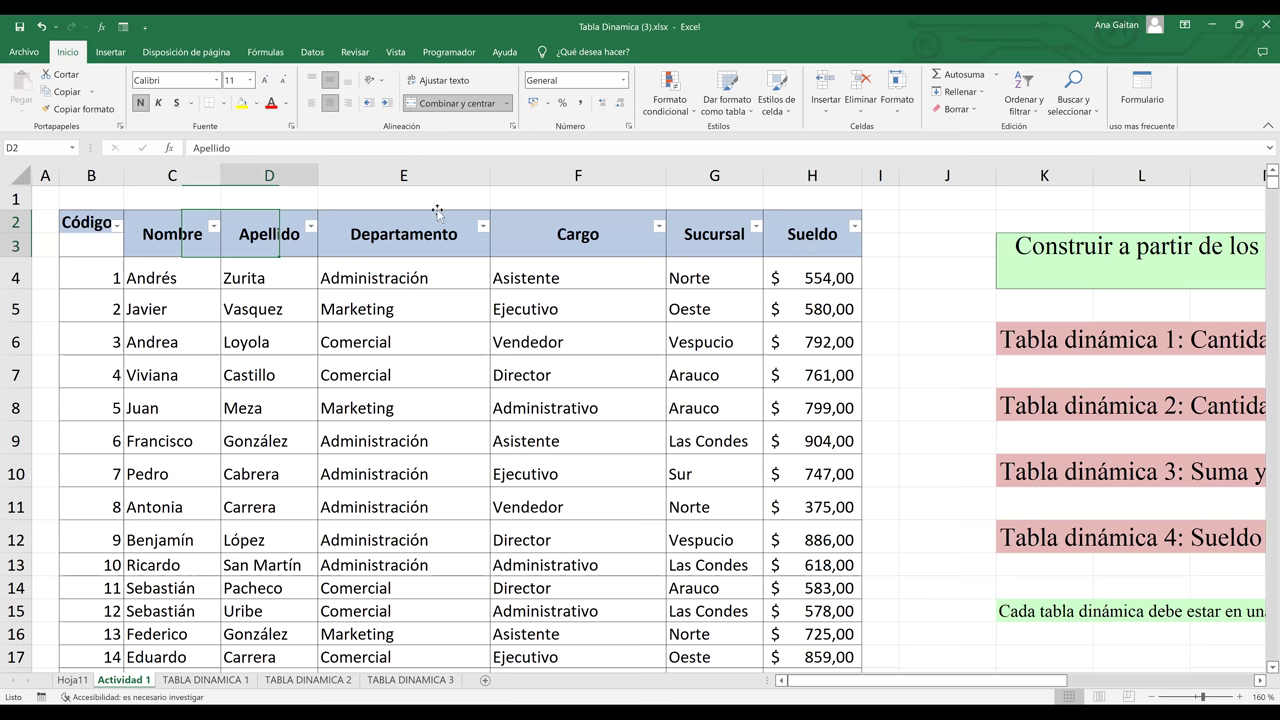
pyautogui.click(524, 231)
pyautogui.click(481, 105)
pyautogui.click(700, 222)
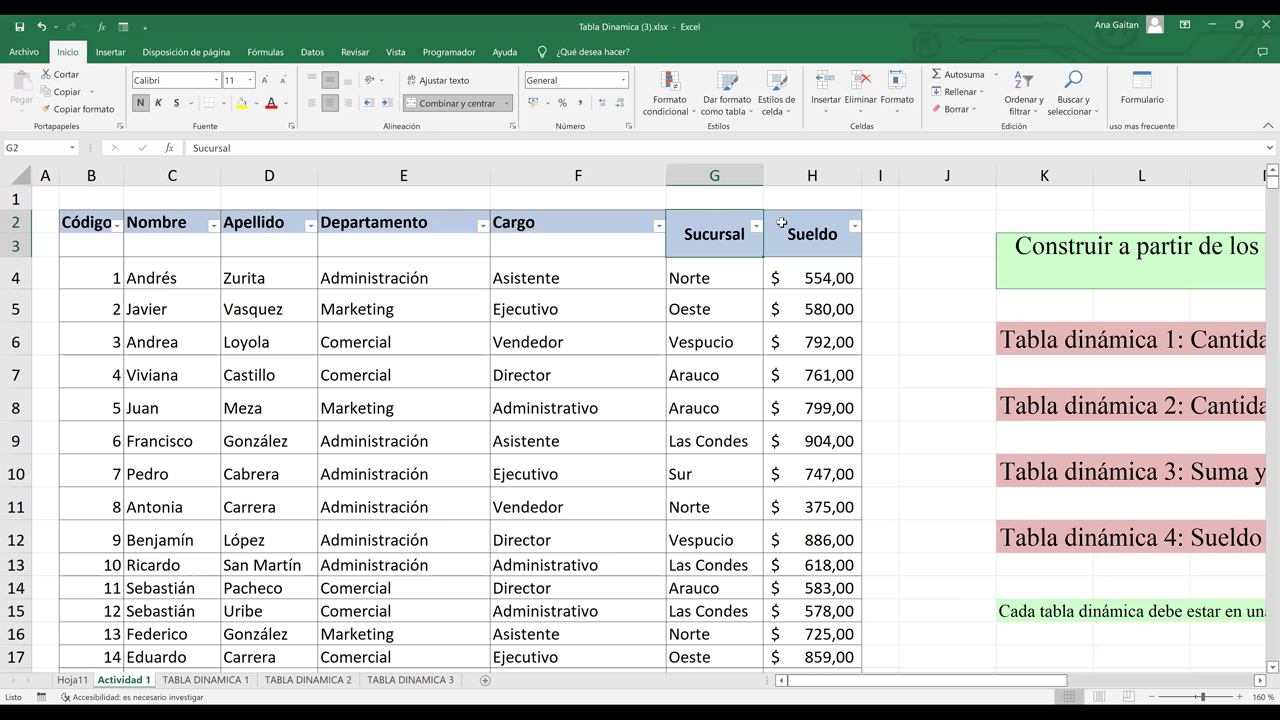
pyautogui.click(79, 249)
pyautogui.write('Código\tNombre\tApellido\tDepartamento\tCargo\tSucursal\tSueldo')
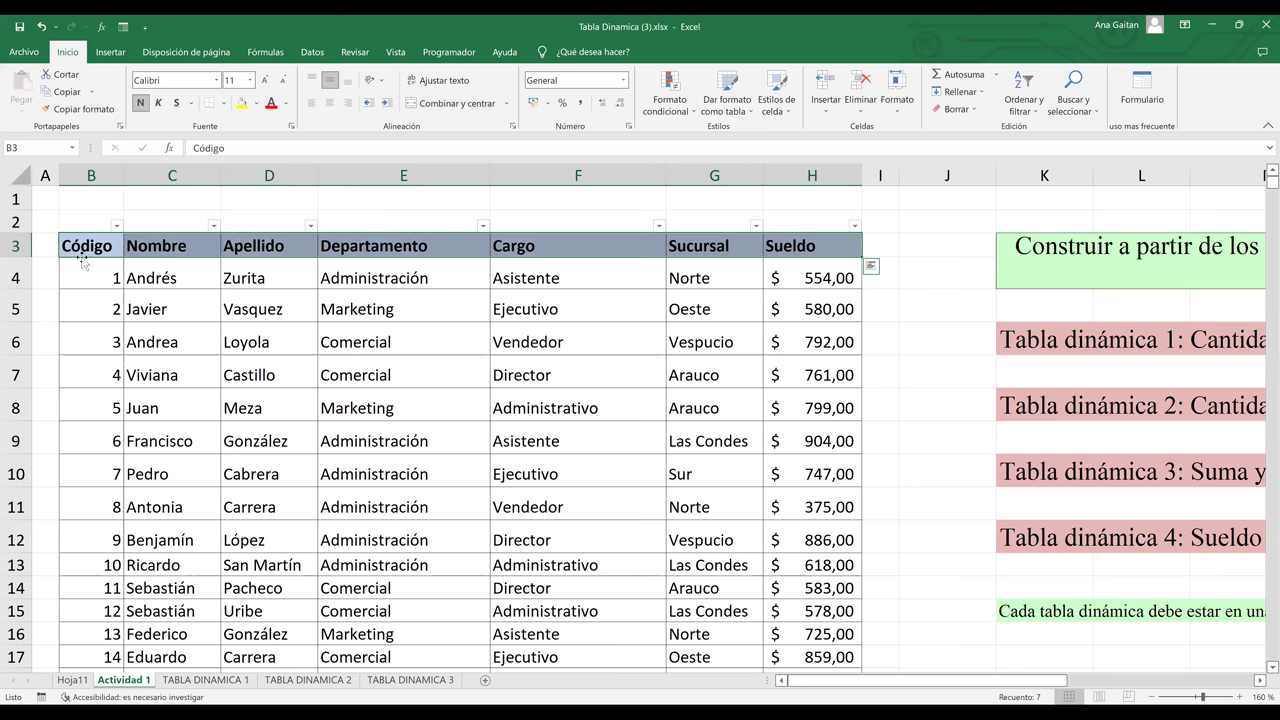
# Place the filter on the header titles in row 3 instead of row 2 and check the Código value list for blanks
pyautogui.click(11, 245)
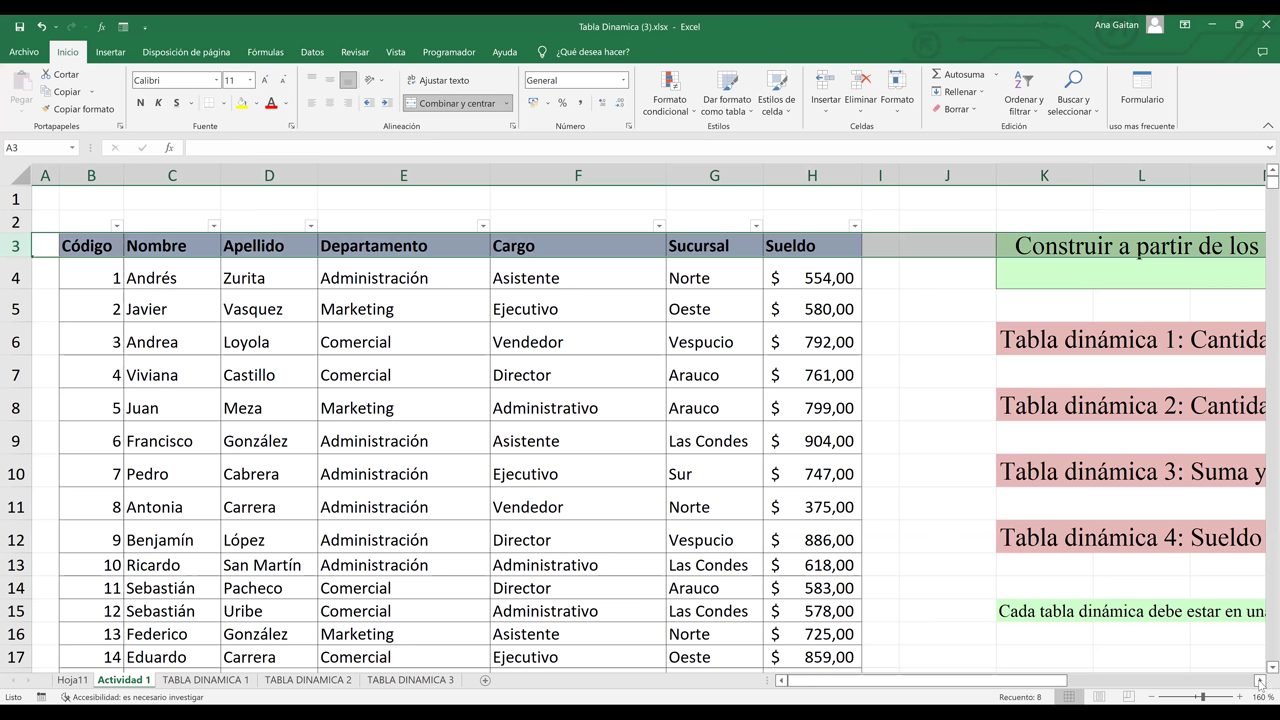
pyautogui.click(1259, 681)
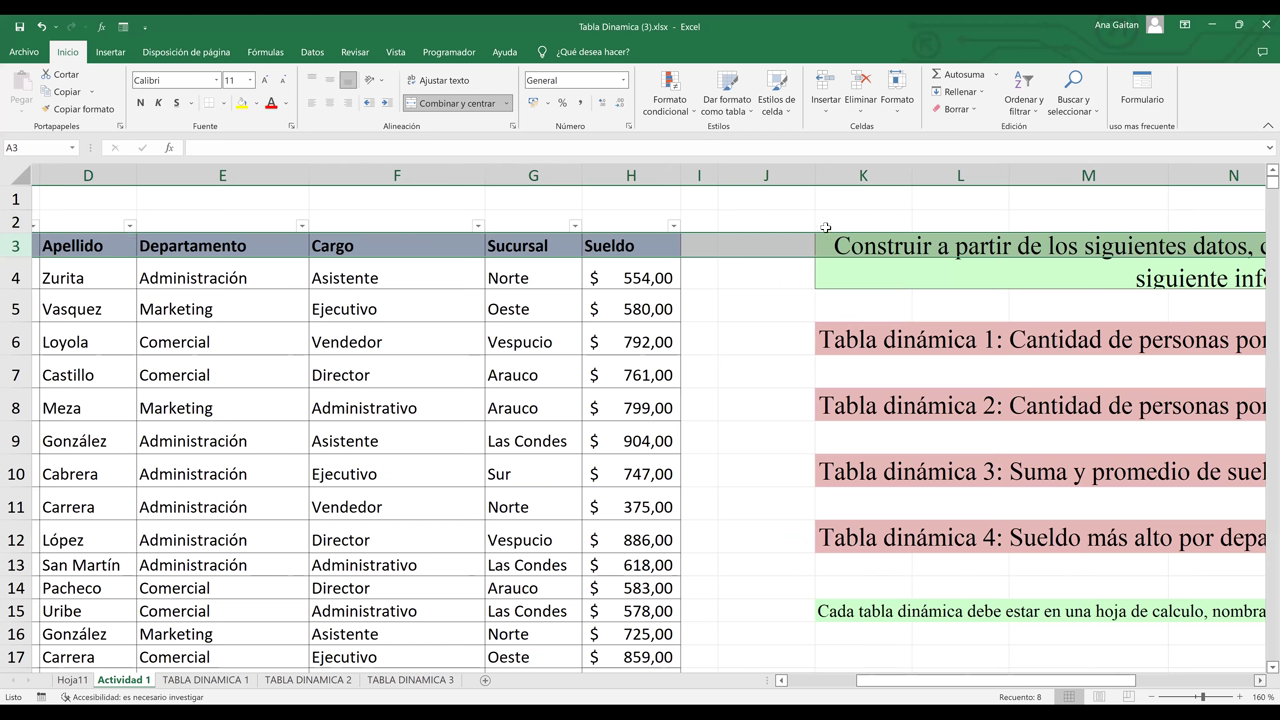
pyautogui.moveTo(691, 194); pyautogui.dragTo(6, 228)
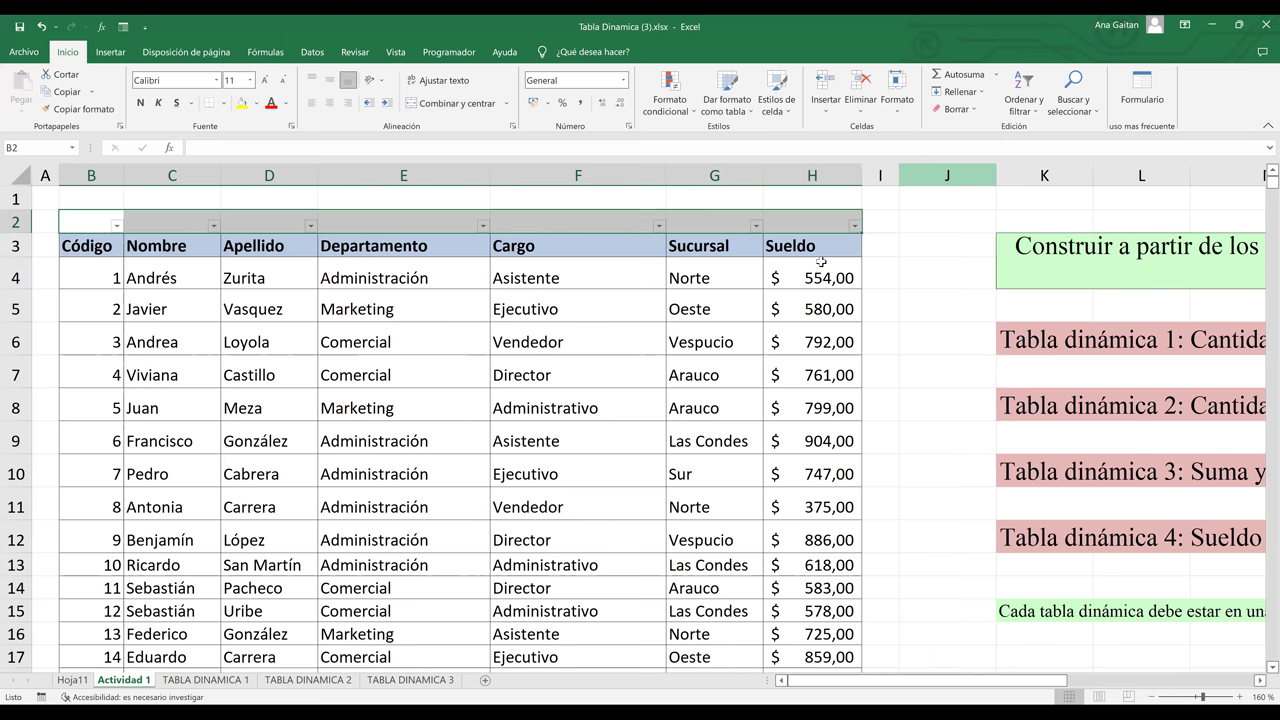
pyautogui.moveTo(821, 262); pyautogui.dragTo(836, 244)
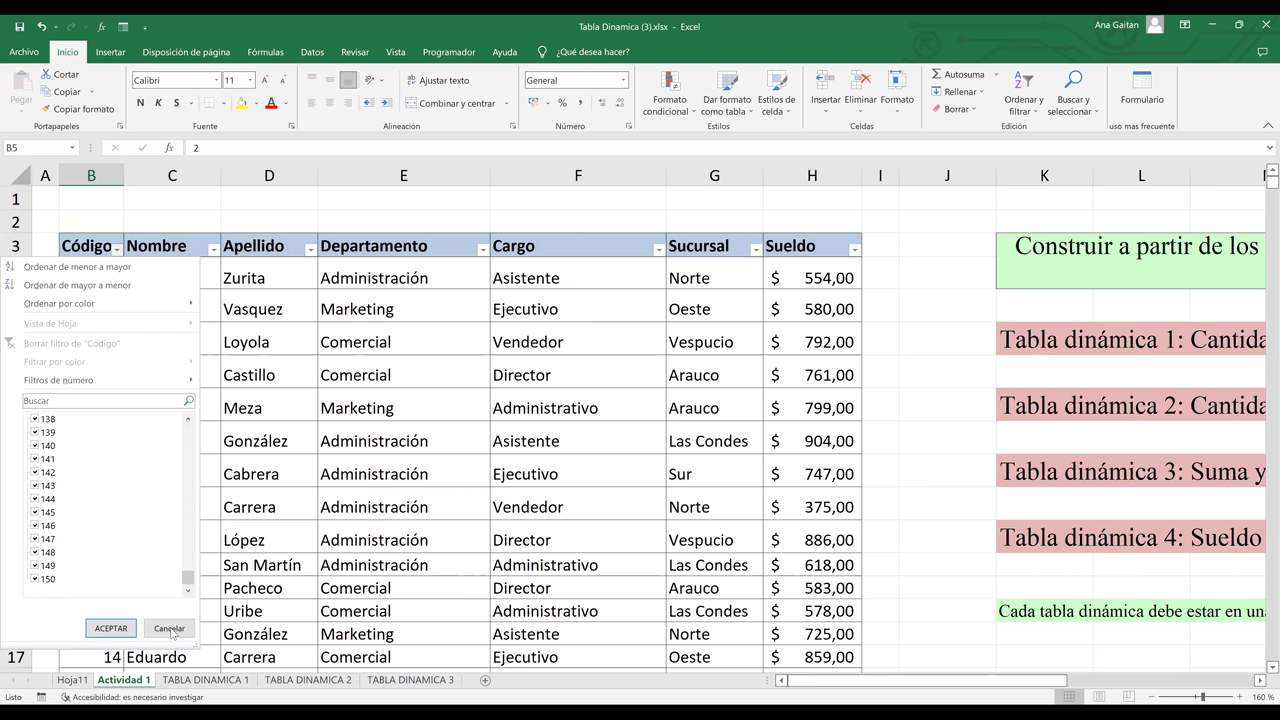
pyautogui.click(504, 540)
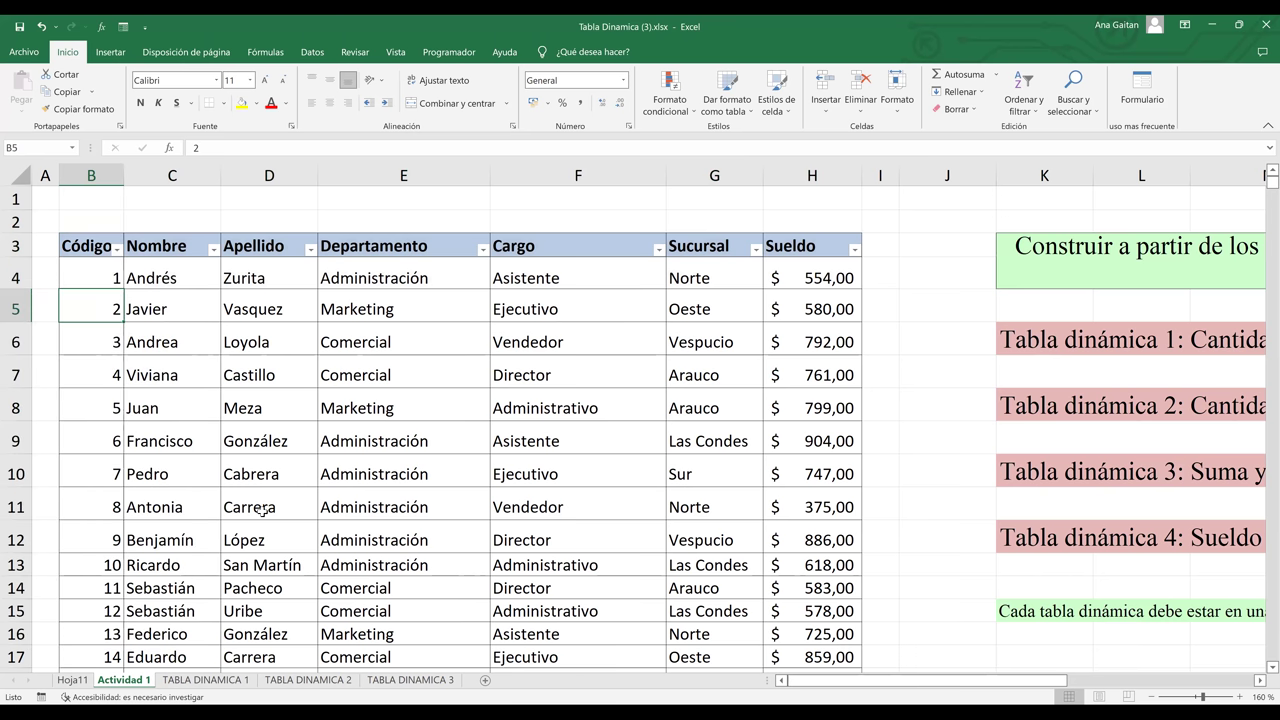
# Increase the height of header row 3 on Actividad 1
pyautogui.hotkey('ctrl', 'z')
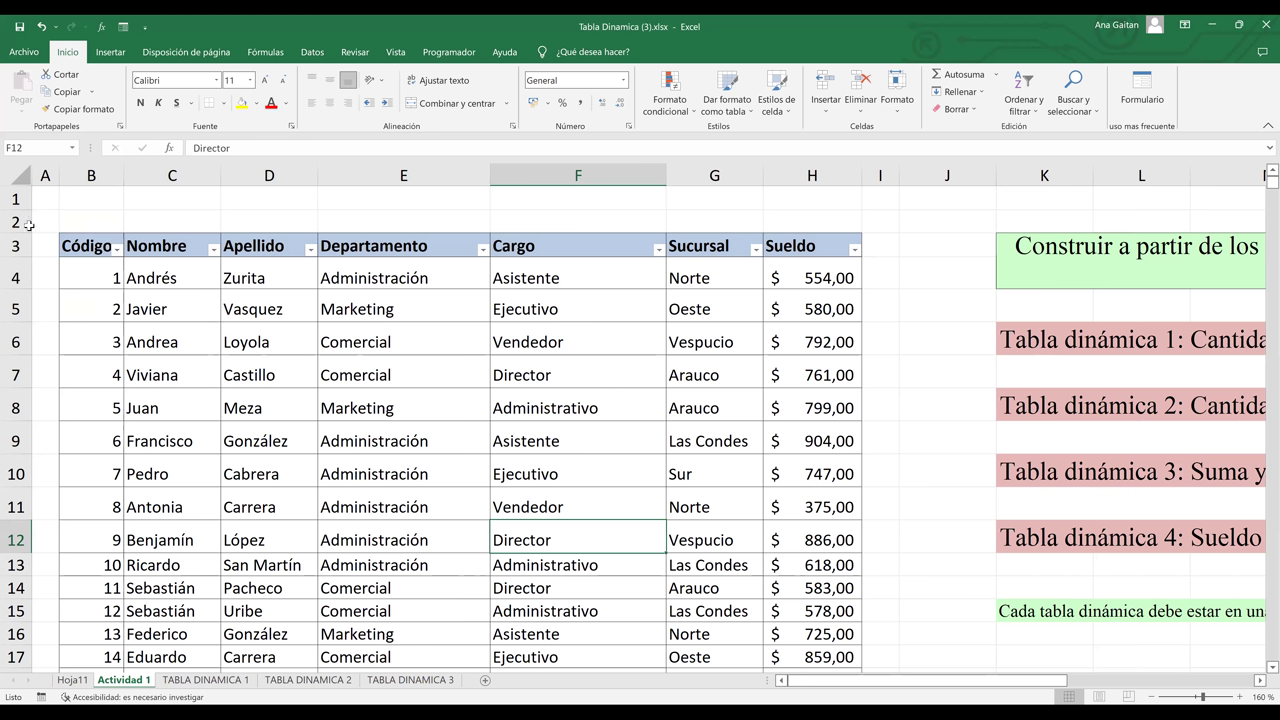
pyautogui.click(90, 237)
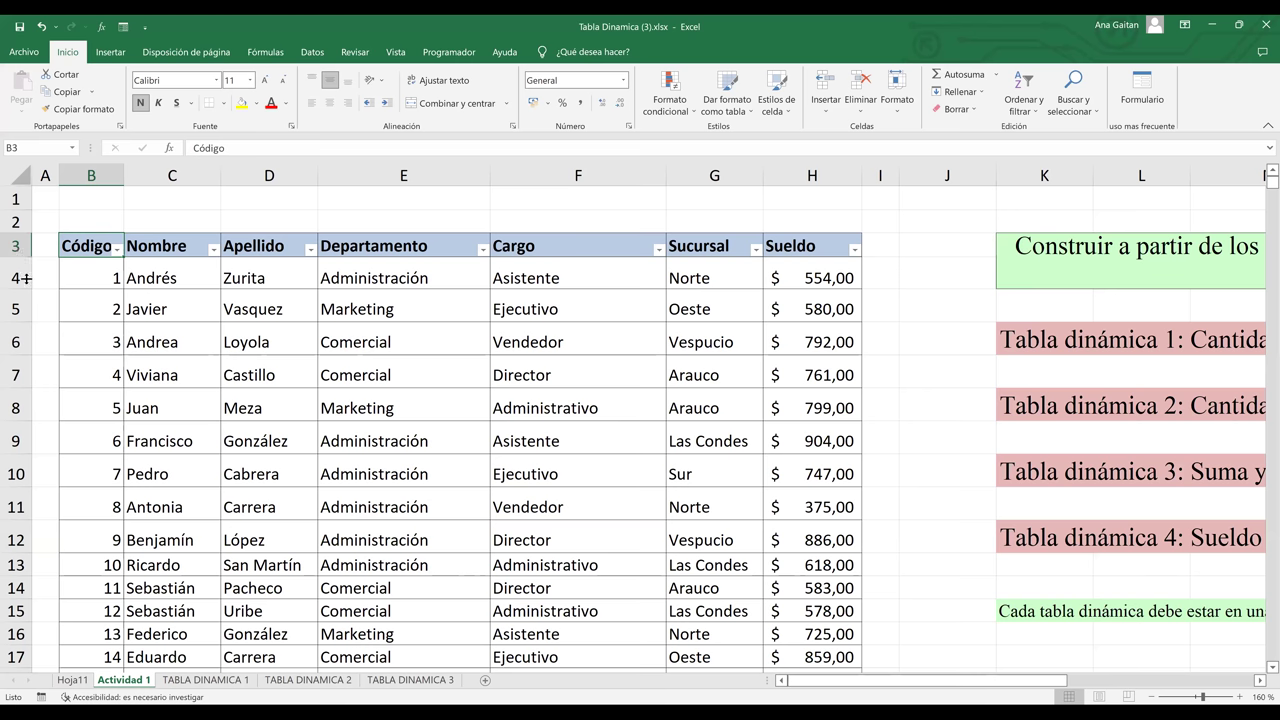
pyautogui.hotkey('ctrl', 'z')
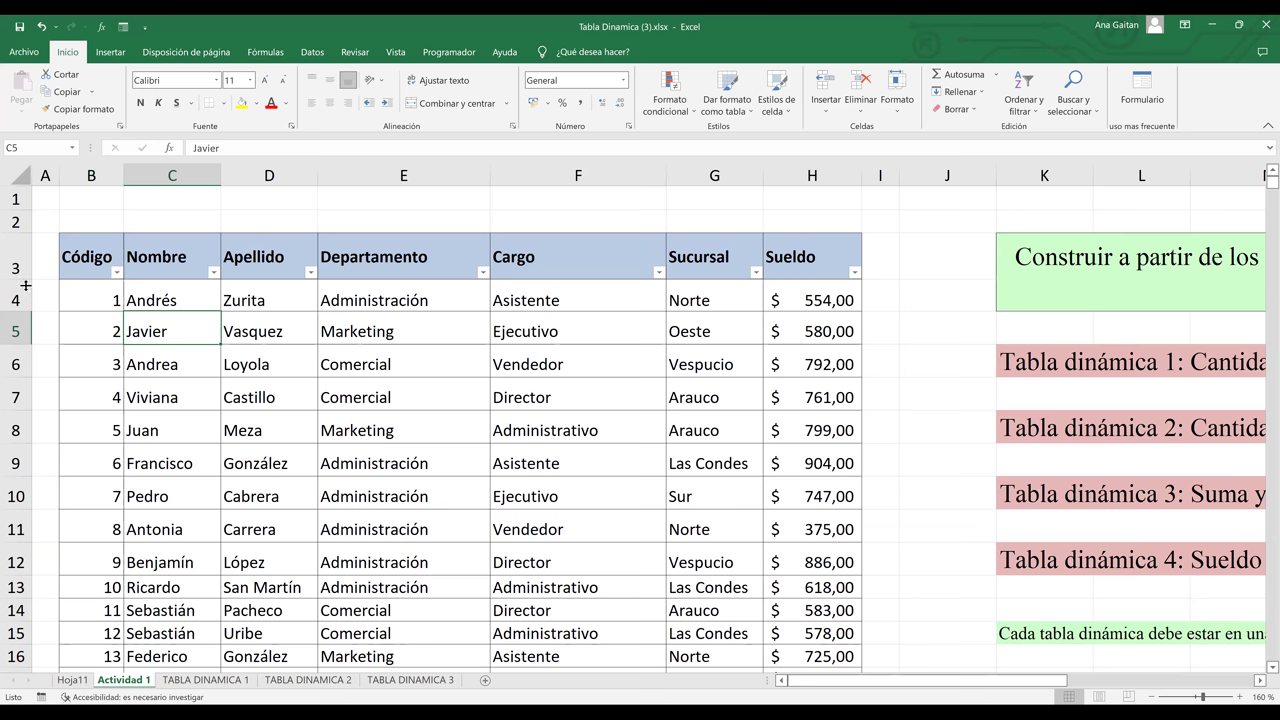
pyautogui.click(84, 270)
pyautogui.moveTo(20, 279); pyautogui.dragTo(16, 300)
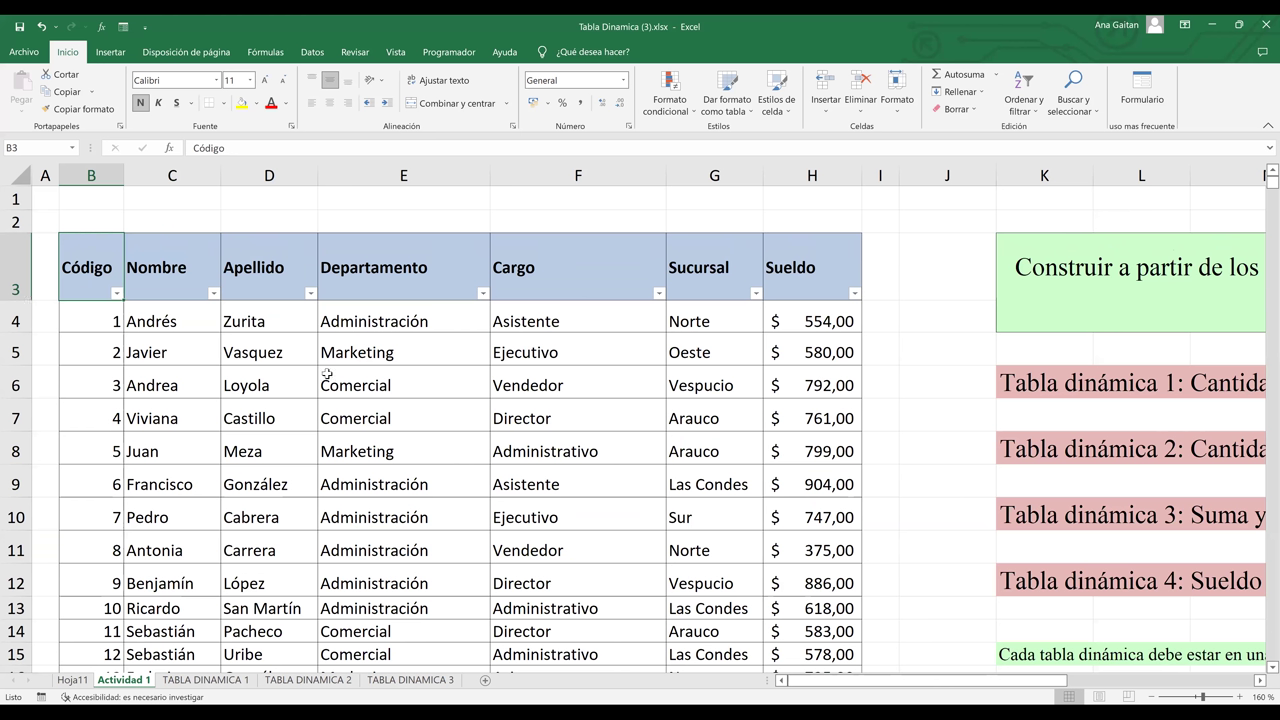
# Refresh all the workbook's pivot tables from the fourth pivot table's sheet, Hoja11
pyautogui.click(190, 686)
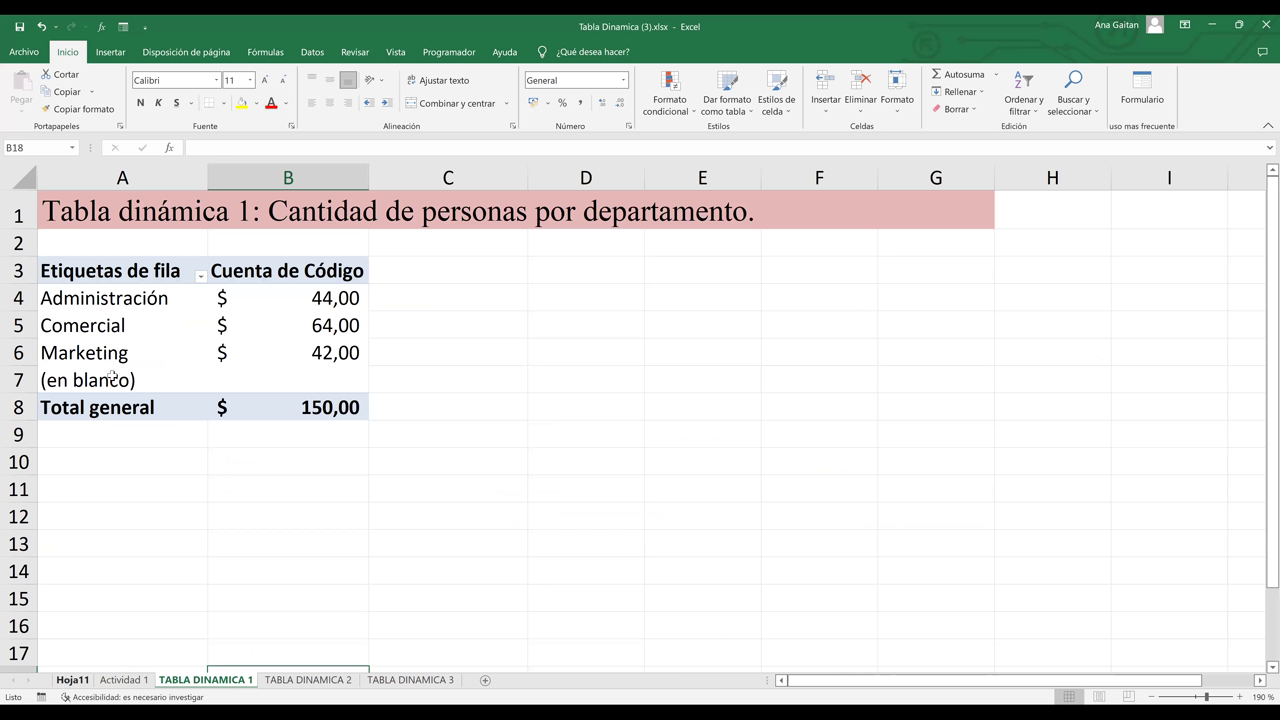
pyautogui.hotkey('ctrl', 'pageup')
pyautogui.hotkey('ctrl', 'pageup')
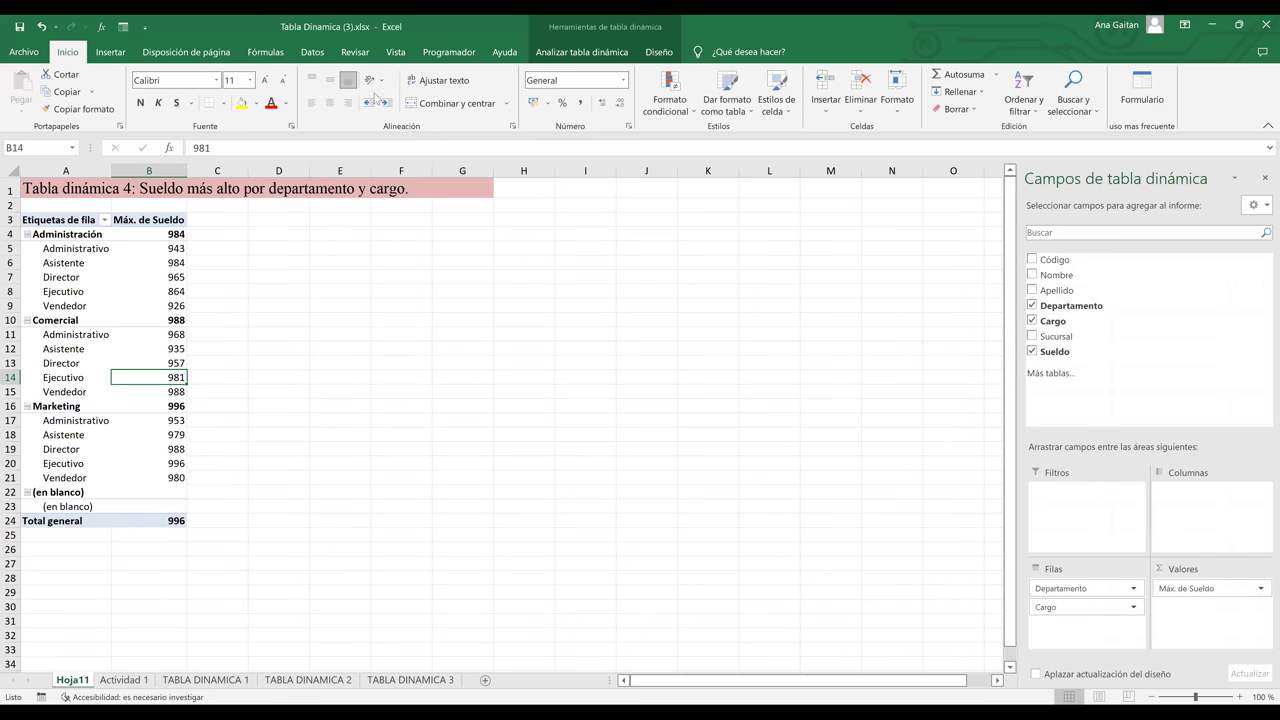
pyautogui.scroll(-4, 375, 97)
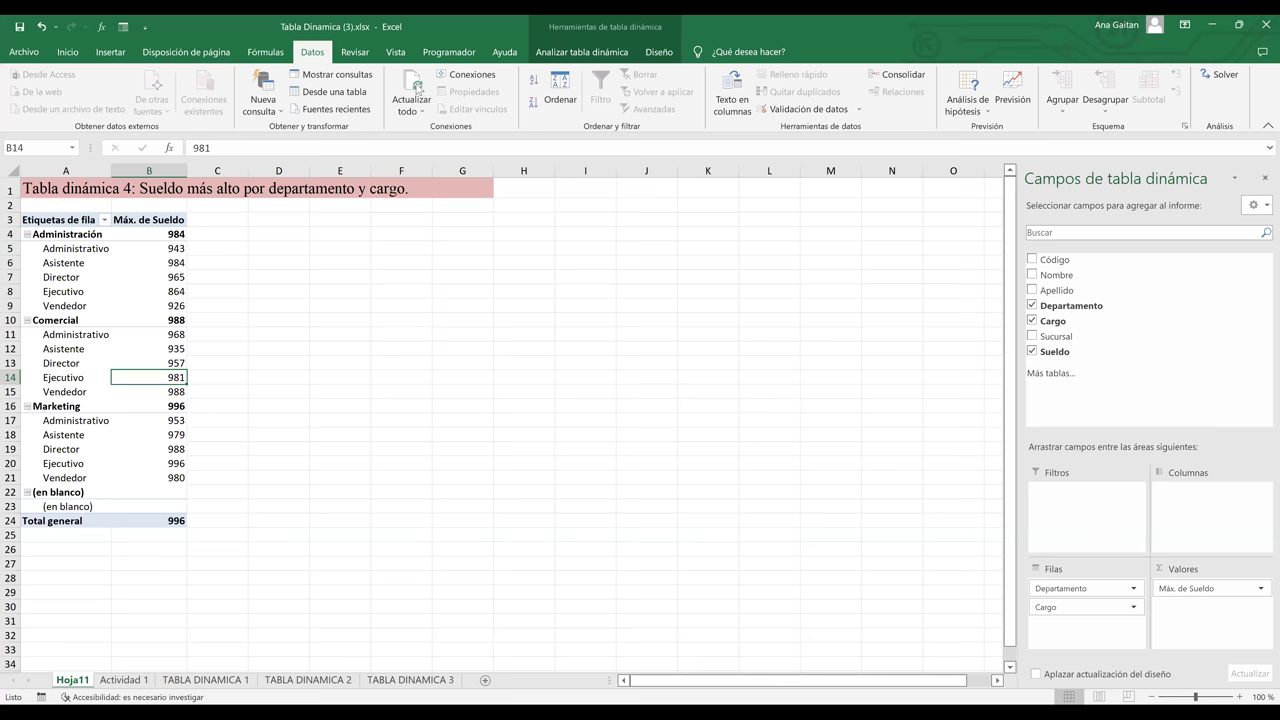
pyautogui.click(417, 90)
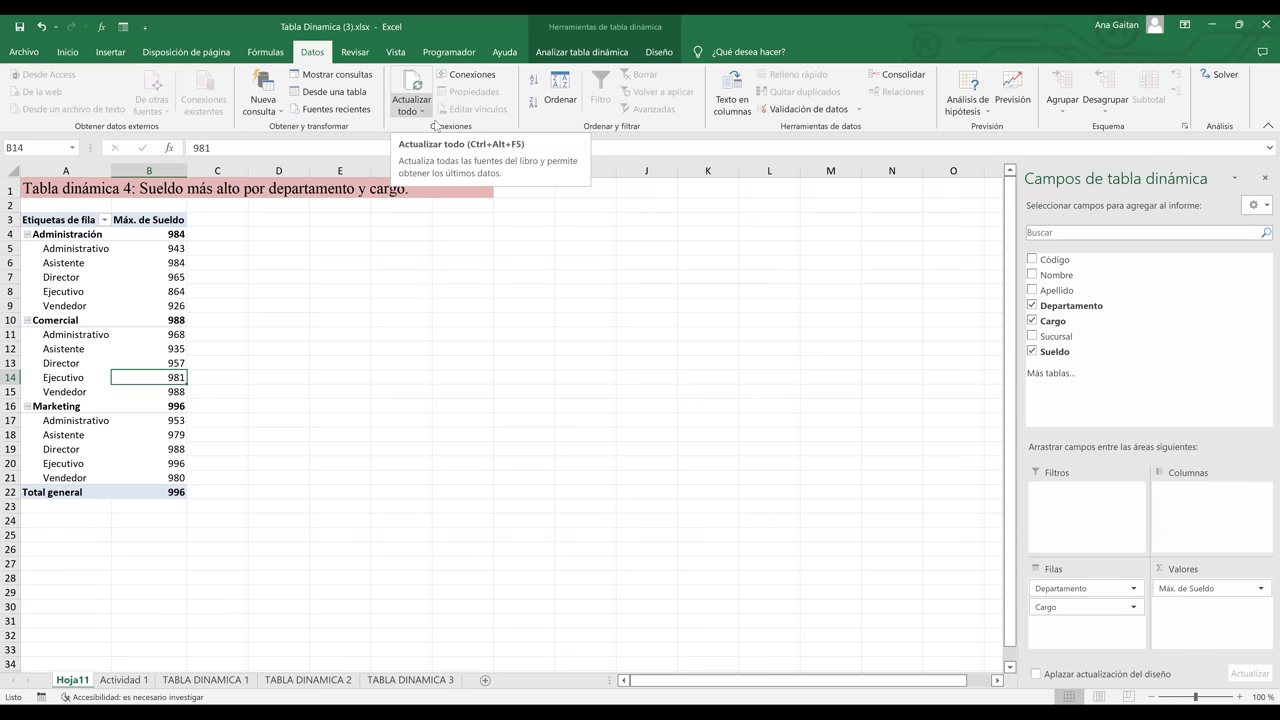
pyautogui.click(414, 104)
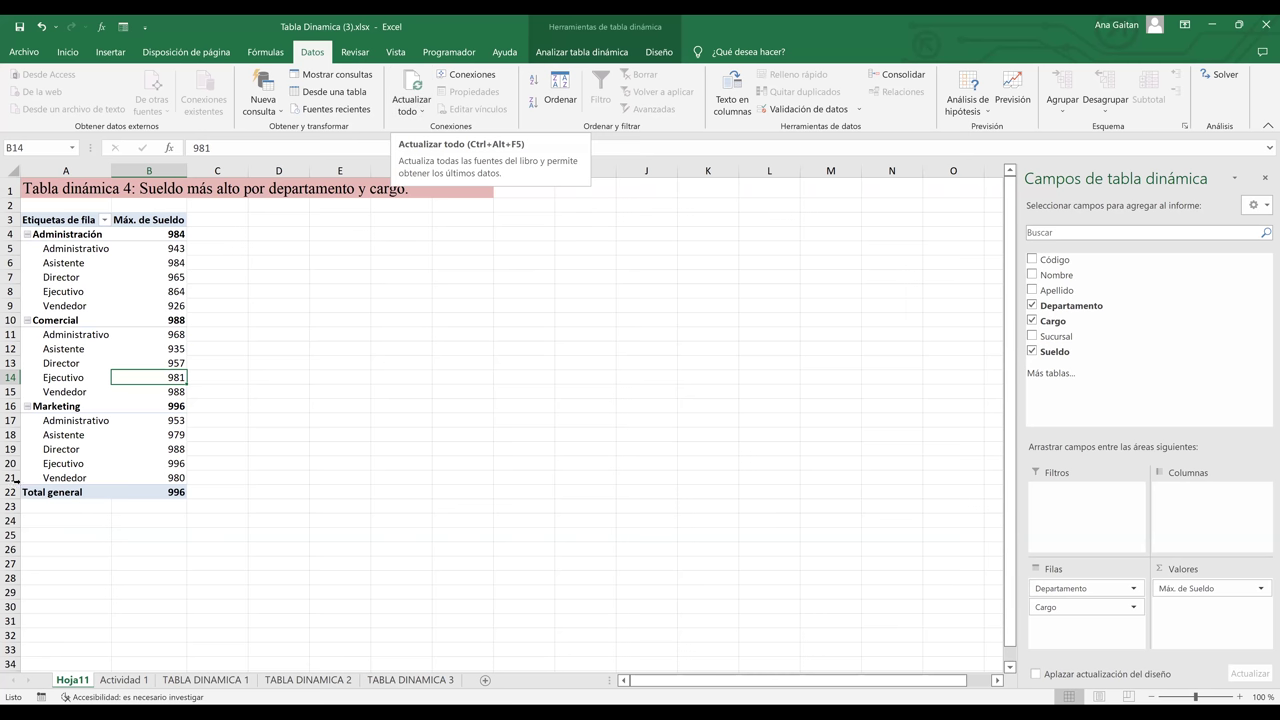
# Check the row labels of the four pivot tables for remaining blank entries
pyautogui.press('Left')
pyautogui.press('Down')
pyautogui.press('Down')
pyautogui.press('Down')
pyautogui.press('Down')
pyautogui.press('Down')
pyautogui.click(60, 482)
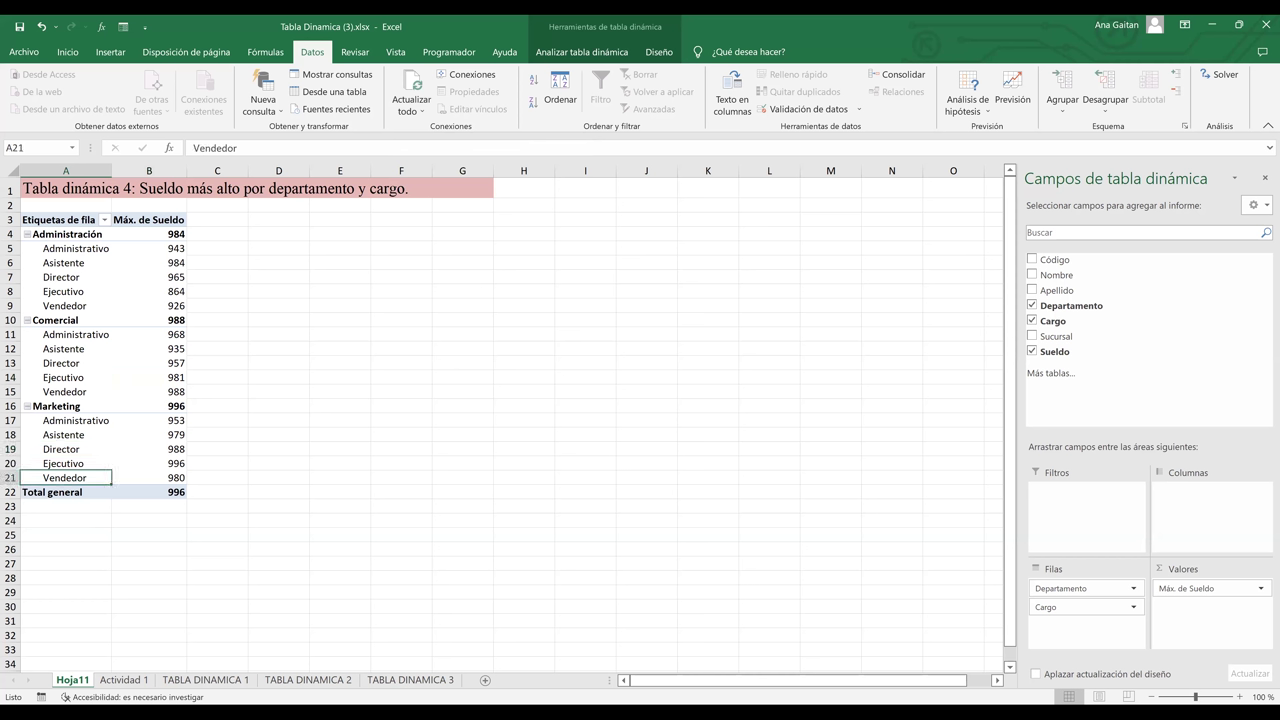
pyautogui.click(222, 681)
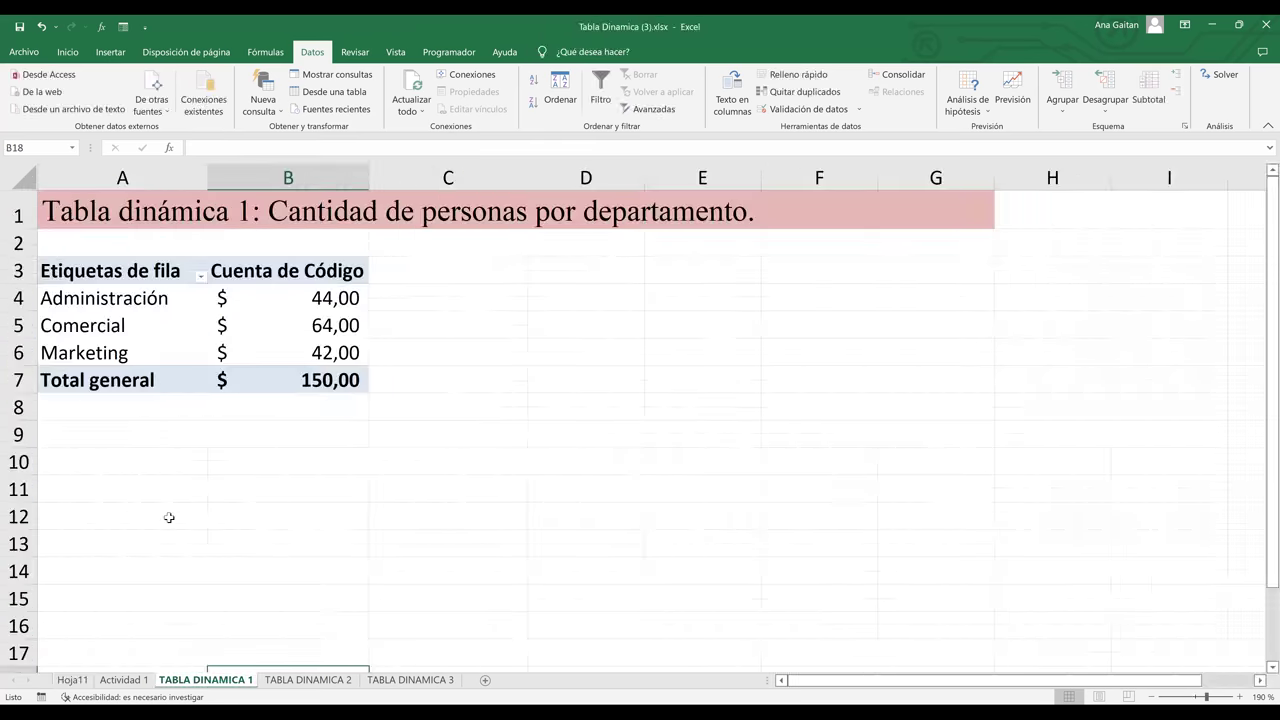
pyautogui.click(313, 684)
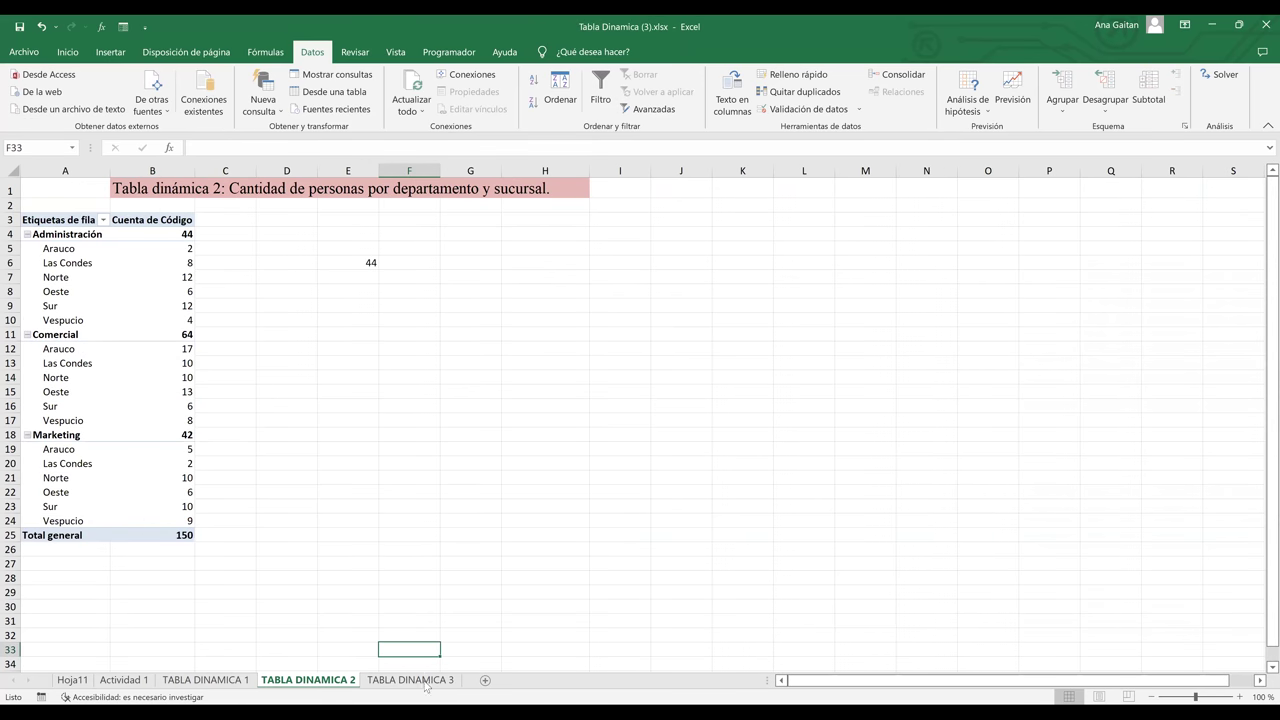
pyautogui.click(425, 682)
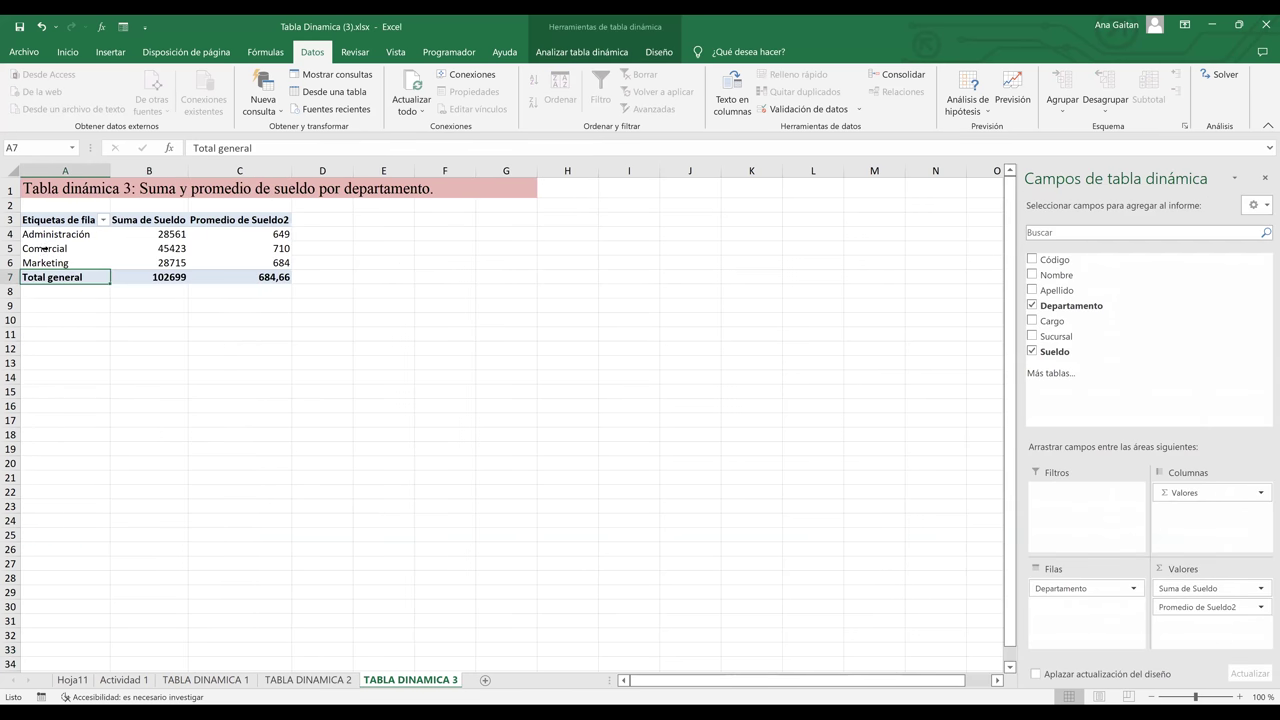
pyautogui.click(45, 248)
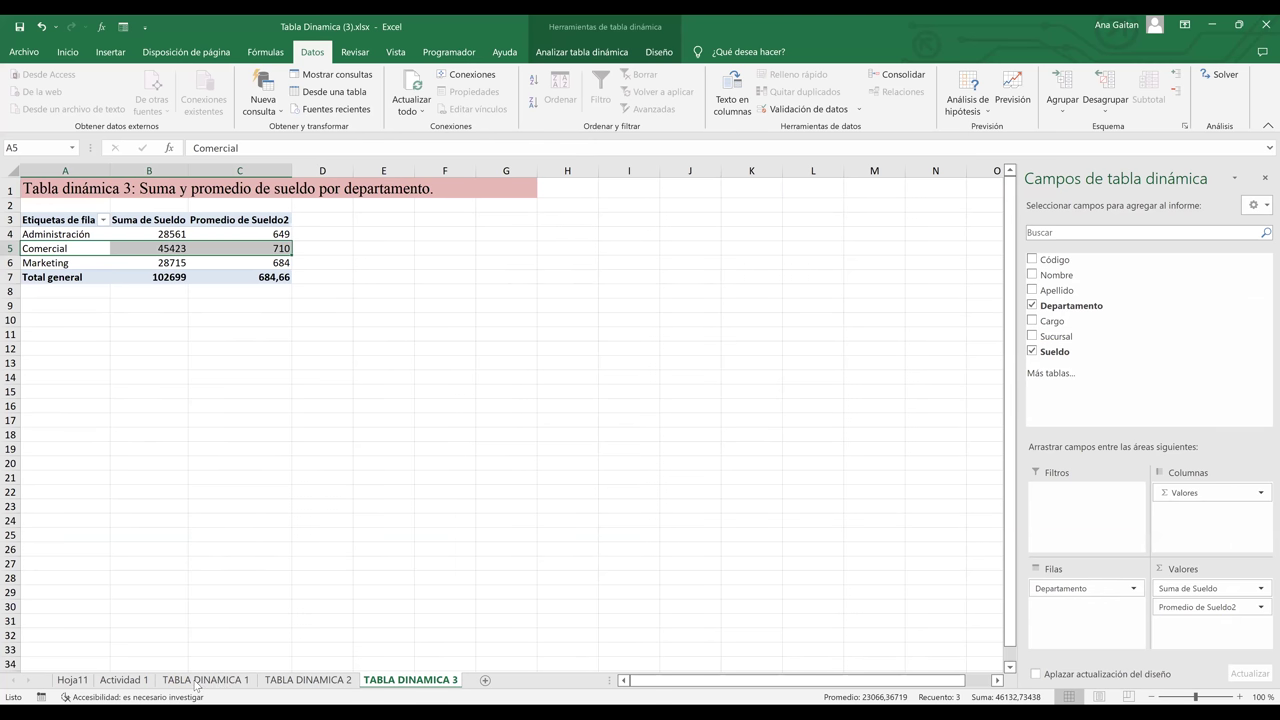
# Rename sheet Hoja11 as "Tabla dinamica 4" and move it to the end, after TABLA DINAMICA 3
pyautogui.click(133, 685)
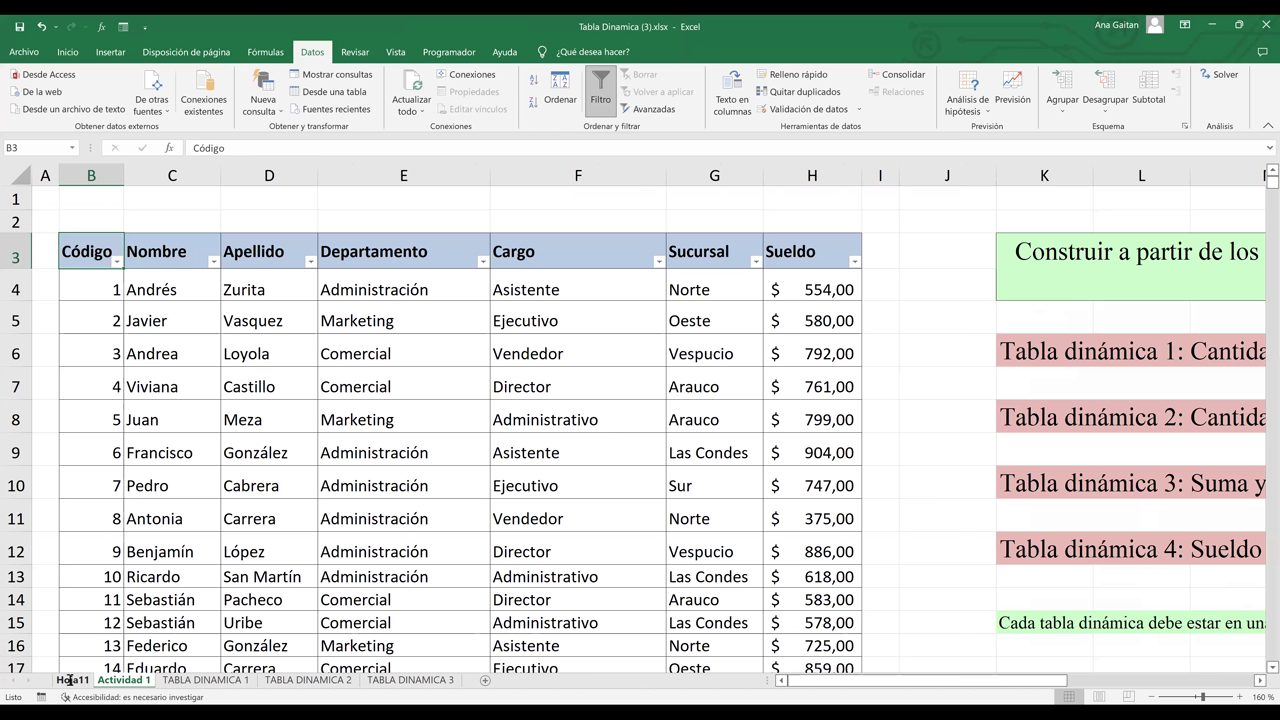
pyautogui.click(70, 680)
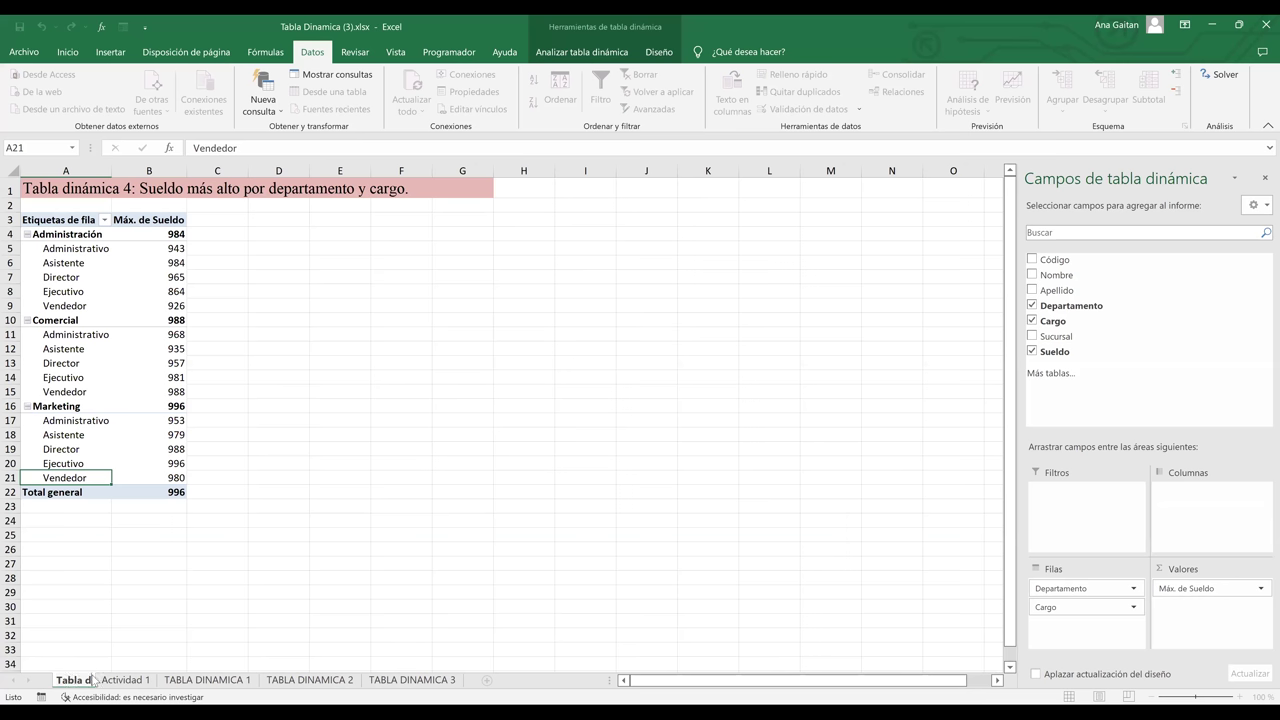
pyautogui.press('Return')
pyautogui.moveTo(131, 682)
pyautogui.mouseDown()
pyautogui.moveTo(470, 668)
pyautogui.moveTo(508, 681)
pyautogui.moveTo(382, 690)
pyautogui.moveTo(497, 666)
pyautogui.moveTo(513, 681)
pyautogui.mouseUp()
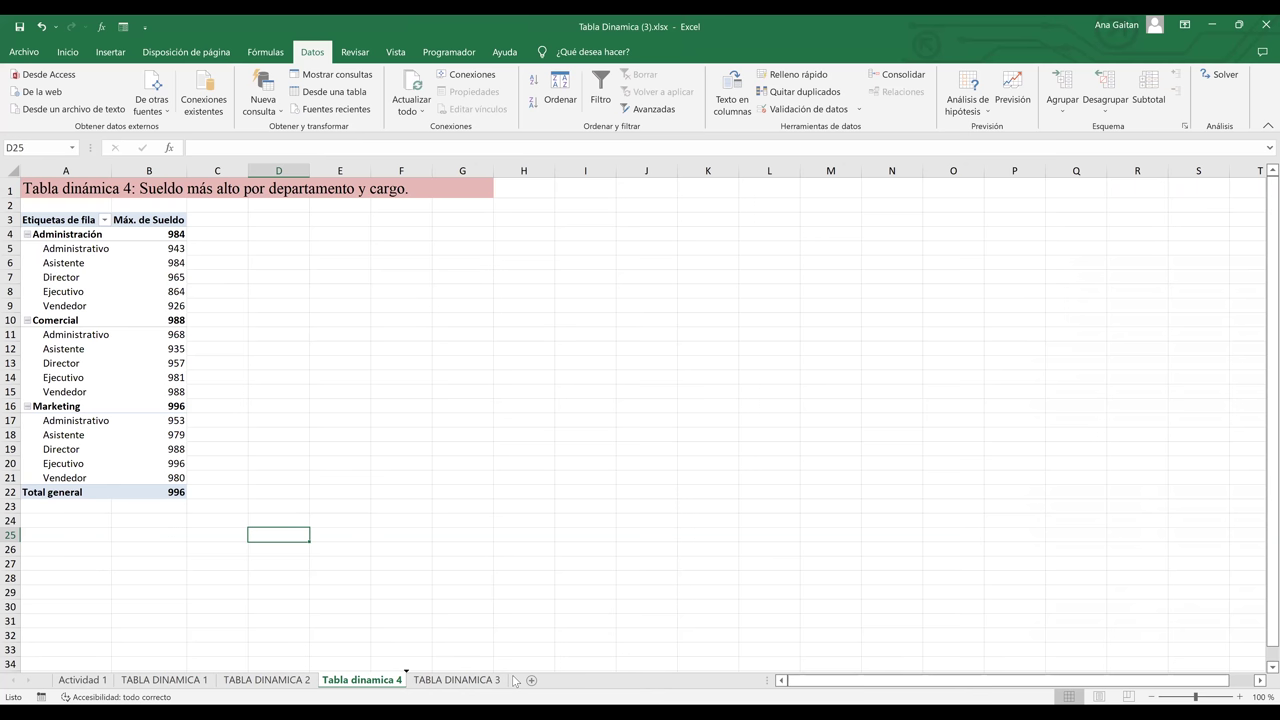
pyautogui.click(494, 580)
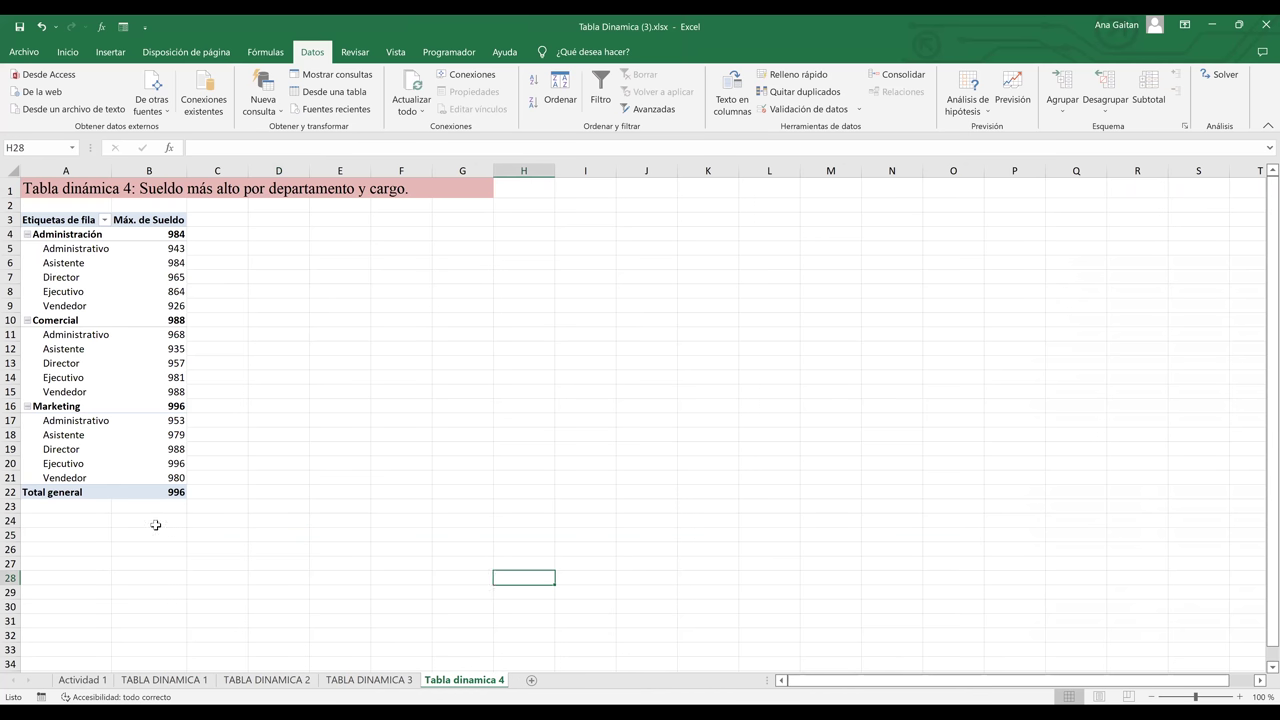
# Move the Cargo field from rows to columns in the pivot table on Tabla dinamica 4
pyautogui.click(100, 686)
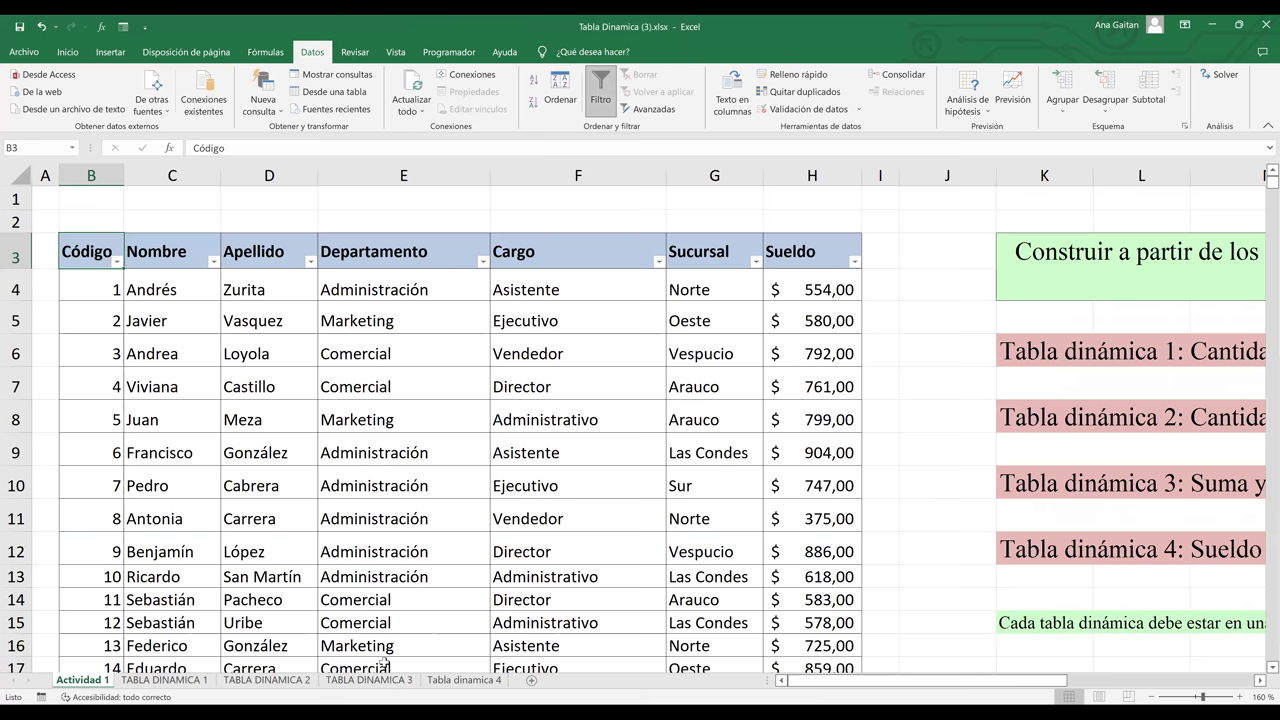
pyautogui.click(448, 686)
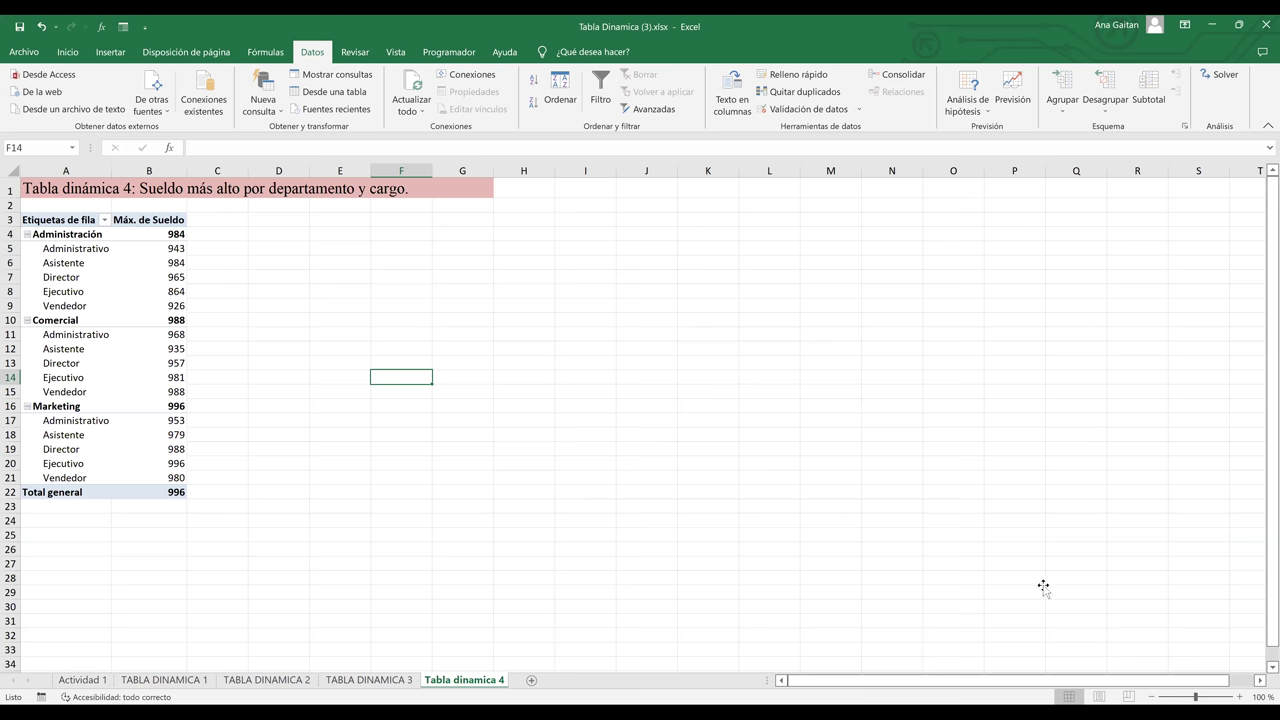
pyautogui.press('Left')
pyautogui.press('Left')
pyautogui.press('Left')
pyautogui.press('Left')
pyautogui.press('Up')
pyautogui.press('Up')
pyautogui.press('Up')
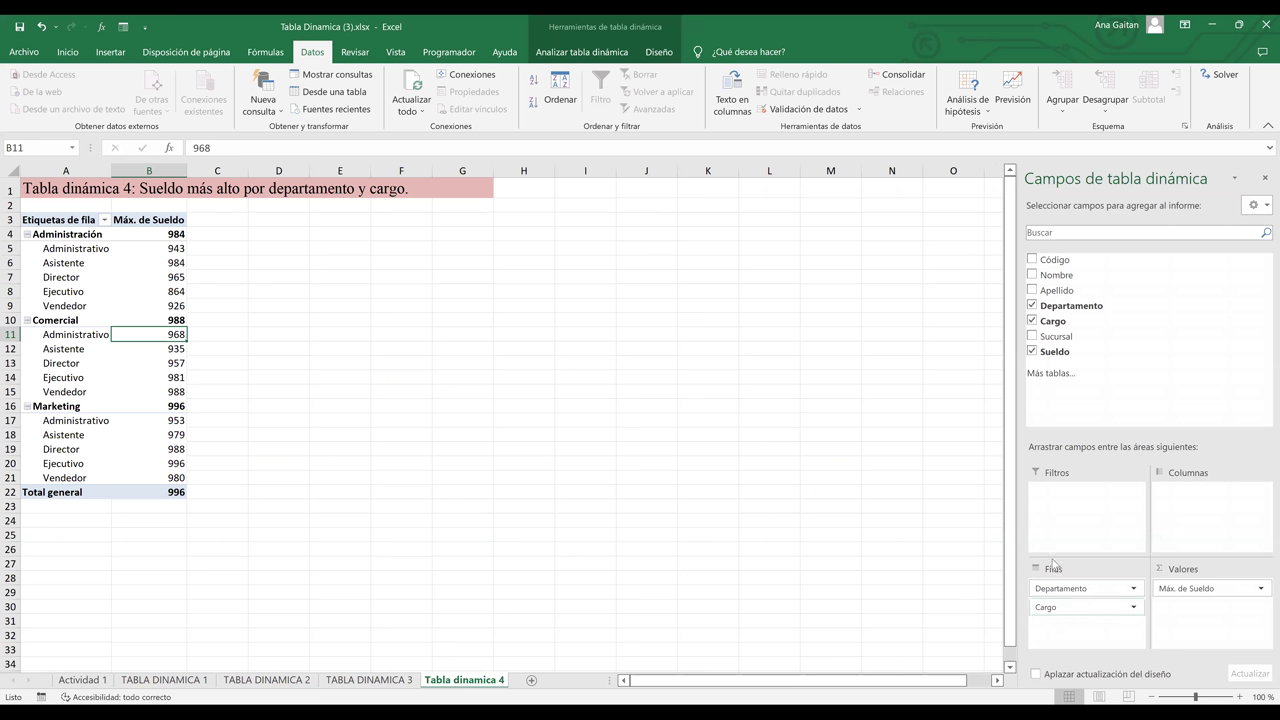
pyautogui.moveTo(1069, 608); pyautogui.dragTo(1198, 513)
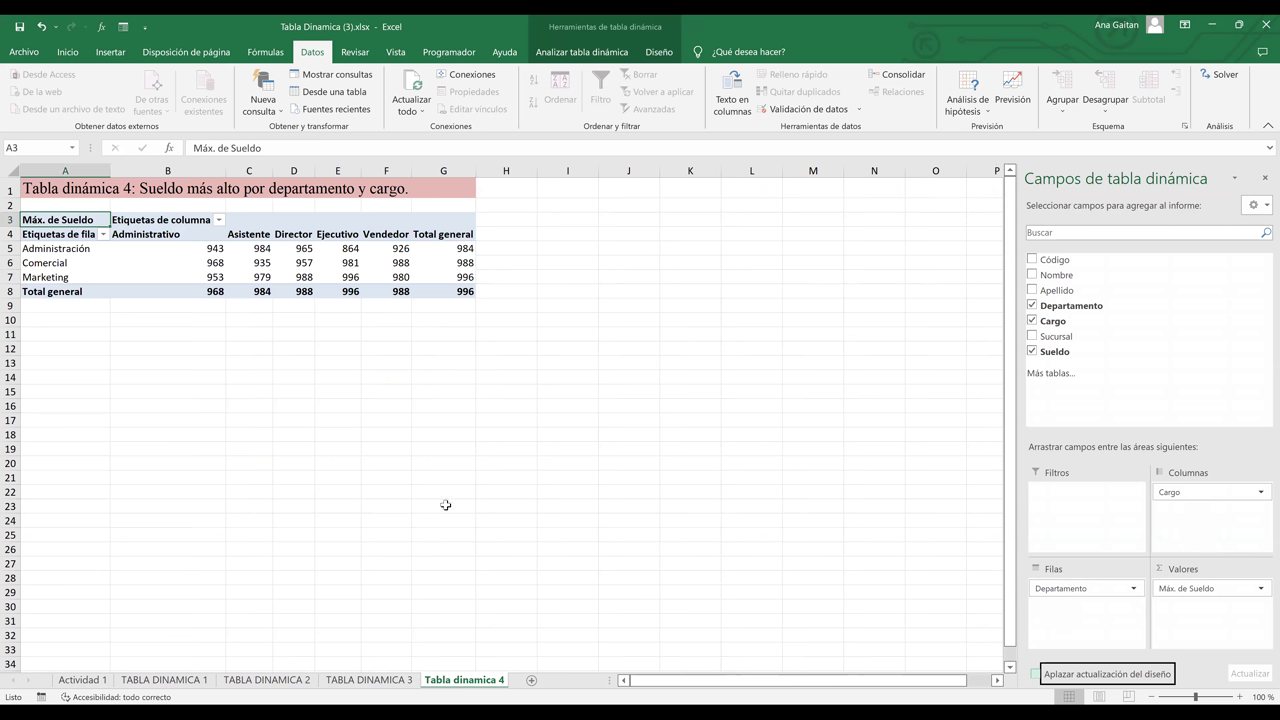
# Examine the department rows and the job title columns of the rearranged fourth pivot table
pyautogui.click(58, 249)
pyautogui.click(58, 263)
pyautogui.click(58, 277)
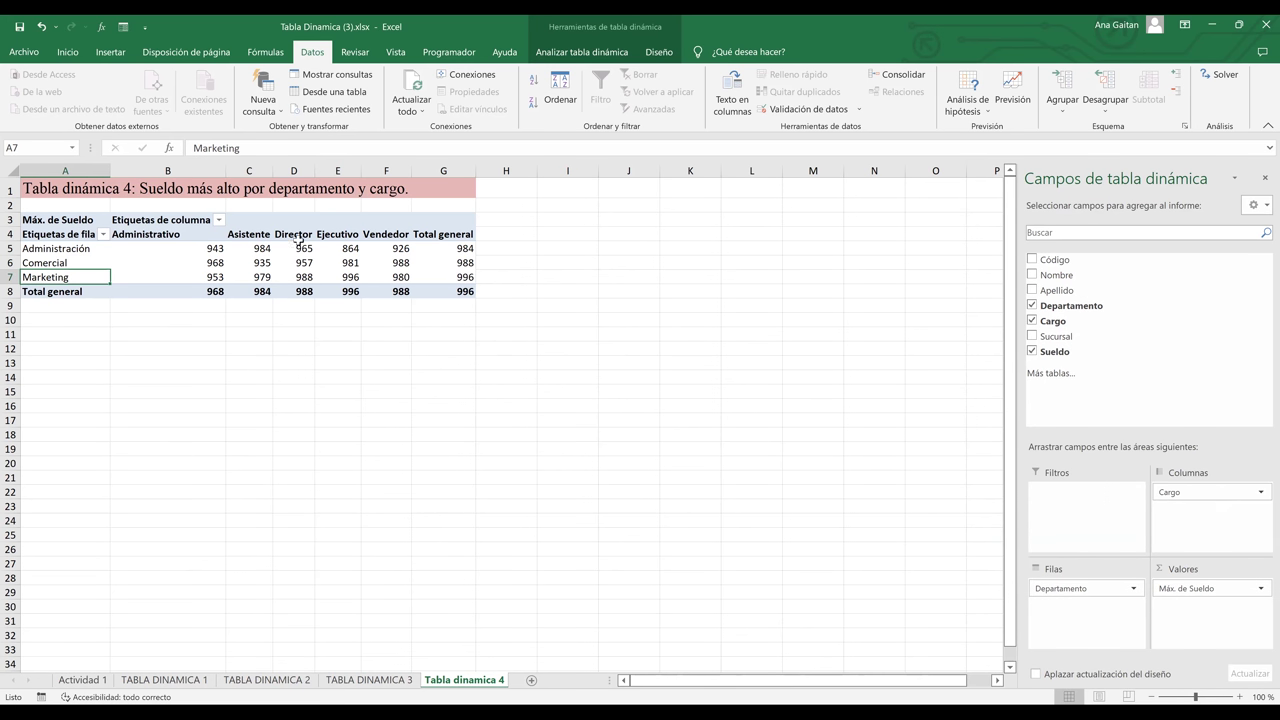
pyautogui.click(249, 170)
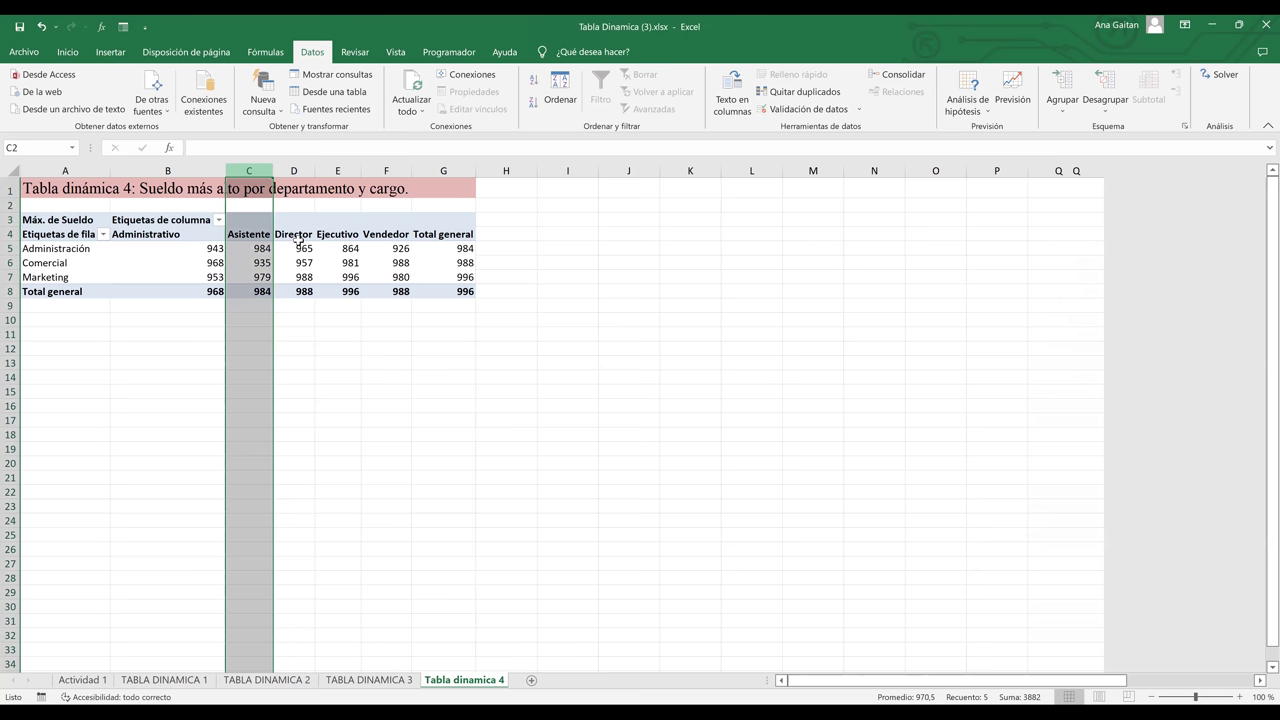
pyautogui.press('Right')
pyautogui.press('Right')
pyautogui.hotkey('ctrl', 'space')
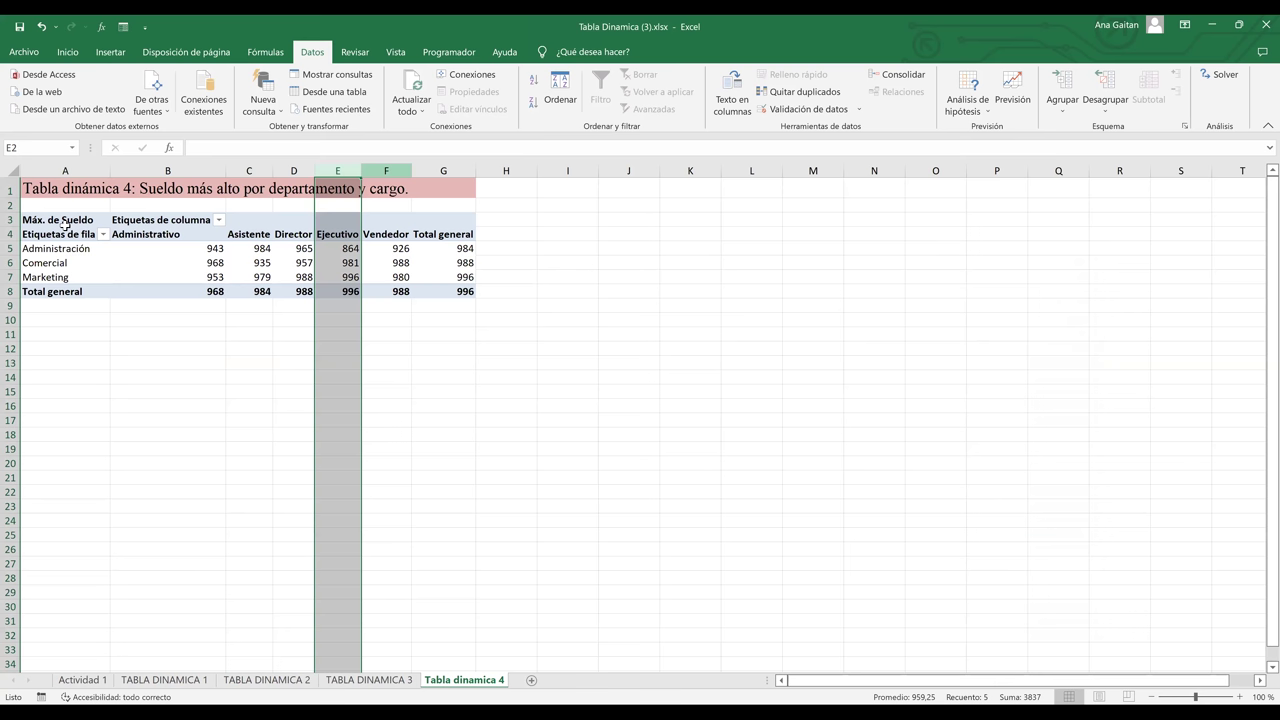
pyautogui.click(506, 334)
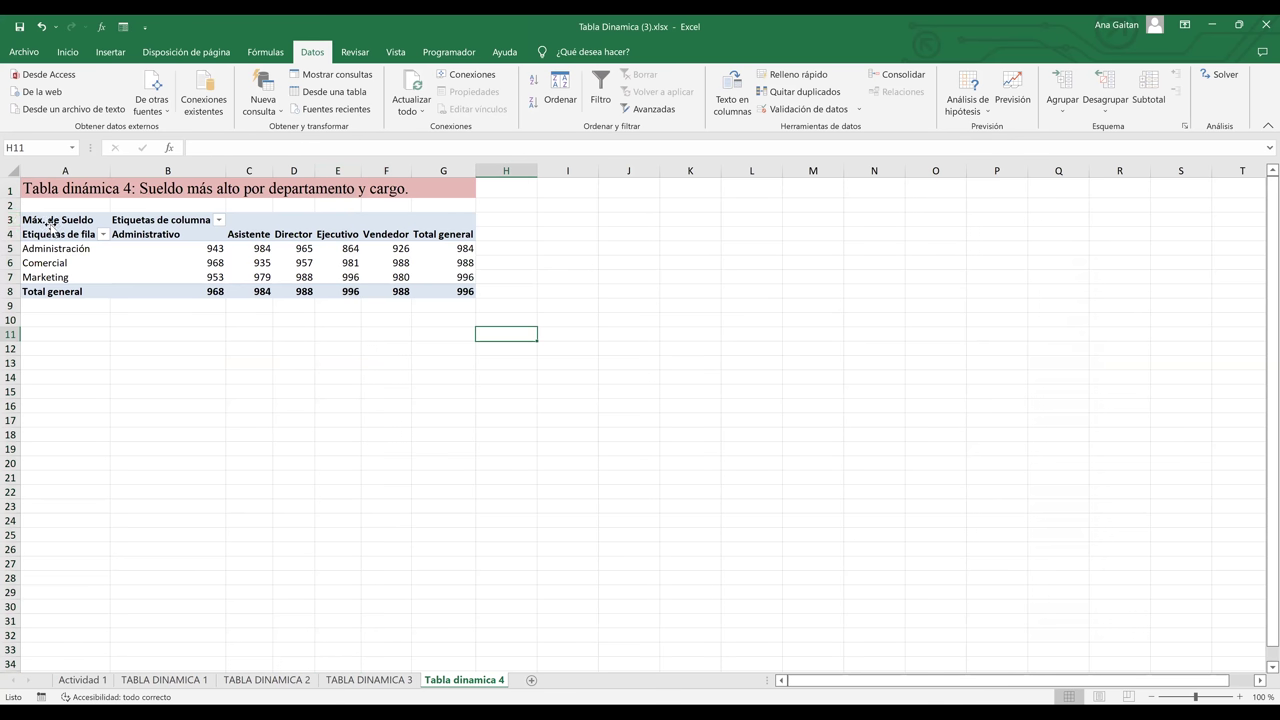
# Change the row labels caption in A4 of the fourth pivot table to "Departamento"
pyautogui.click(50, 222)
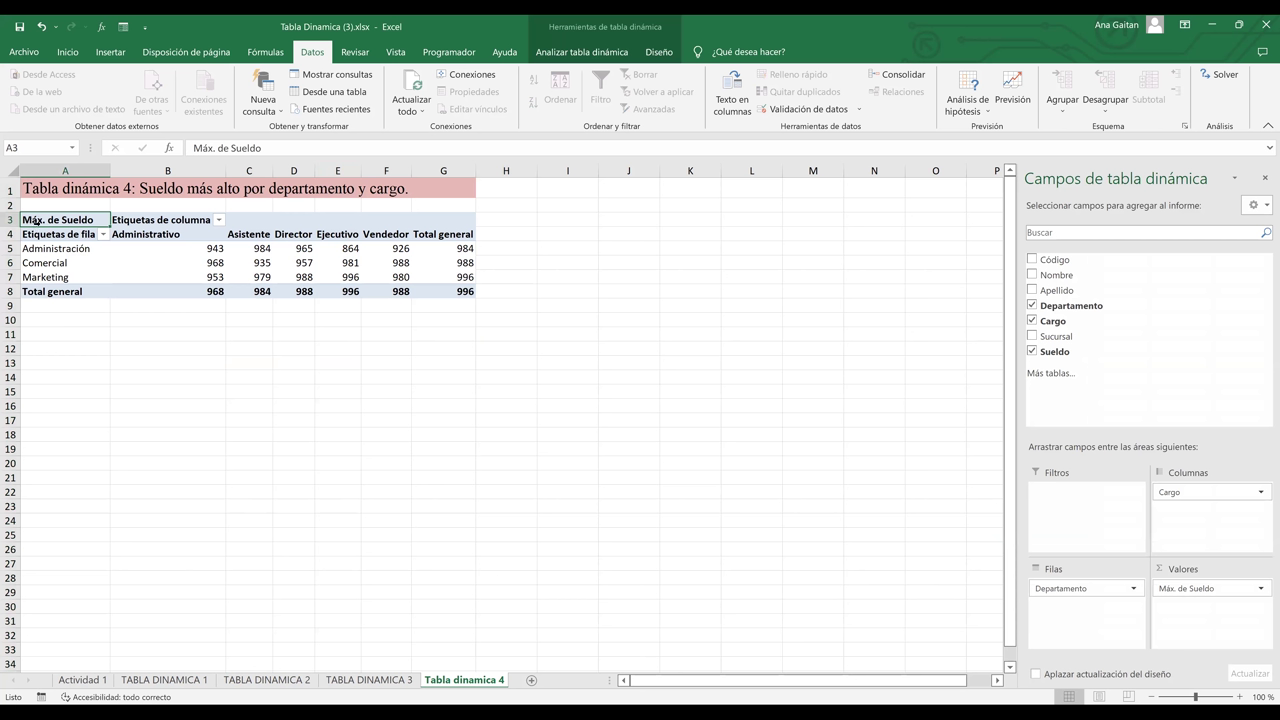
pyautogui.click(78, 234)
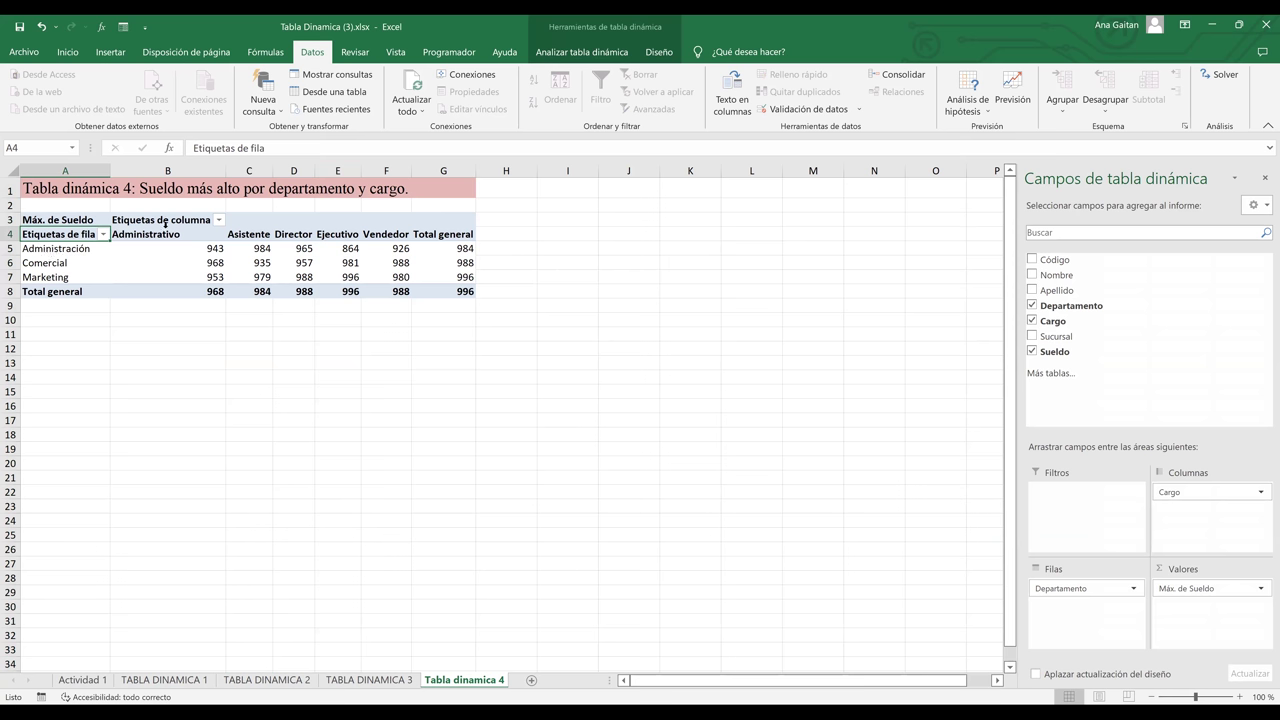
pyautogui.click(285, 152)
pyautogui.press('BackSpace')
pyautogui.press('BackSpace')
pyautogui.press('BackSpace')
pyautogui.press('BackSpace')
pyautogui.press('BackSpace')
pyautogui.press('BackSpace')
pyautogui.press('BackSpace')
pyautogui.press('BackSpace')
pyautogui.press('BackSpace')
pyautogui.press('BackSpace')
pyautogui.press('BackSpace')
pyautogui.press('BackSpace')
pyautogui.press('BackSpace')
pyautogui.press('BackSpace')
pyautogui.press('BackSpace')
pyautogui.press('BackSpace')
pyautogui.press('BackSpace')
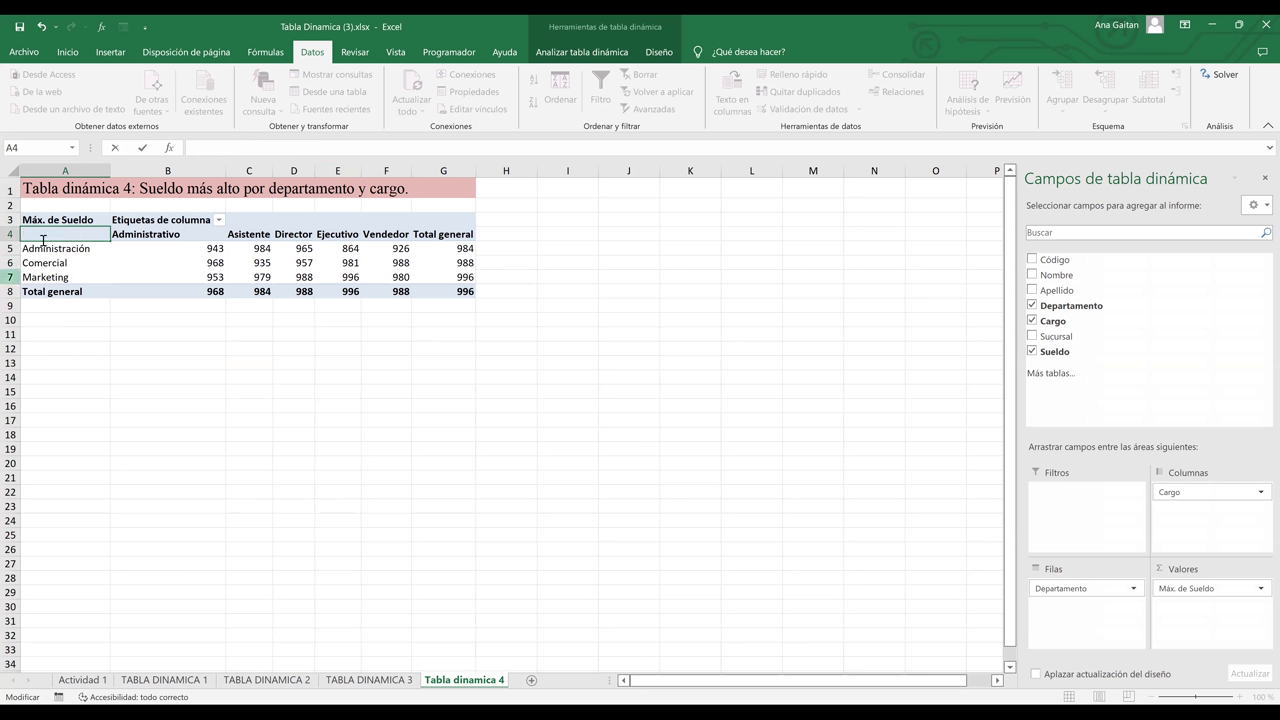
pyautogui.write('Departament')
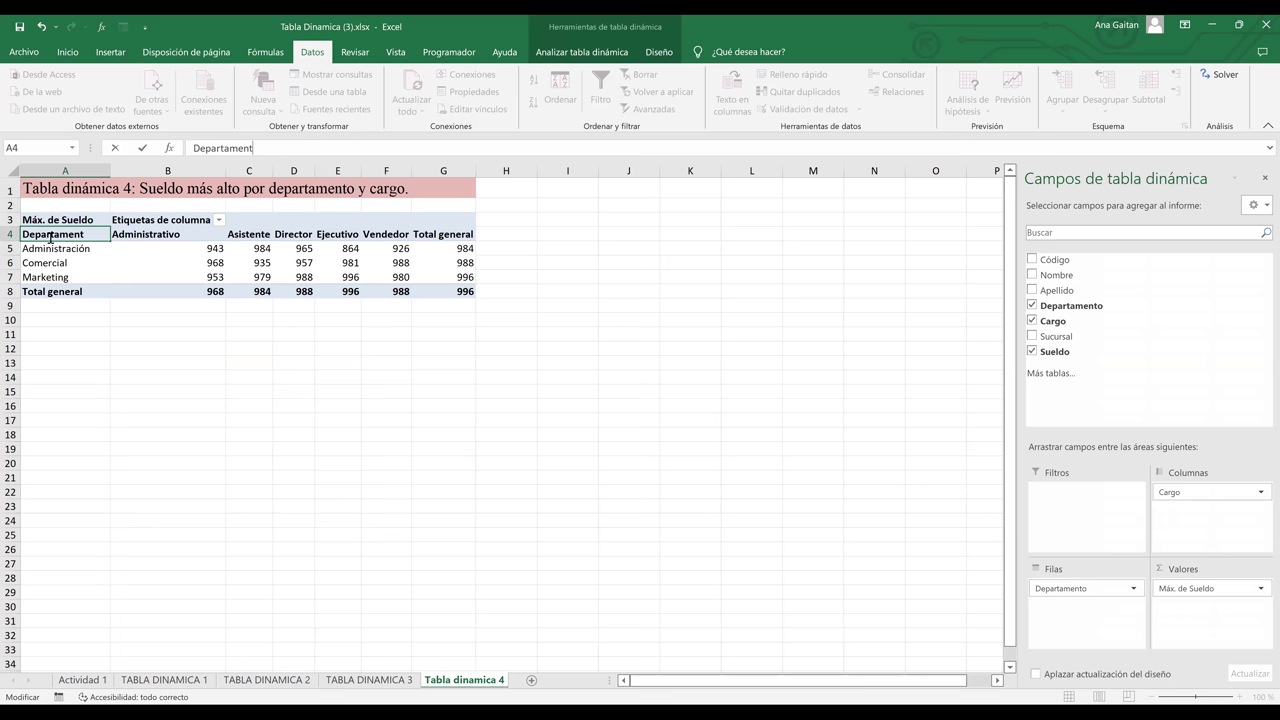
pyautogui.write('o')
pyautogui.click(130, 349)
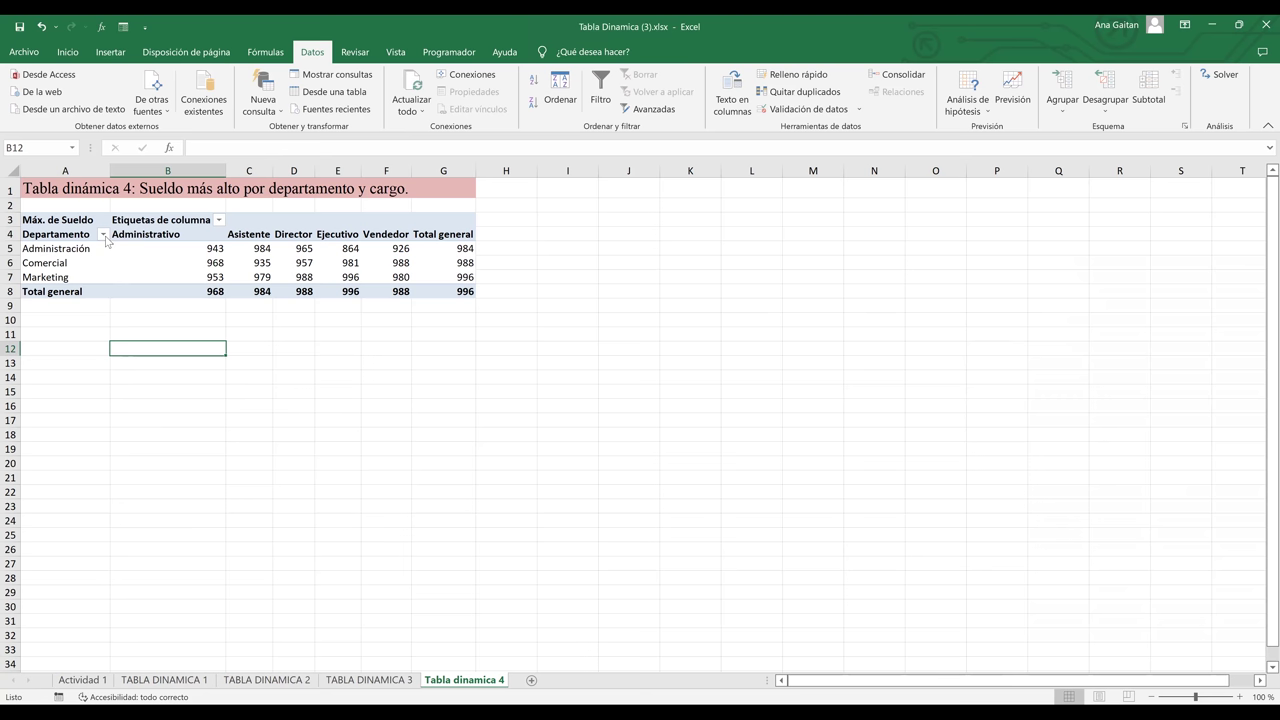
# Change the column labels caption in B3 of the fourth pivot table to "Cargos"
pyautogui.click(64, 266)
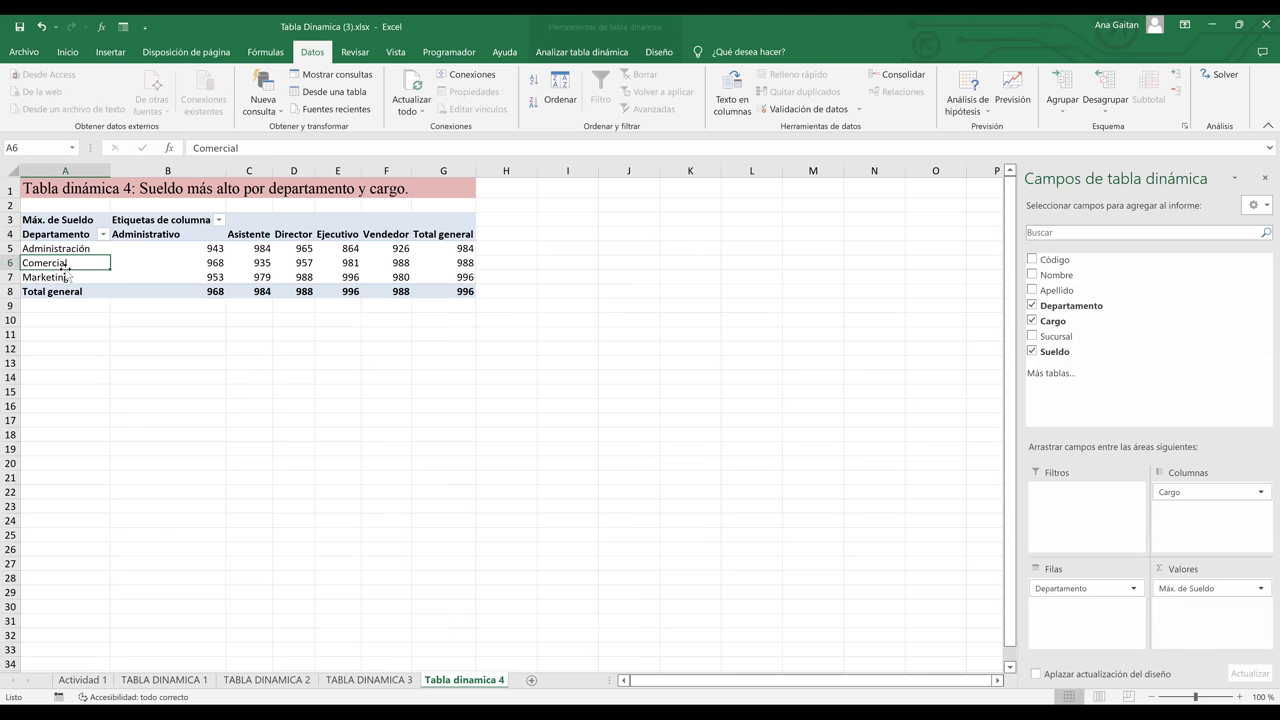
pyautogui.click(175, 219)
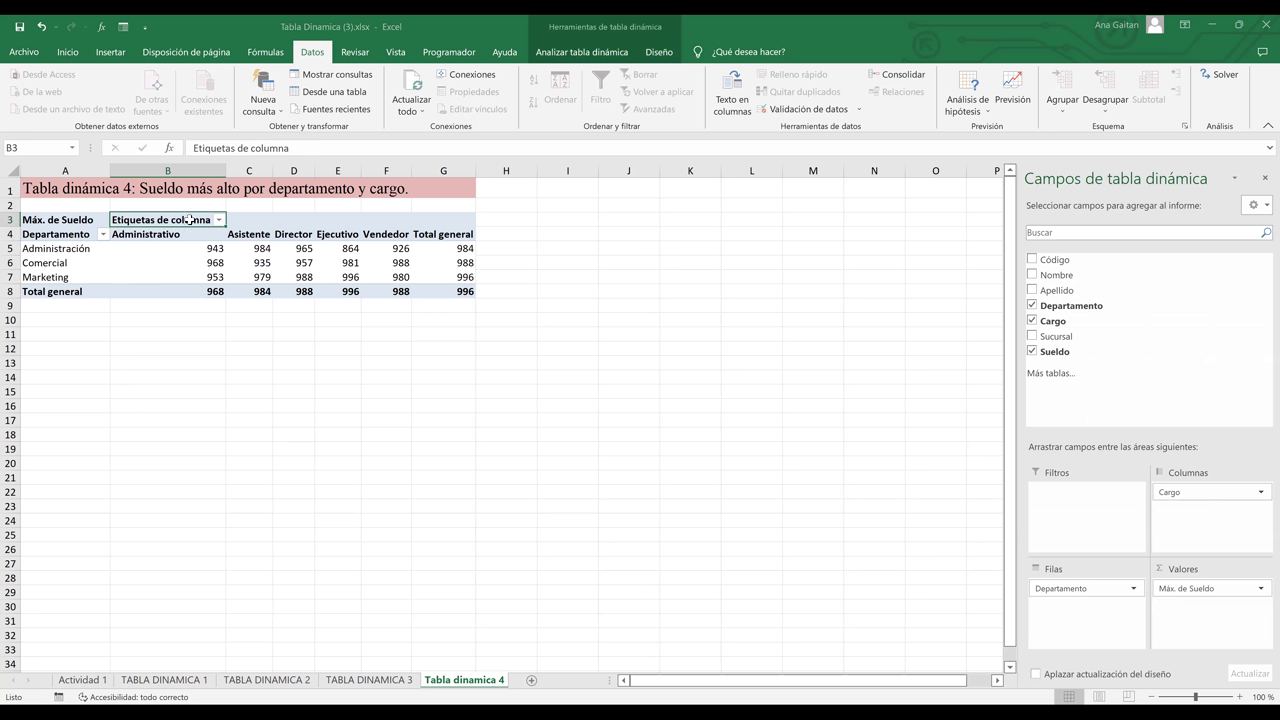
pyautogui.click(308, 152)
pyautogui.press('BackSpace')
pyautogui.press('BackSpace')
pyautogui.press('BackSpace')
pyautogui.press('BackSpace')
pyautogui.press('BackSpace')
pyautogui.press('BackSpace')
pyautogui.press('BackSpace')
pyautogui.press('BackSpace')
pyautogui.press('BackSpace')
pyautogui.press('BackSpace')
pyautogui.press('BackSpace')
pyautogui.press('BackSpace')
pyautogui.press('BackSpace')
pyautogui.press('BackSpace')
pyautogui.press('BackSpace')
pyautogui.press('BackSpace')
pyautogui.press('BackSpace')
pyautogui.press('BackSpace')
pyautogui.press('BackSpace')
pyautogui.press('BackSpace')
pyautogui.write('Cargos')
pyautogui.click(346, 406)
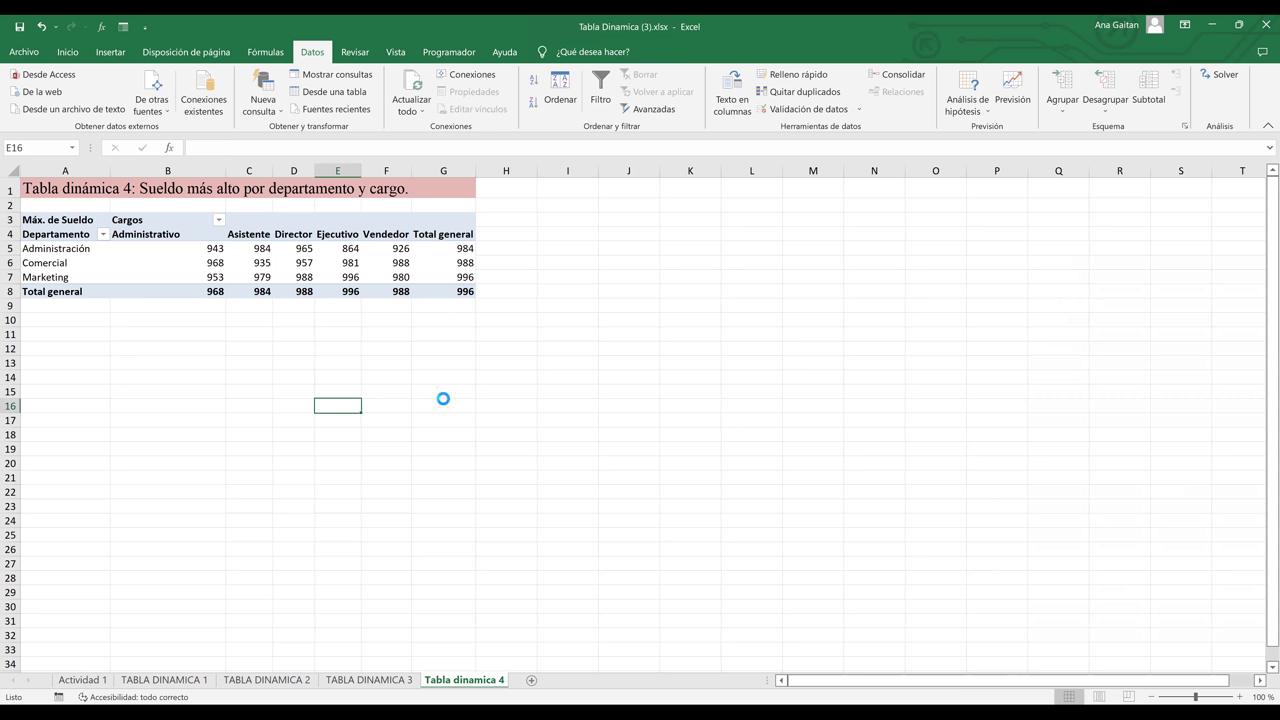
# Rename the Máx. de Sueldo value field in A3 as "Sueldo mas alto"
pyautogui.keyDown('ctrl'); pyautogui.scroll(6, 443, 399); pyautogui.keyUp('ctrl')
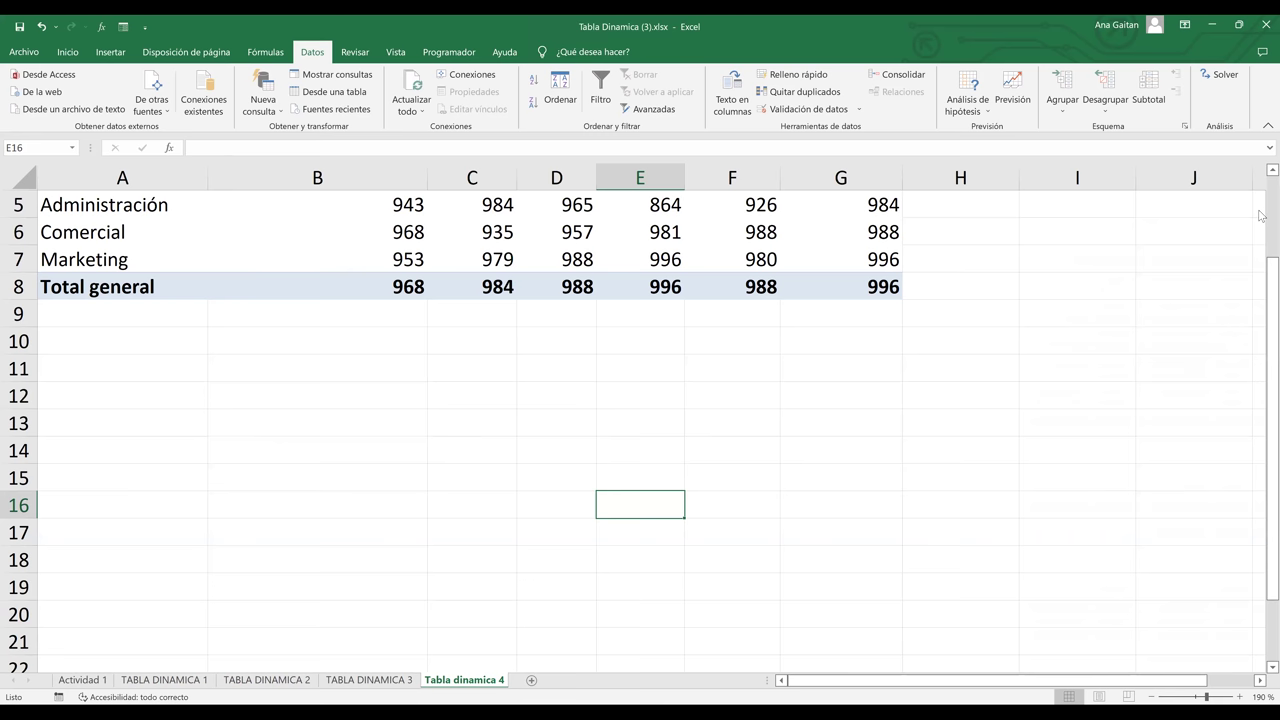
pyautogui.scroll(1, 171, 280)
pyautogui.keyDown('ctrl'); pyautogui.scroll(1, 171, 280); pyautogui.keyUp('ctrl')
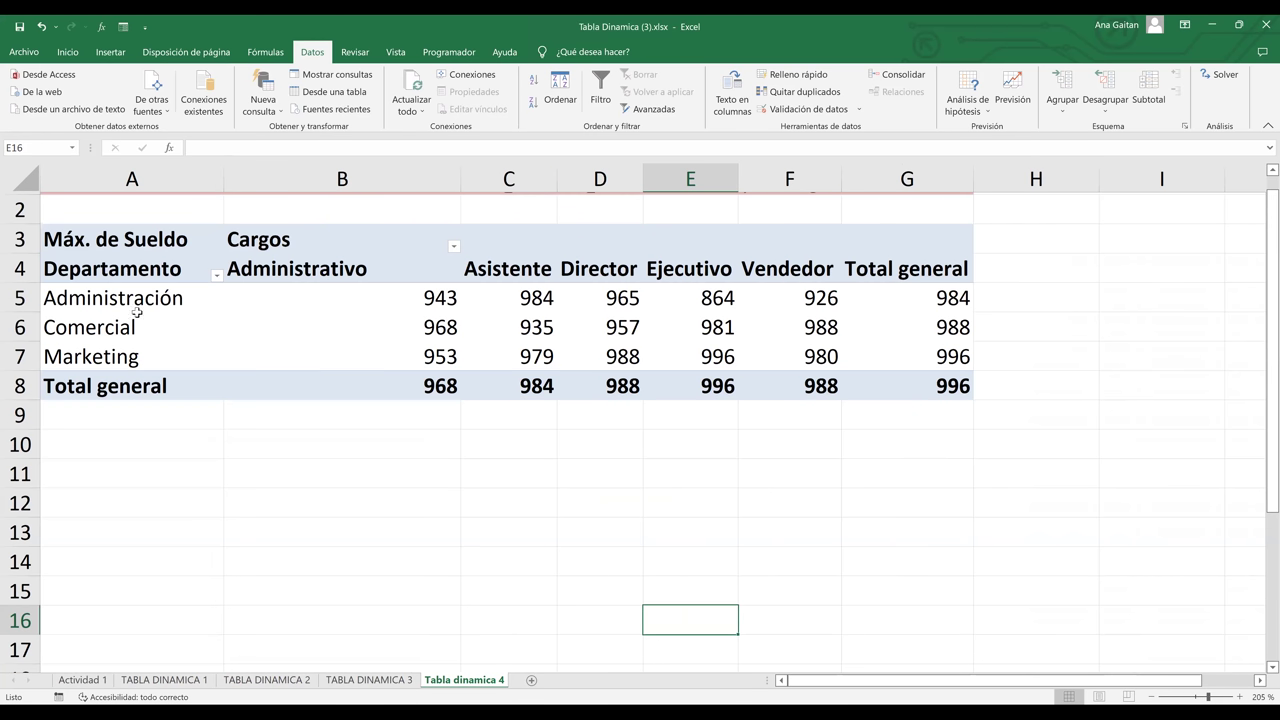
pyautogui.moveTo(128, 300); pyautogui.dragTo(128, 372)
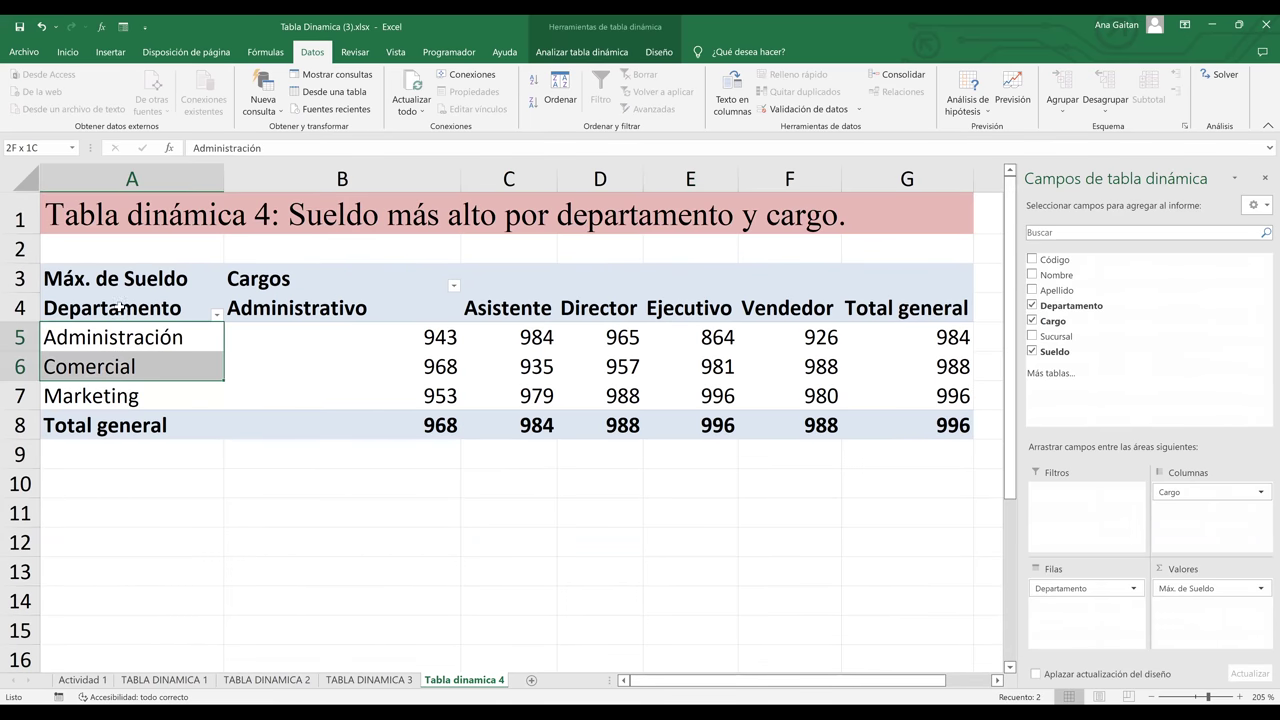
pyautogui.press('Up')
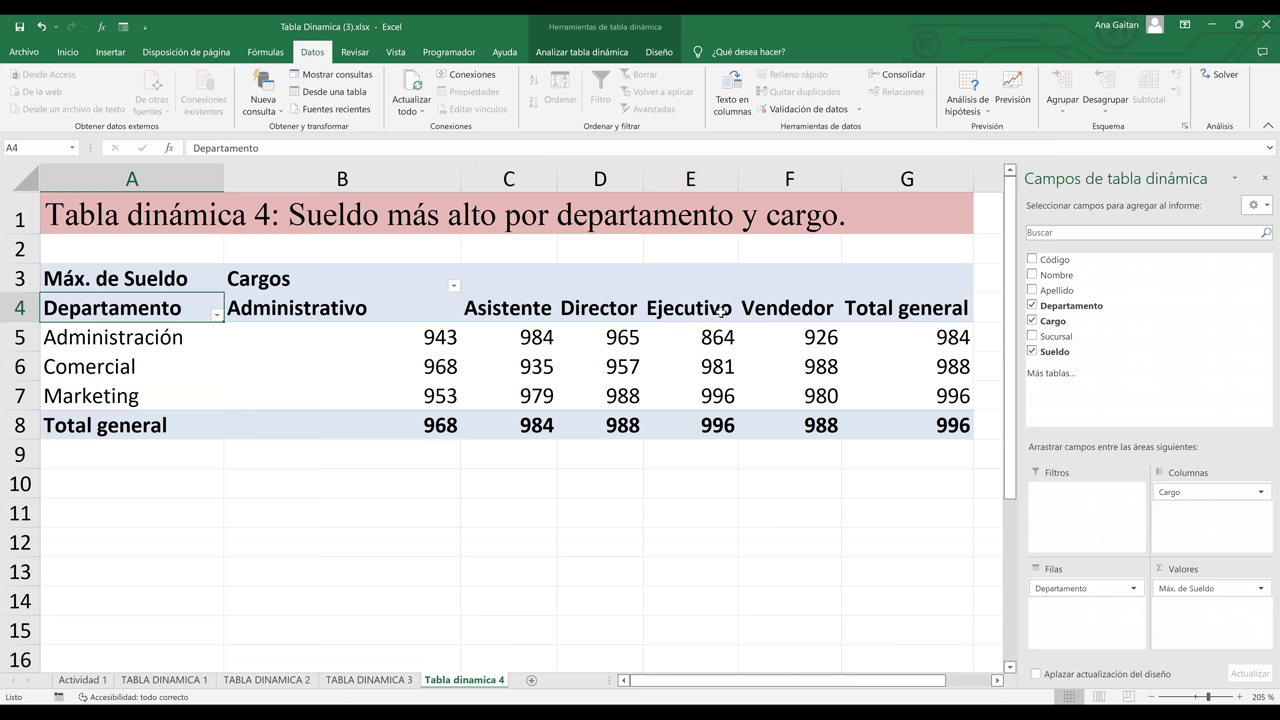
pyautogui.moveTo(508, 308); pyautogui.dragTo(720, 312)
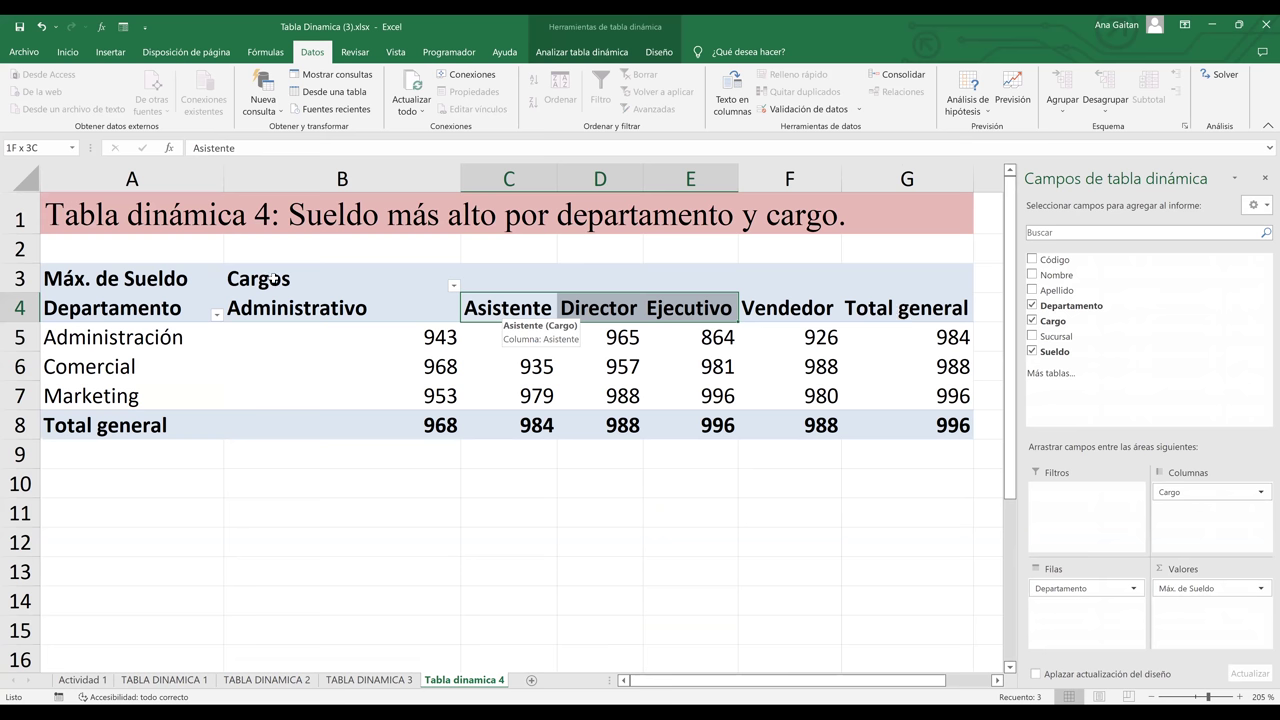
pyautogui.click(132, 281)
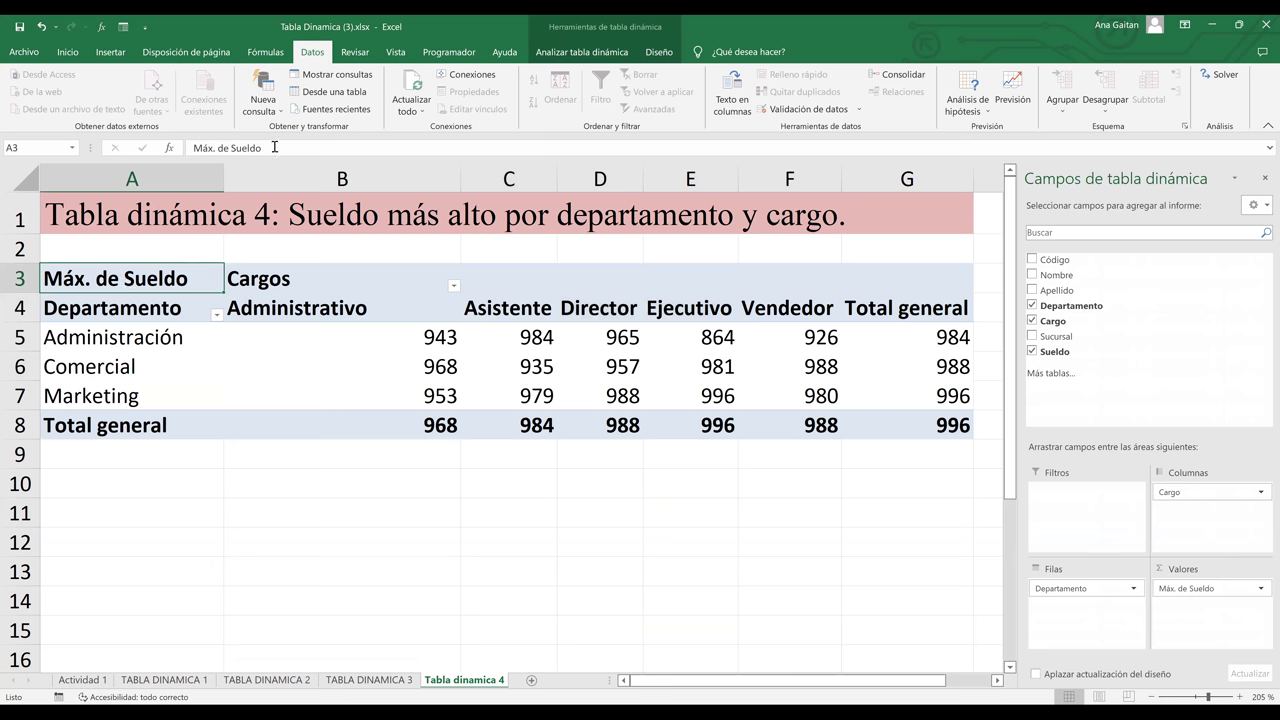
pyautogui.moveTo(274, 147); pyautogui.dragTo(250, 148)
pyautogui.hotkey('ctrl', 'a')
pyautogui.press('BackSpace')
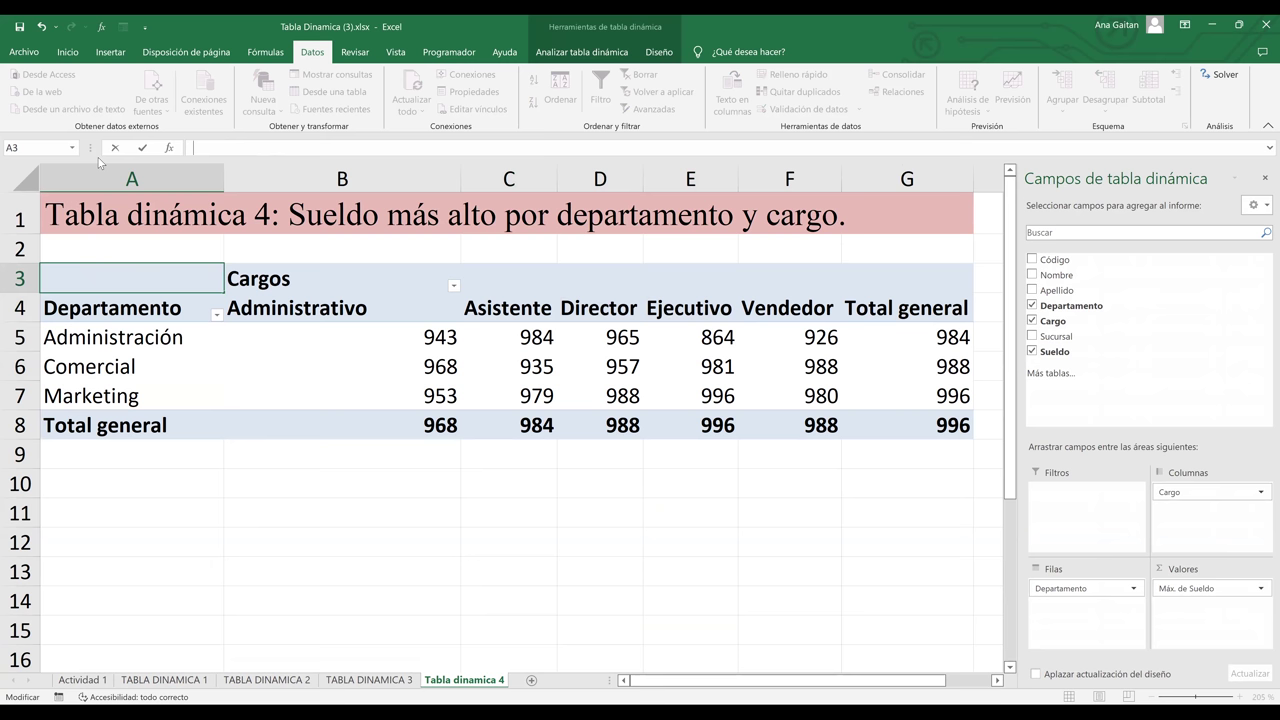
pyautogui.write('Sueldo ma')
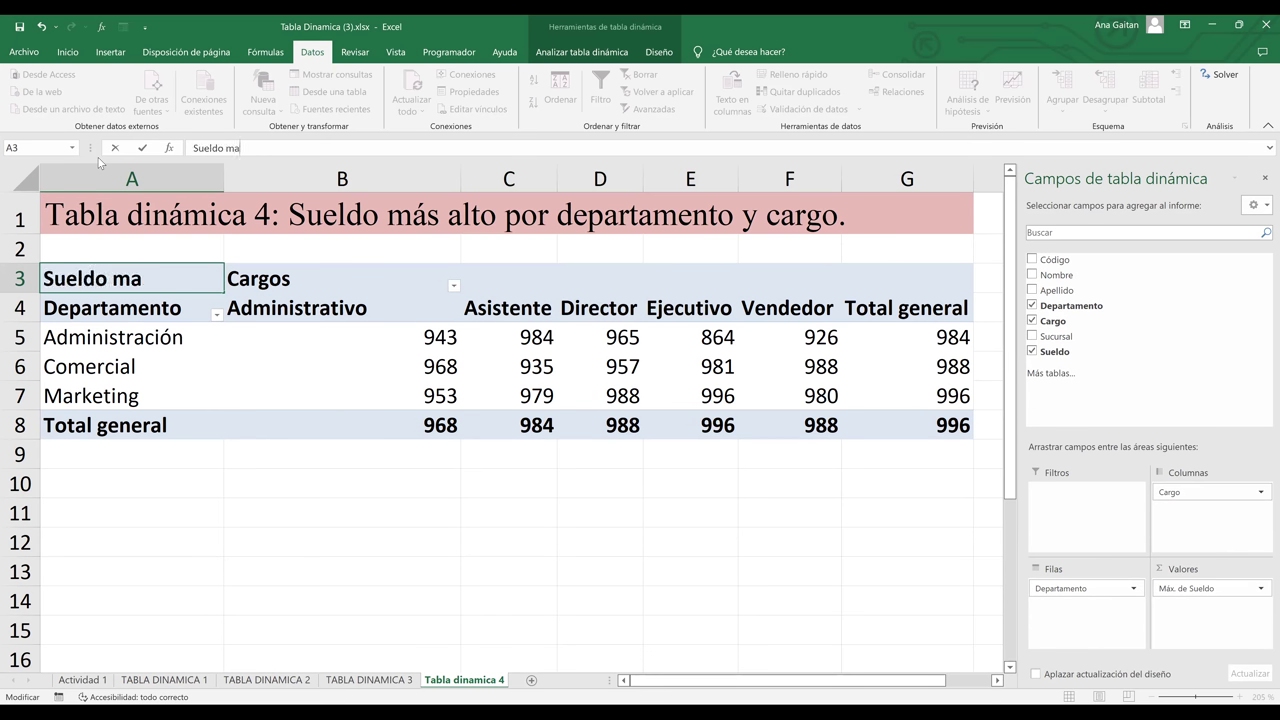
pyautogui.write('s alto')
pyautogui.press('Return')
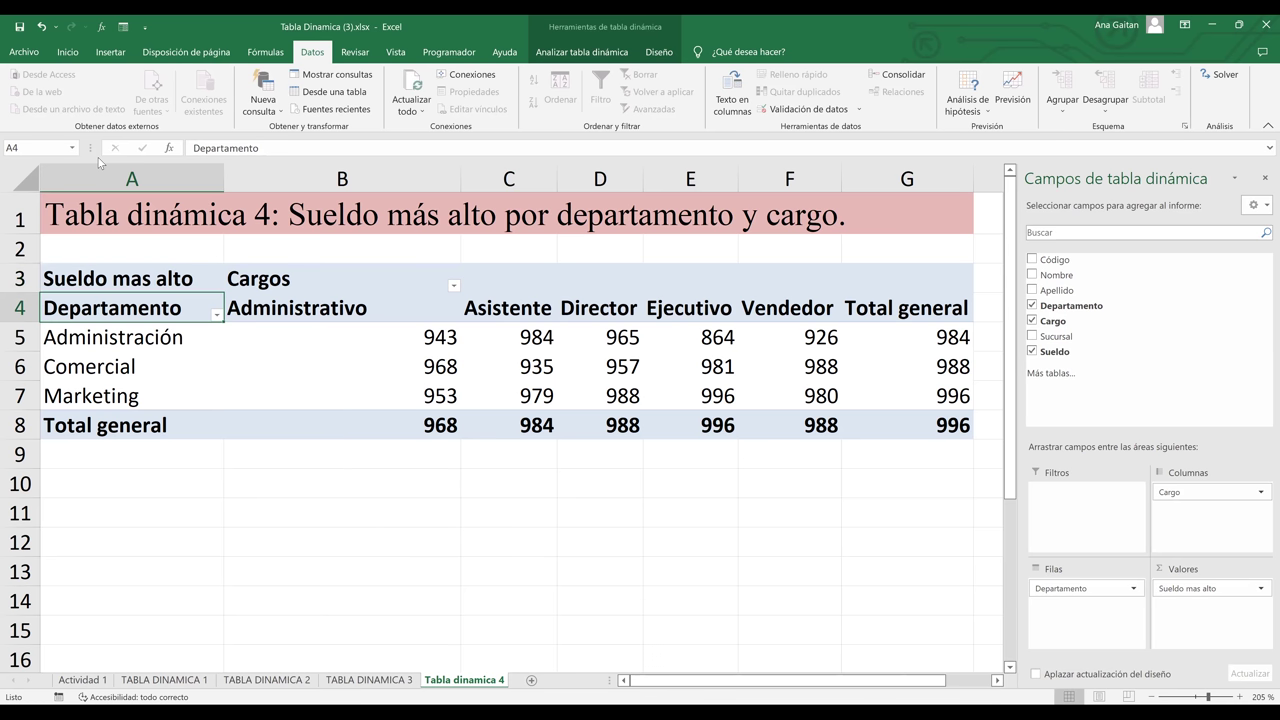
# Format the salary values in B5:G7 as Contabilidad with the "$ Español (El Salvador)" symbol
pyautogui.click(84, 282)
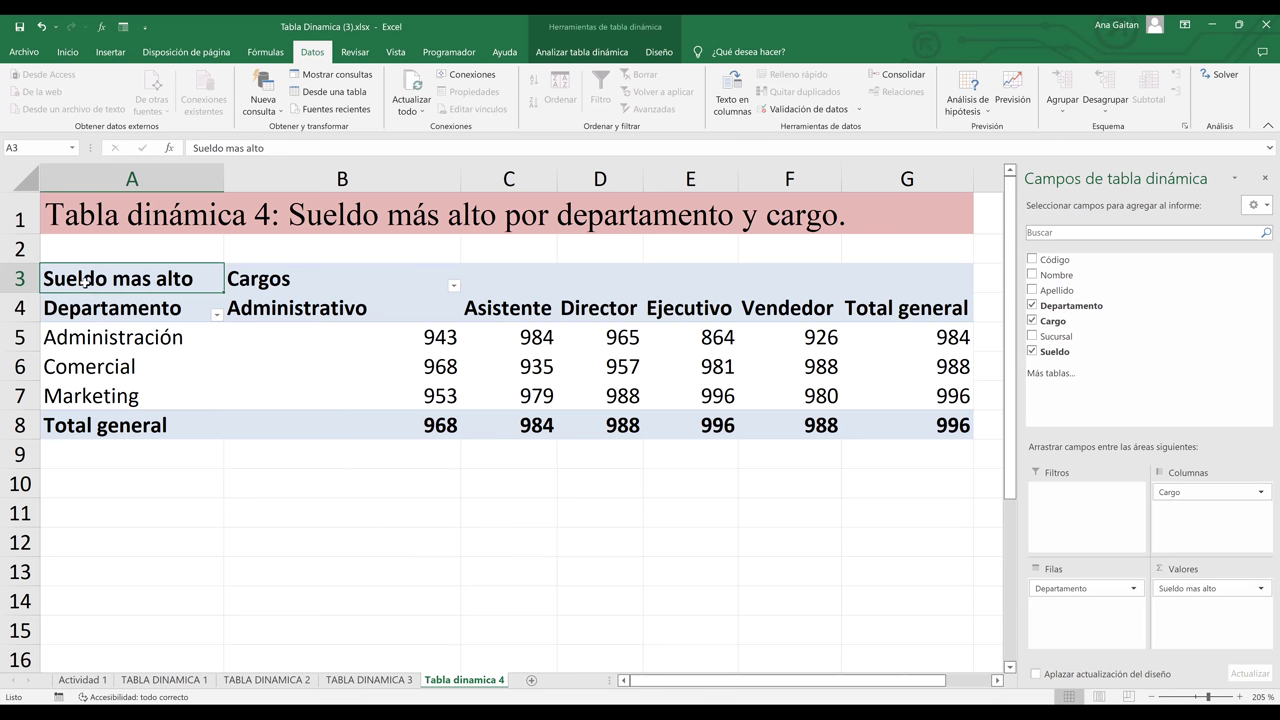
pyautogui.click(140, 320)
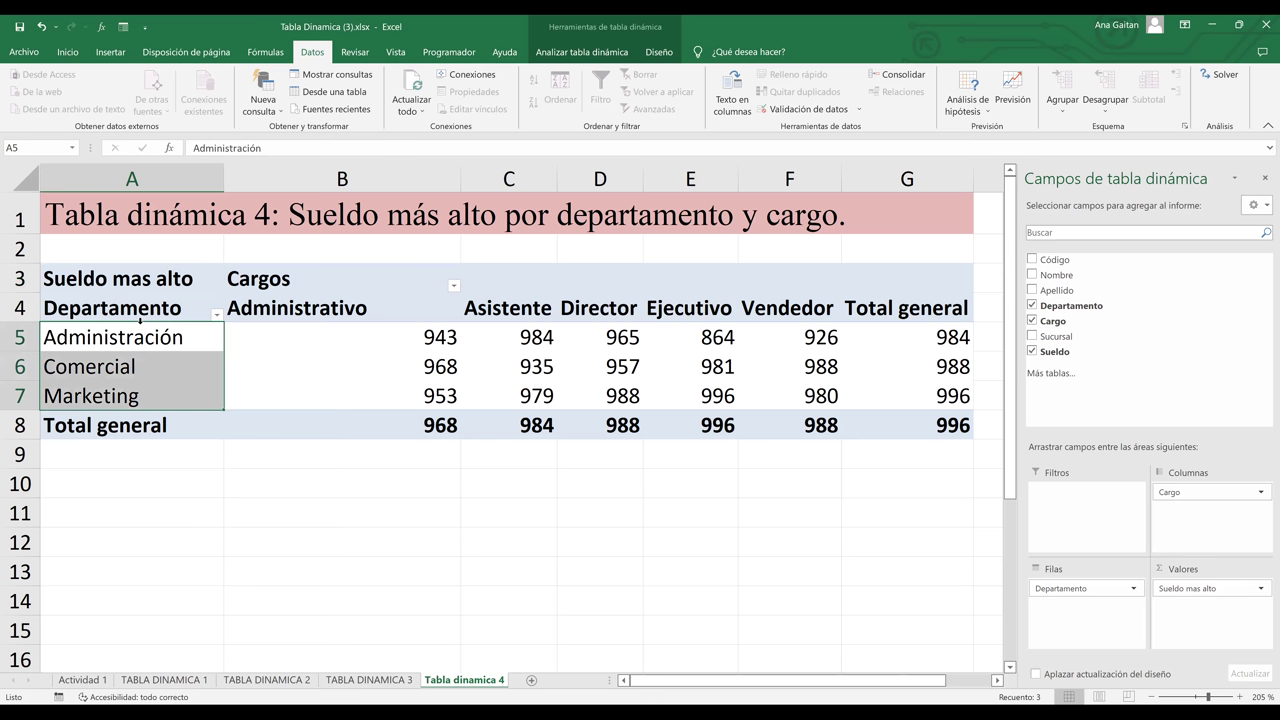
pyautogui.click(297, 276)
pyautogui.click(516, 312)
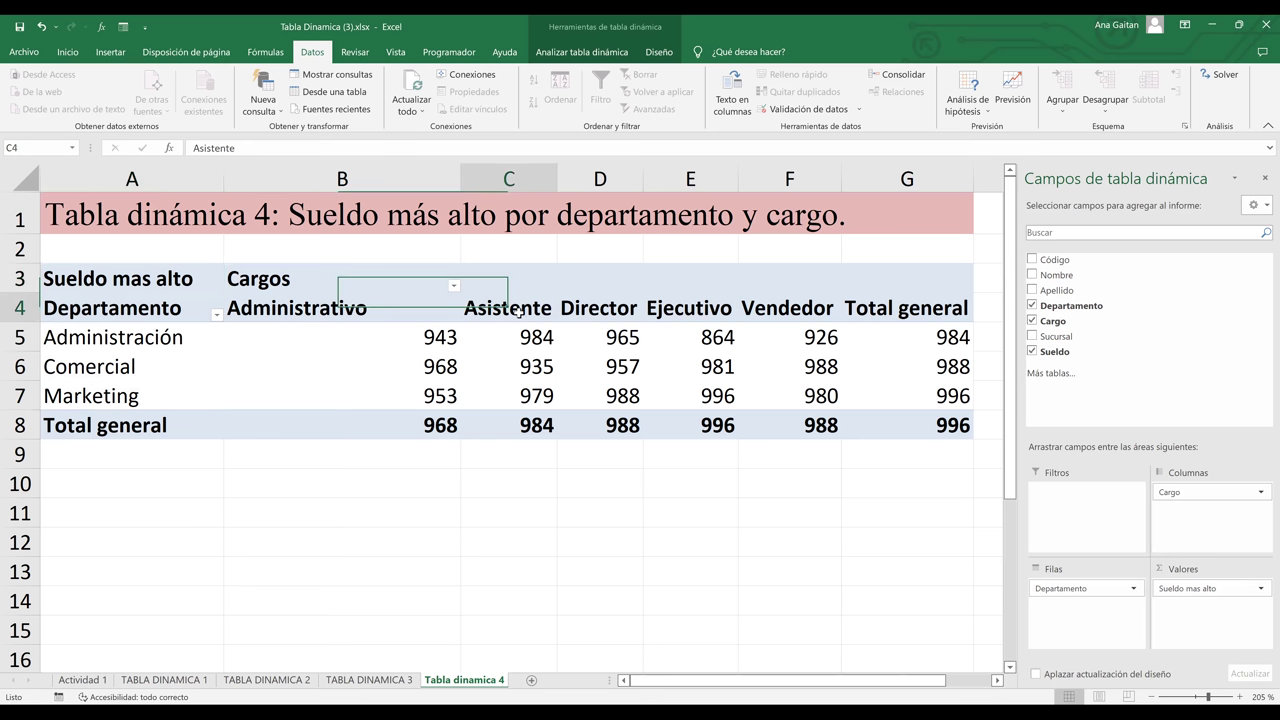
pyautogui.press('Down')
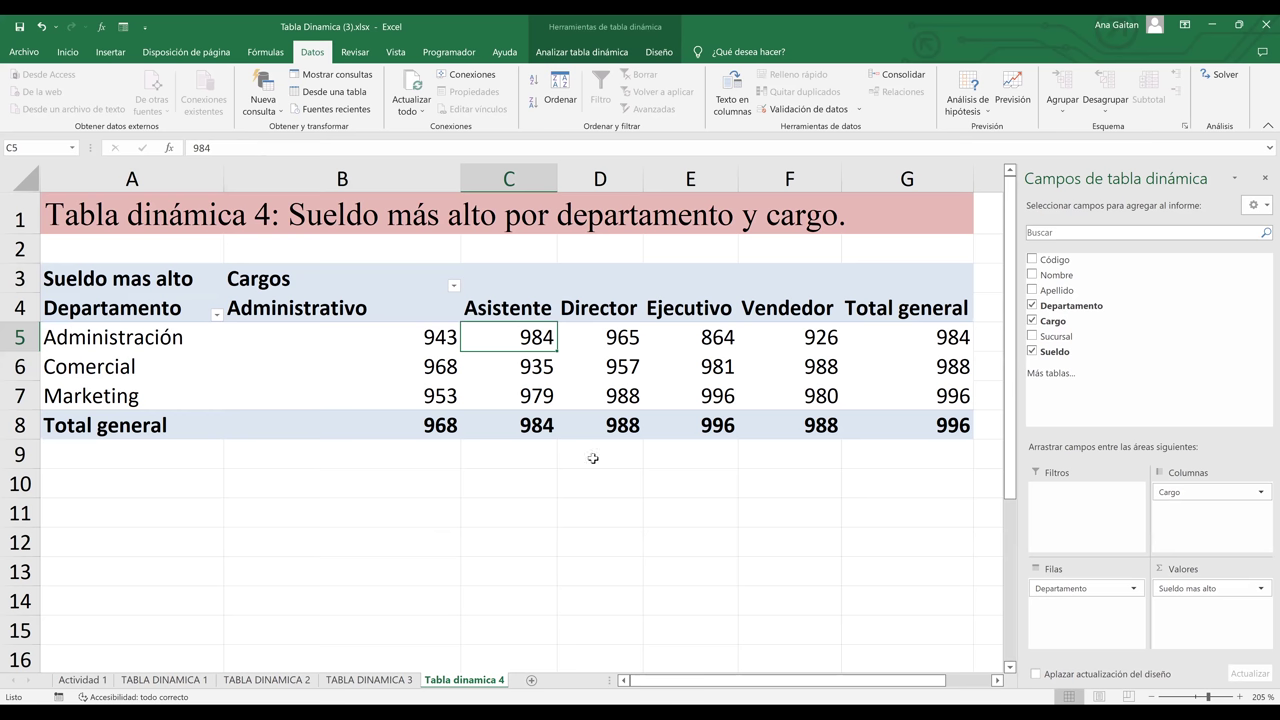
pyautogui.moveTo(448, 340); pyautogui.dragTo(812, 378)
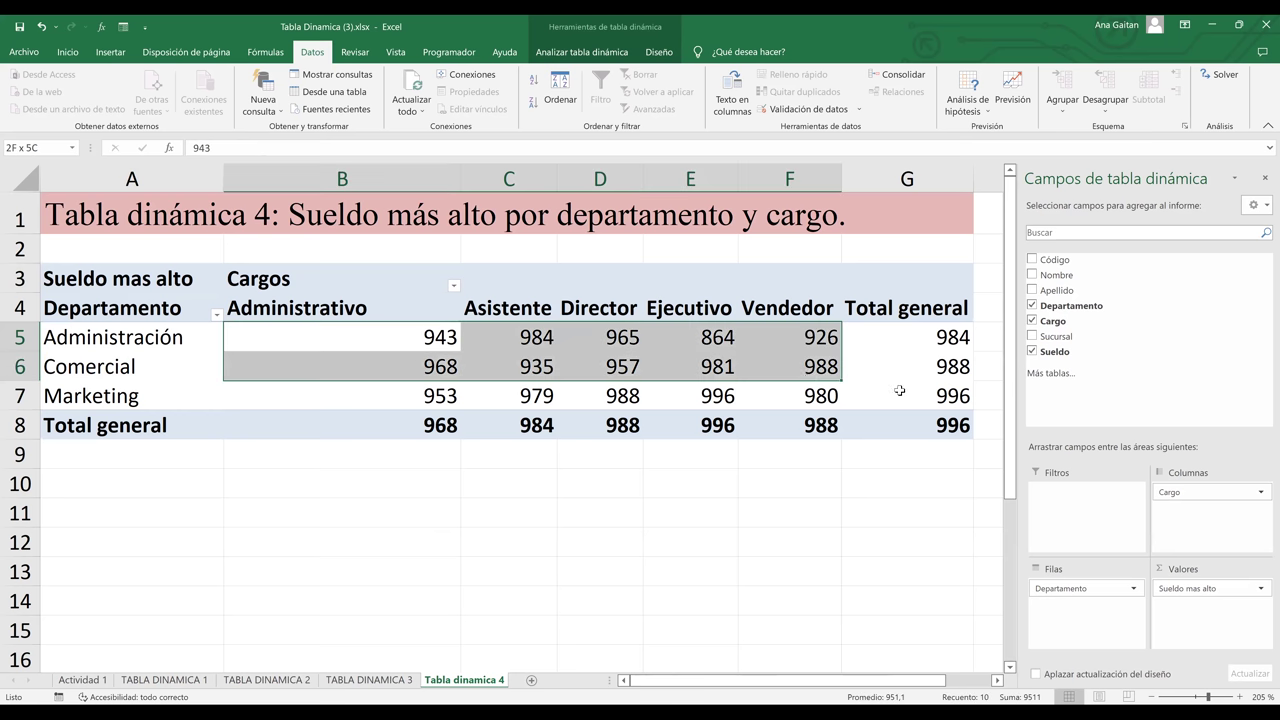
pyautogui.moveTo(900, 390); pyautogui.dragTo(902, 393)
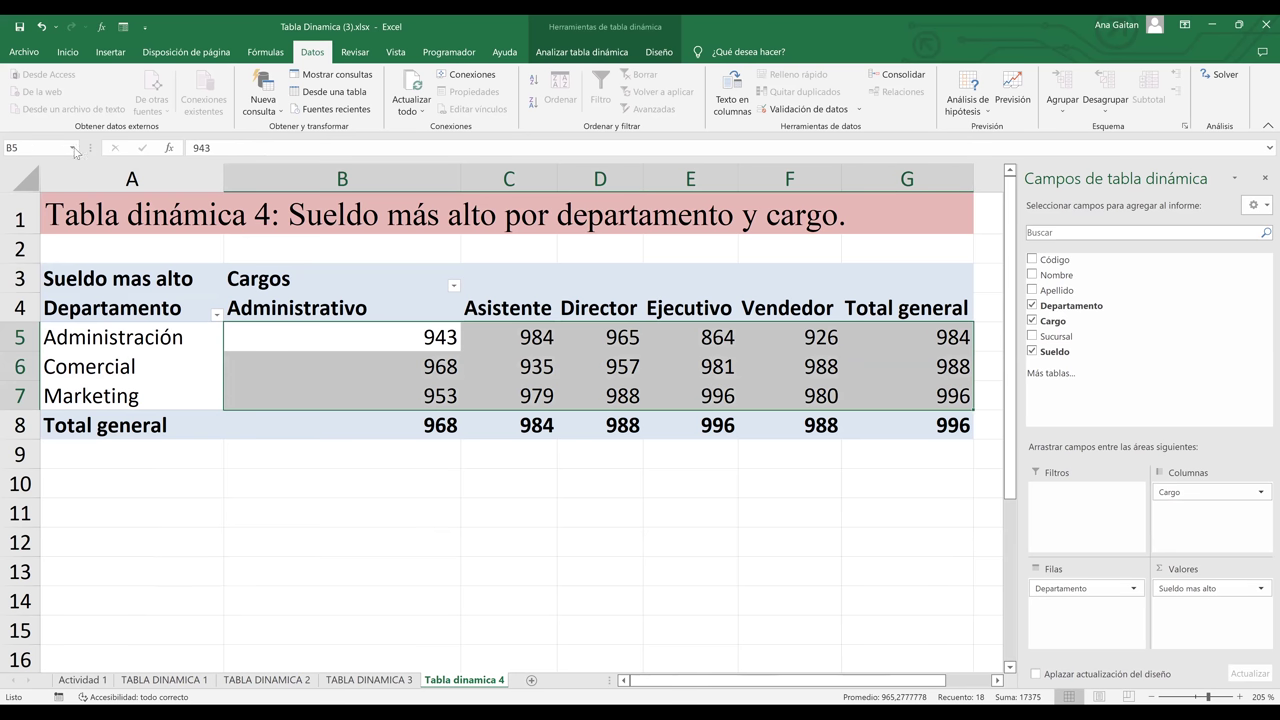
pyautogui.click(68, 53)
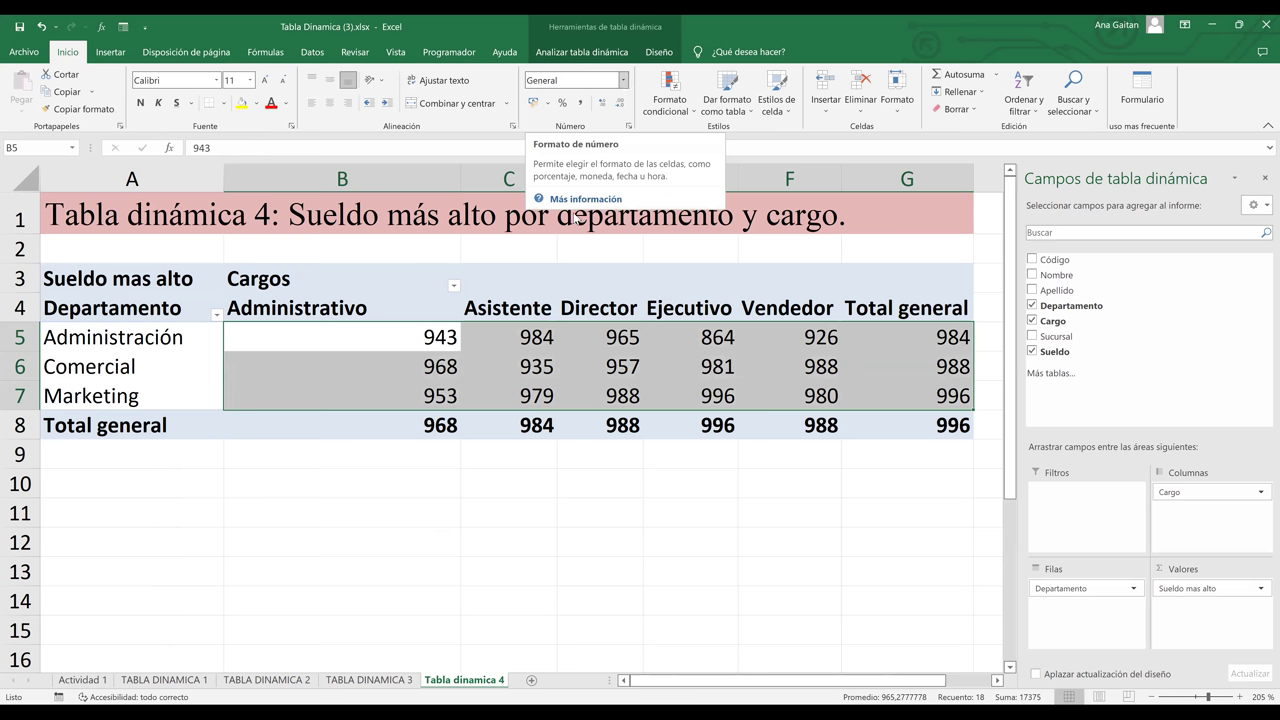
pyautogui.hotkey('alt', 'h')
pyautogui.press('n')
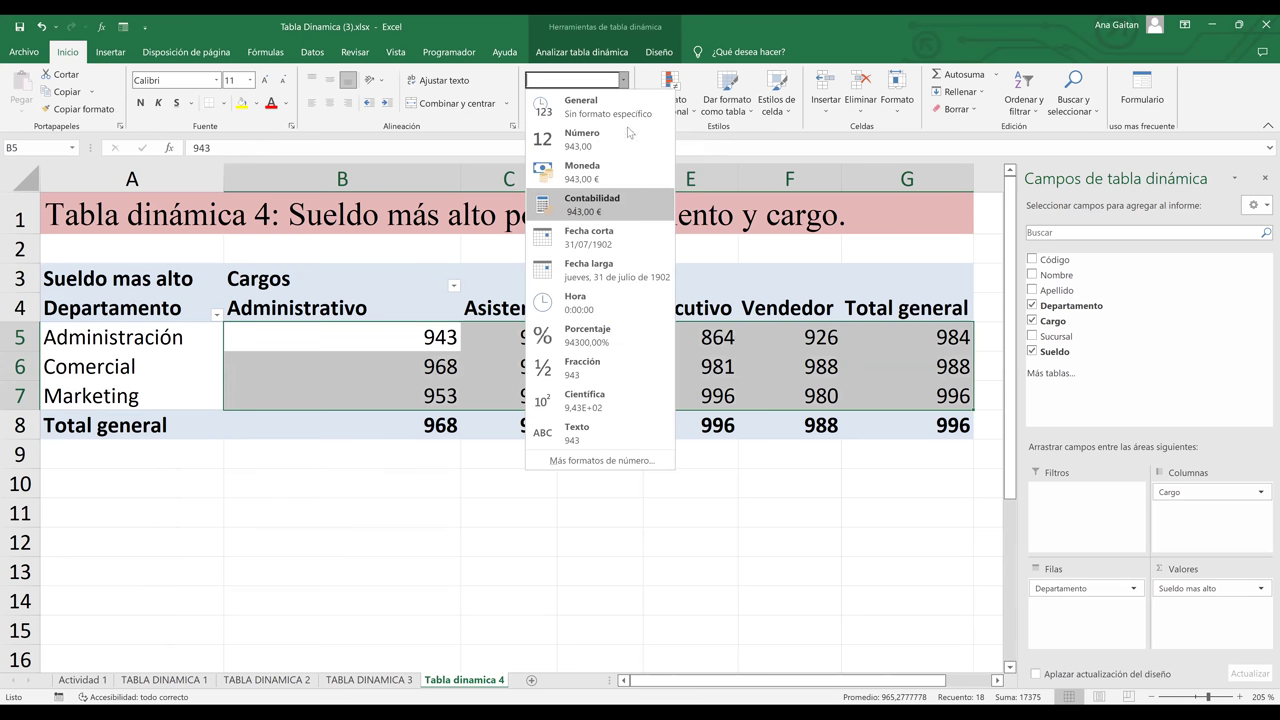
pyautogui.press('Return')
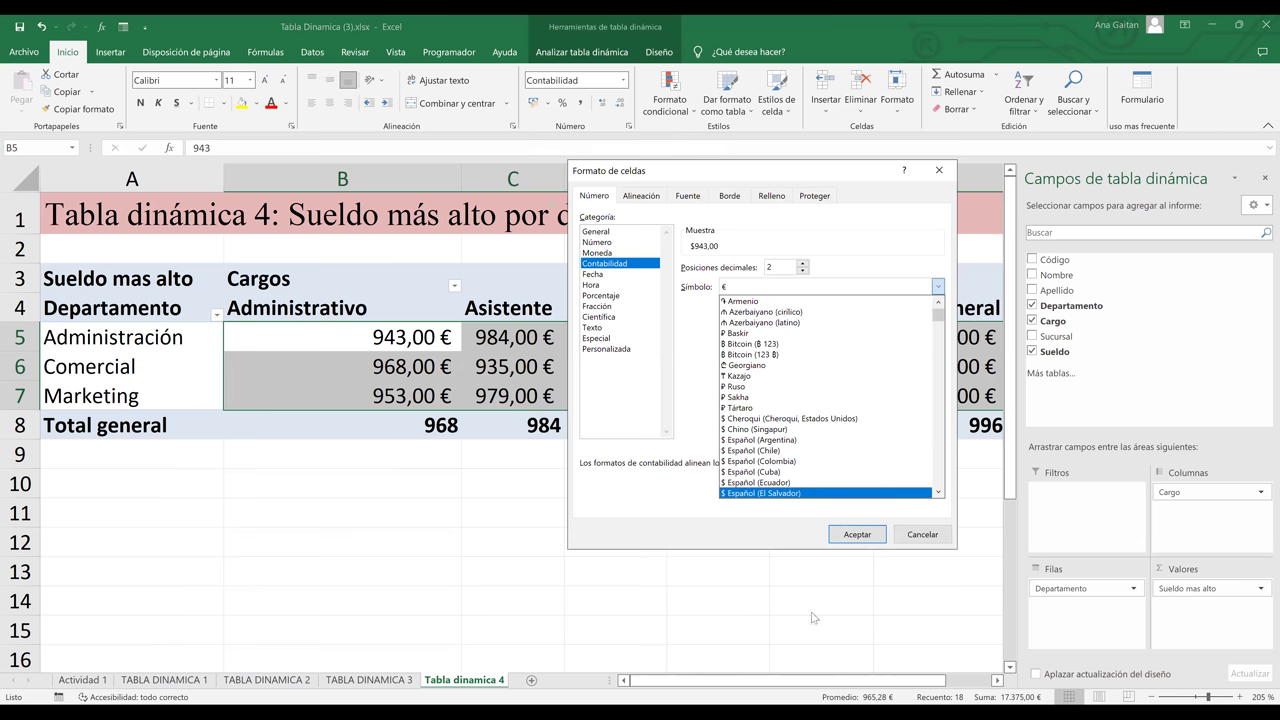
pyautogui.click(866, 537)
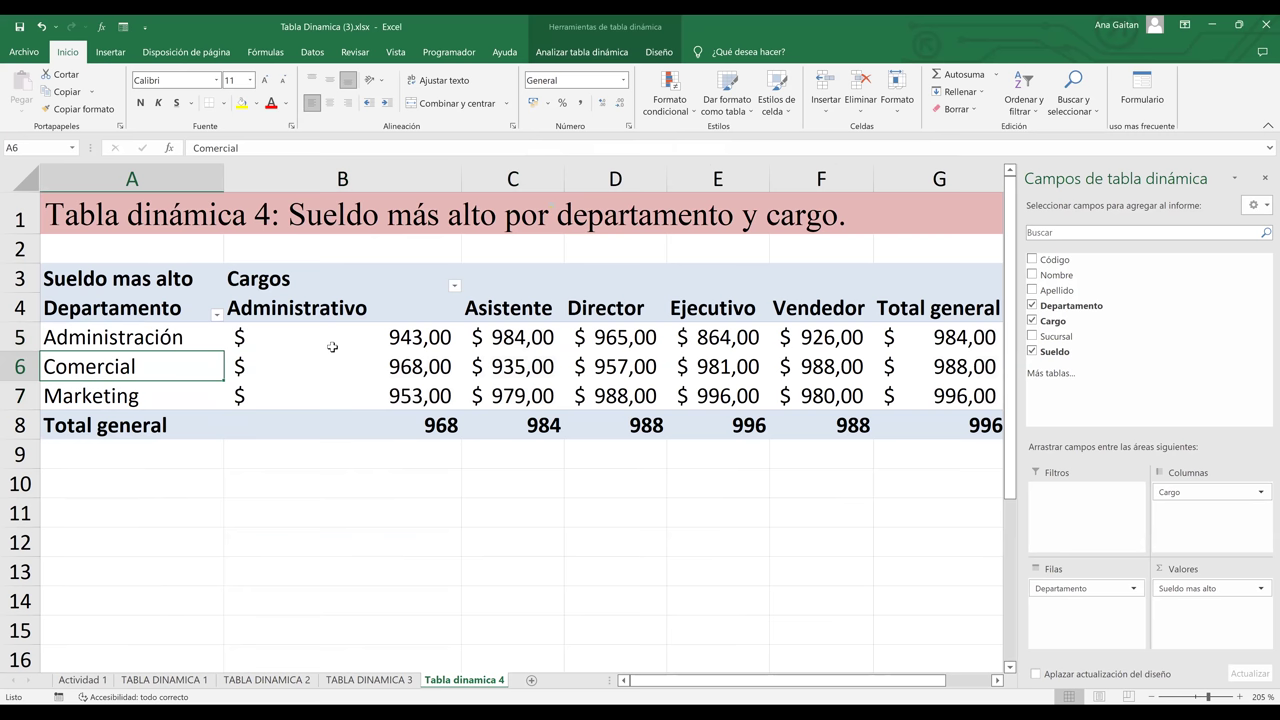
# Try the Porcentaje and Moneda formats on the salary values in B5:G7 and undo them
pyautogui.click(332, 340)
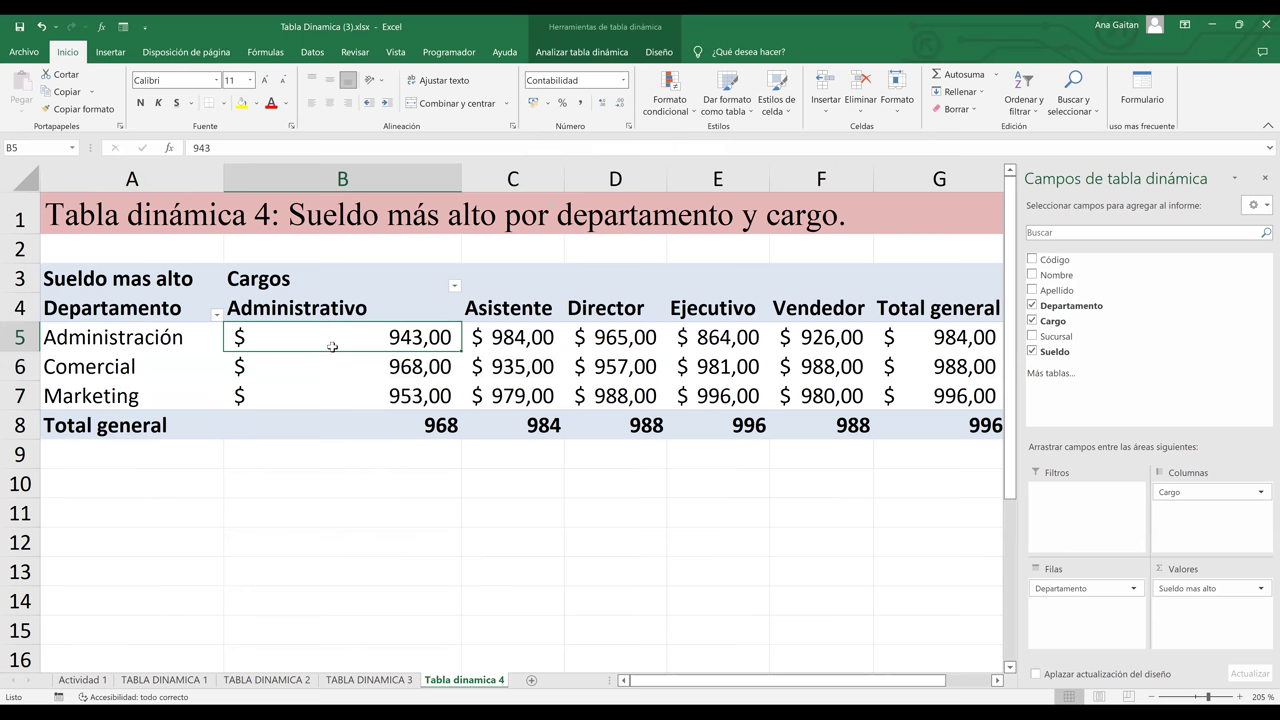
pyautogui.click(494, 346)
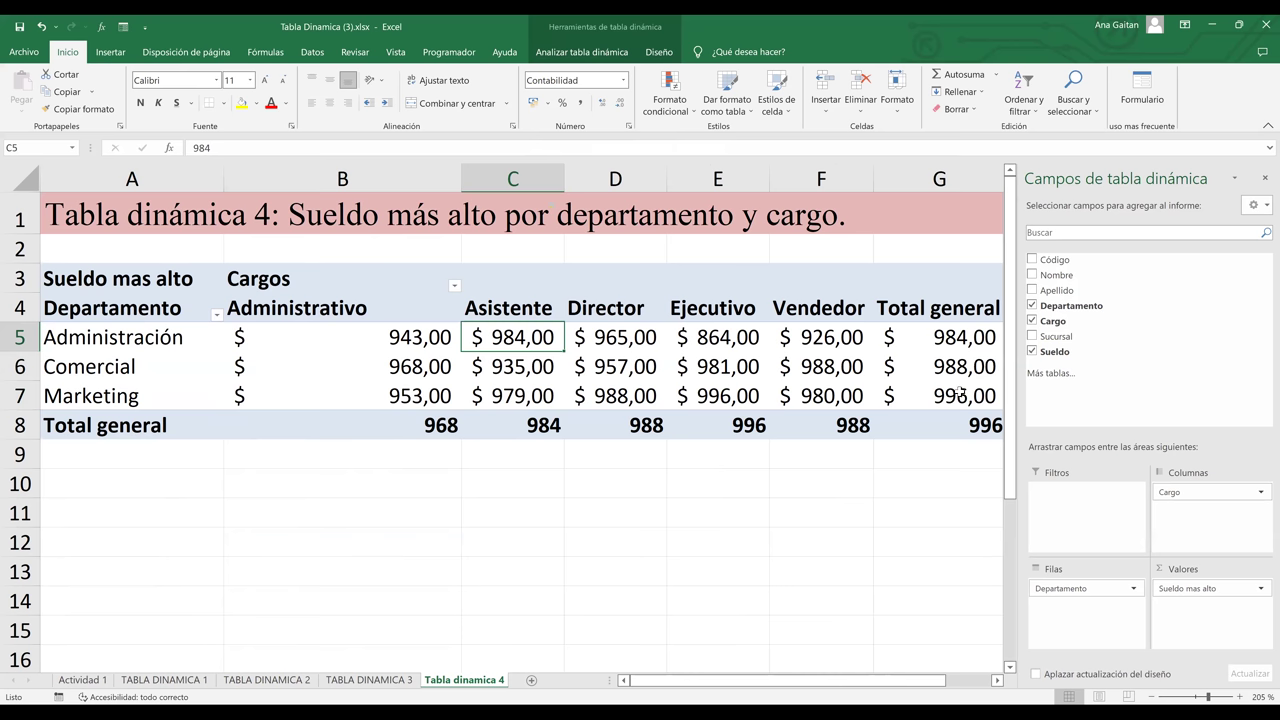
pyautogui.moveTo(395, 337); pyautogui.dragTo(958, 394)
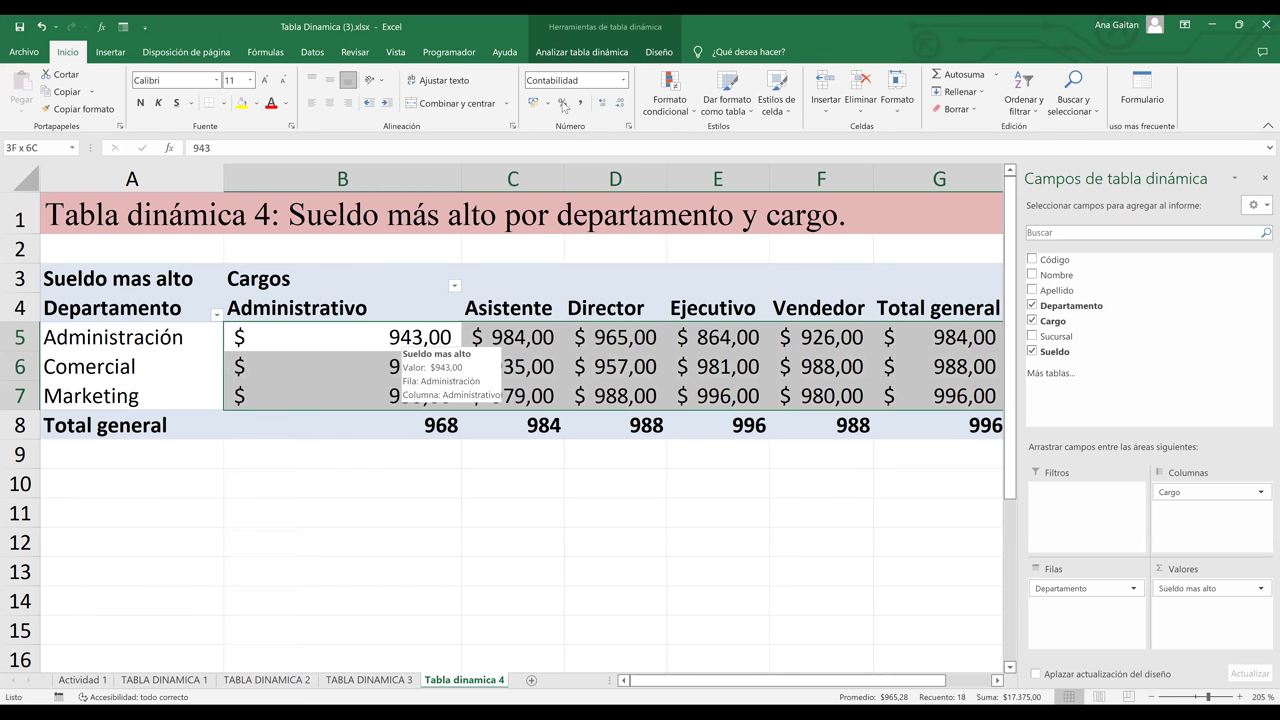
pyautogui.click(563, 105)
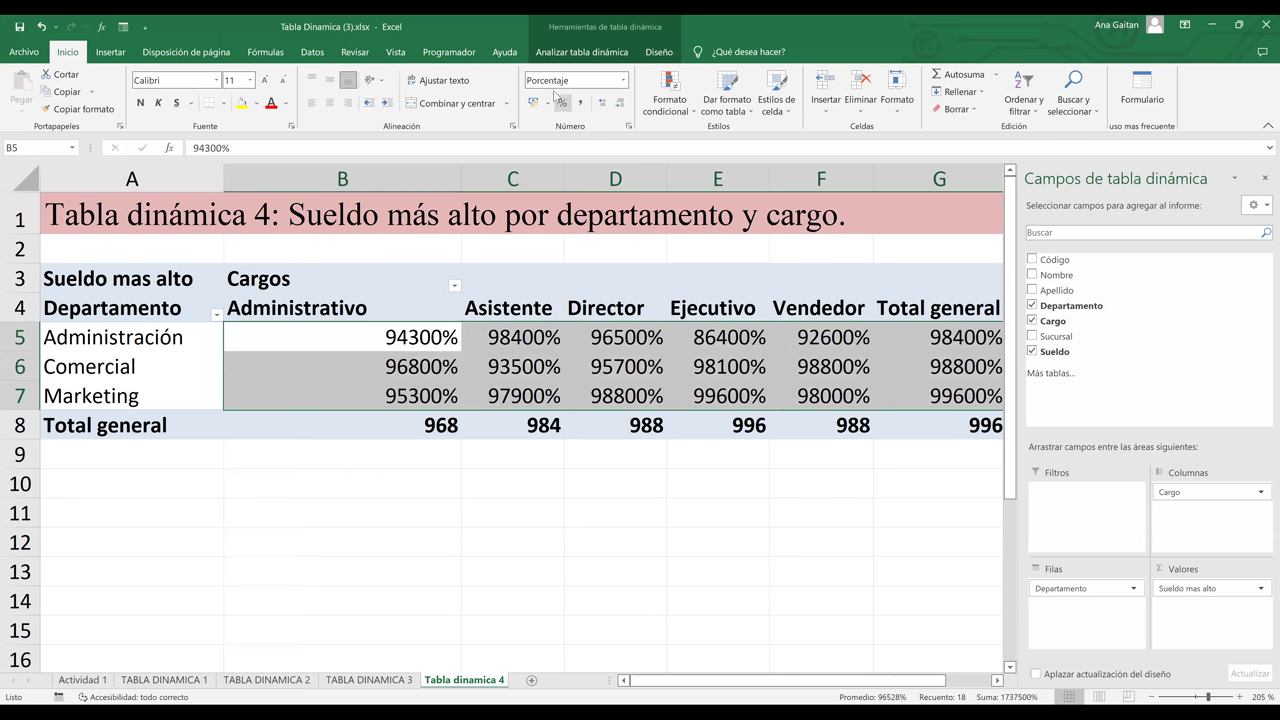
pyautogui.click(624, 81)
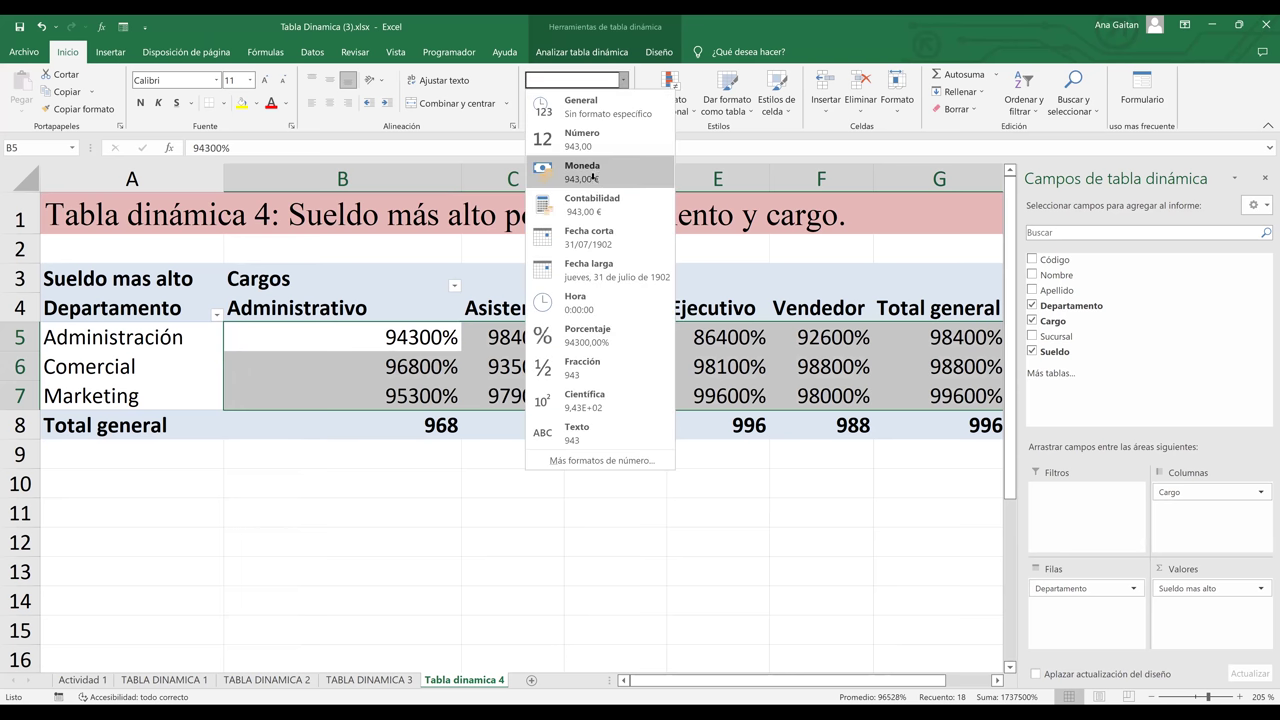
pyautogui.press('Return')
pyautogui.click(512, 422)
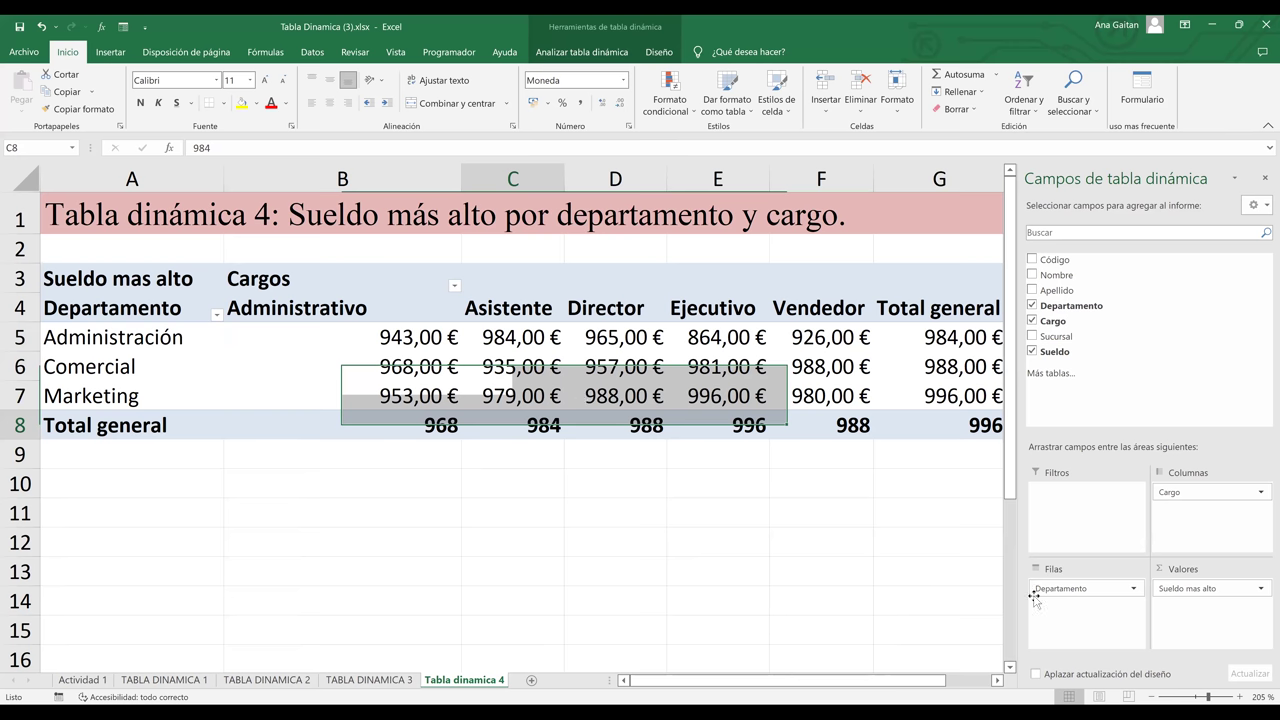
pyautogui.hotkey('ctrl', 'z')
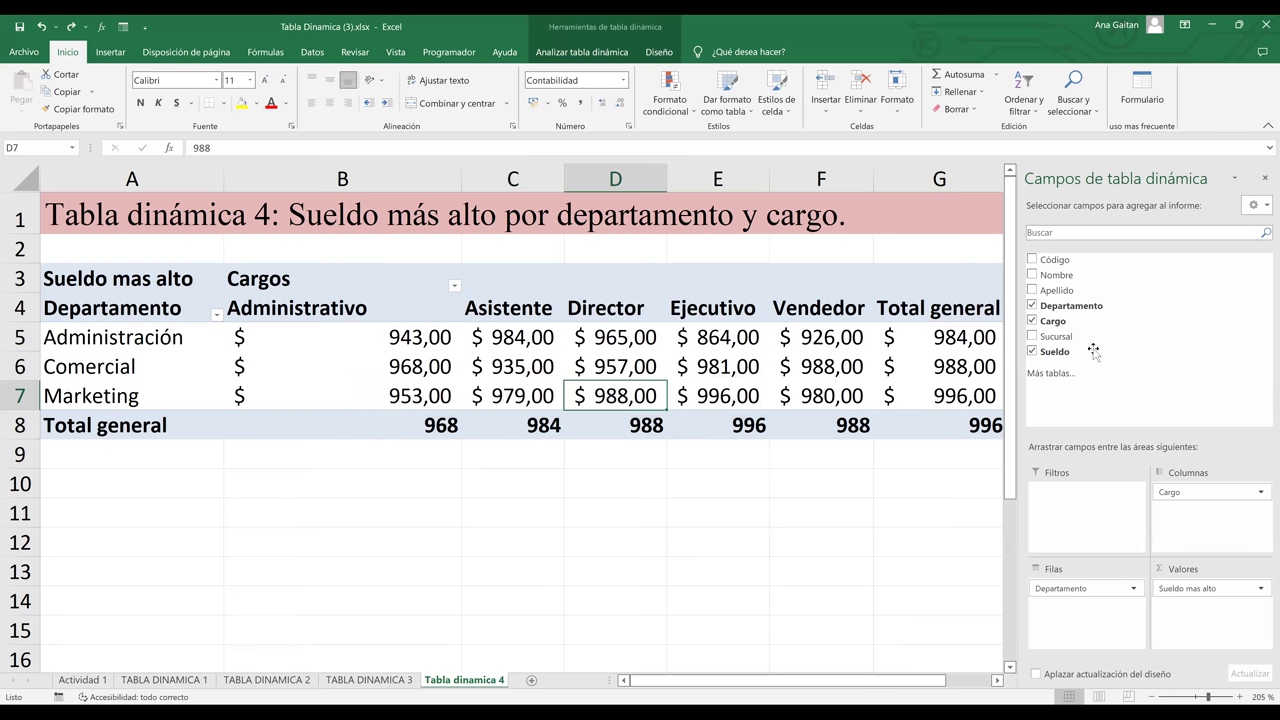
# Try to add the Cargo and Sucursal fields as report filters in the fourth pivot table
pyautogui.moveTo(1070, 322); pyautogui.dragTo(1176, 500)
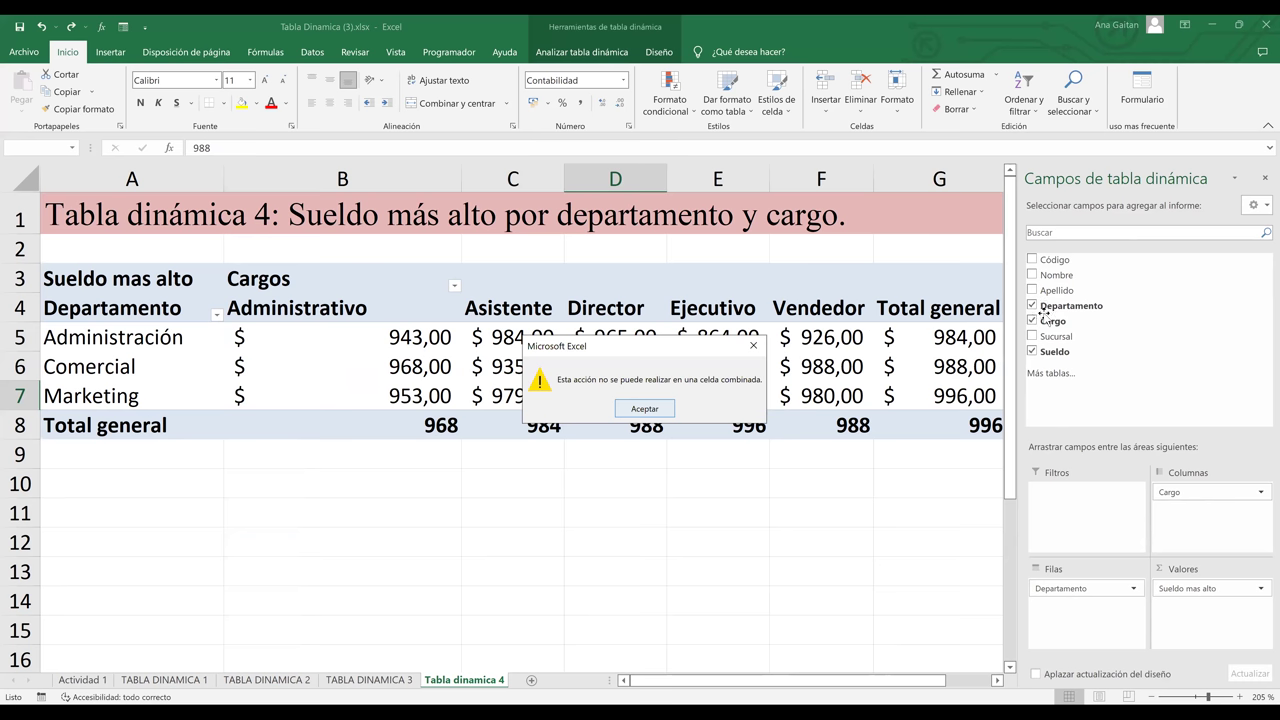
pyautogui.moveTo(1041, 338); pyautogui.dragTo(1084, 498)
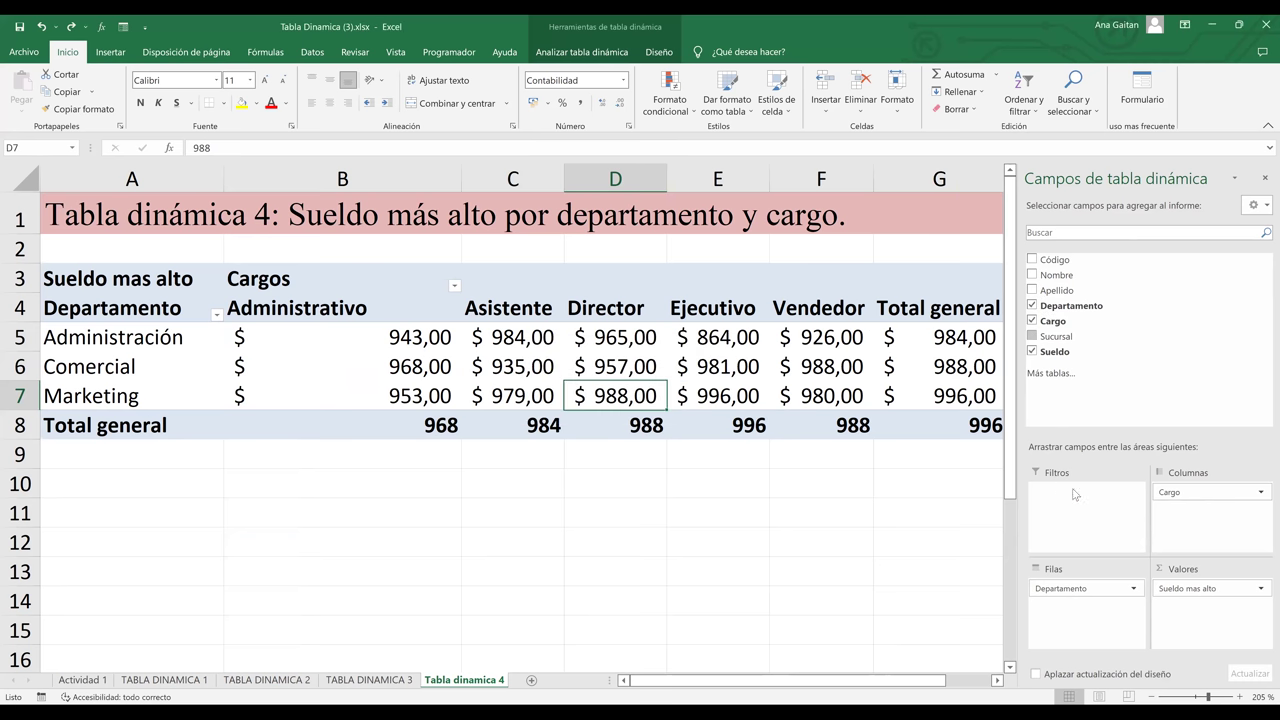
pyautogui.click(645, 410)
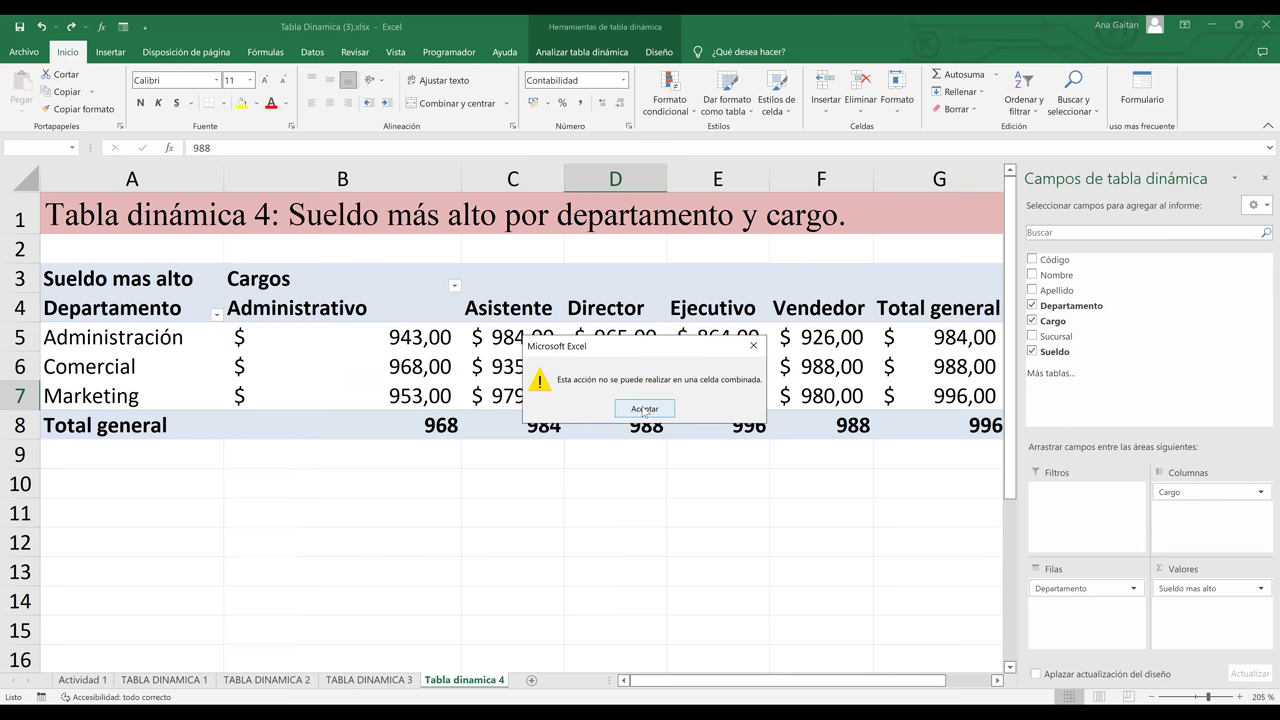
pyautogui.press('Return')
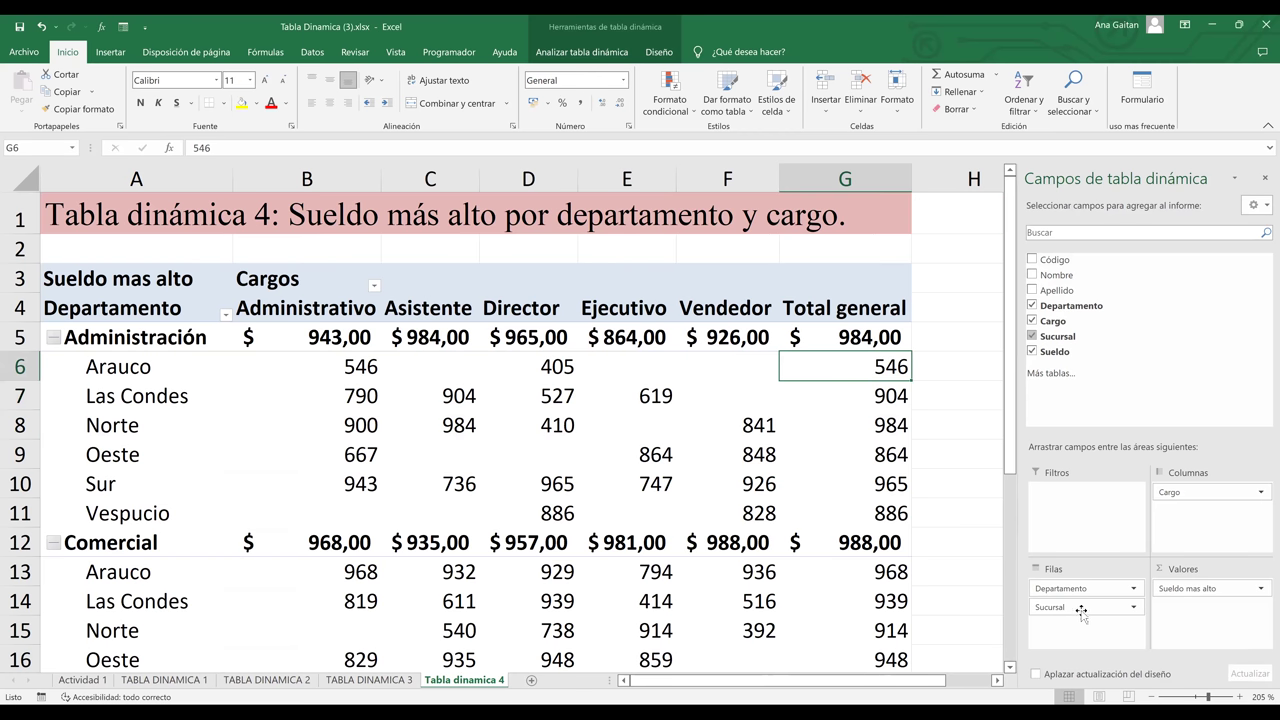
# Try to move Sucursal from the rows to the report filters of the fourth pivot table, and take it out of the table
pyautogui.moveTo(1080, 607); pyautogui.dragTo(1070, 511)
pyautogui.click(1107, 606)
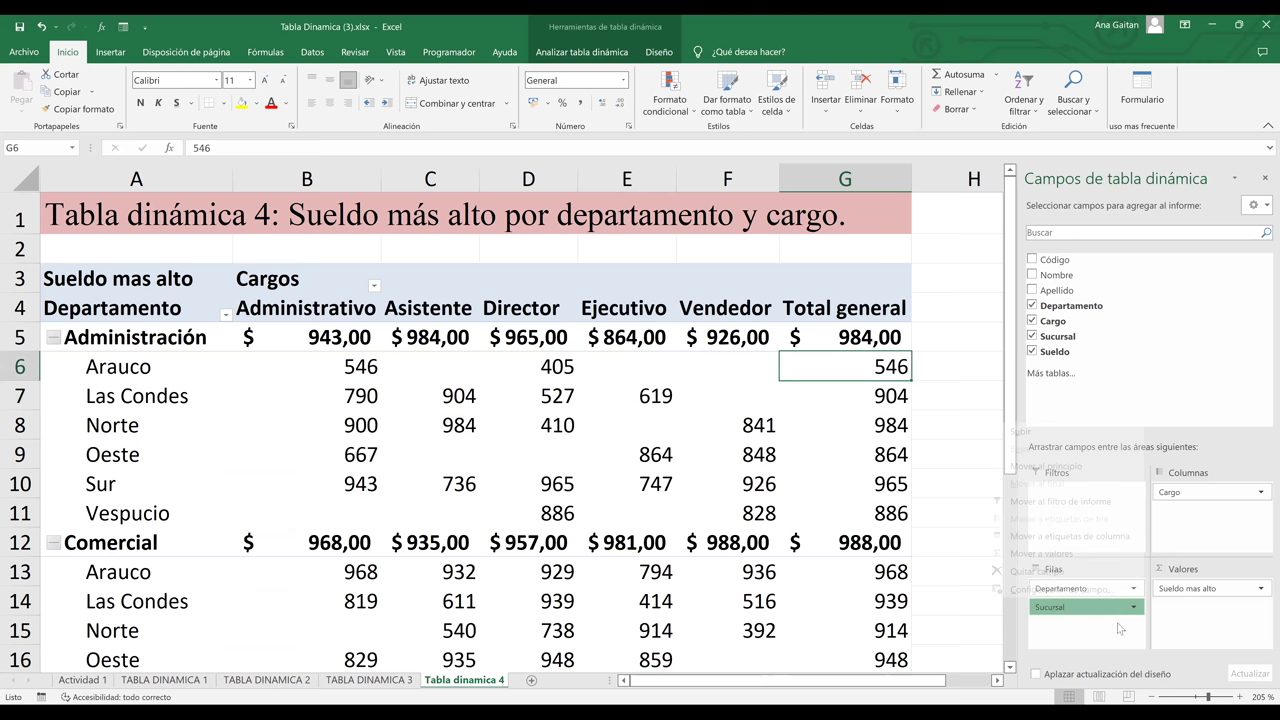
pyautogui.click(1112, 571)
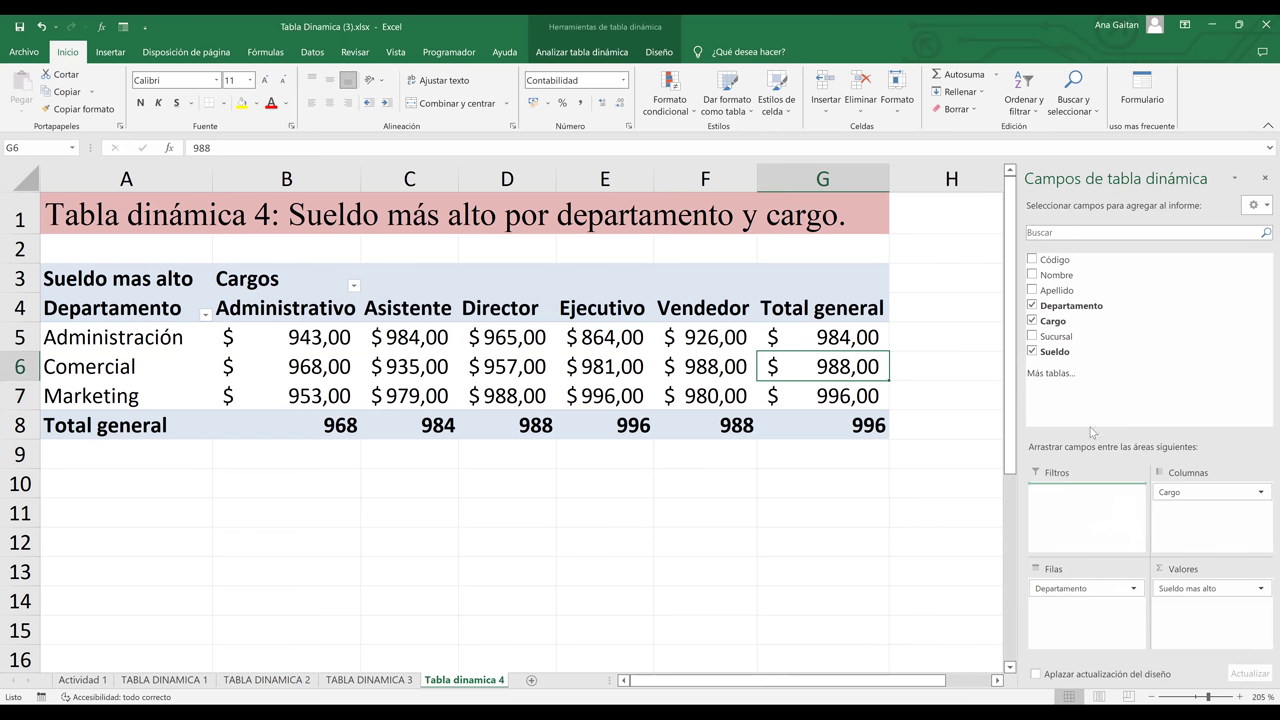
pyautogui.moveTo(1063, 338); pyautogui.dragTo(1079, 516)
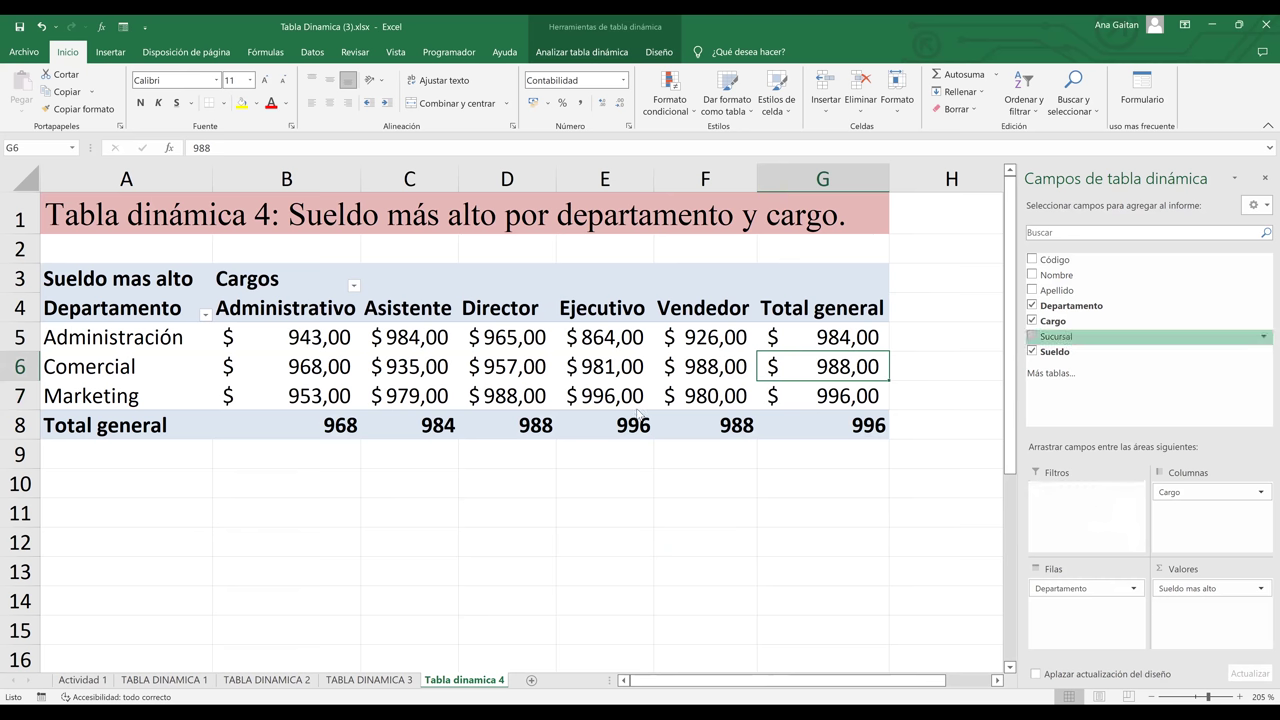
pyautogui.click(720, 543)
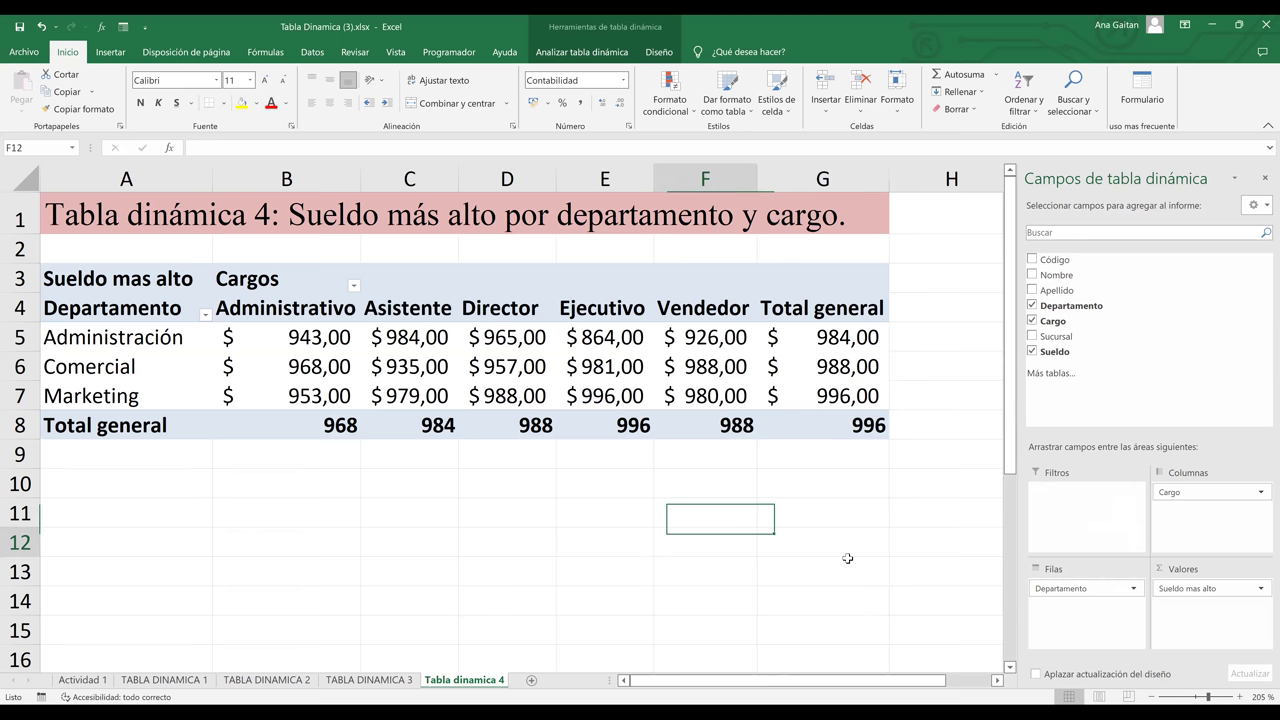
# Create a pivot table on a new sheet from the Actividad 1 data, with Departamento as filter, Cargo as rows and Sueldo as values
pyautogui.click(69, 681)
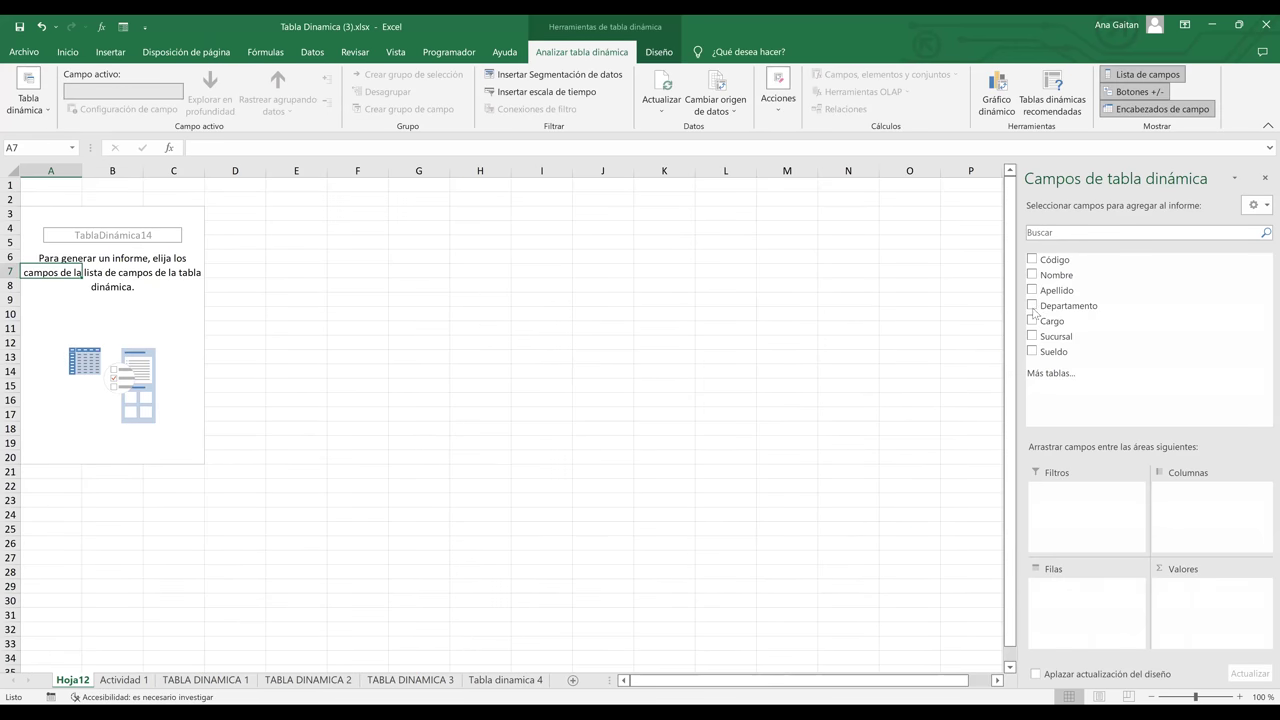
pyautogui.moveTo(1034, 313); pyautogui.dragTo(1071, 506)
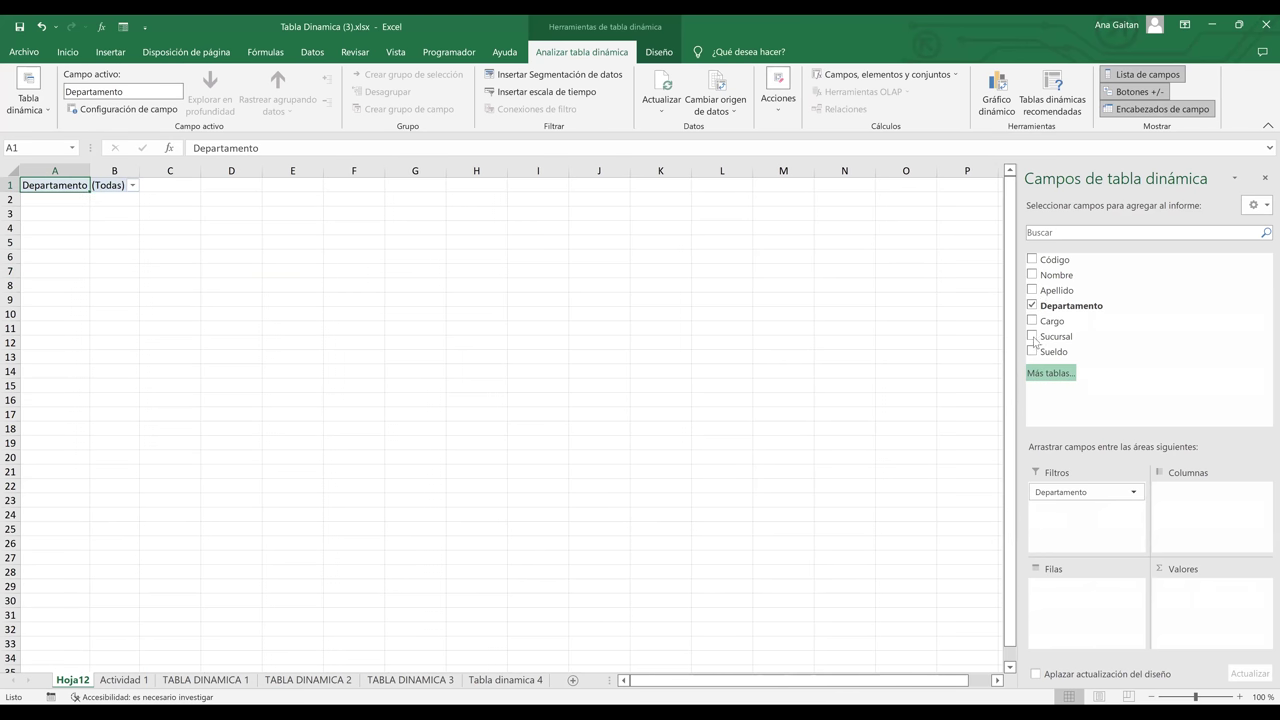
pyautogui.moveTo(1033, 325); pyautogui.dragTo(1082, 594)
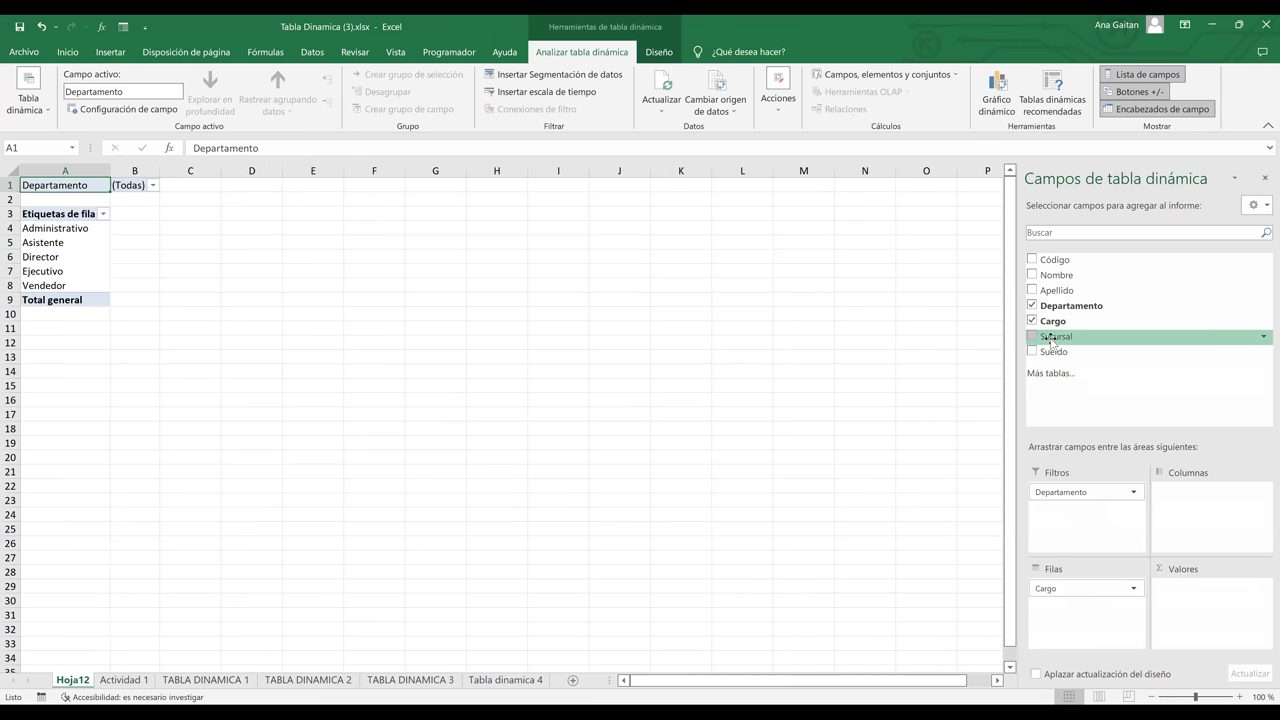
pyautogui.moveTo(1050, 357); pyautogui.dragTo(1240, 594)
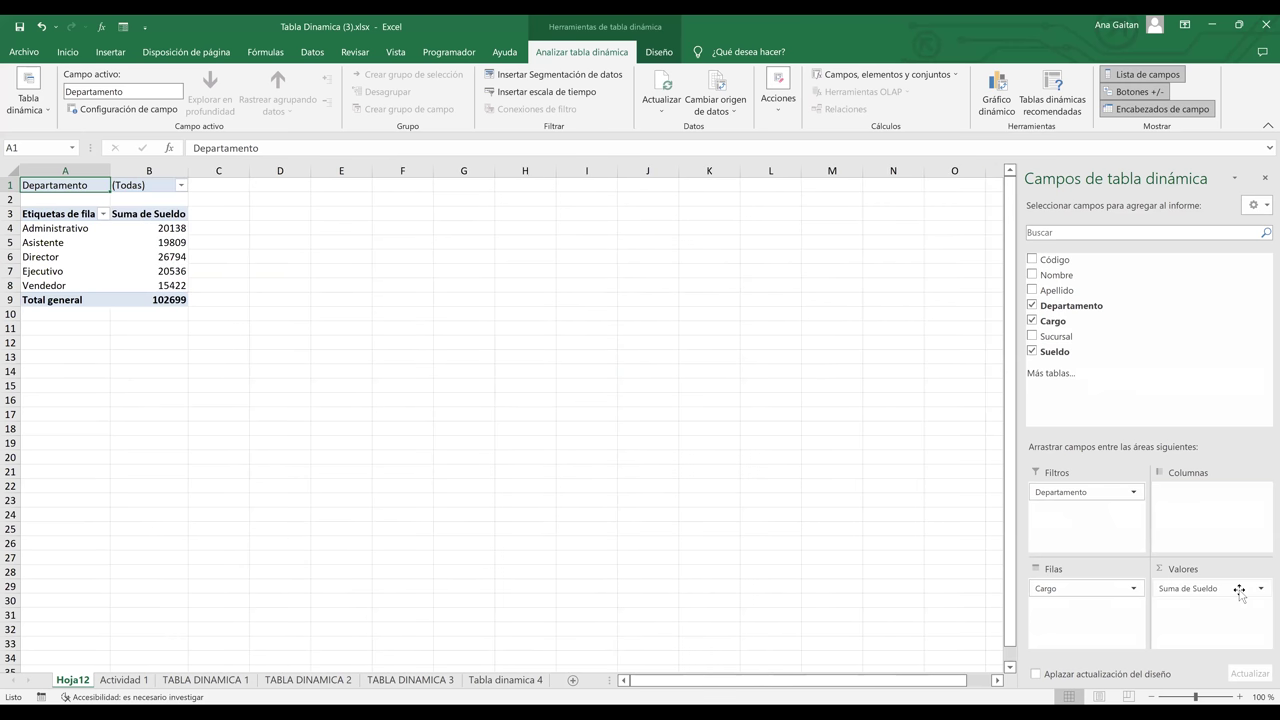
# Summarize the Sueldo values by Máx. and place Sucursal in the columns of the new pivot table
pyautogui.click(1172, 584)
pyautogui.click(1172, 573)
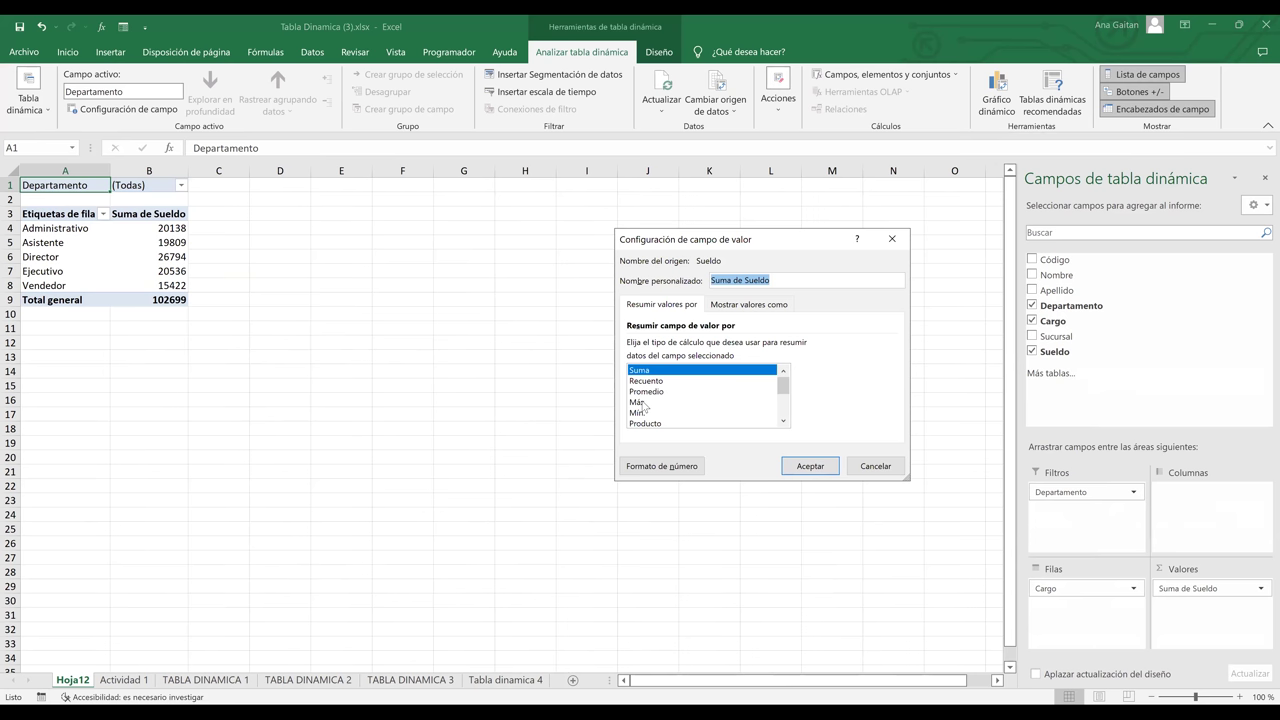
pyautogui.click(643, 402)
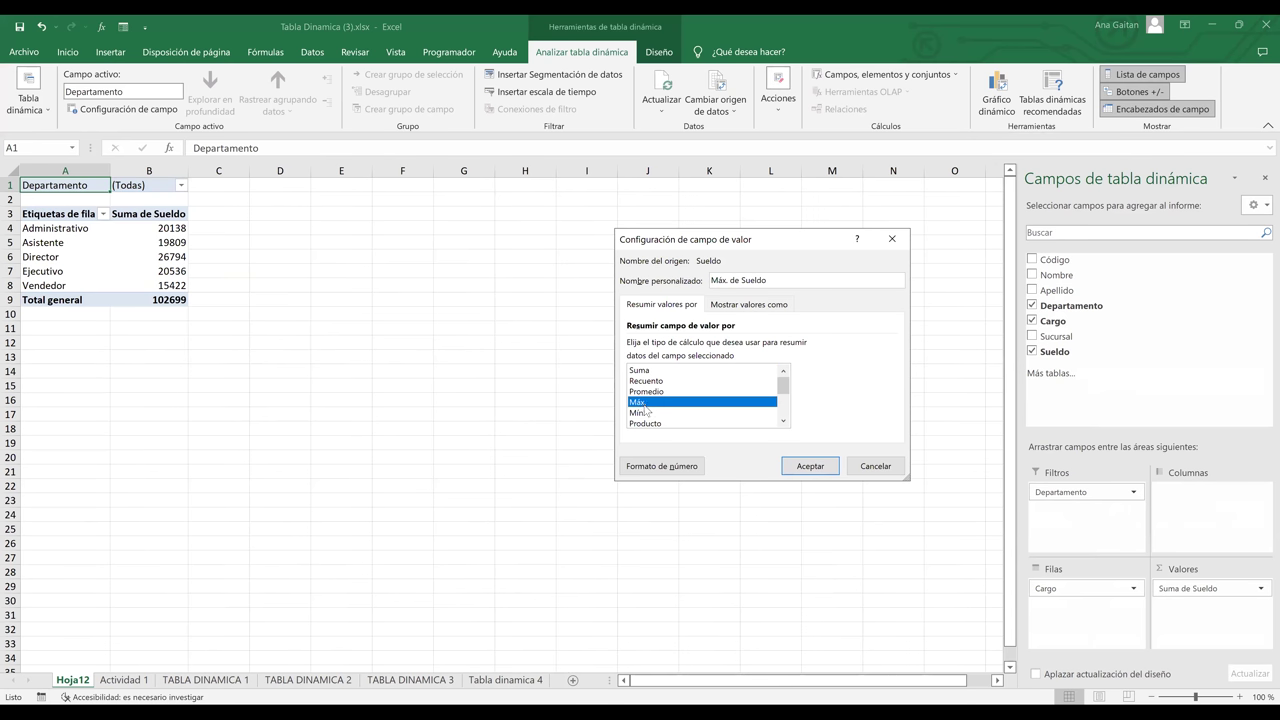
pyautogui.click(815, 465)
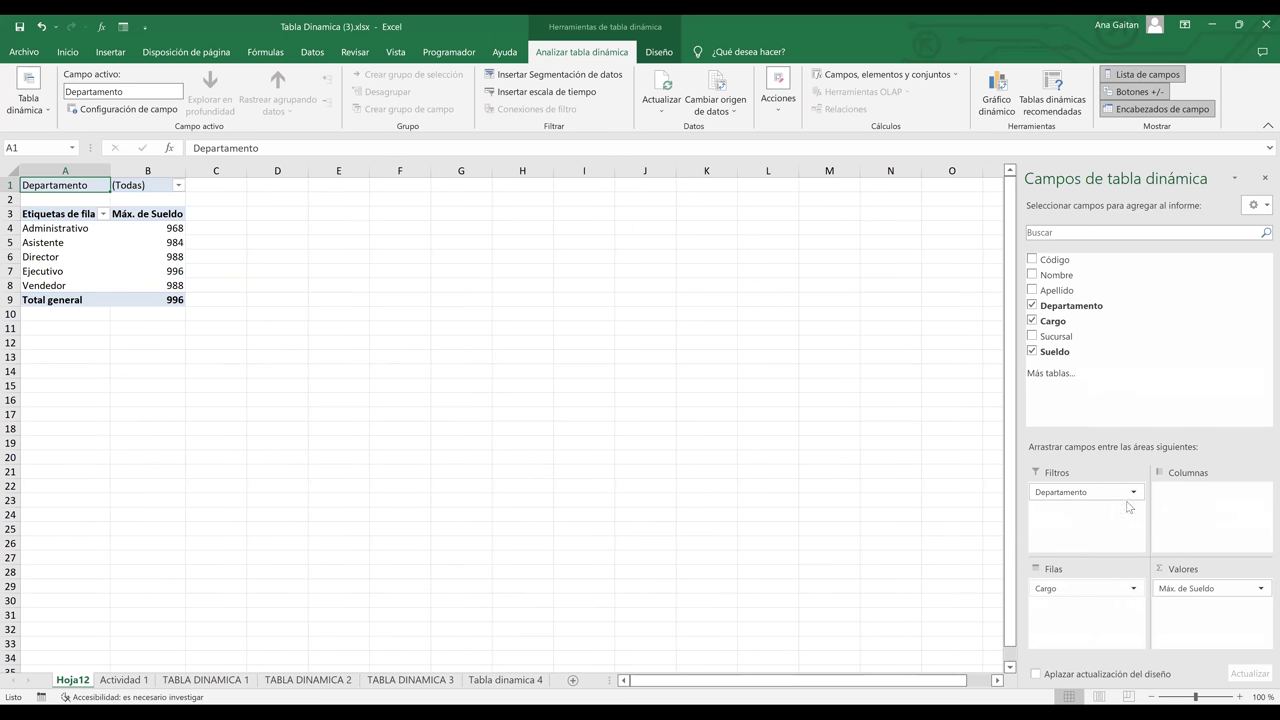
pyautogui.moveTo(1058, 337); pyautogui.dragTo(1206, 515)
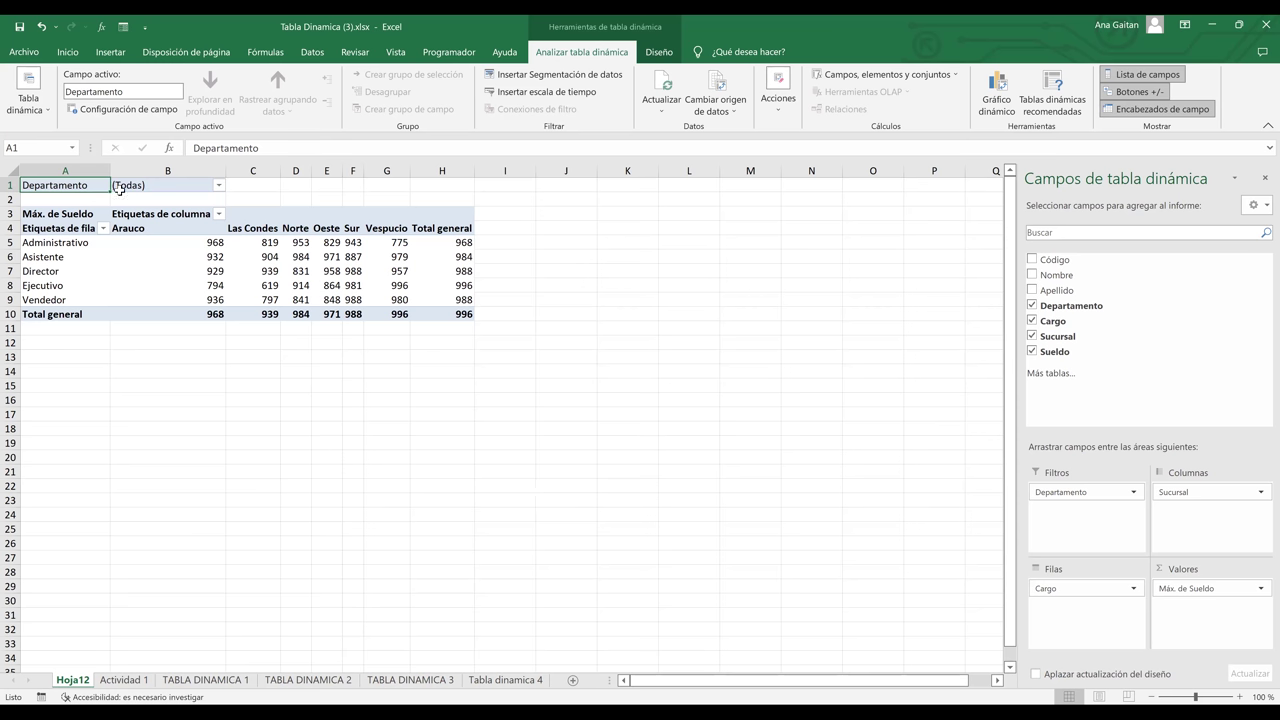
# Filter the new pivot table's Departamento field to Comercial, with selection of multiple items enabled
pyautogui.click(148, 185)
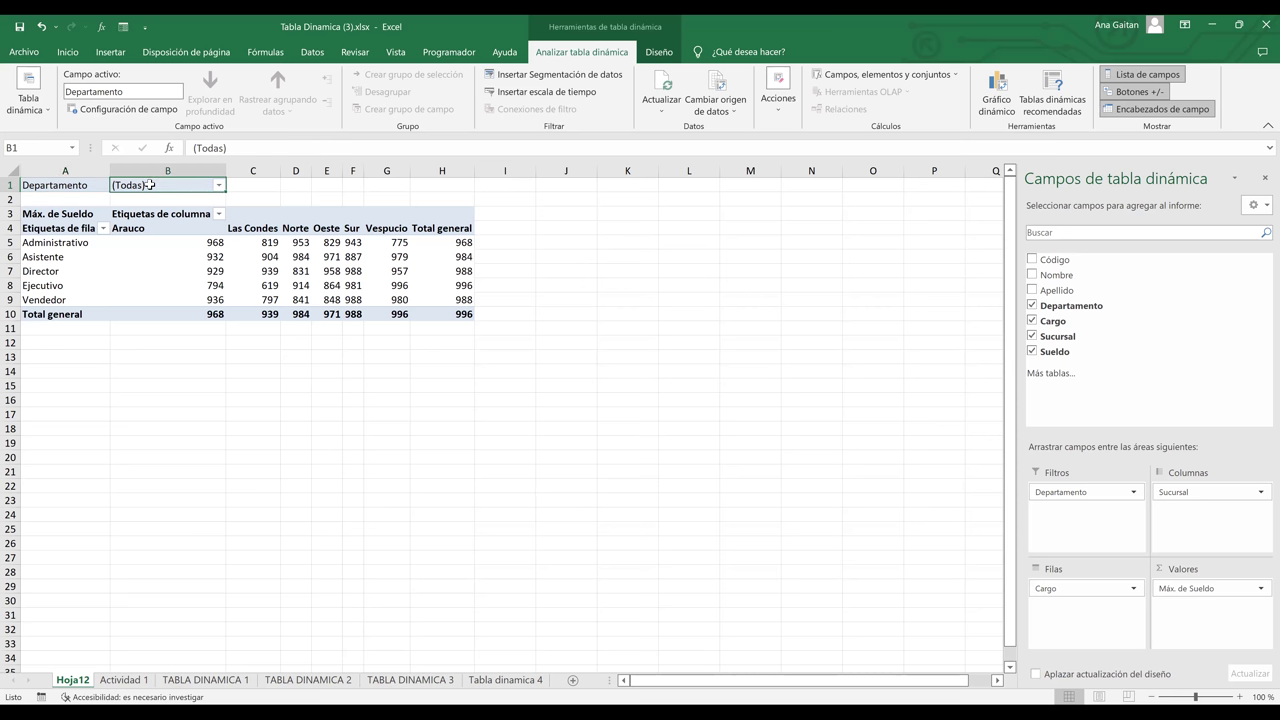
pyautogui.hotkey('alt', 'Down')
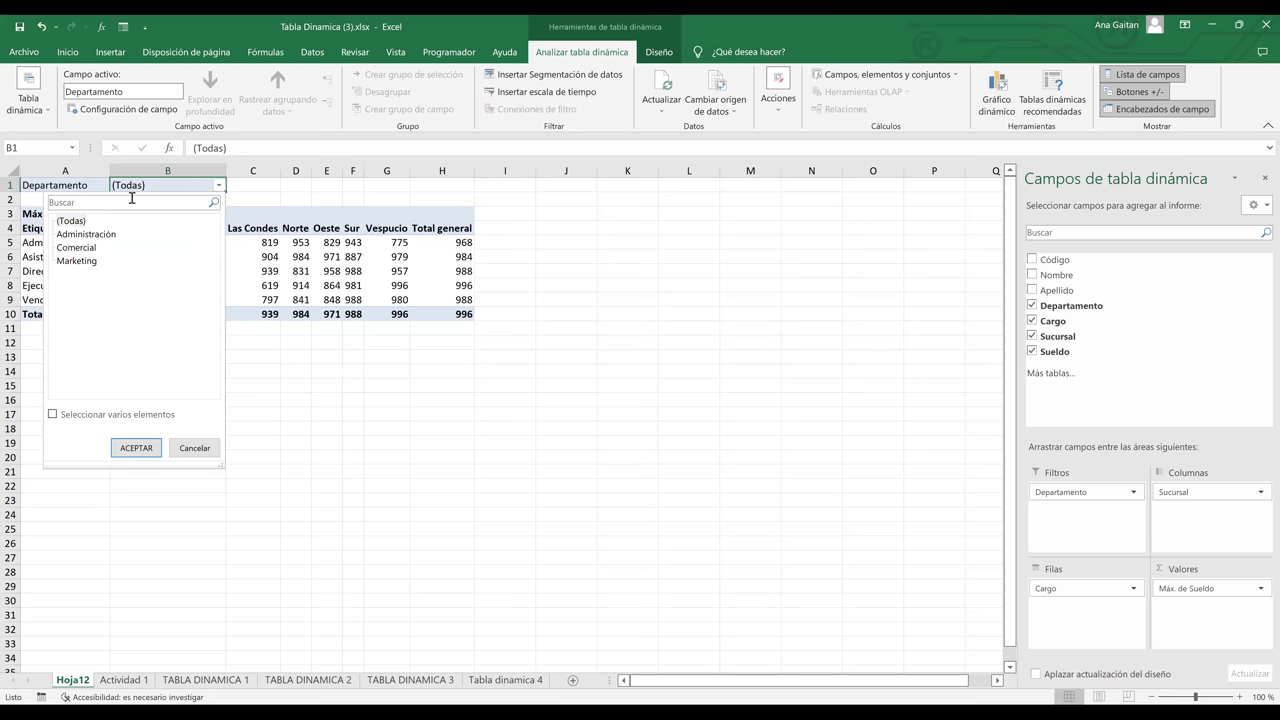
pyautogui.click(81, 248)
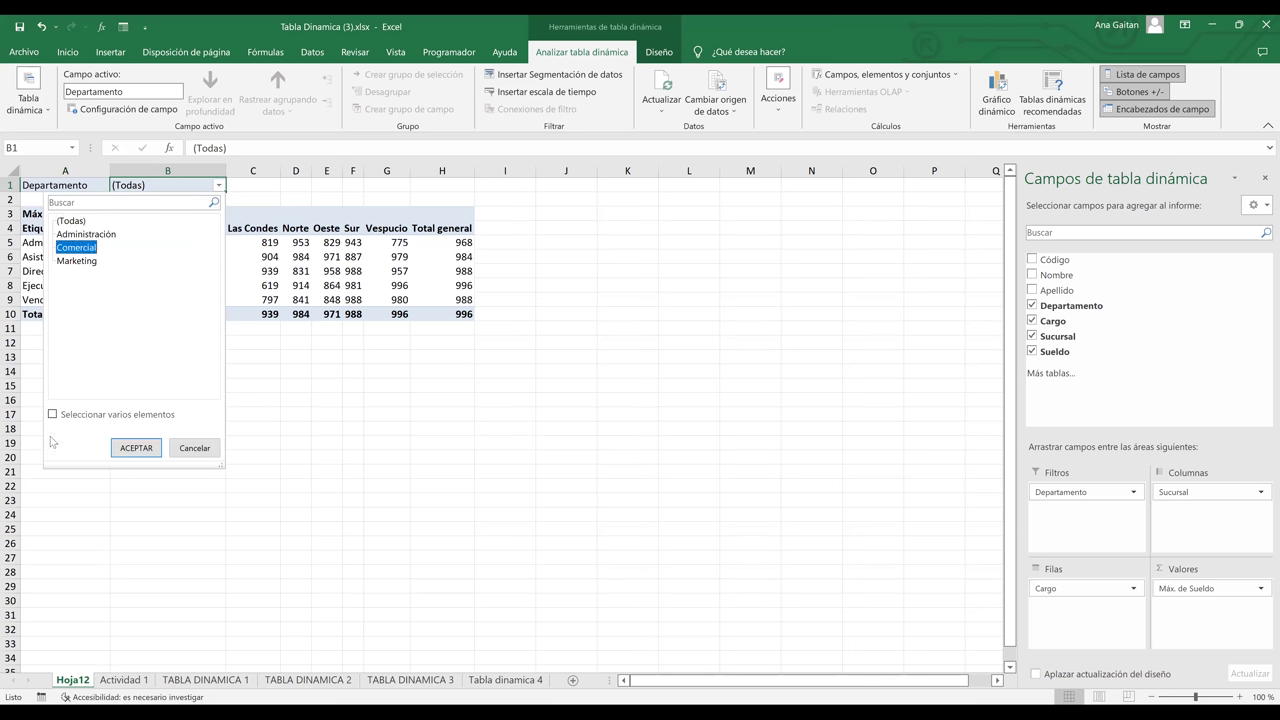
pyautogui.hotkey('alt', 's')
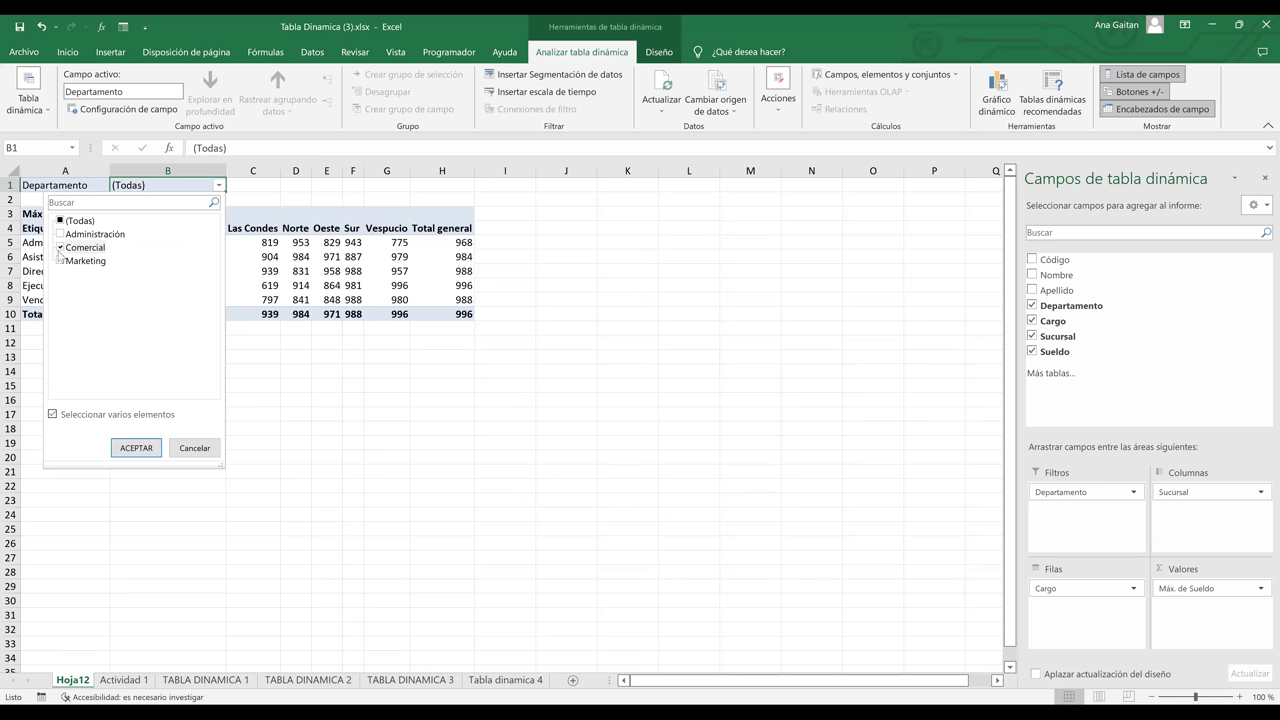
pyautogui.click(136, 448)
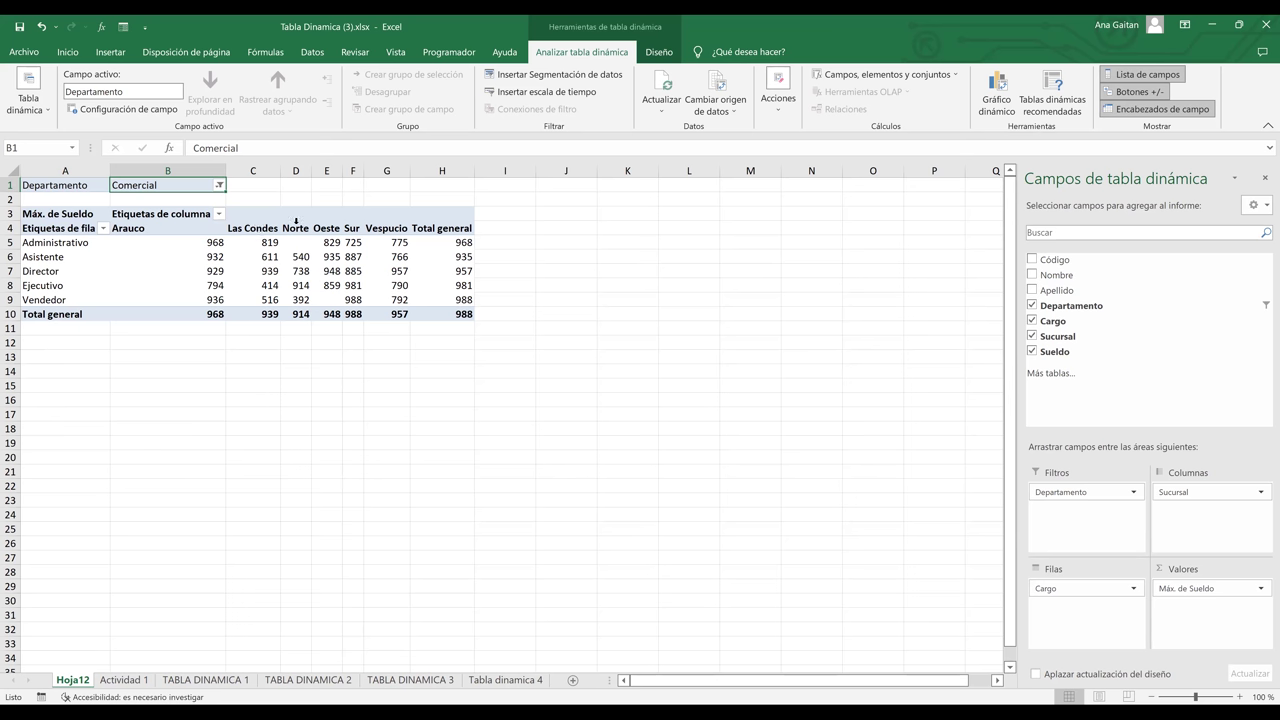
pyautogui.click(296, 221)
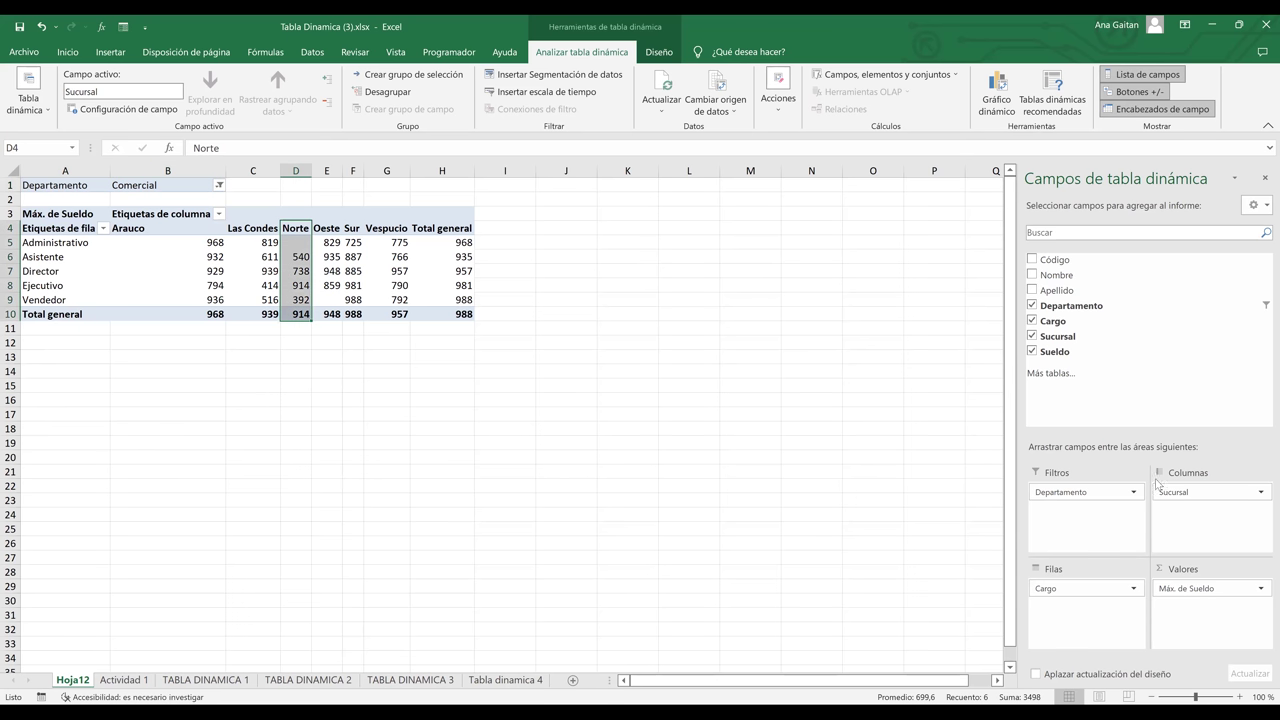
pyautogui.moveTo(1162, 500); pyautogui.dragTo(498, 568)
pyautogui.click(195, 364)
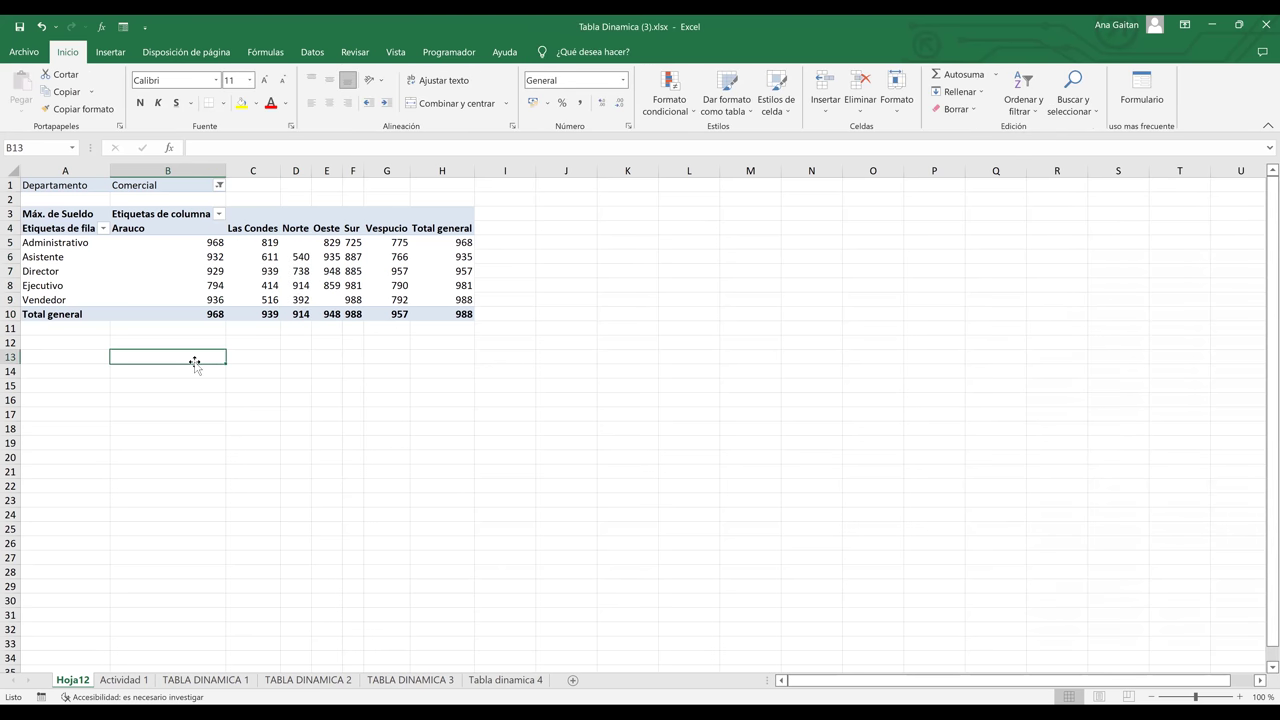
pyautogui.click(190, 277)
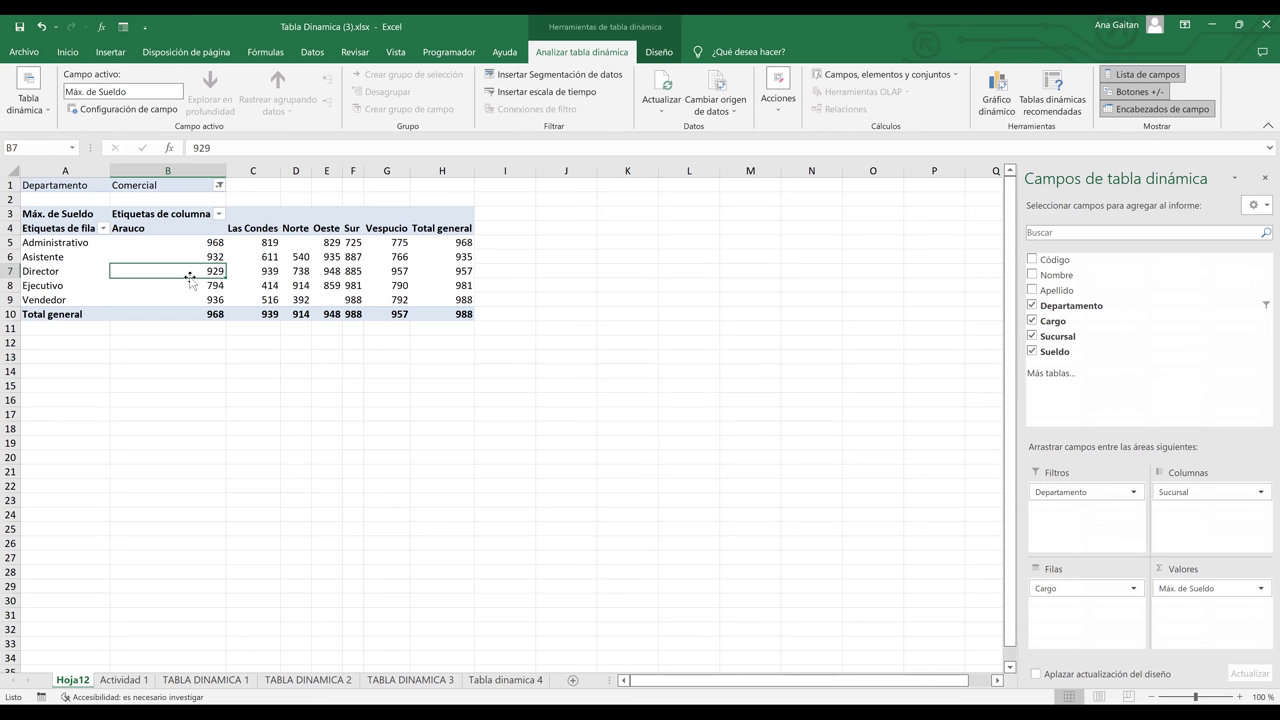
pyautogui.click(304, 370)
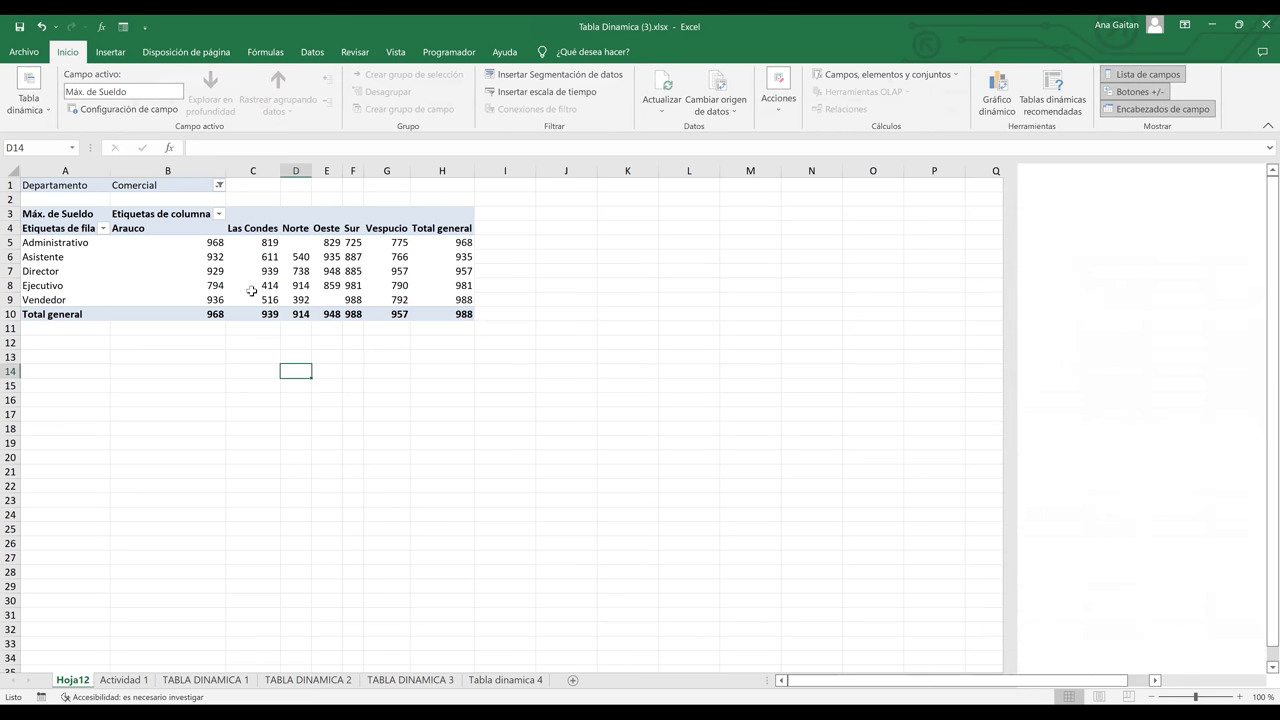
# Rename the pivot table on Hoja12 as "sueldo mas alto"
pyautogui.click(141, 254)
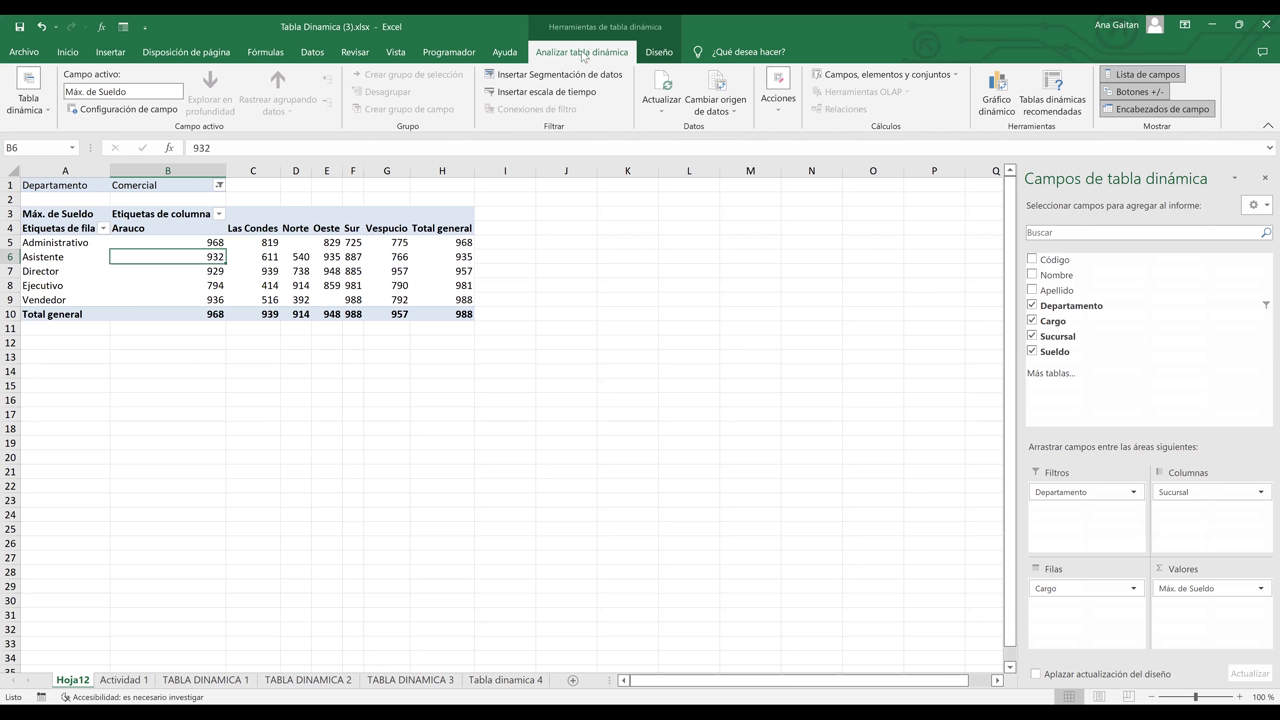
pyautogui.click(50, 271)
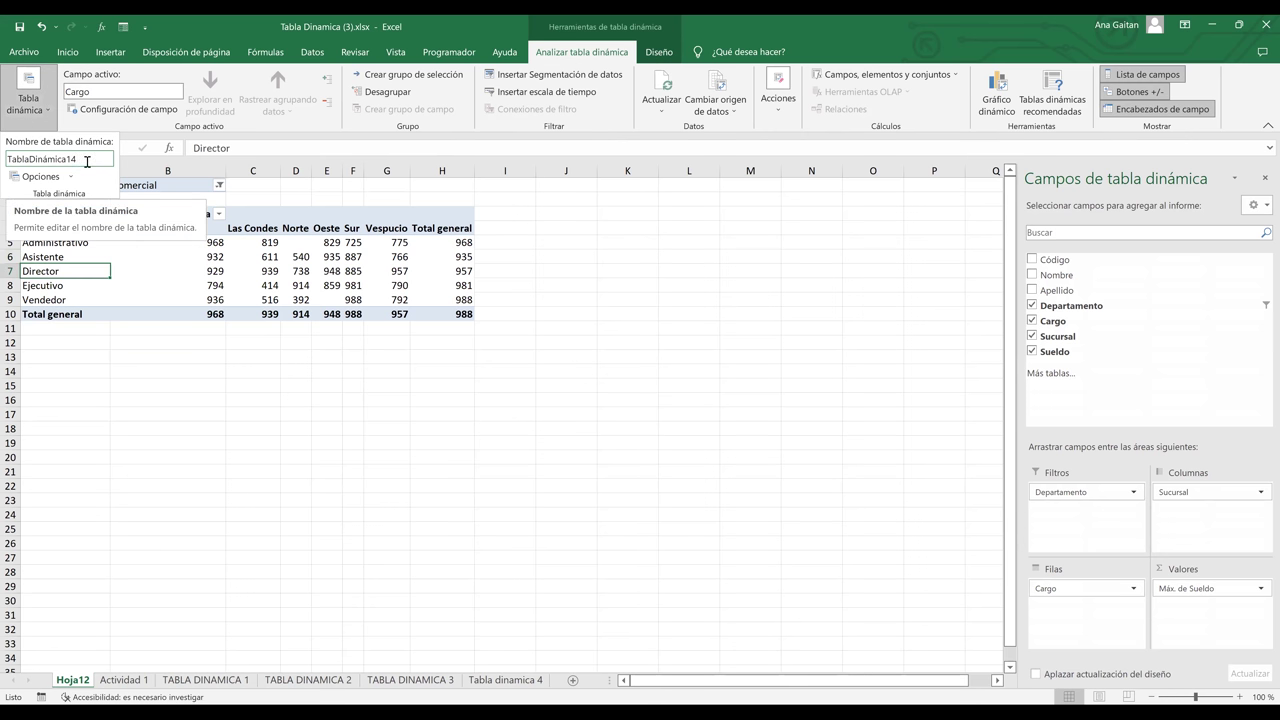
pyautogui.click(87, 161)
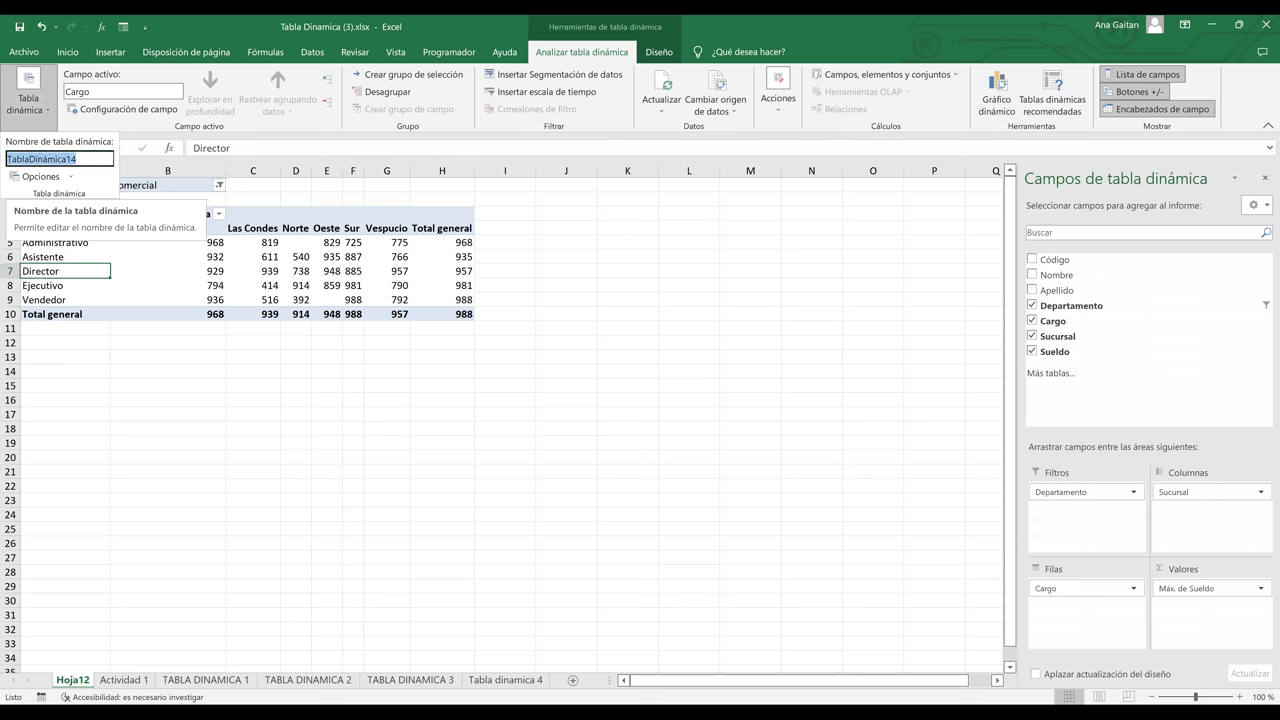
pyautogui.press('BackSpace')
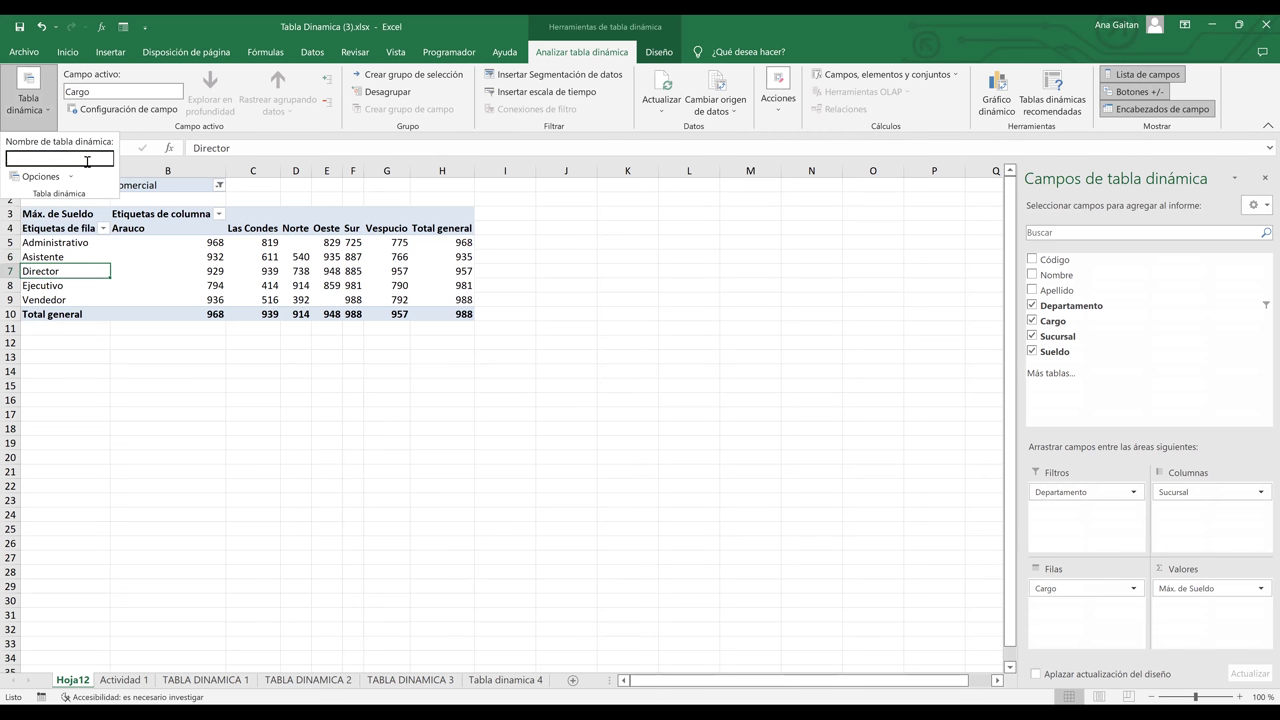
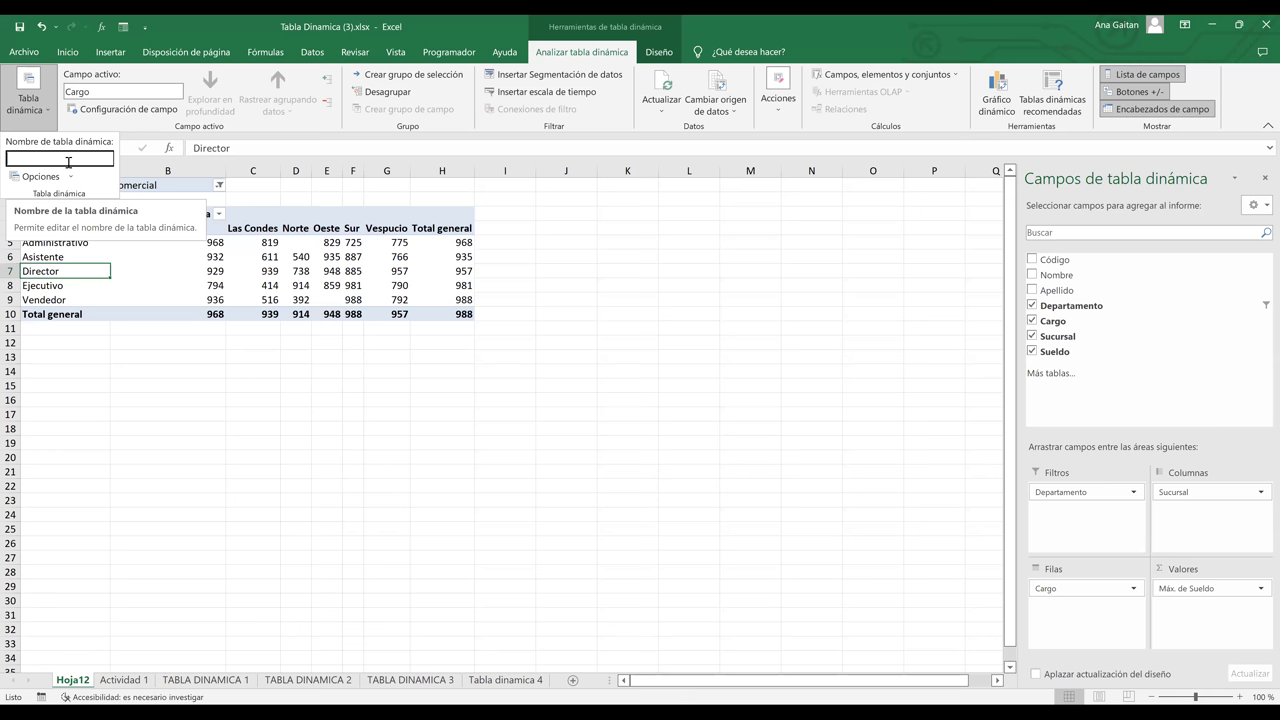
pyautogui.write('suel')
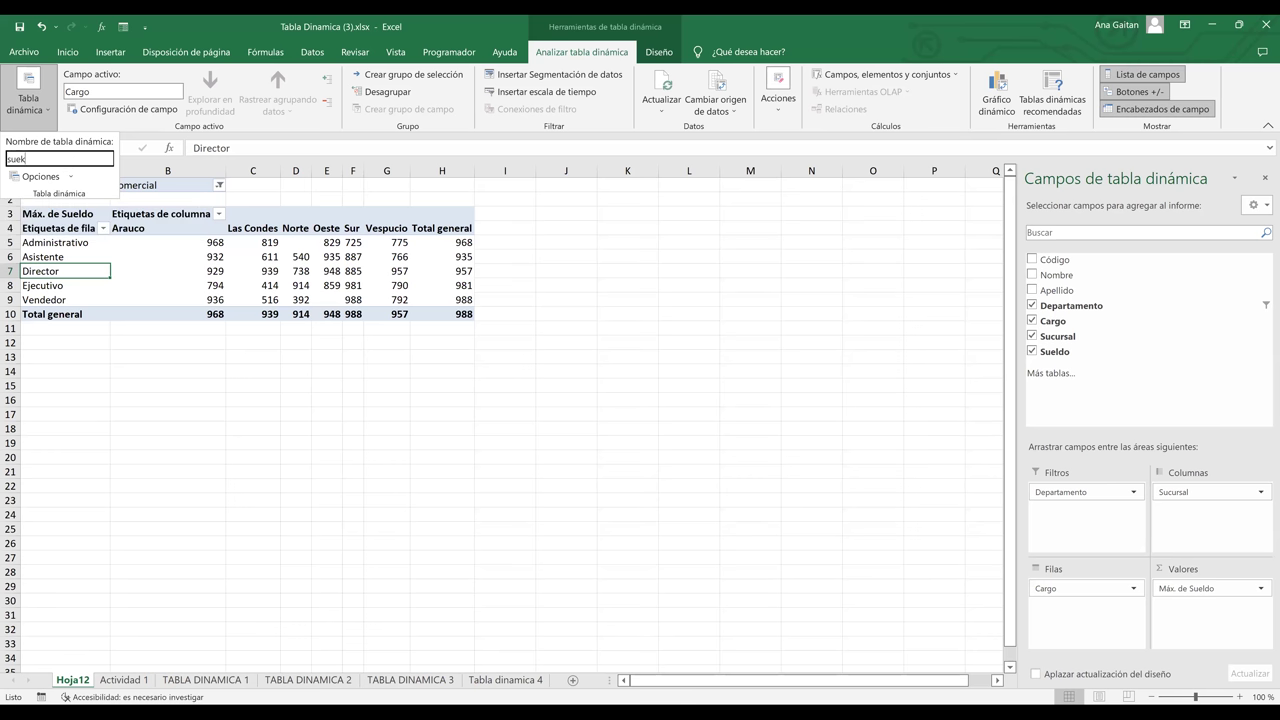
pyautogui.write('do mas alto')
pyautogui.click(32, 95)
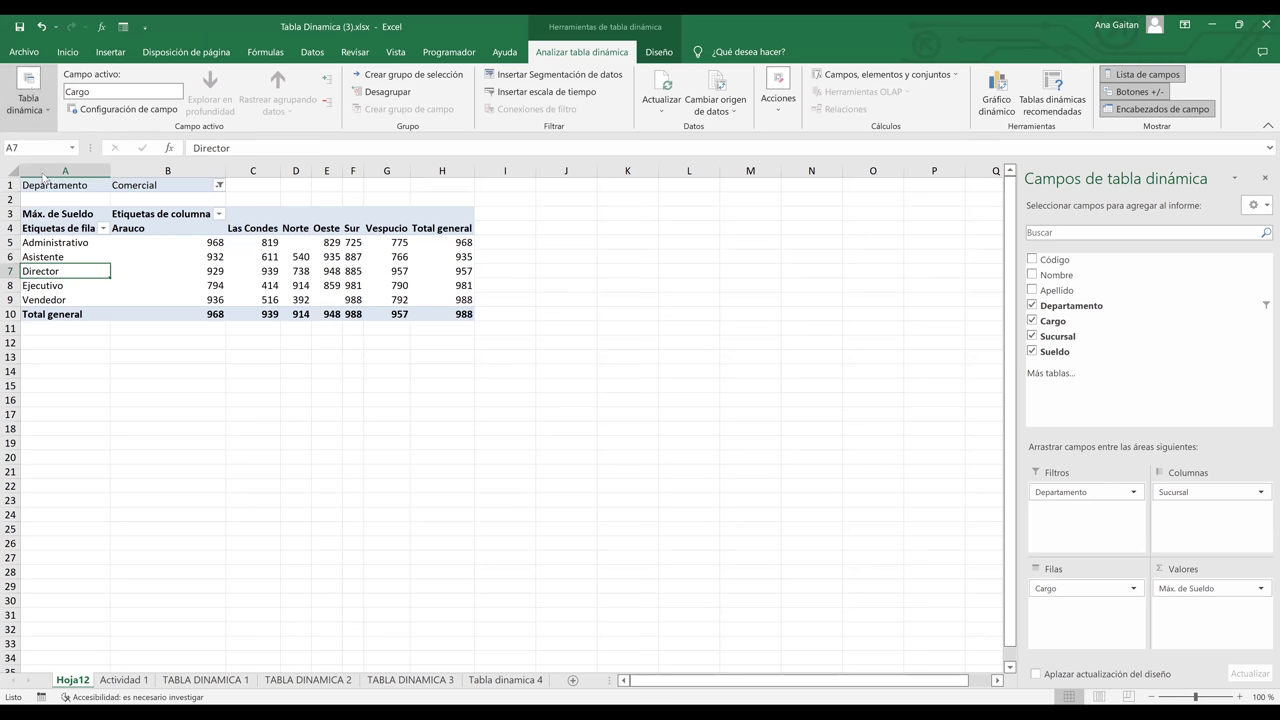
# Show the report filter pages of the "sueldo mas alto" pivot table for the Departamento field
pyautogui.click(32, 98)
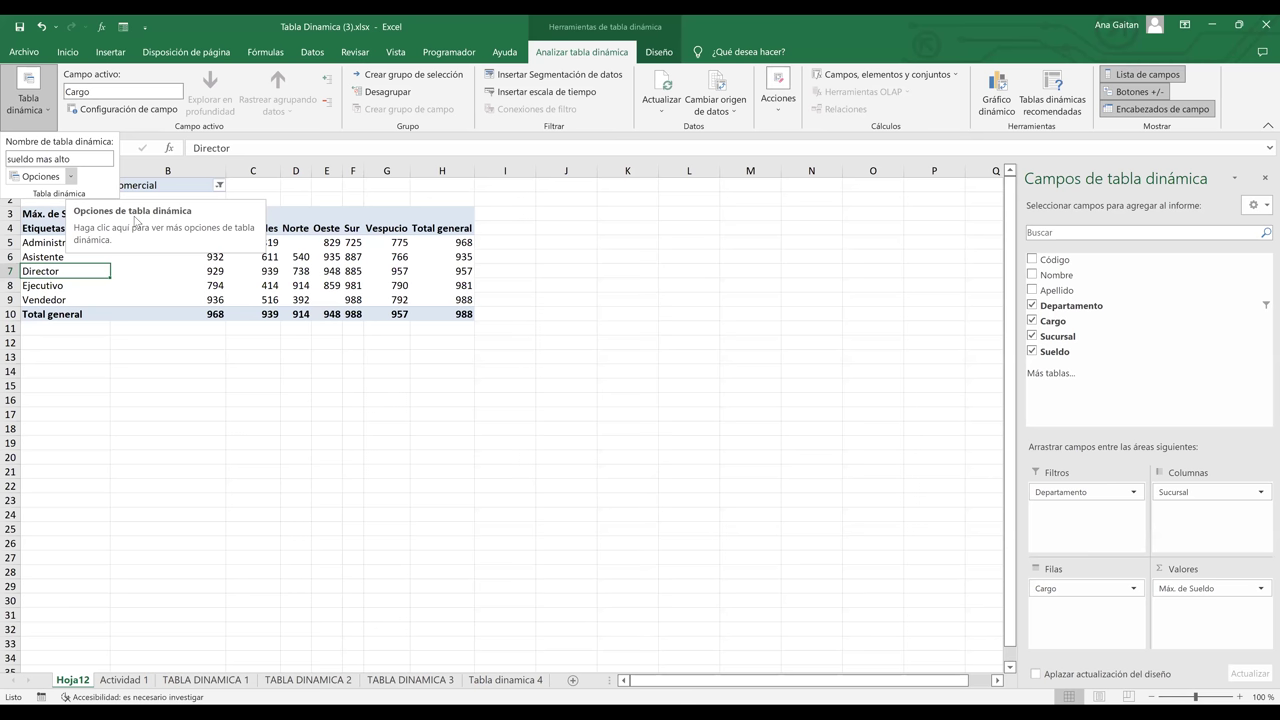
pyautogui.click(70, 176)
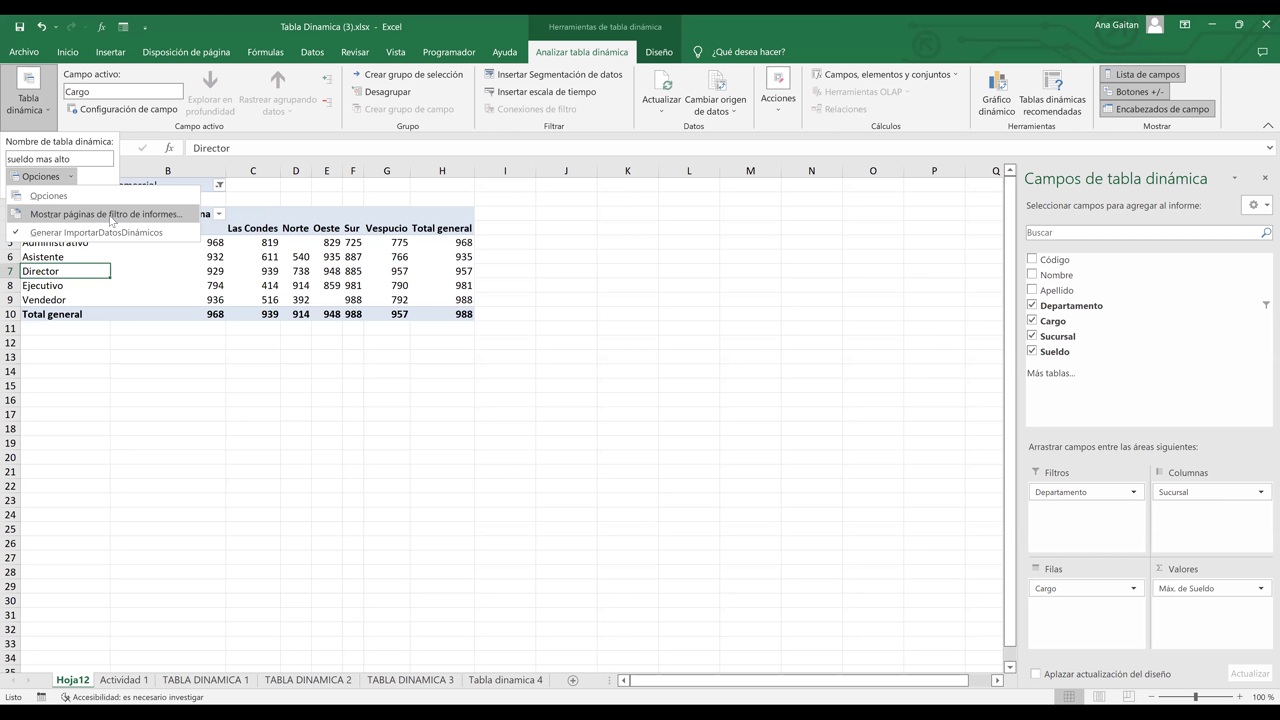
pyautogui.click(112, 216)
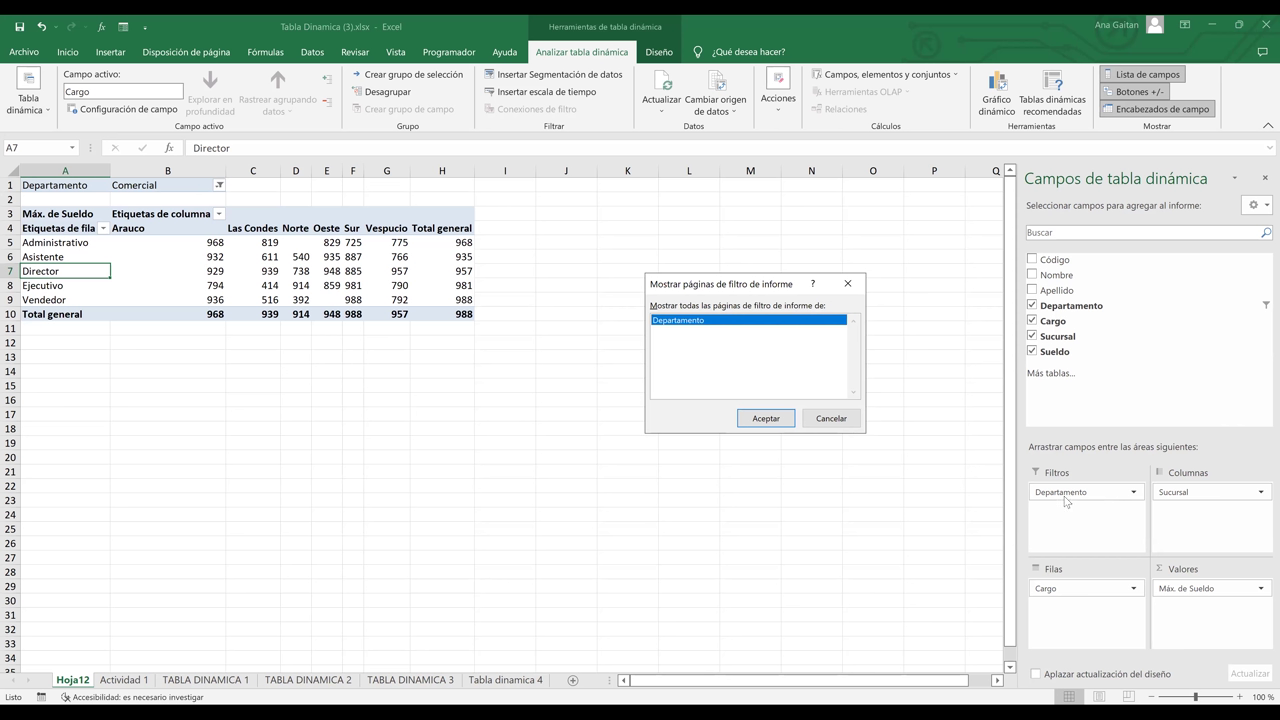
pyautogui.click(766, 420)
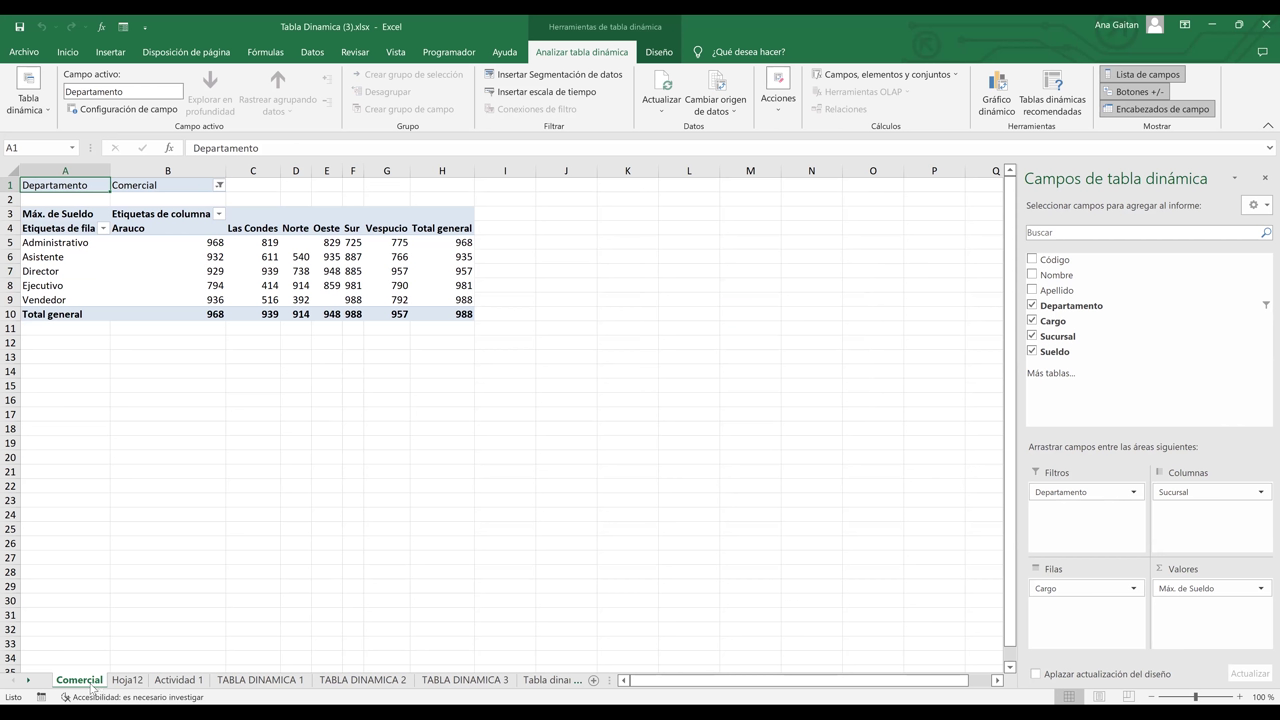
# Change the Departamento filter of the Comercial sheet's pivot table to Administración and Marketing, leaving out Comercial
pyautogui.click(579, 683)
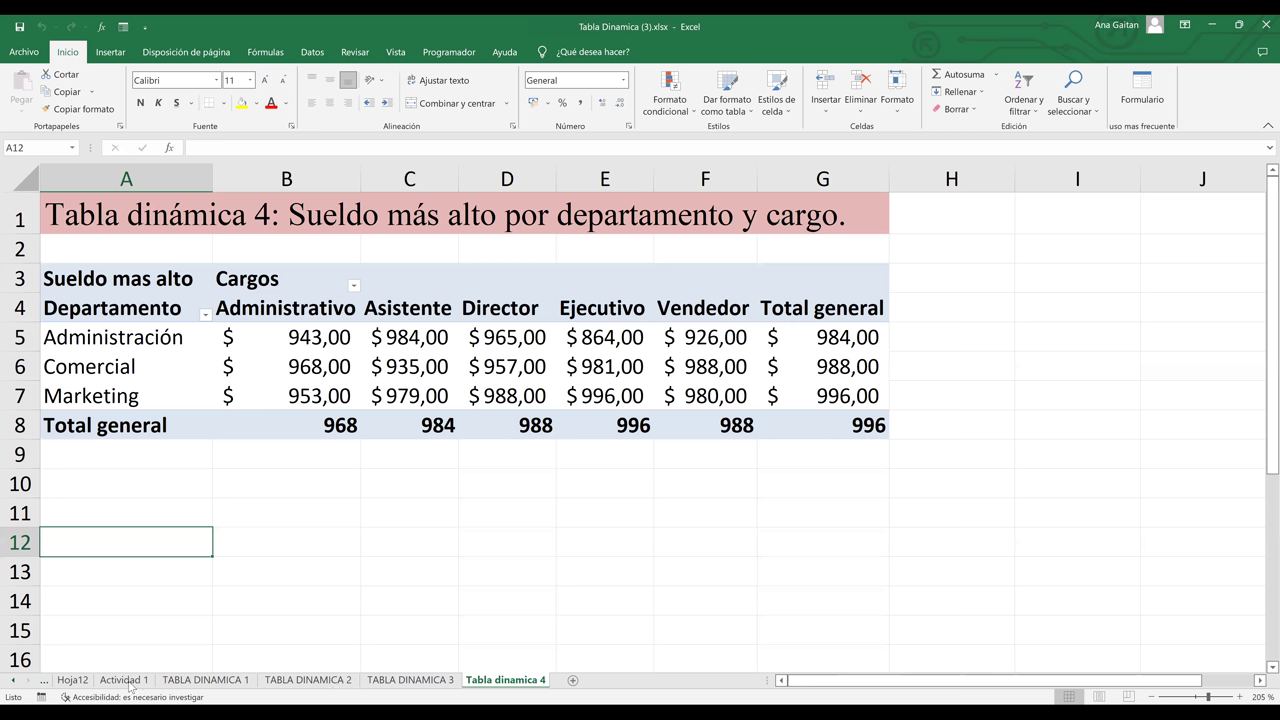
pyautogui.click(74, 680)
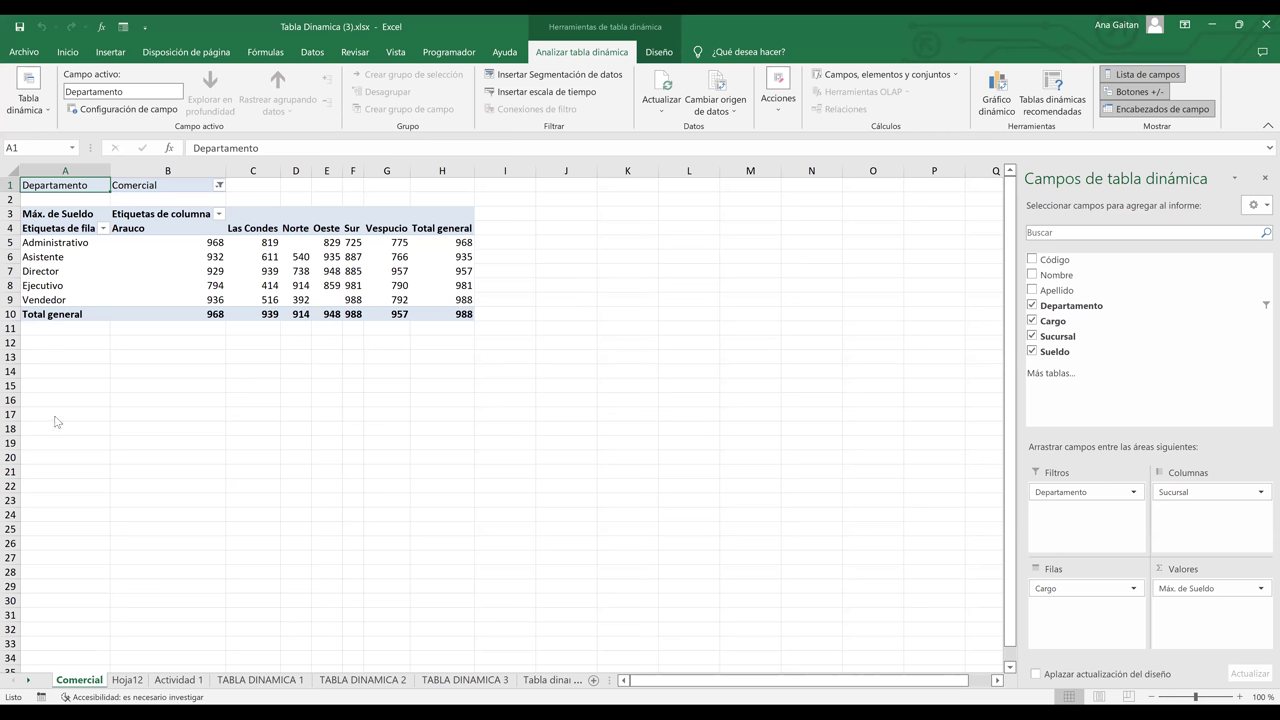
pyautogui.hotkey('alt', 'Down')
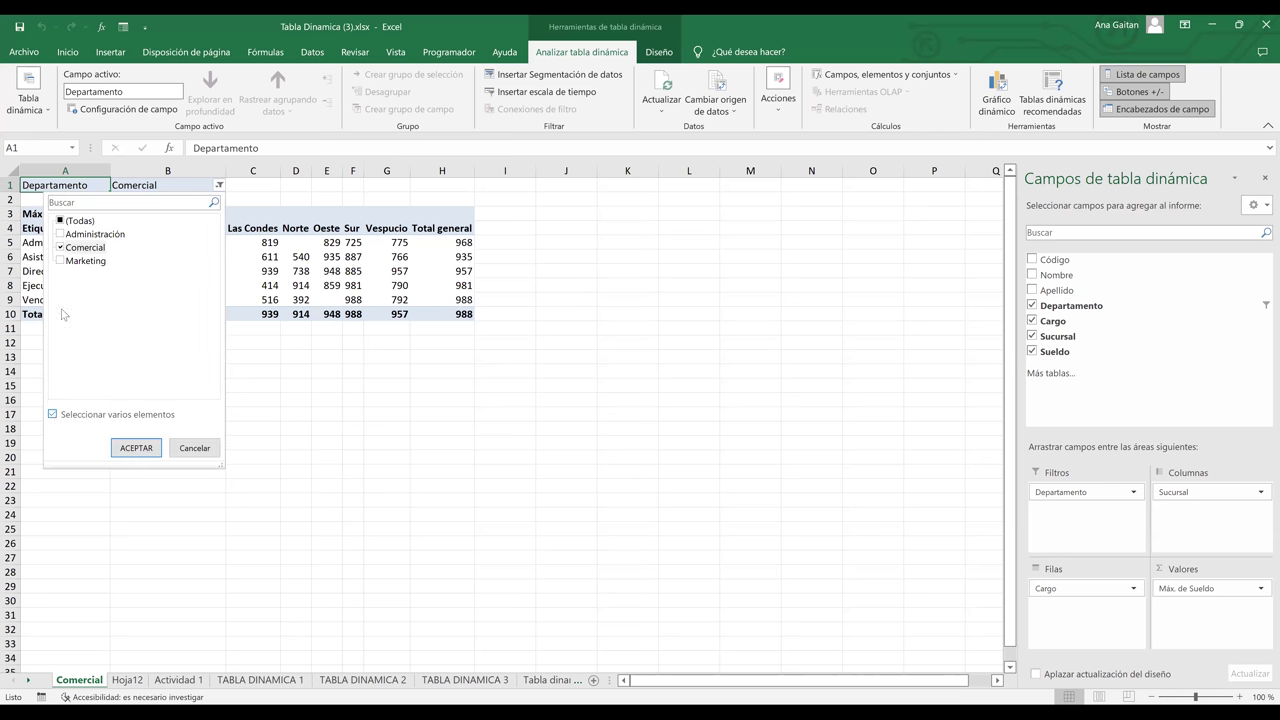
pyautogui.click(61, 249)
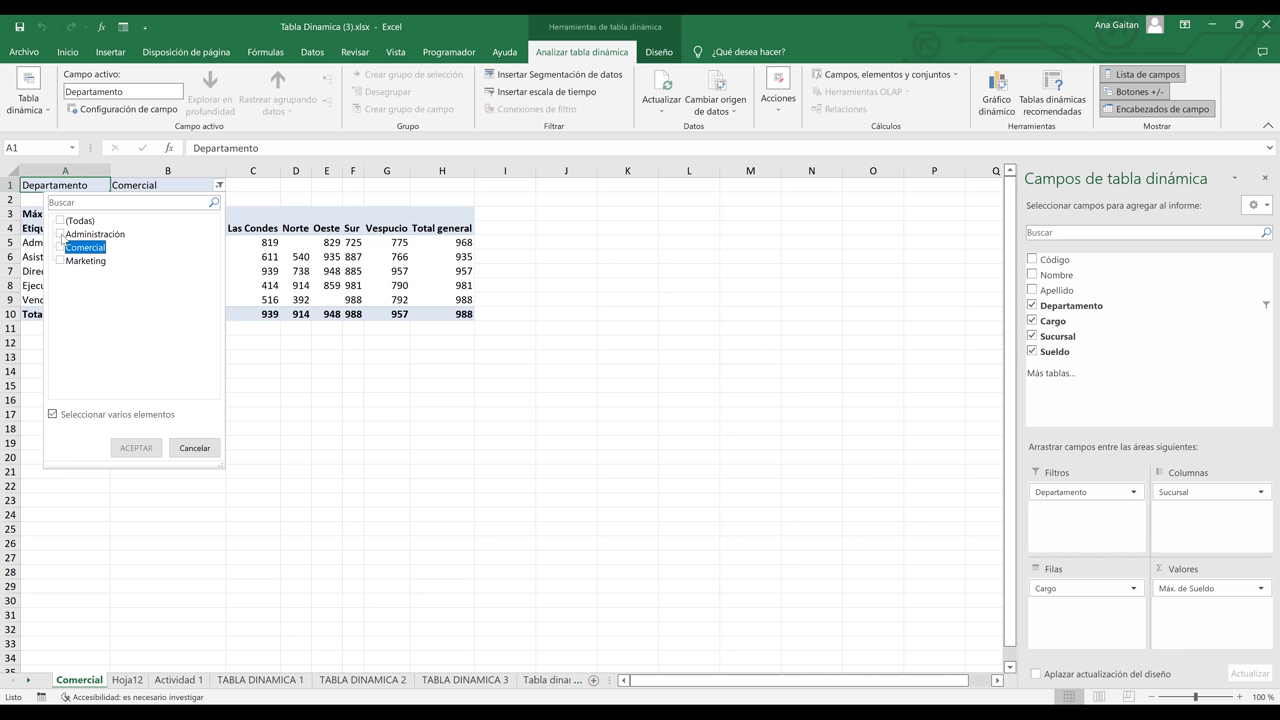
pyautogui.click(61, 235)
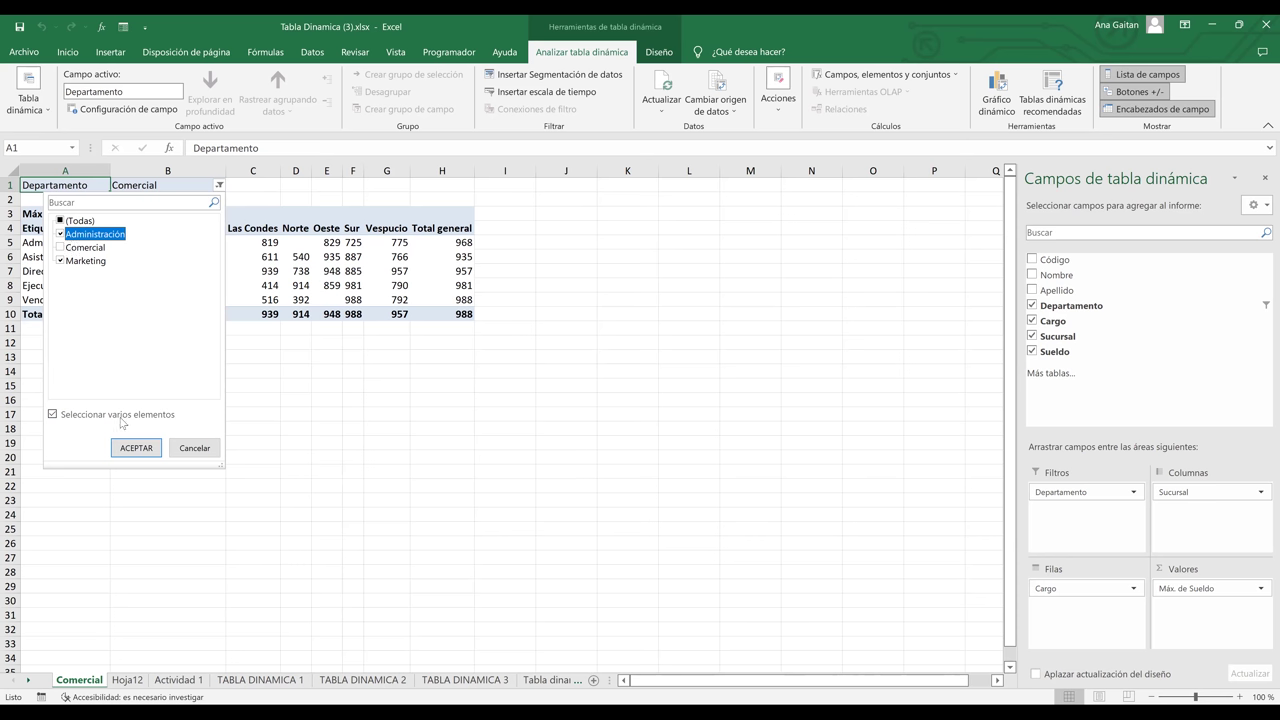
pyautogui.click(135, 449)
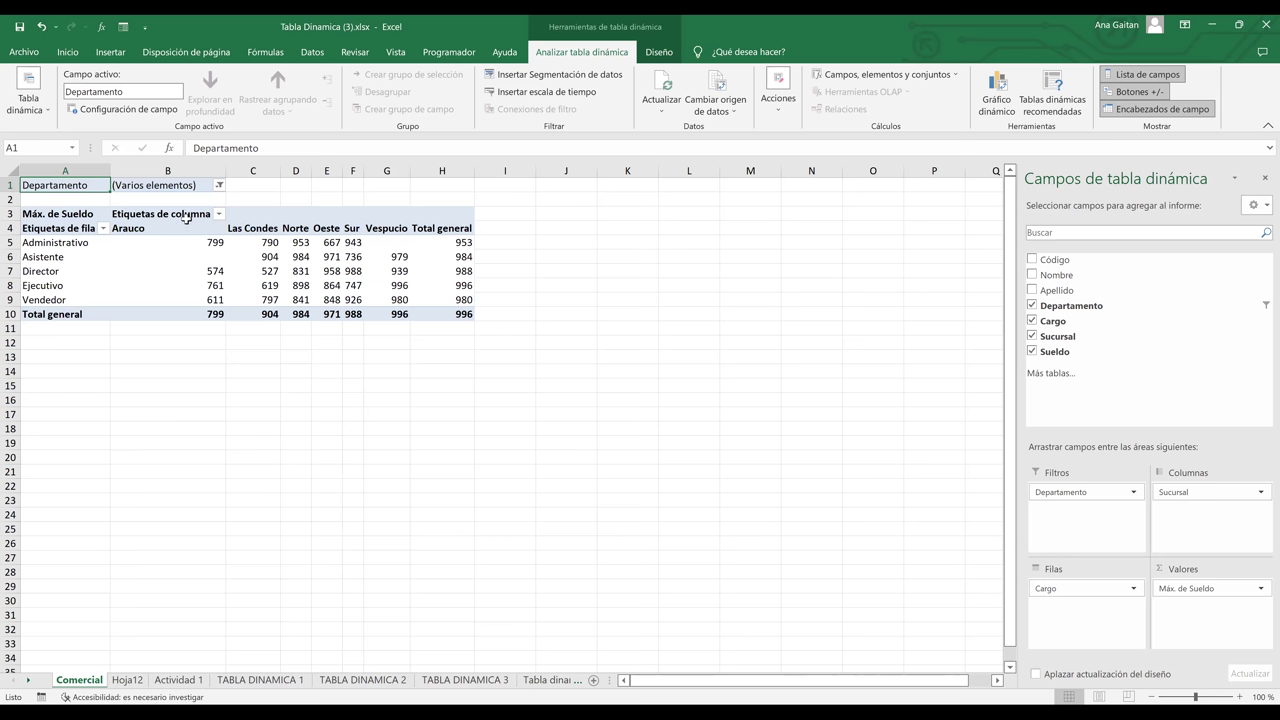
# Show the report filter pages of the Comercial sheet's pivot table for the Departamento field
pyautogui.hotkey('alt', 'Down')
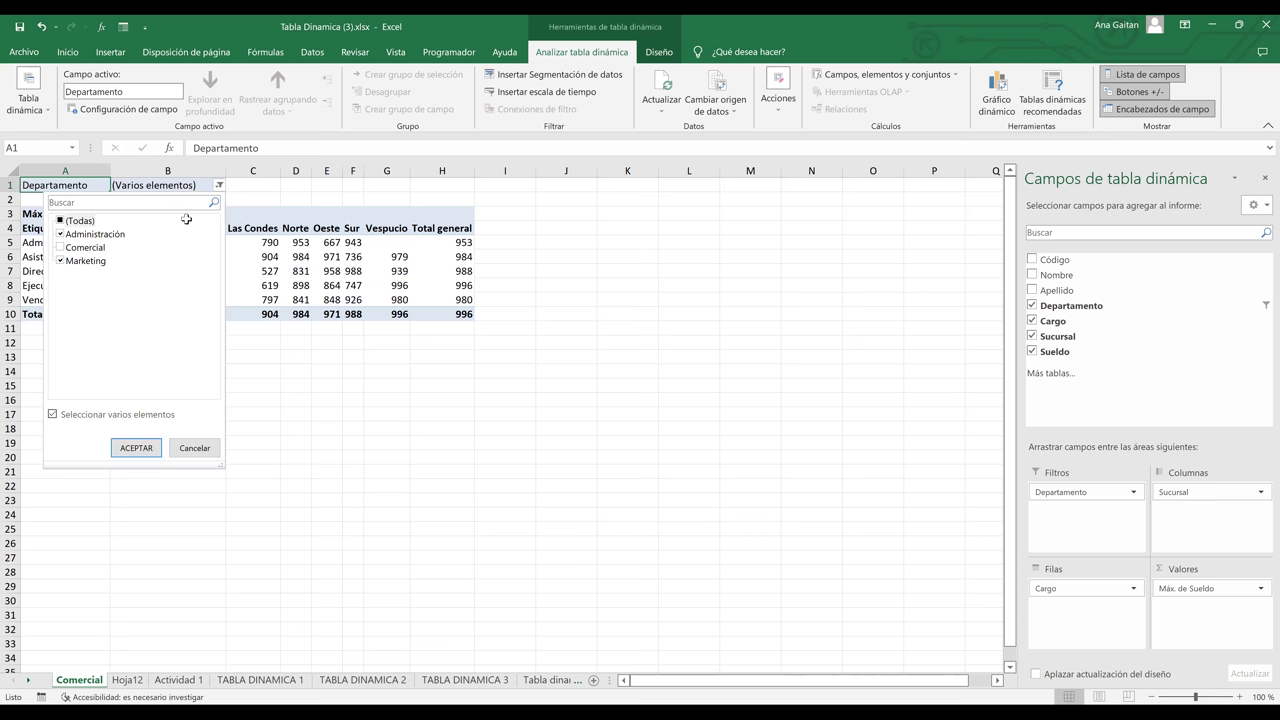
pyautogui.click(128, 185)
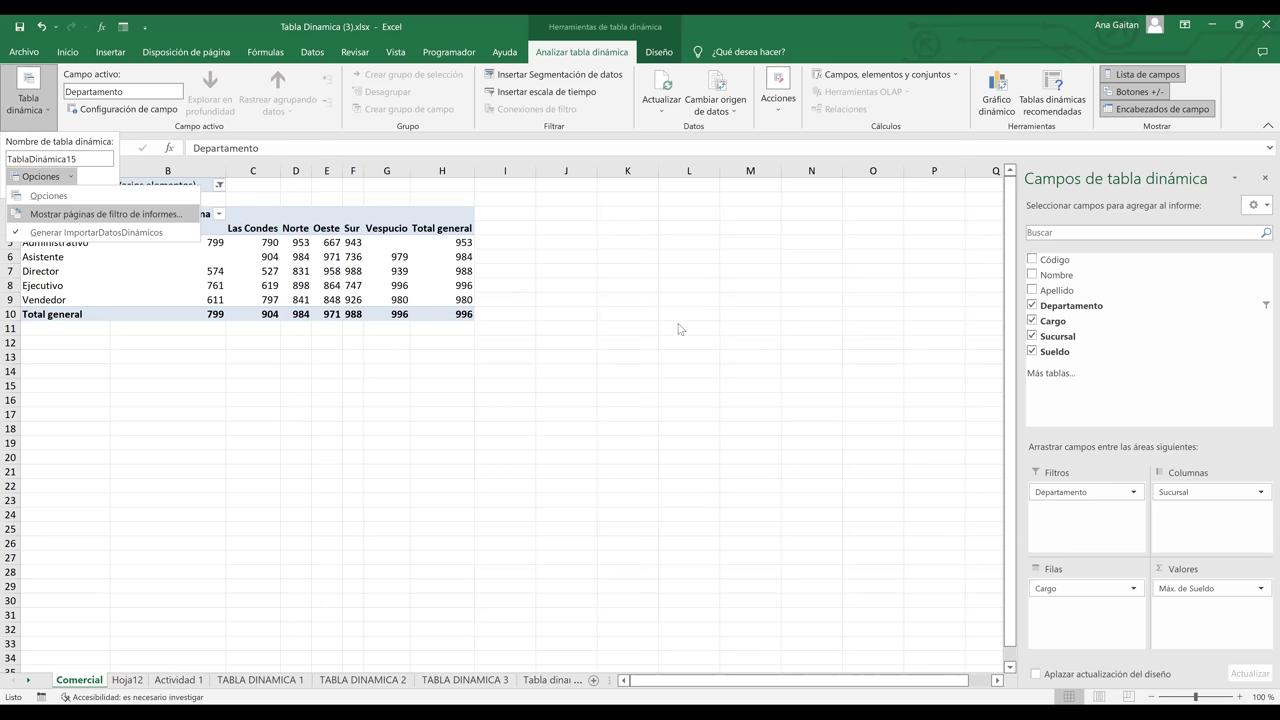
pyautogui.press('Return')
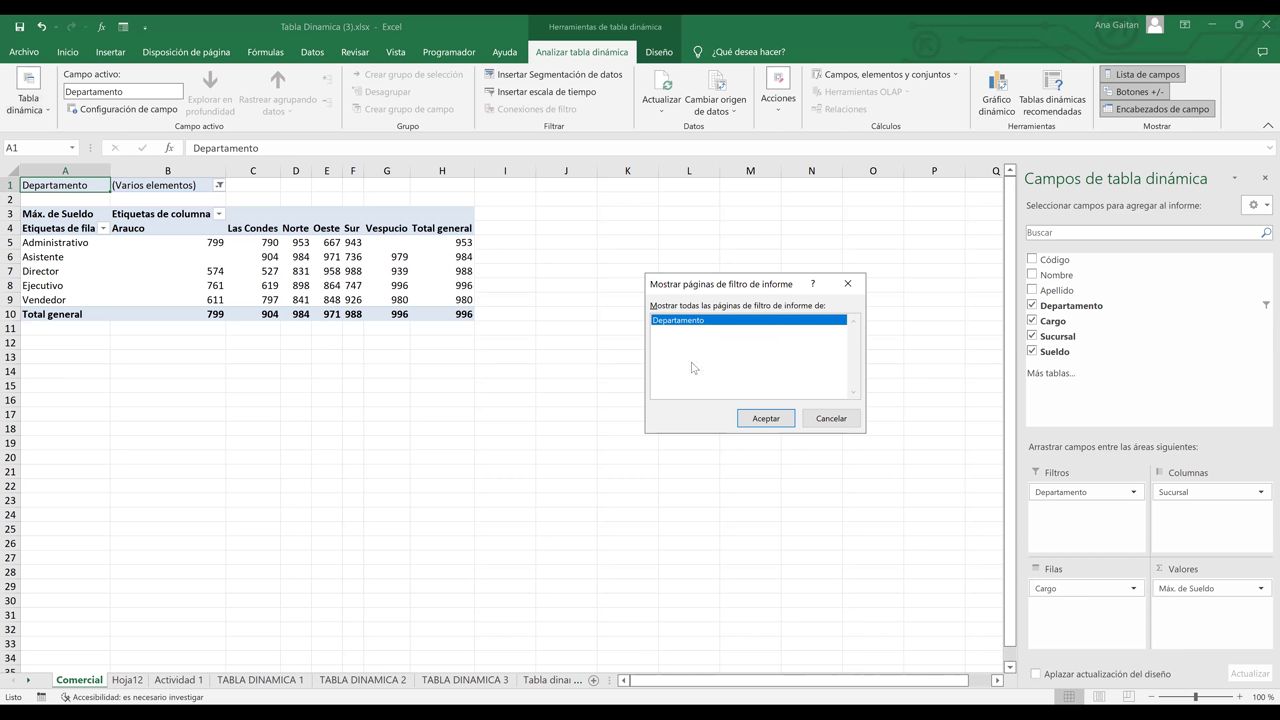
pyautogui.click(765, 418)
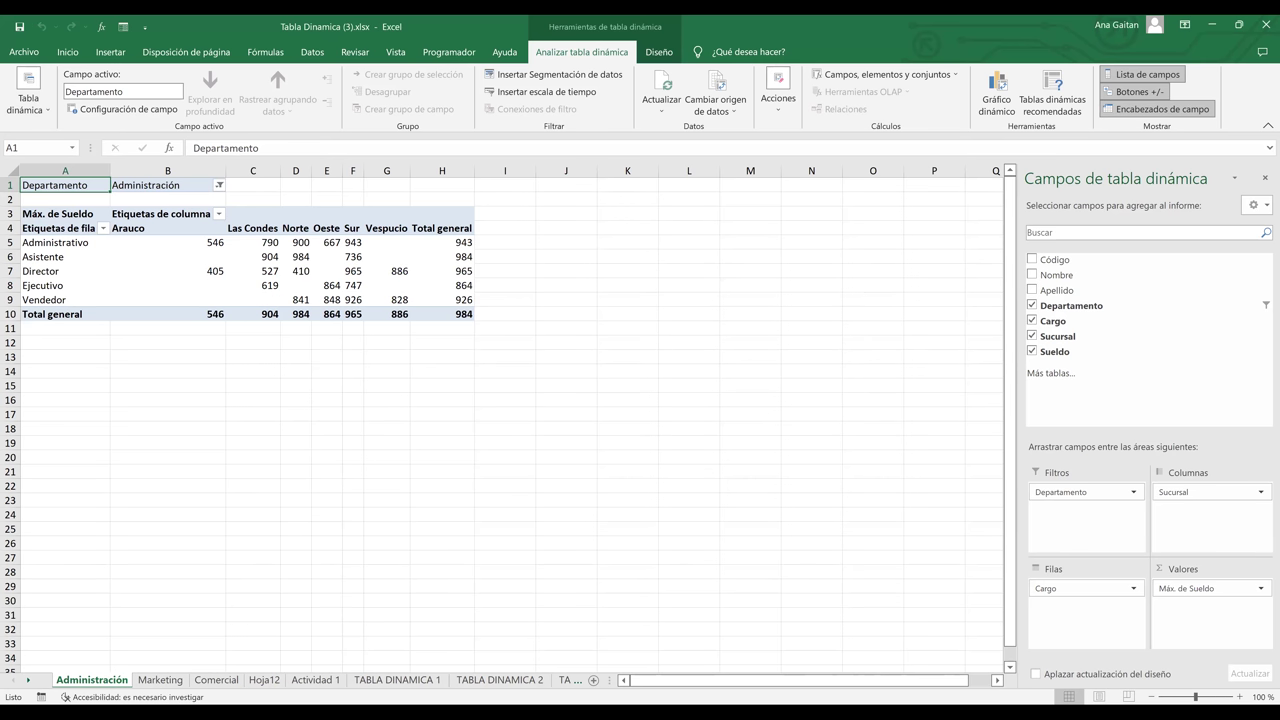
# Examine the highest salaries by Cargo and Sucursal on the Administración, Marketing and Comercial sheets
pyautogui.click(723, 416)
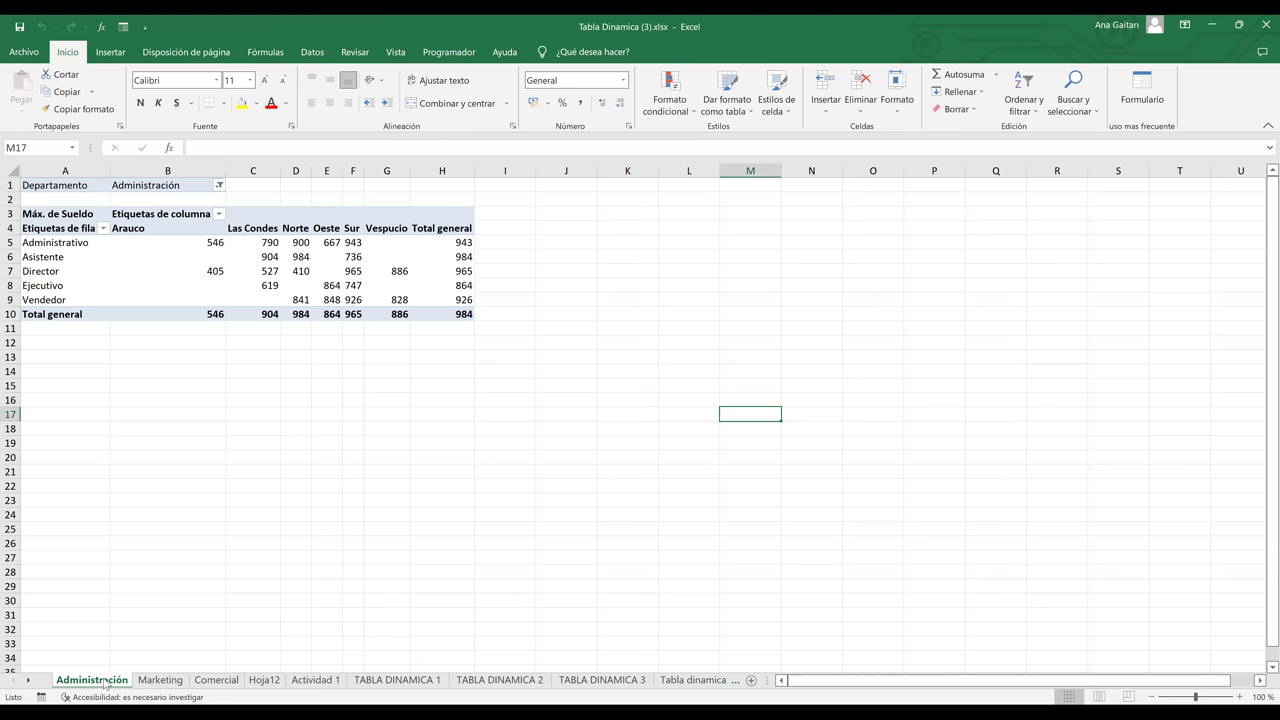
pyautogui.click(162, 680)
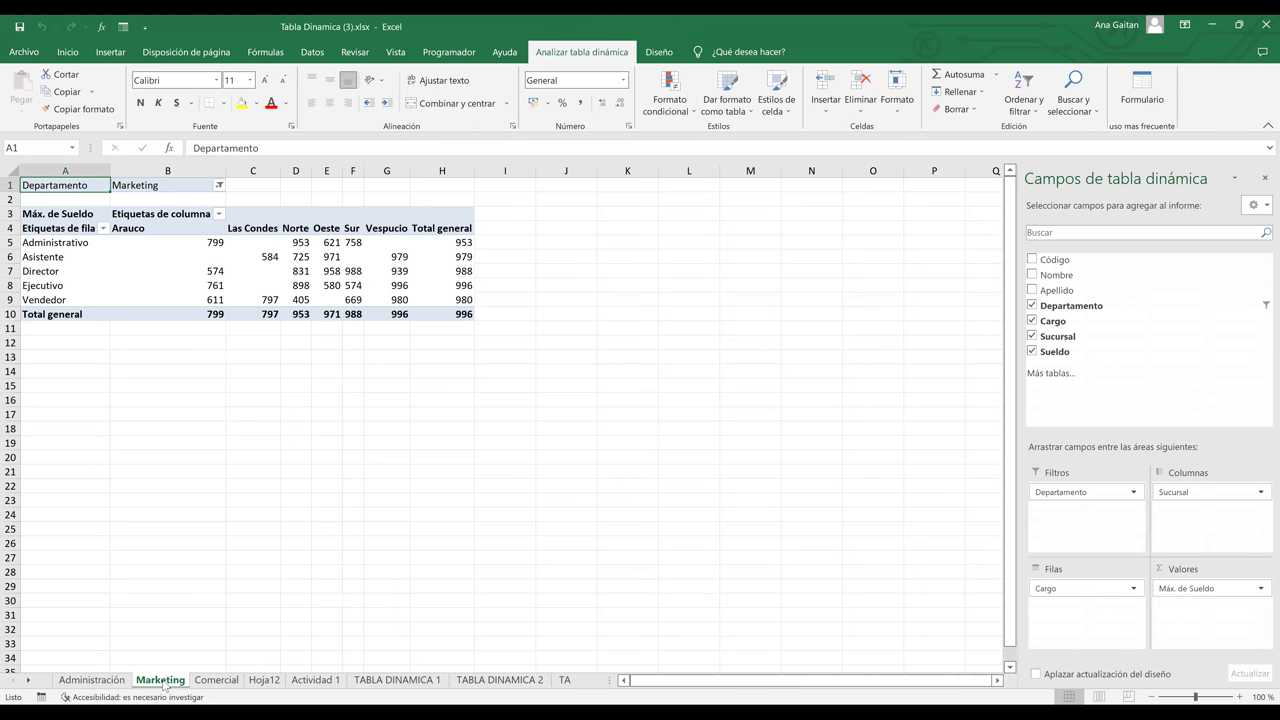
pyautogui.click(106, 680)
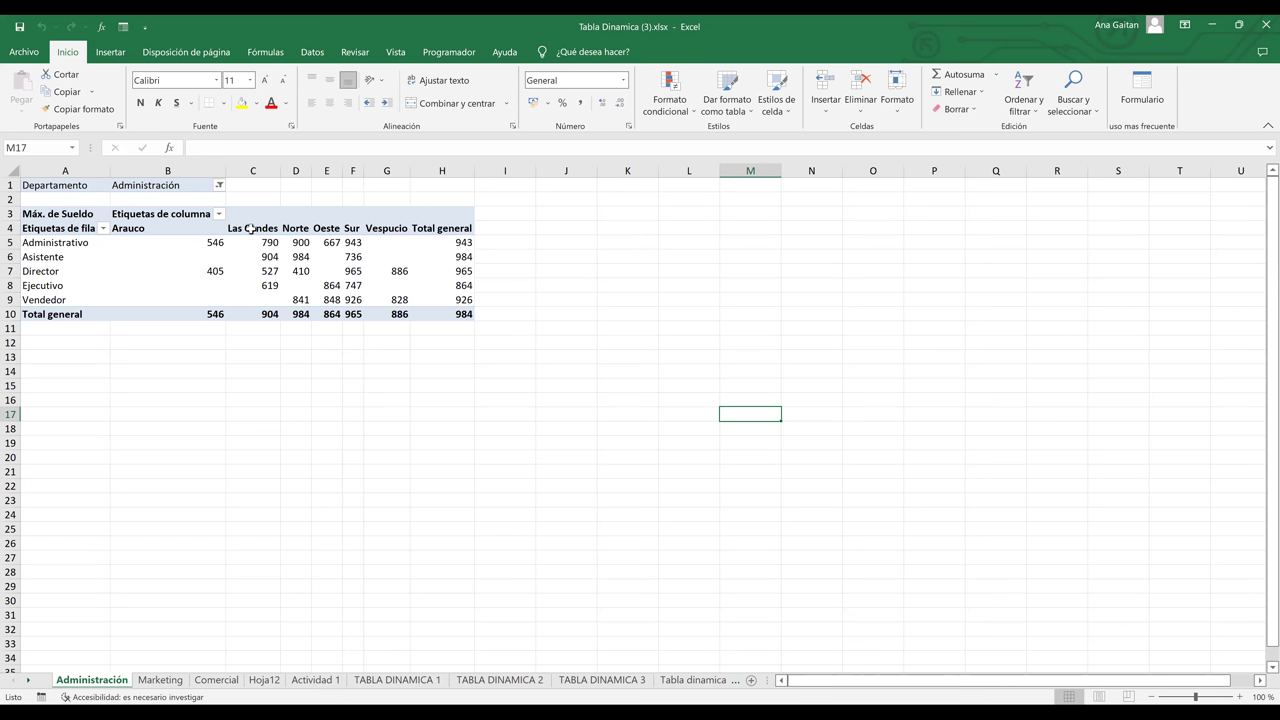
pyautogui.click(328, 229)
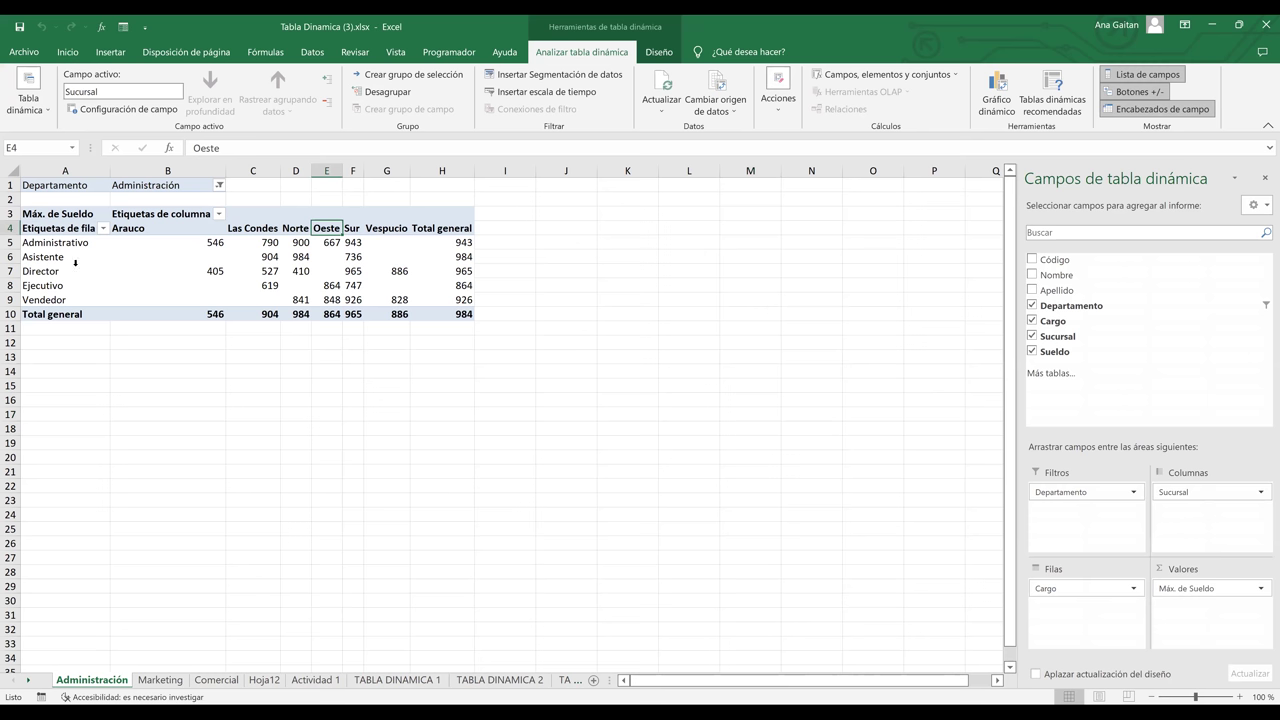
pyautogui.press('Right')
pyautogui.press('Right')
pyautogui.press('Down')
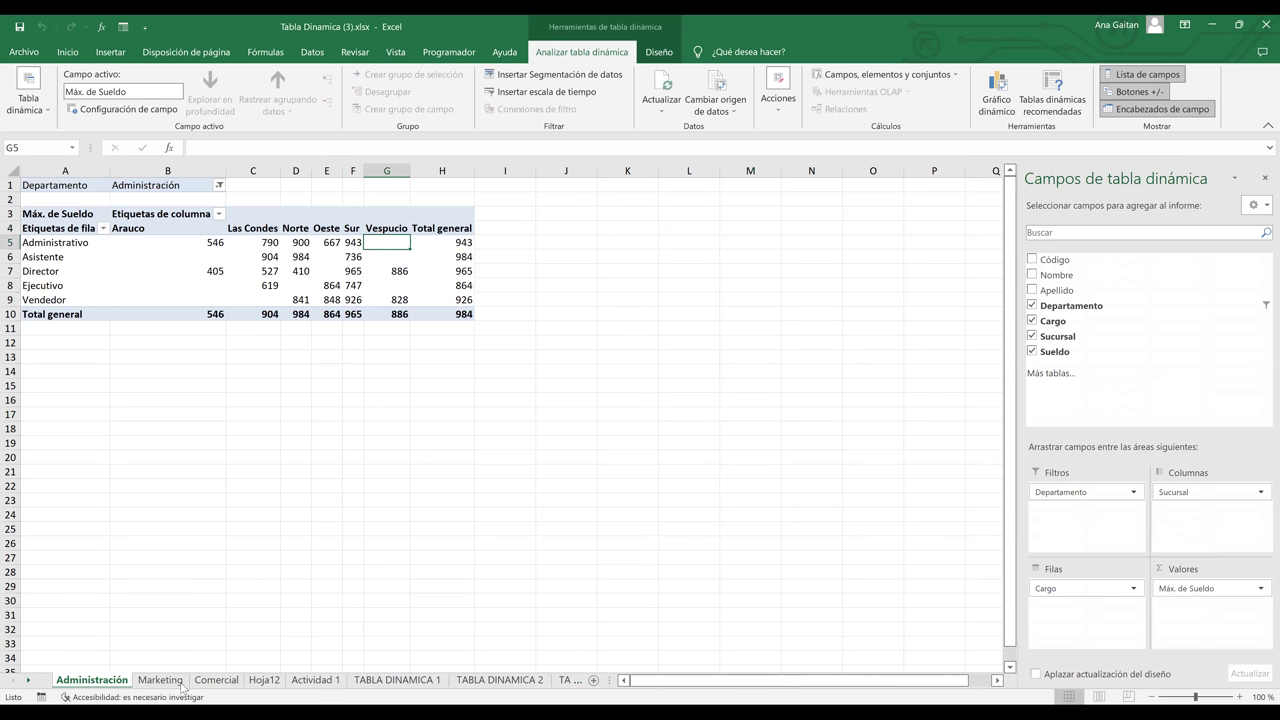
pyautogui.click(180, 684)
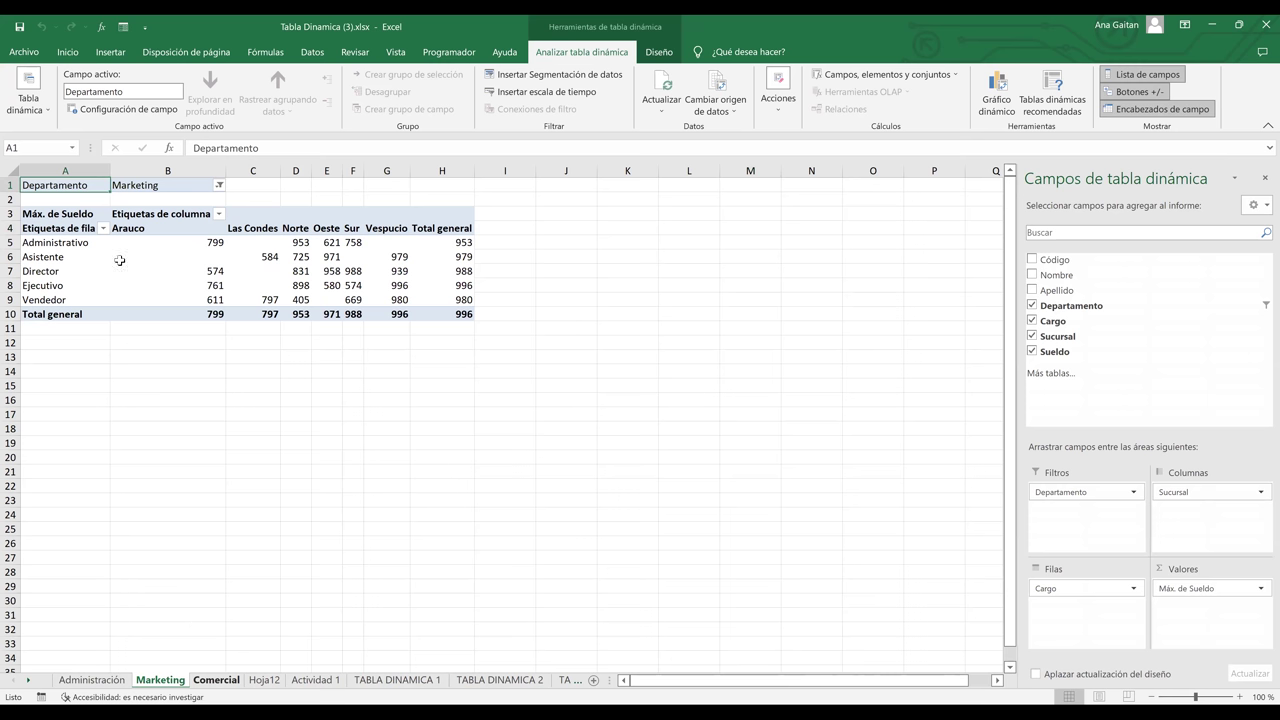
pyautogui.hotkey('ctrl', 'pagedown')
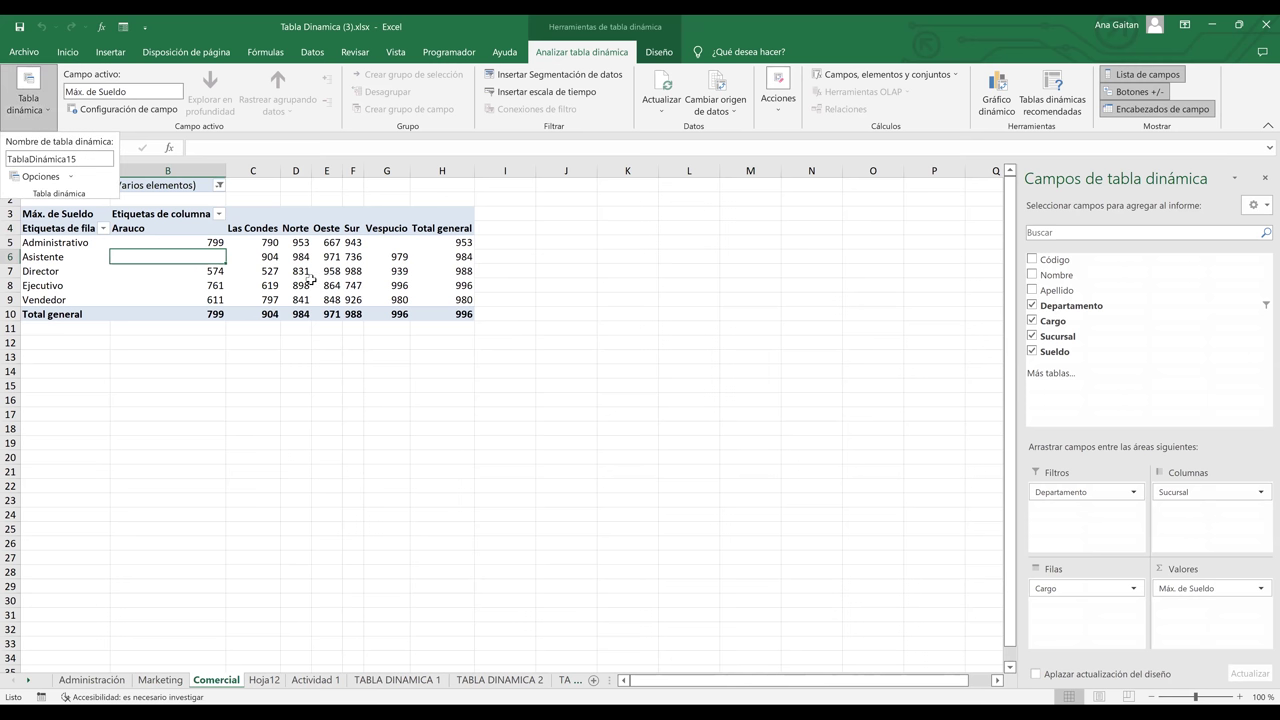
pyautogui.moveTo(263, 292)
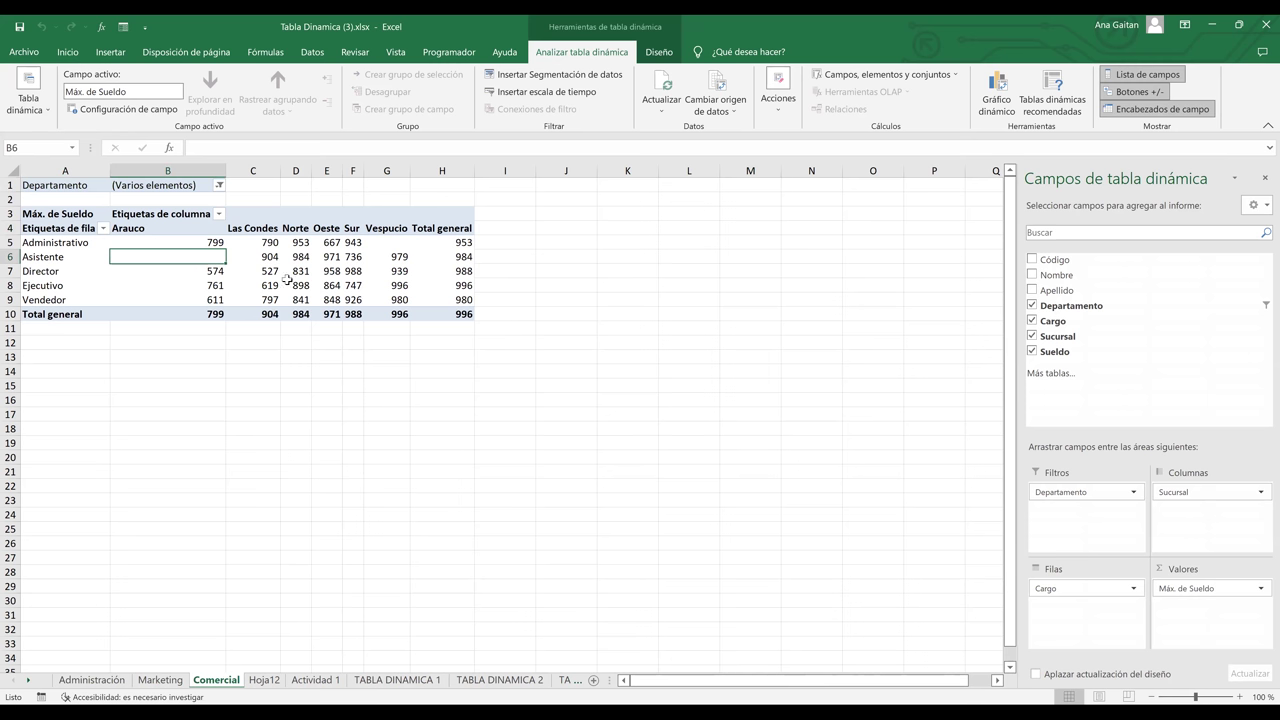
pyautogui.click(289, 283)
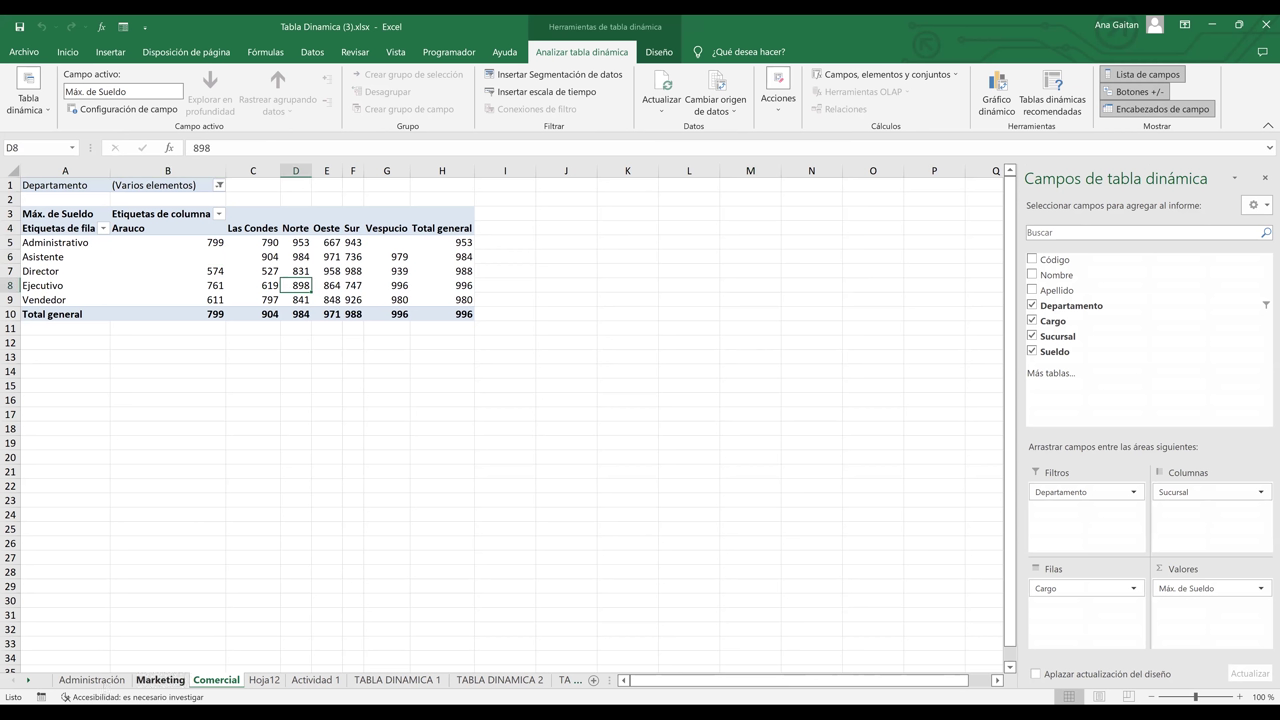
# Review the Marketing sheet's pivot table and Departamento filter options, and compare them with the Comercial, Hoja12 and Hoja16 sheets
pyautogui.click(316, 680)
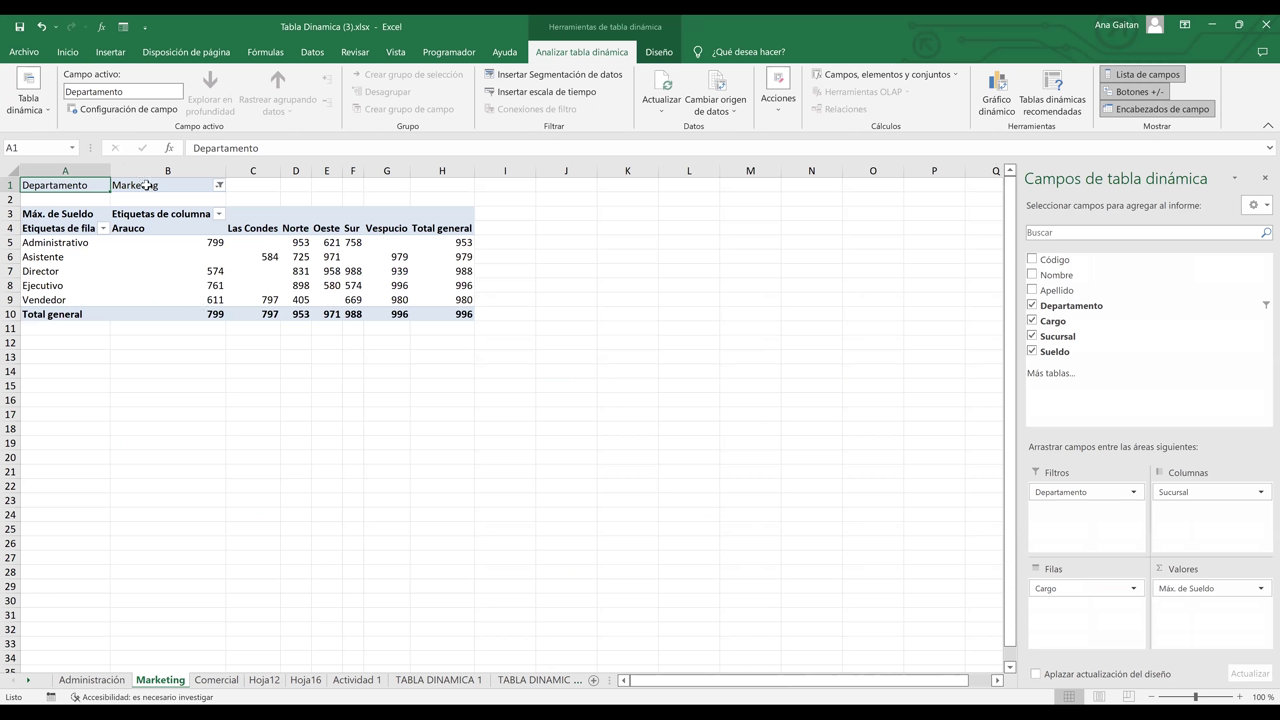
pyautogui.click(64, 246)
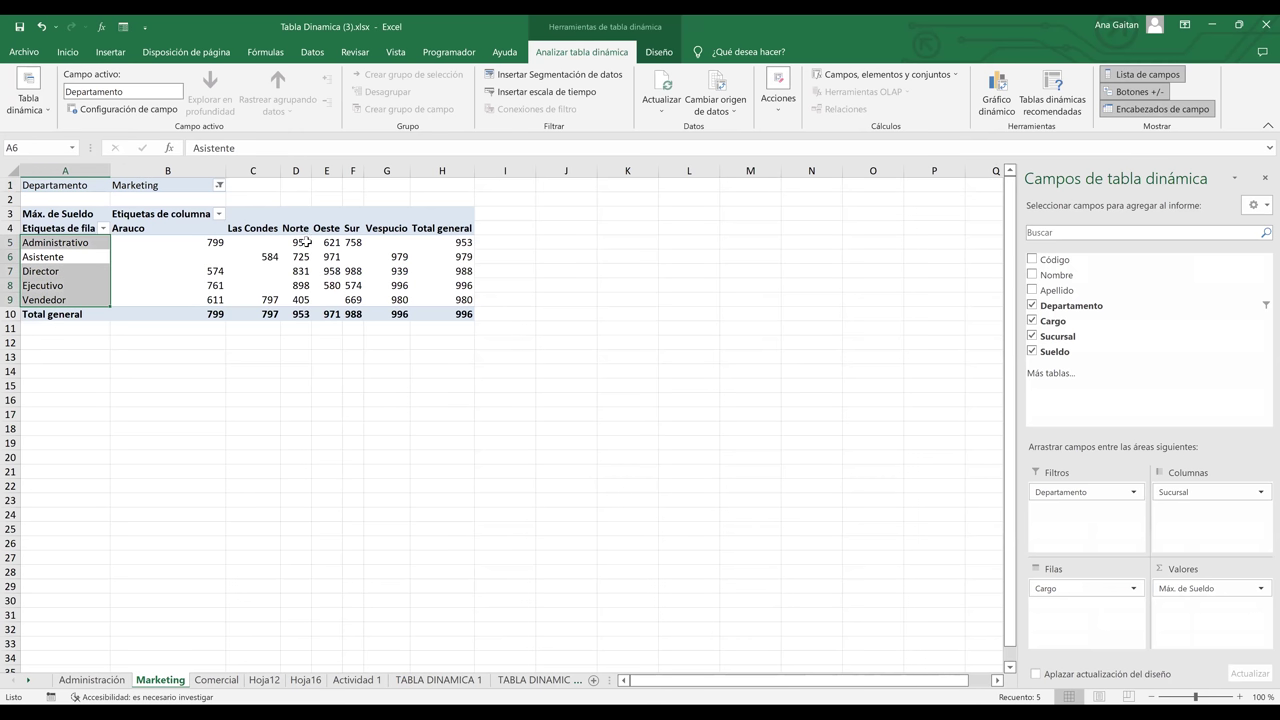
pyautogui.click(441, 214)
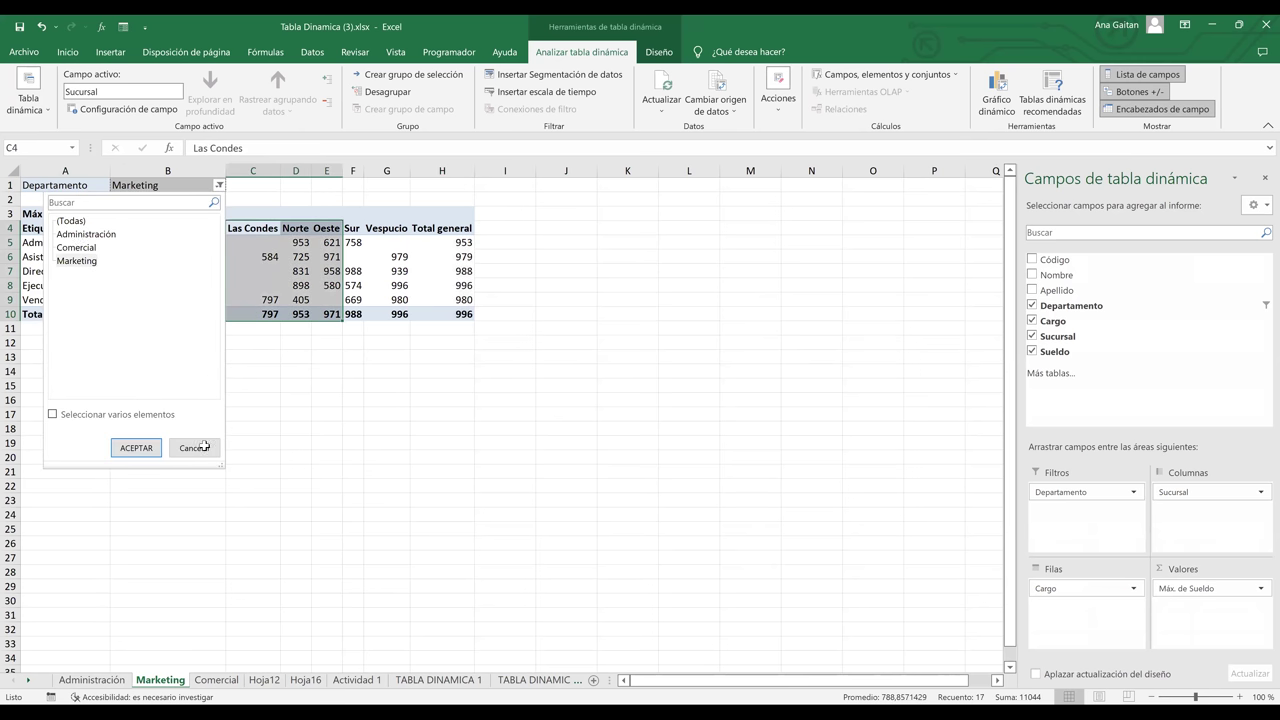
pyautogui.click(204, 446)
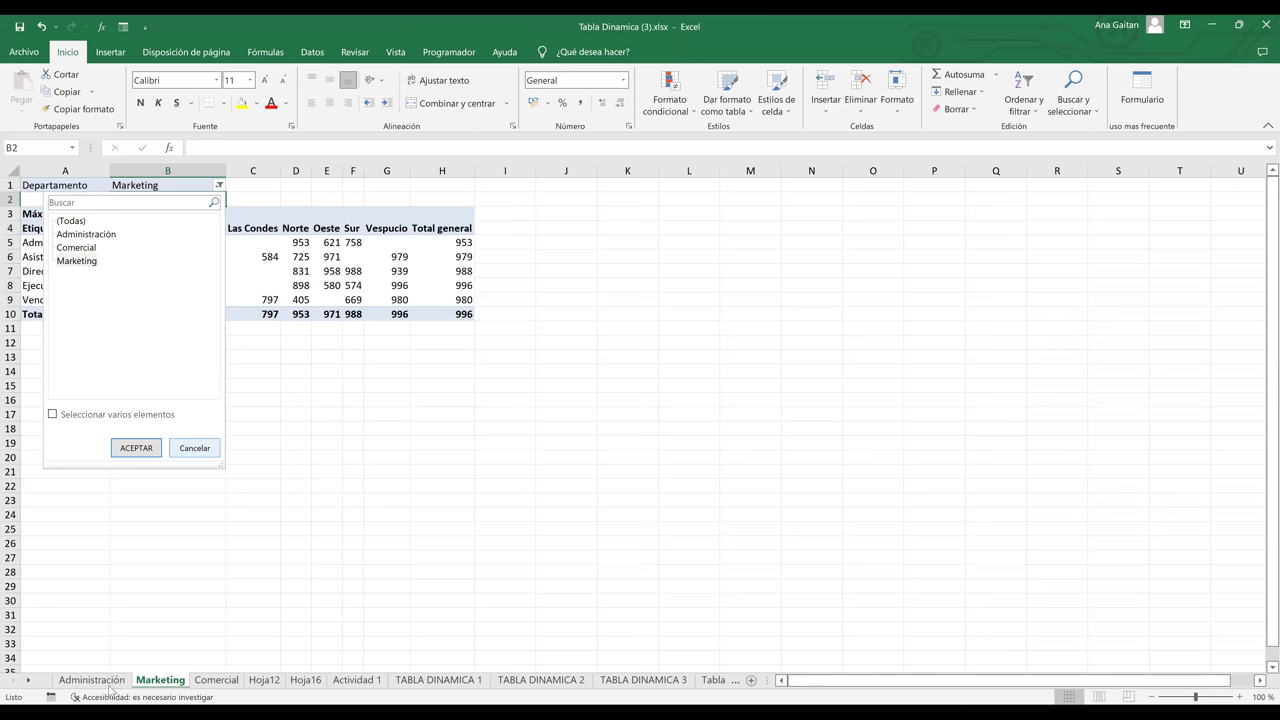
pyautogui.press('Escape')
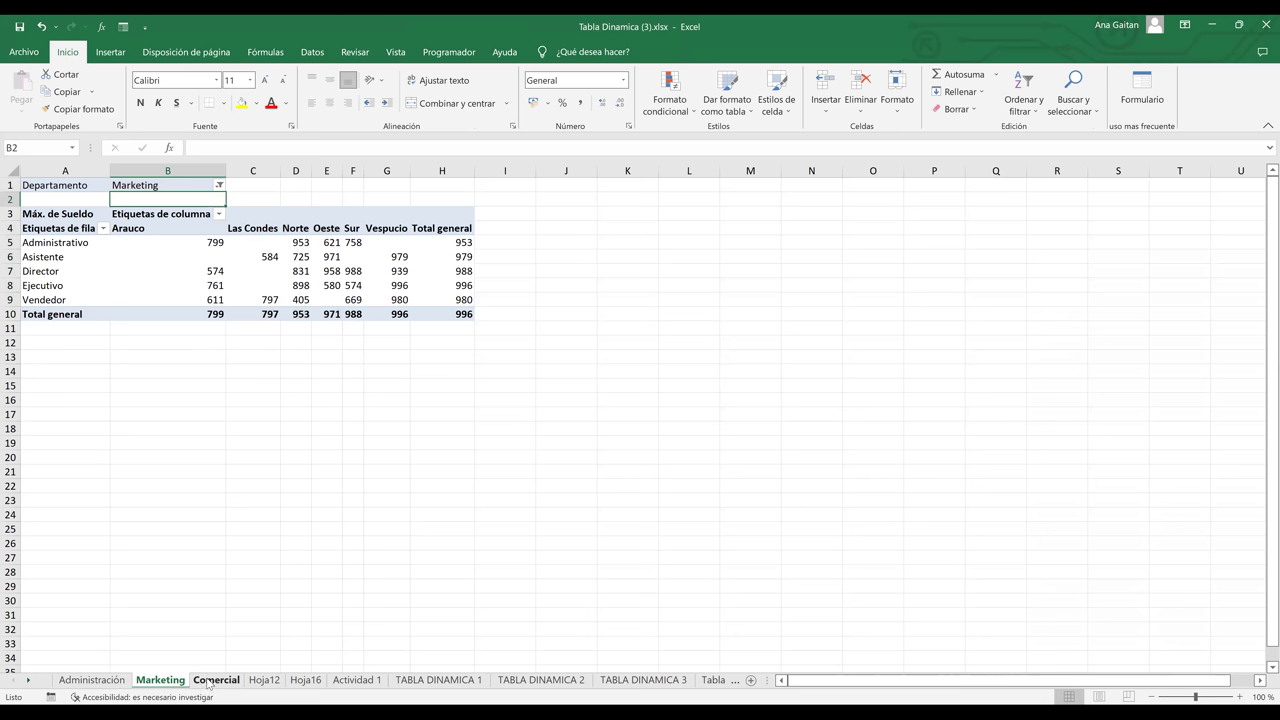
pyautogui.click(210, 683)
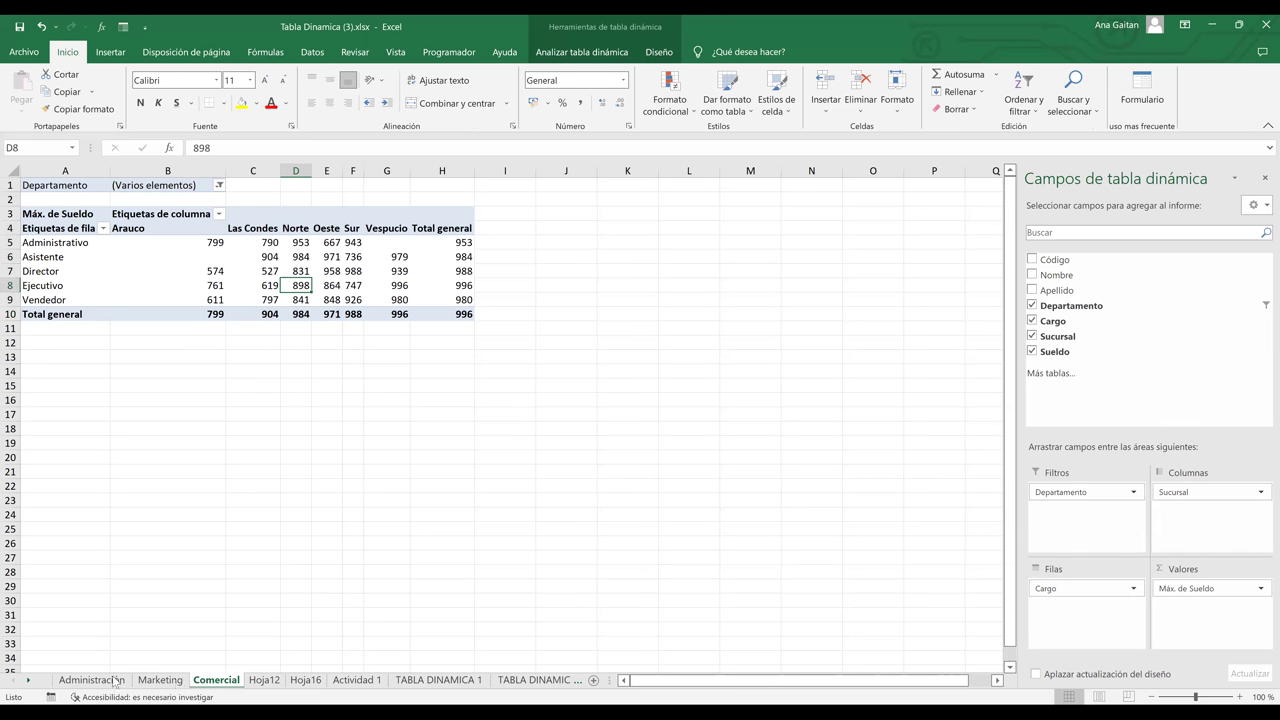
pyautogui.click(160, 686)
pyautogui.click(268, 686)
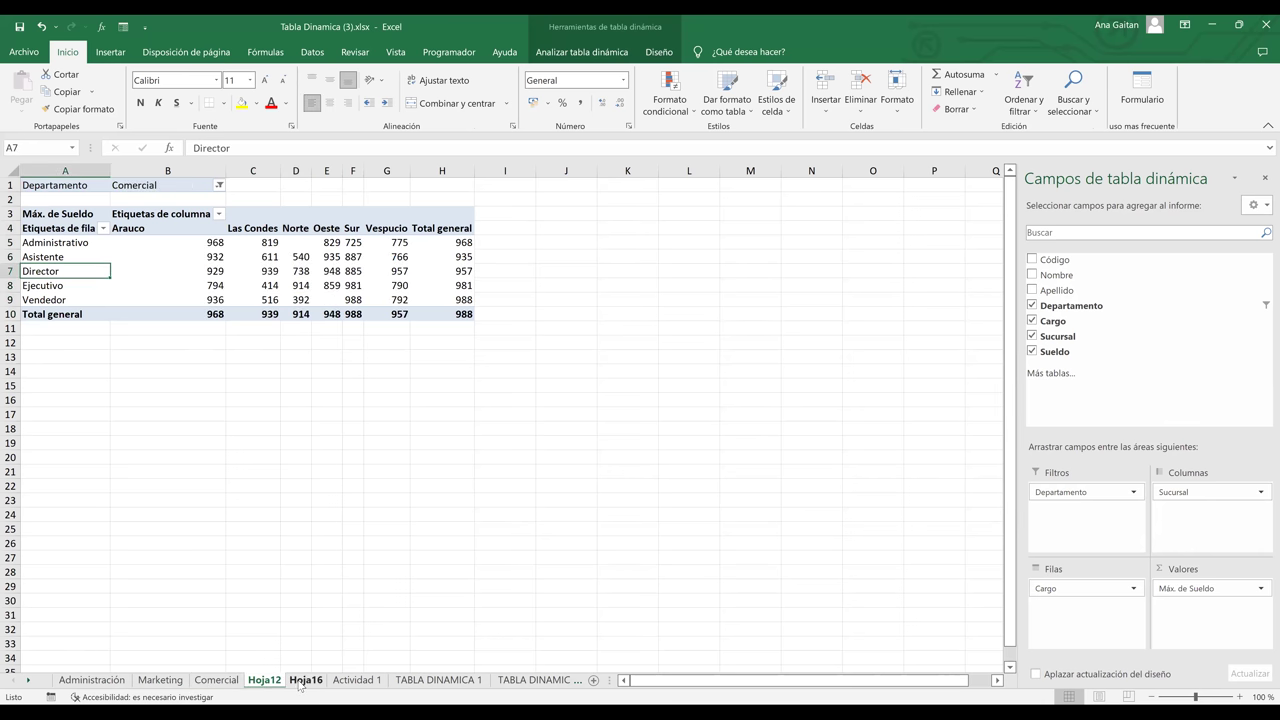
pyautogui.click(305, 680)
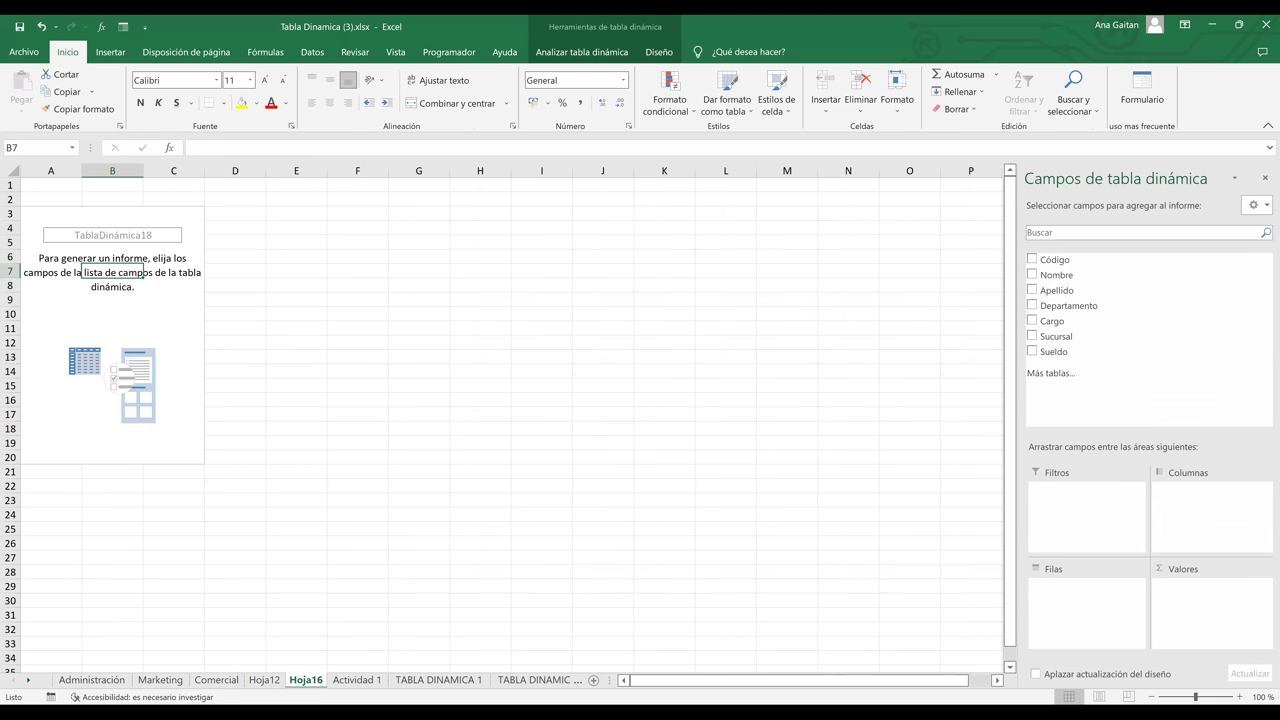
# Add Administración and Marketing to the Departamento filter of the pivot table on Hoja12, keeping Comercial selected
pyautogui.click(265, 680)
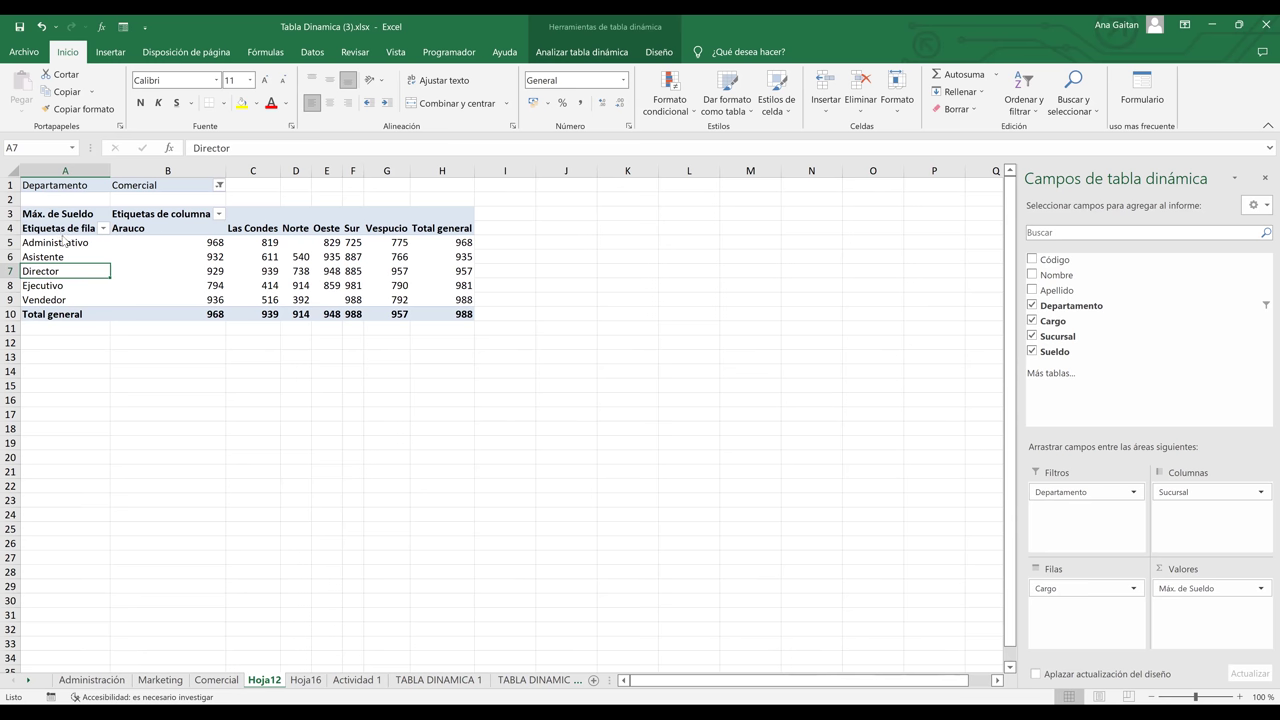
pyautogui.click(219, 185)
pyautogui.click(62, 234)
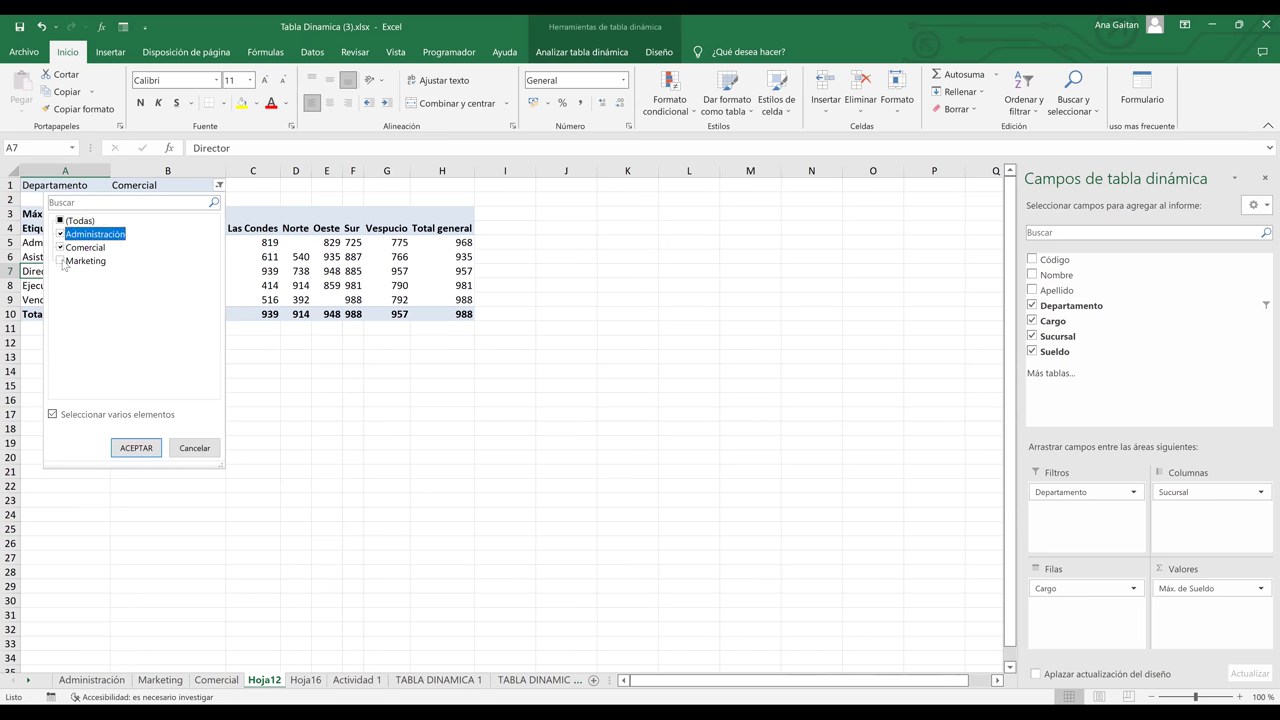
pyautogui.click(61, 261)
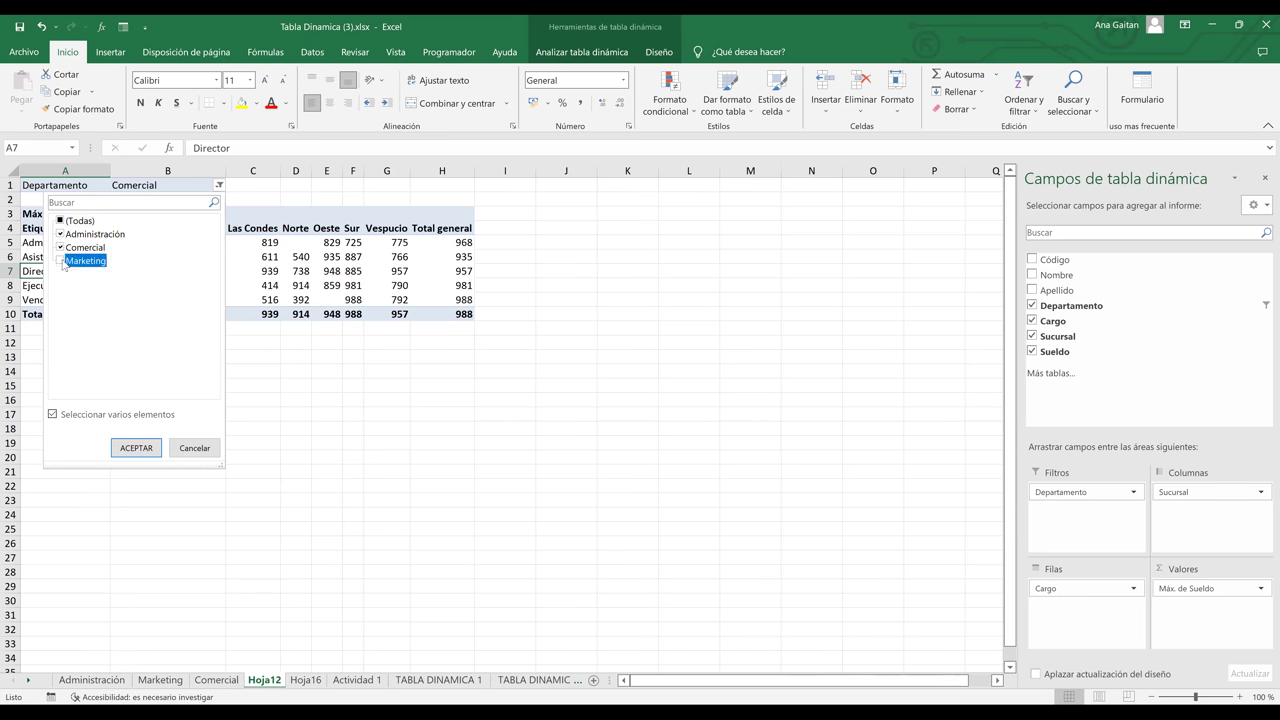
pyautogui.click(135, 448)
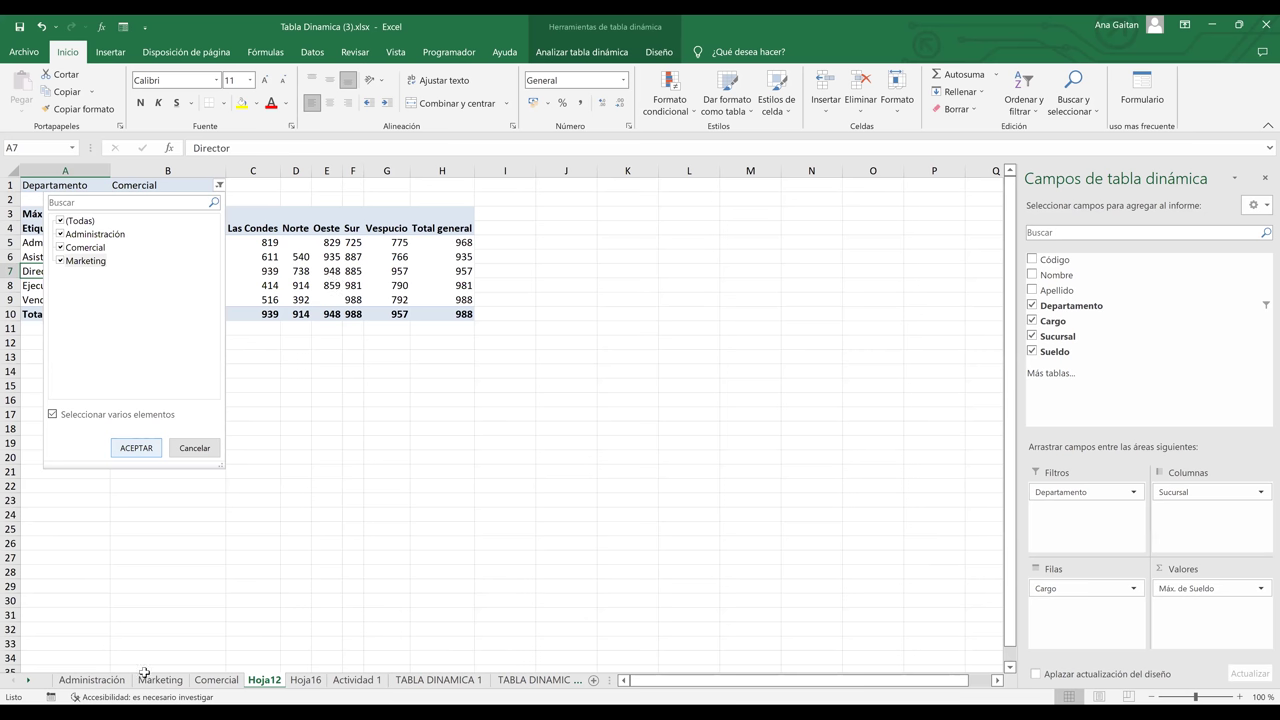
# Apply the Departamento filter with all departments on Hoja12 and review the highest salaries by Cargo and Sucursal
pyautogui.click(136, 448)
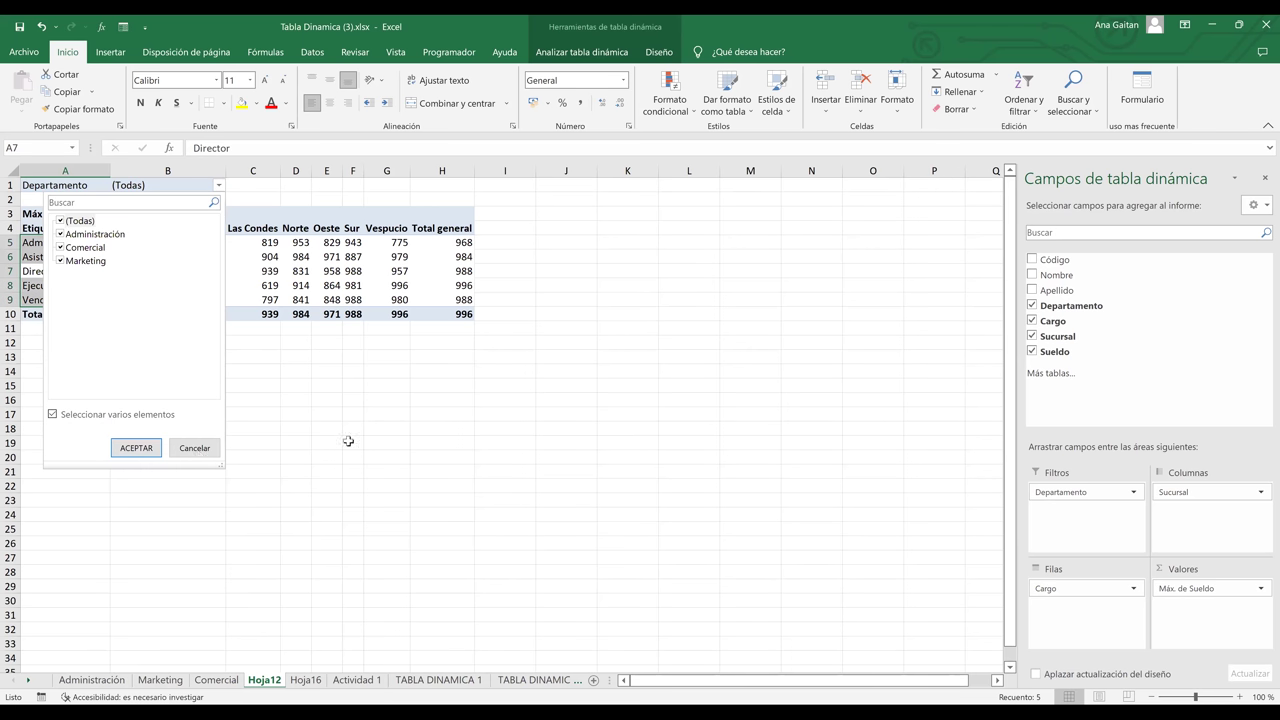
pyautogui.press('Escape')
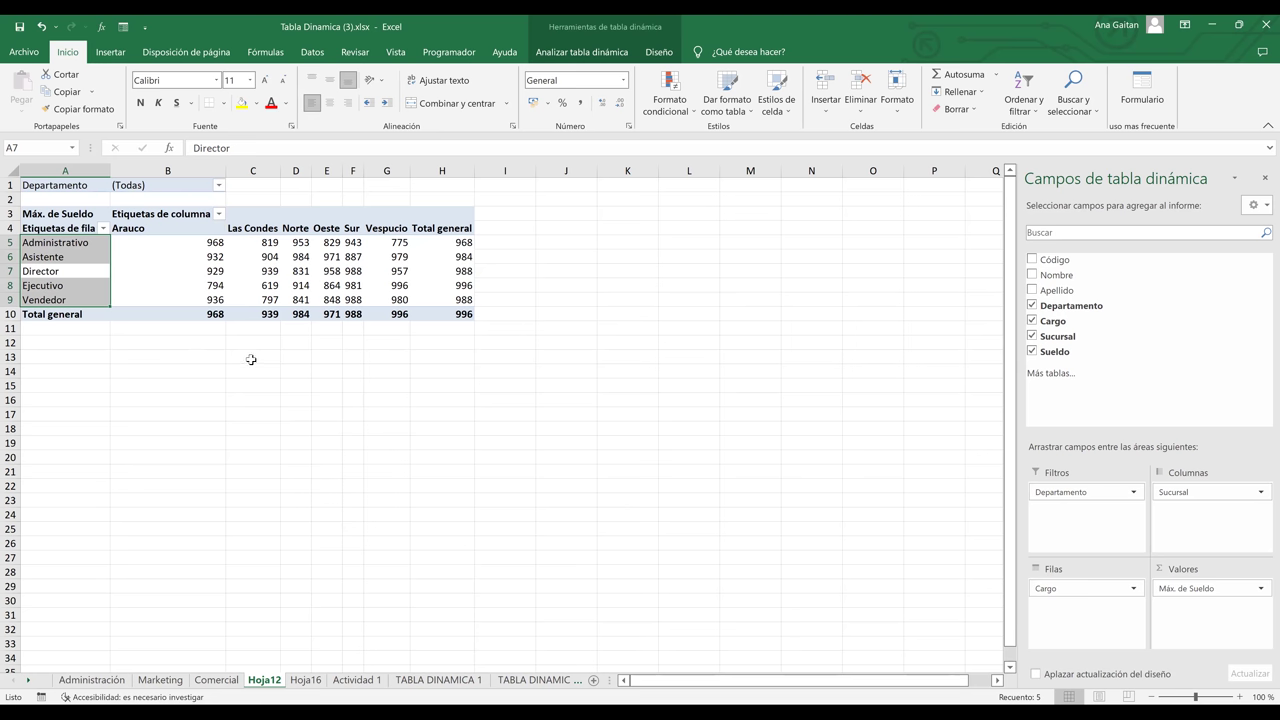
pyautogui.click(285, 370)
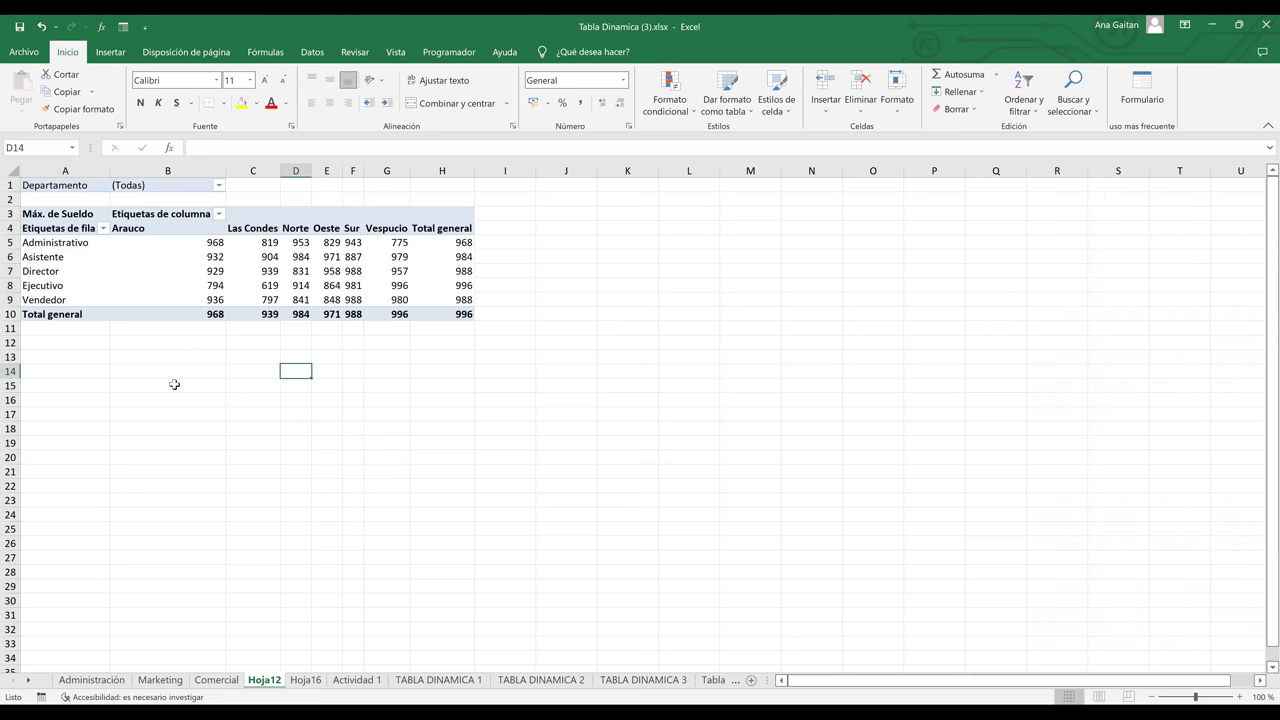
pyautogui.click(392, 357)
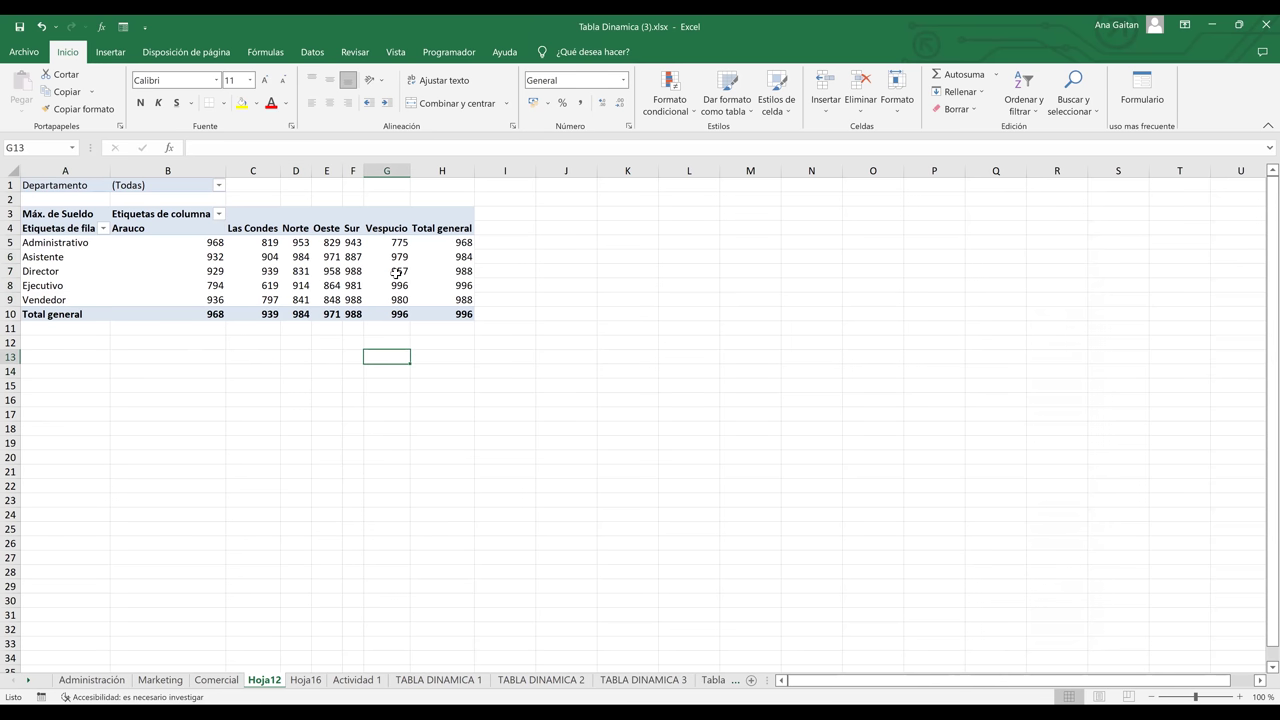
pyautogui.click(397, 271)
pyautogui.click(316, 270)
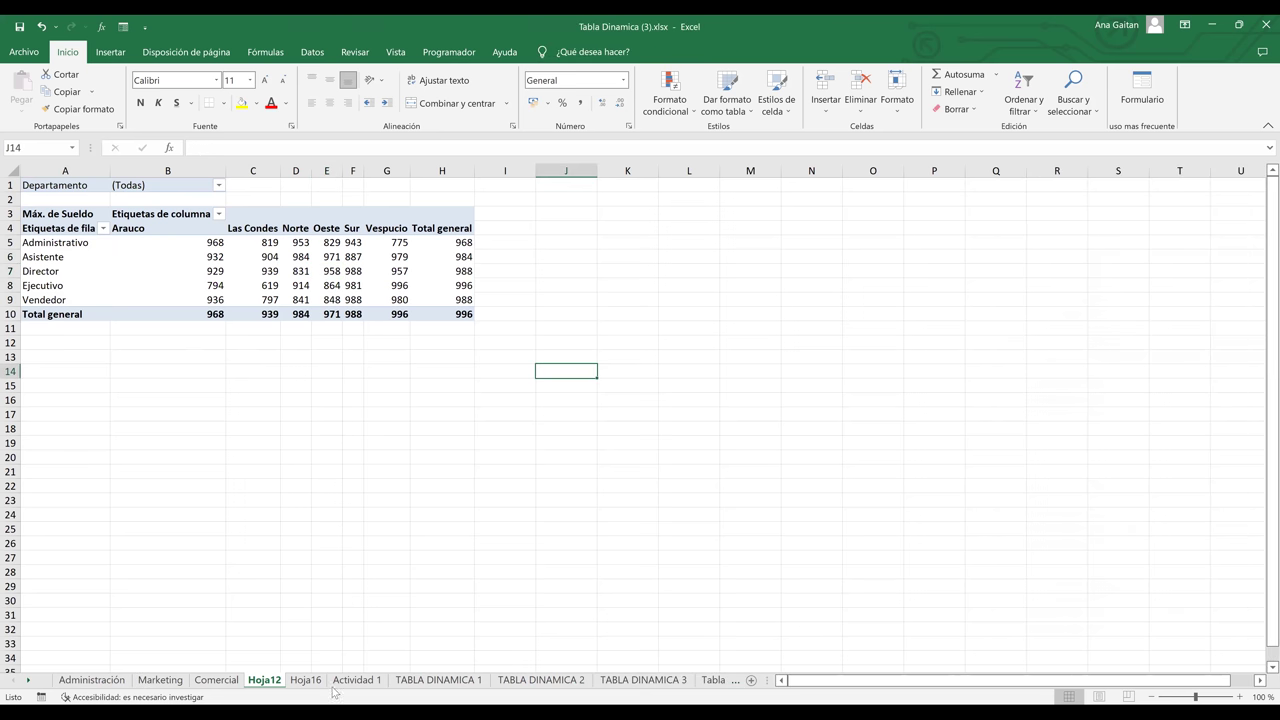
# Look through the TABLA DINAMICA 1, Hoja17 and TABLA DINAMICA 3 sheets and return to Hoja12
pyautogui.click(430, 682)
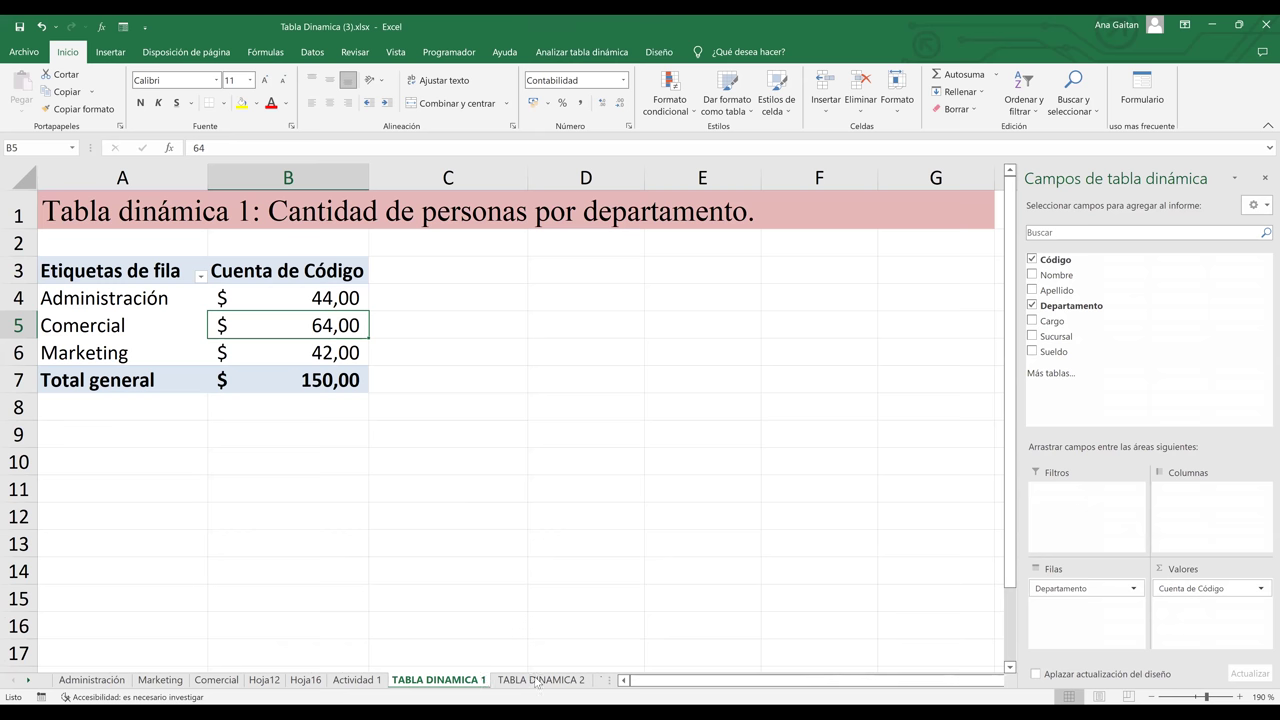
pyautogui.click(660, 685)
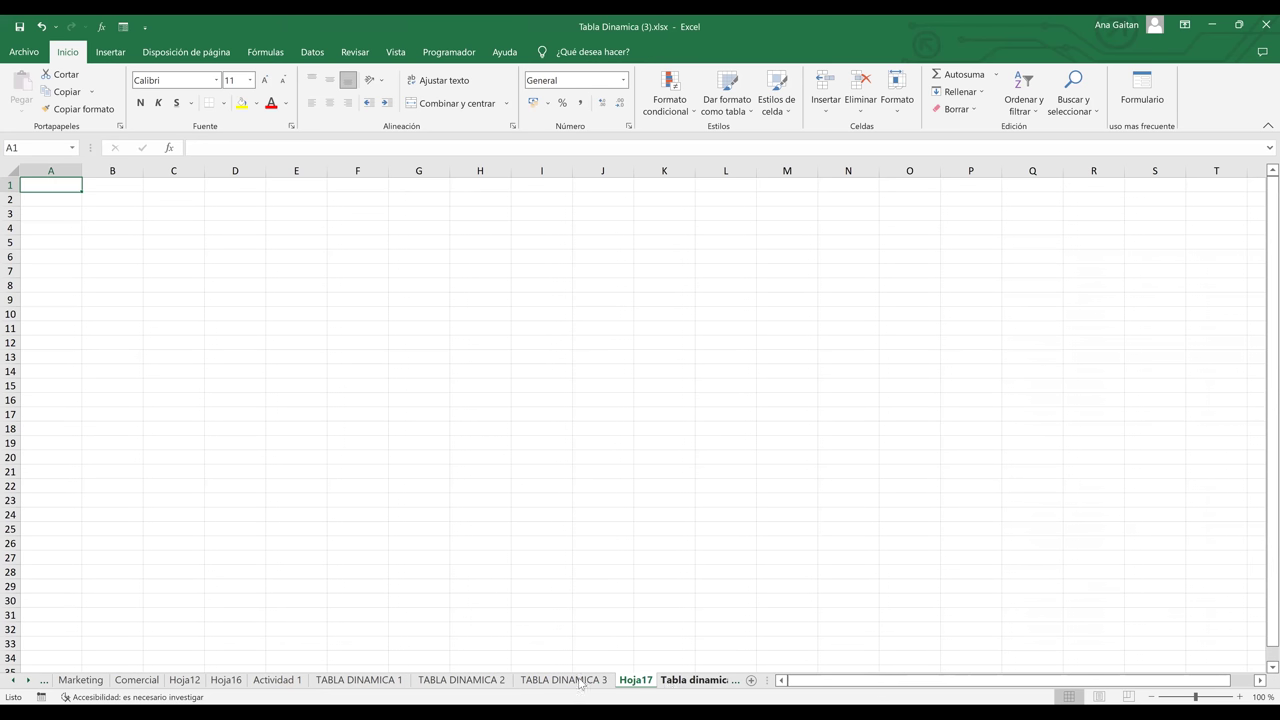
pyautogui.click(537, 685)
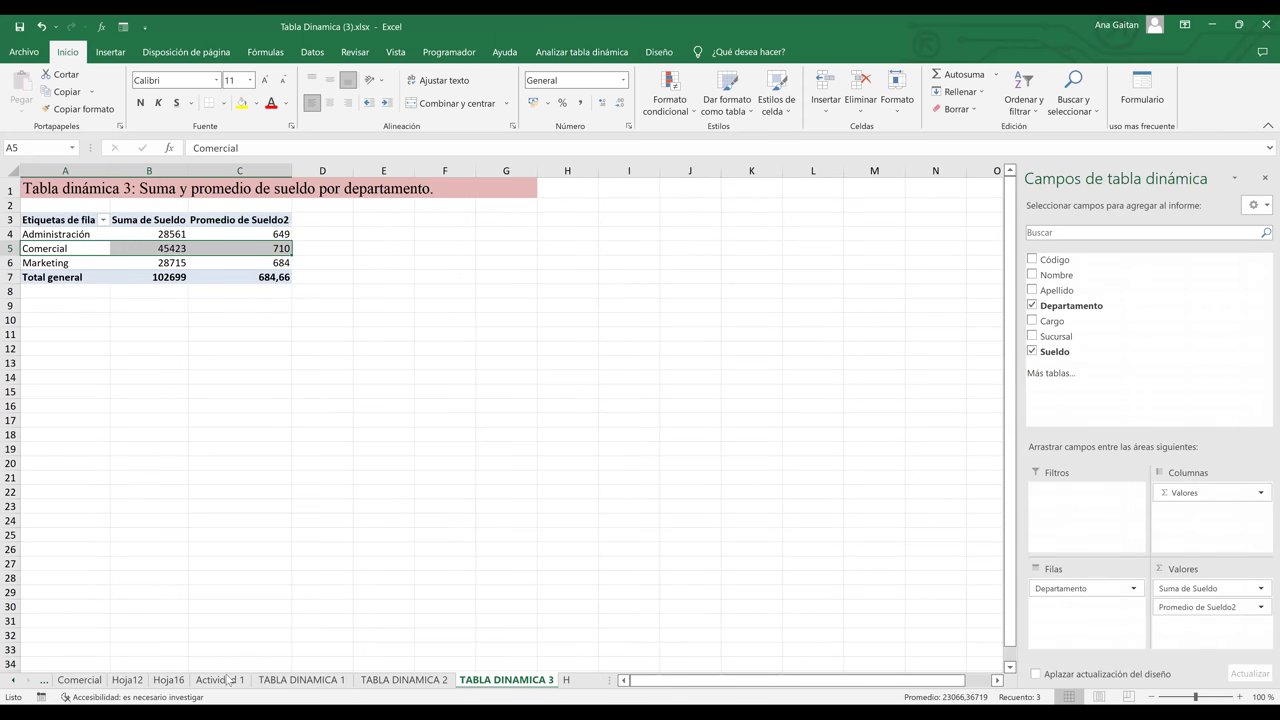
pyautogui.click(128, 682)
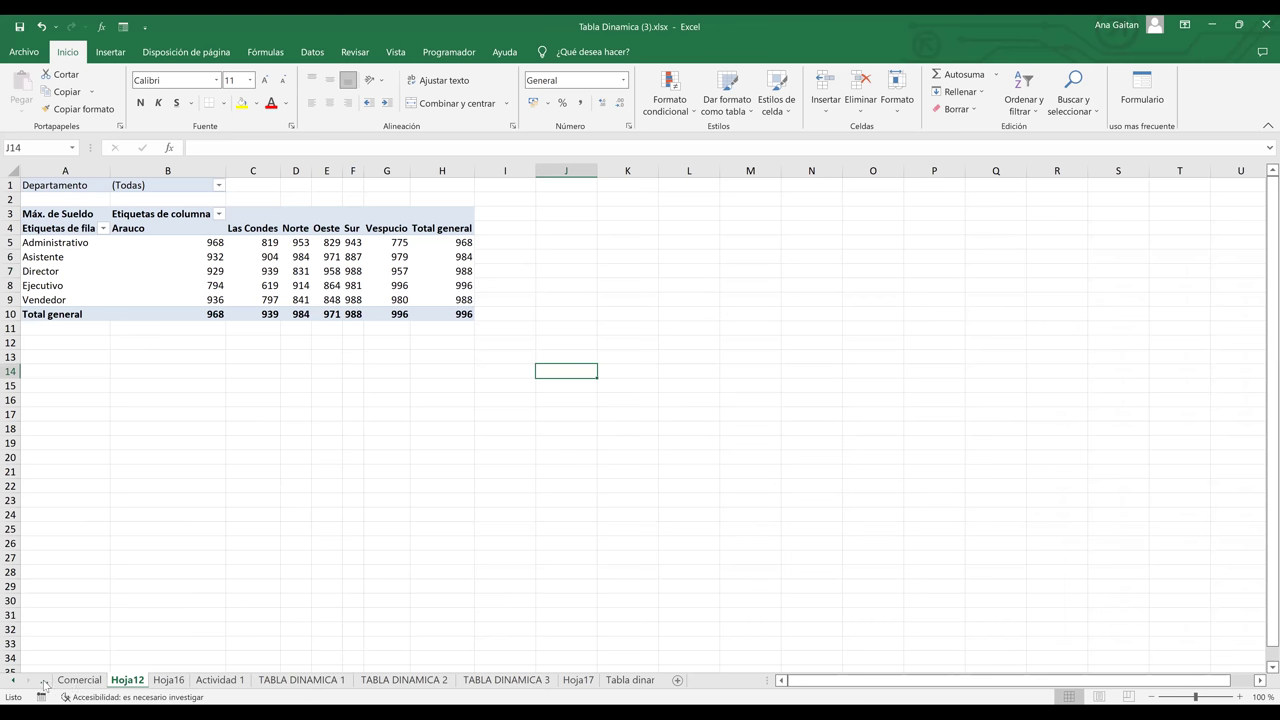
# Delete the Administración, Marketing, Comercial, Hoja12 and Hoja16 sheets as a group, and delete the empty Hoja17 sheet
pyautogui.click(44, 682)
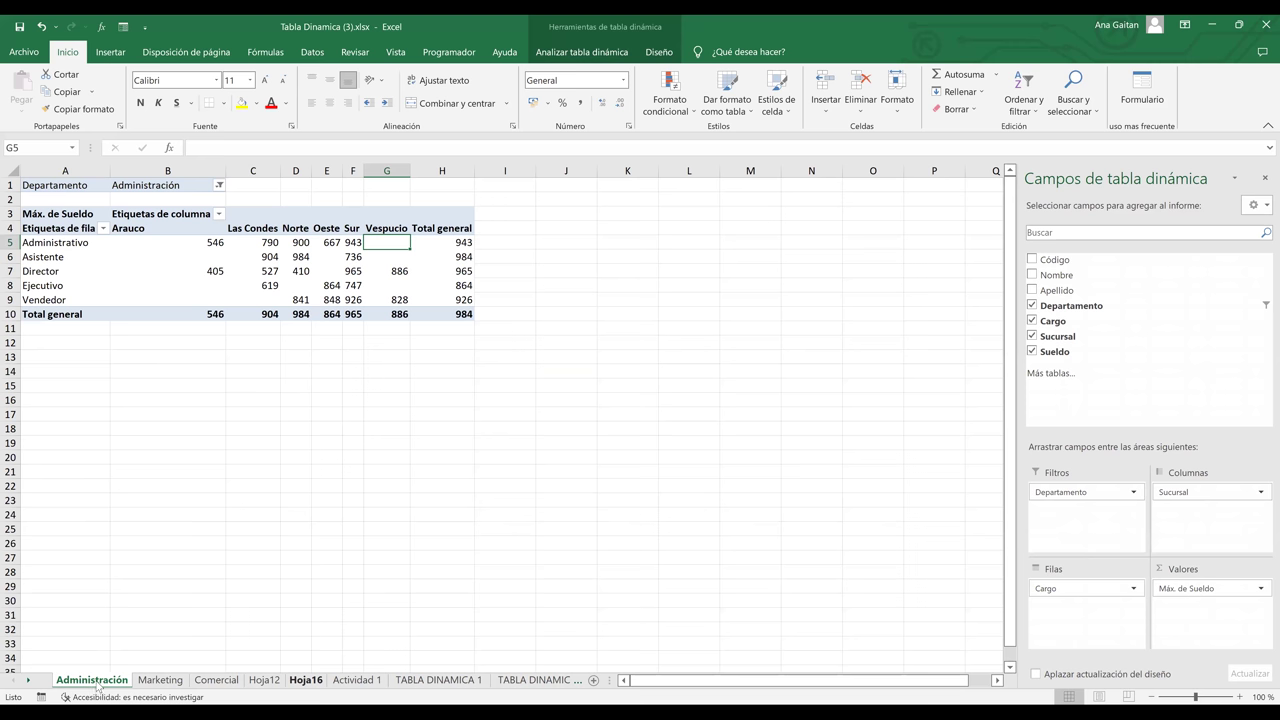
pyautogui.hotkey('ctrl', 'shift', 'pagedown')
pyautogui.hotkey('ctrl', 'shift', 'pagedown')
pyautogui.hotkey('ctrl', 'shift', 'pagedown')
pyautogui.hotkey('ctrl', 'shift', 'pagedown')
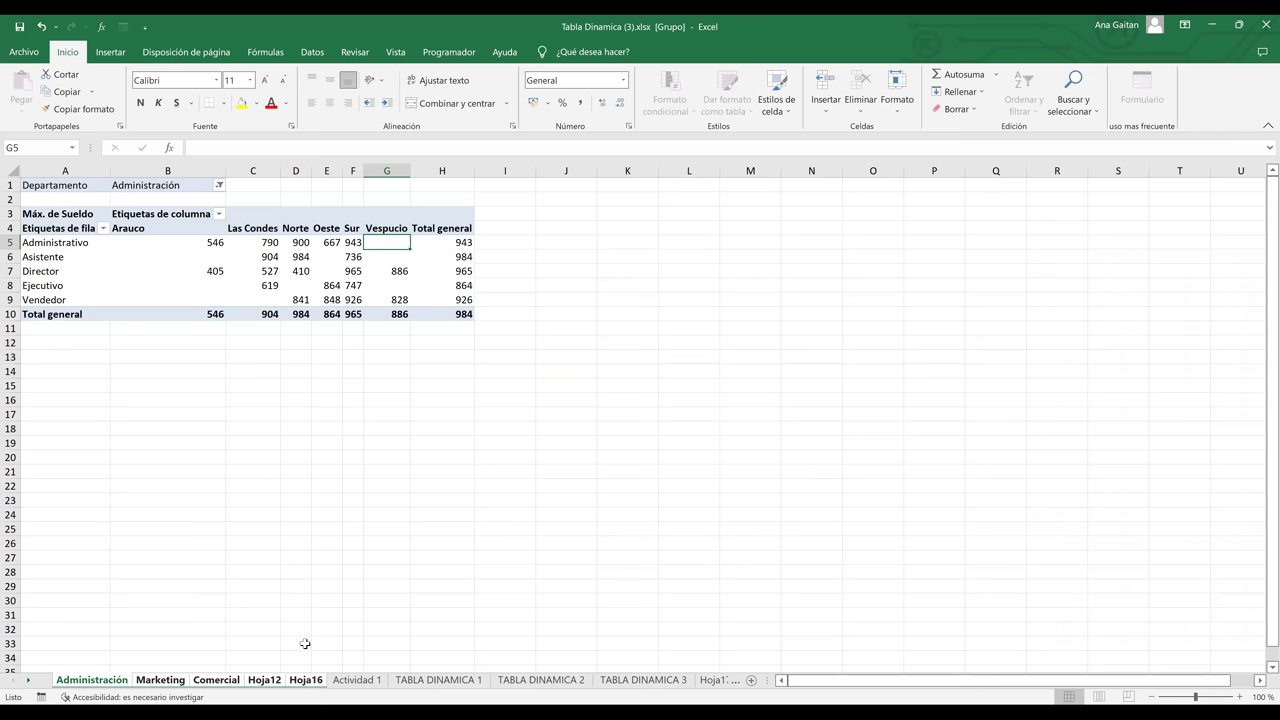
pyautogui.click(266, 657)
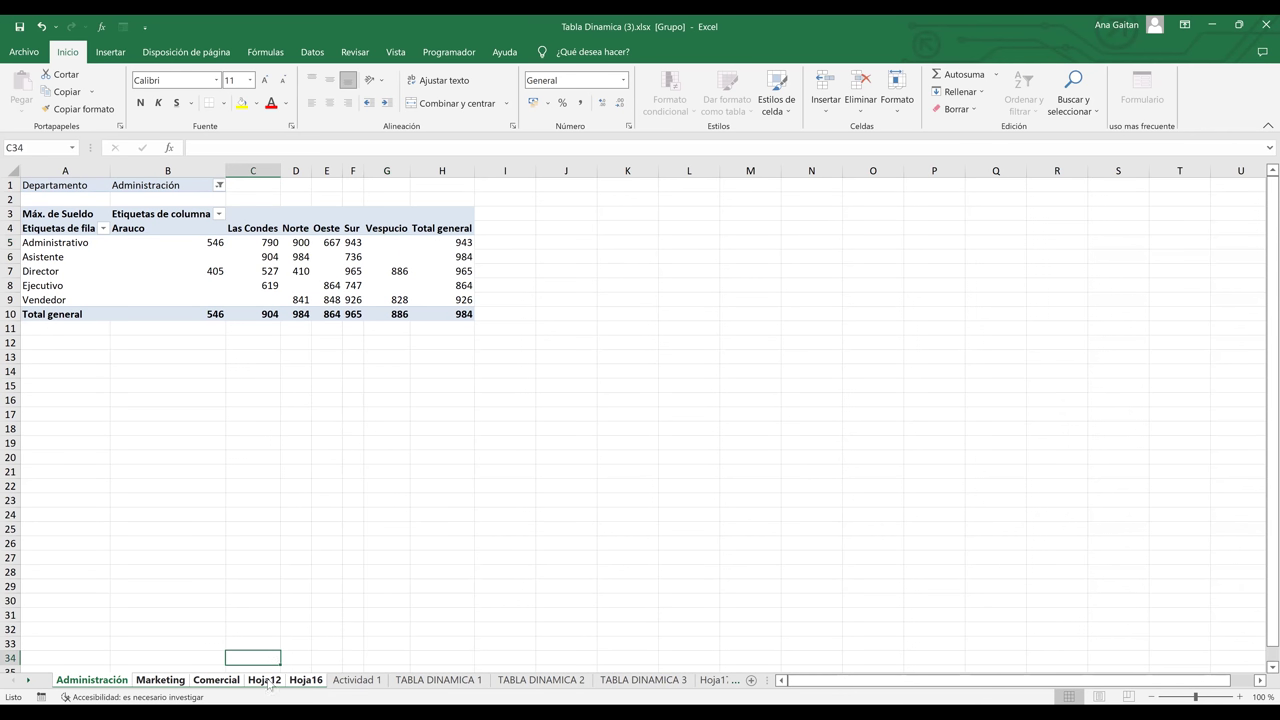
pyautogui.click(266, 681)
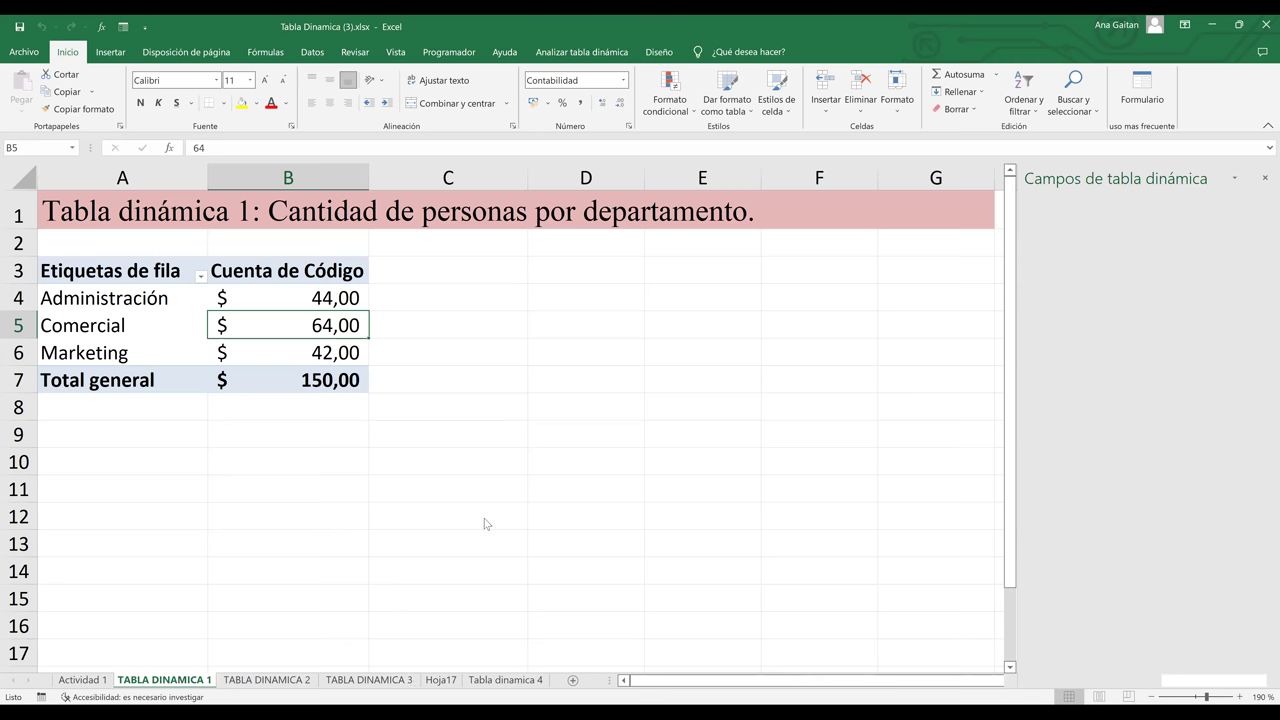
pyautogui.rightClick(437, 680)
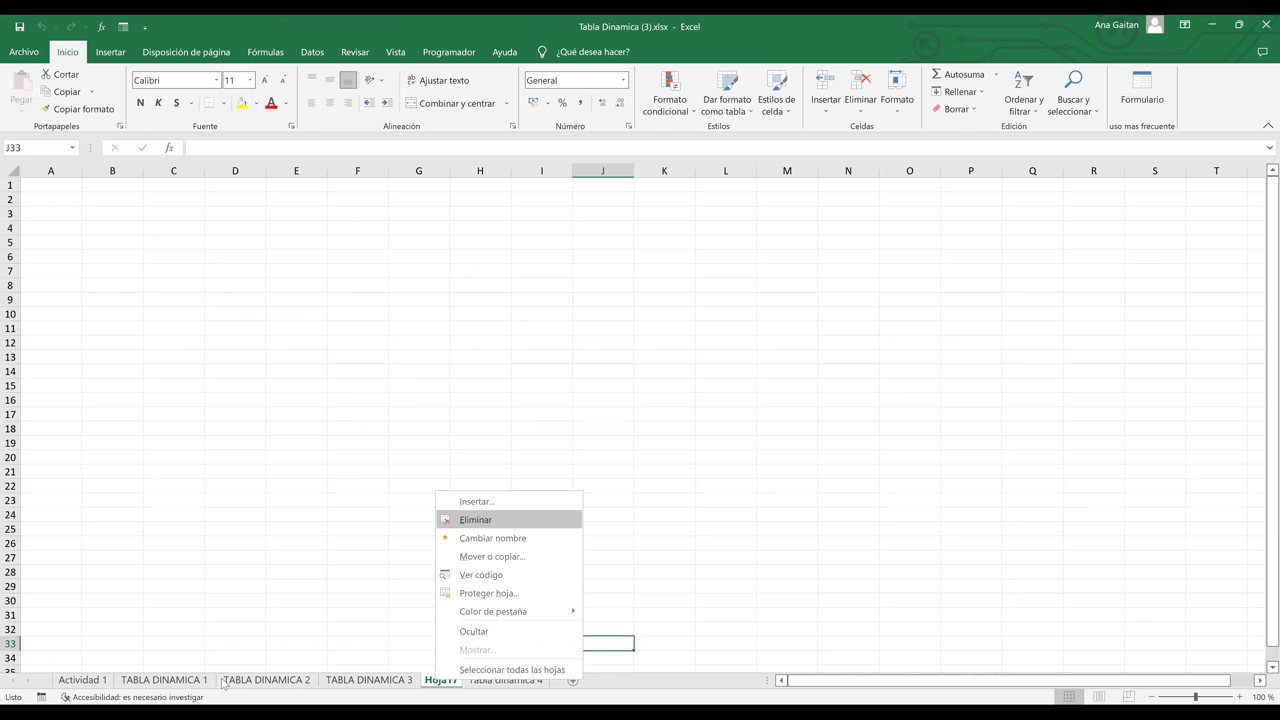
pyautogui.click(152, 686)
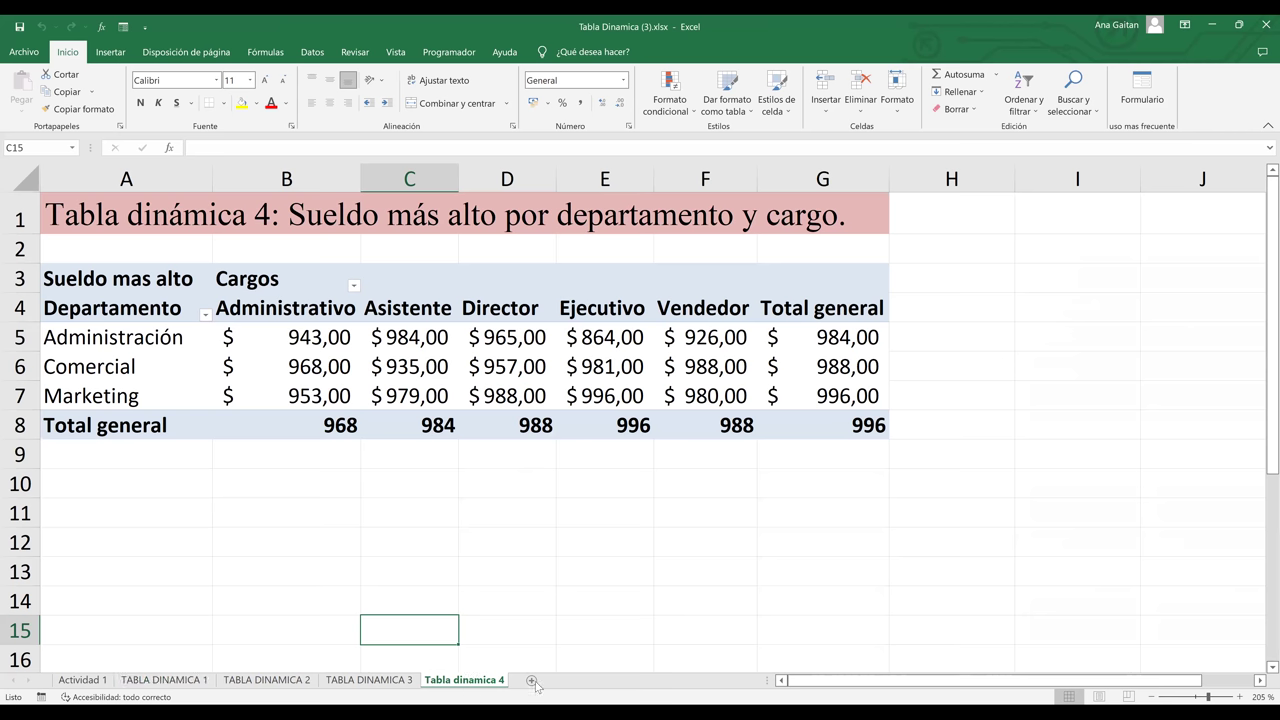
# Add a blank worksheet to the workbook from the Tabla dinamica 4 sheet
pyautogui.click(604, 512)
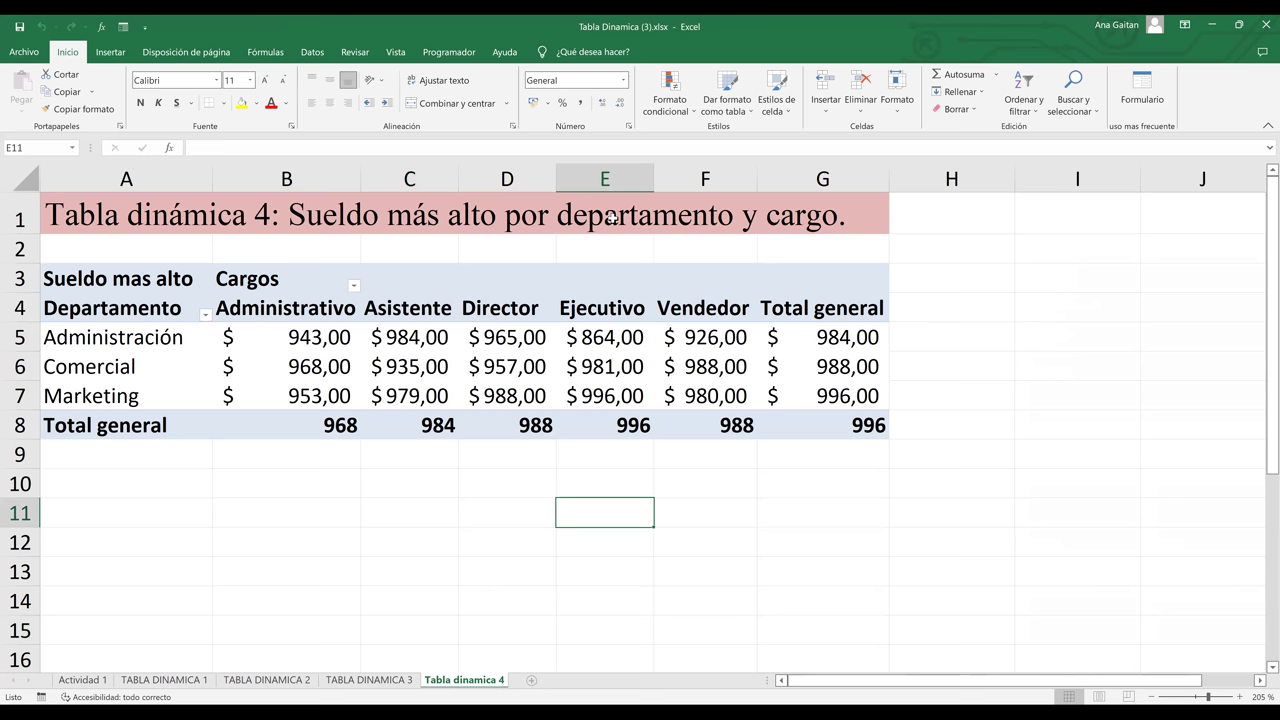
pyautogui.hotkey('shift', 'F11')
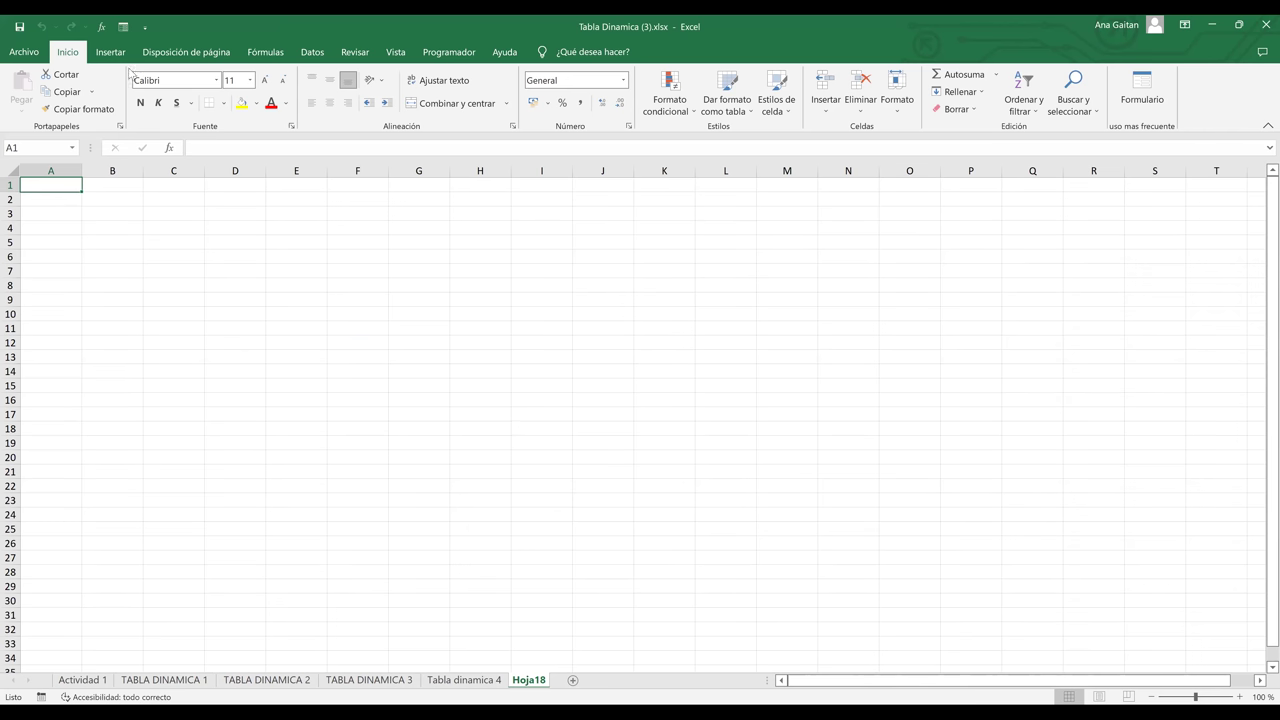
# Create a pivot table on a new worksheet from Actividad 1 range B3:H153, with Departamento as rows and Sueldo as values
pyautogui.click(86, 683)
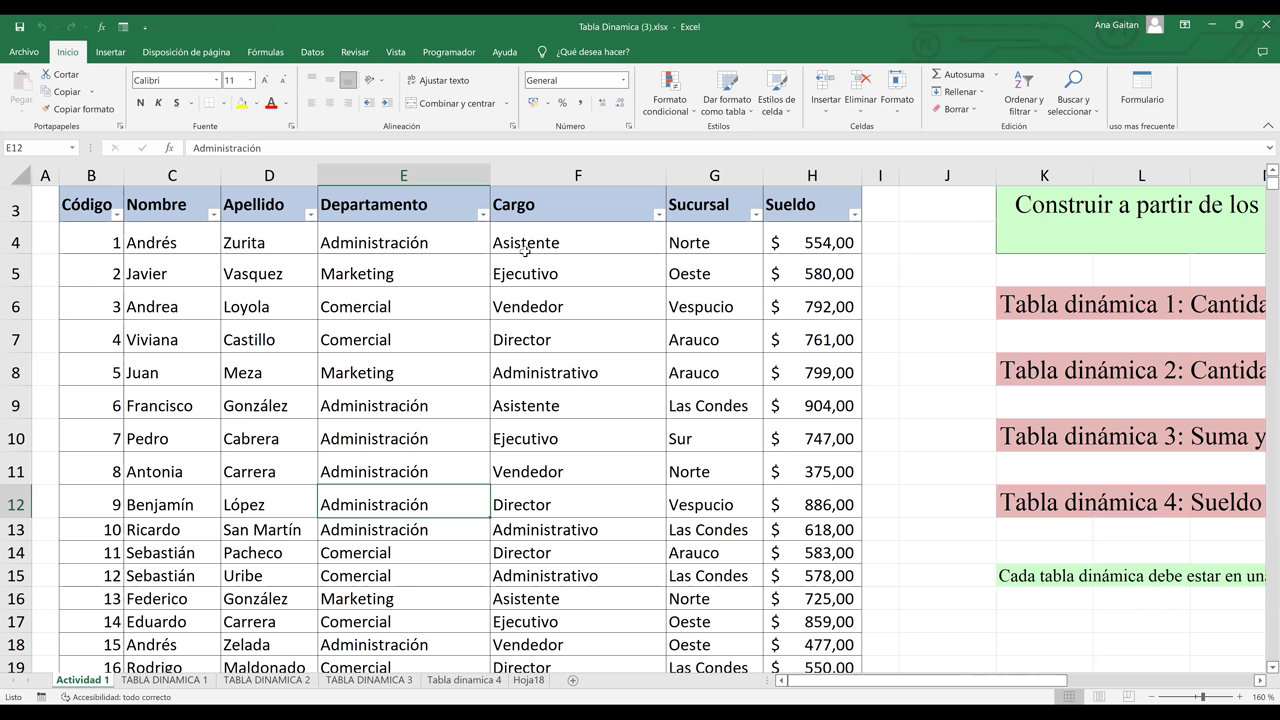
pyautogui.hotkey('alt', 'b')
pyautogui.press('t')
pyautogui.press('d')
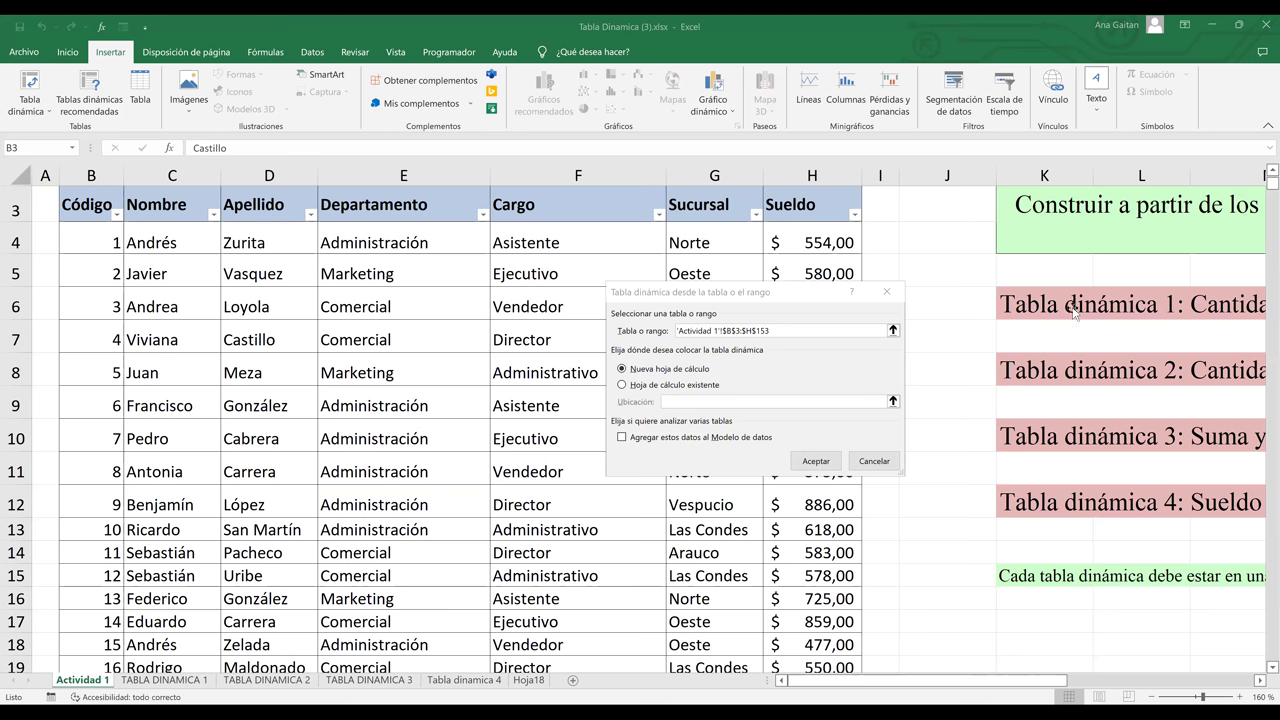
pyautogui.press('Return')
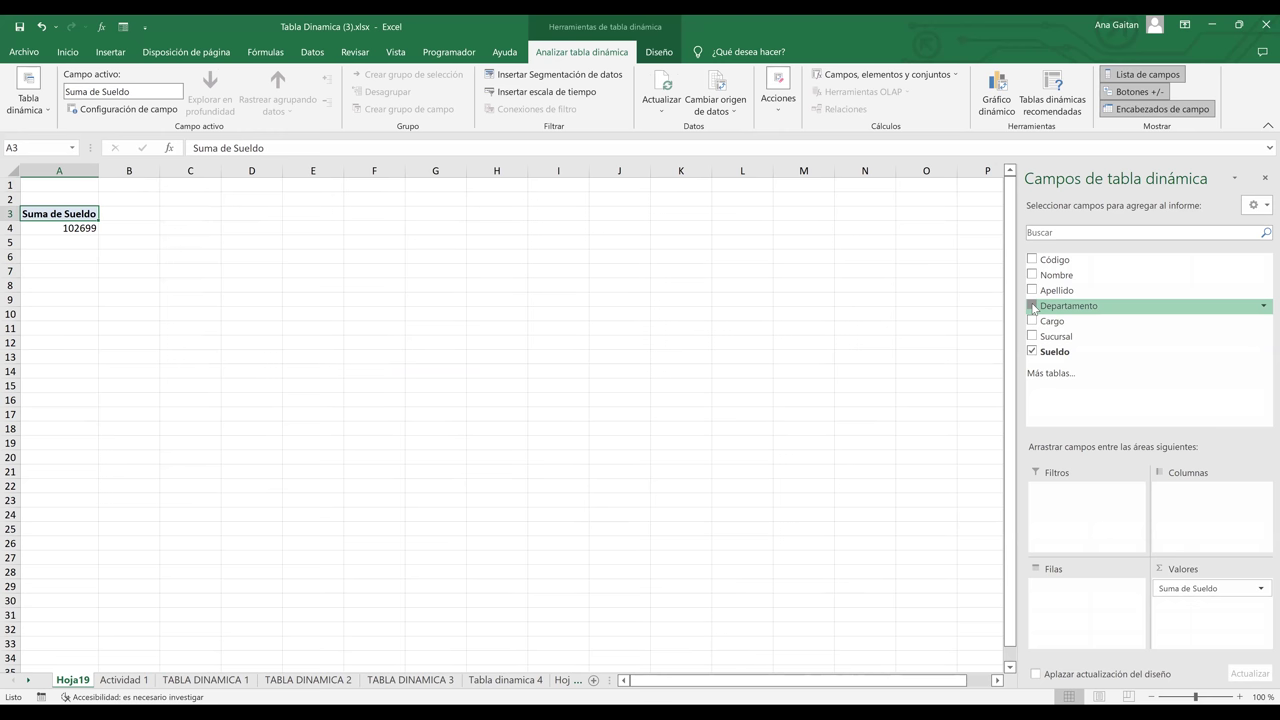
pyautogui.click(1032, 306)
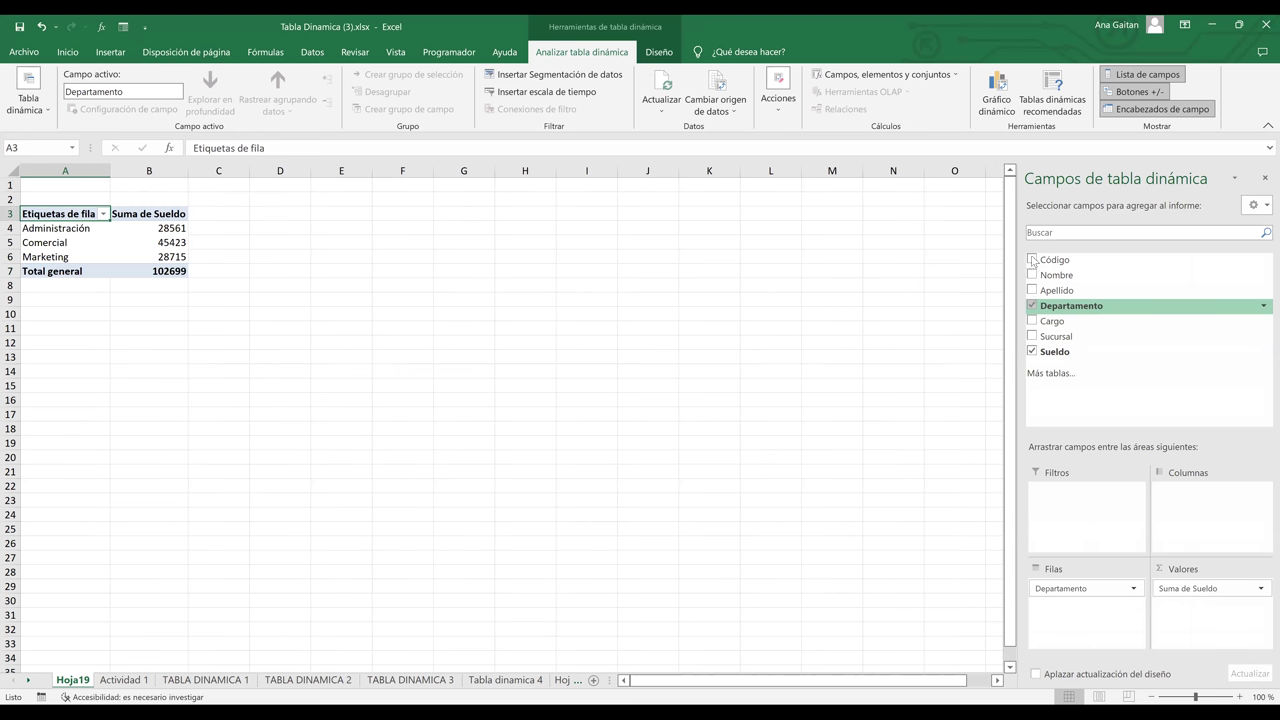
pyautogui.click(1032, 260)
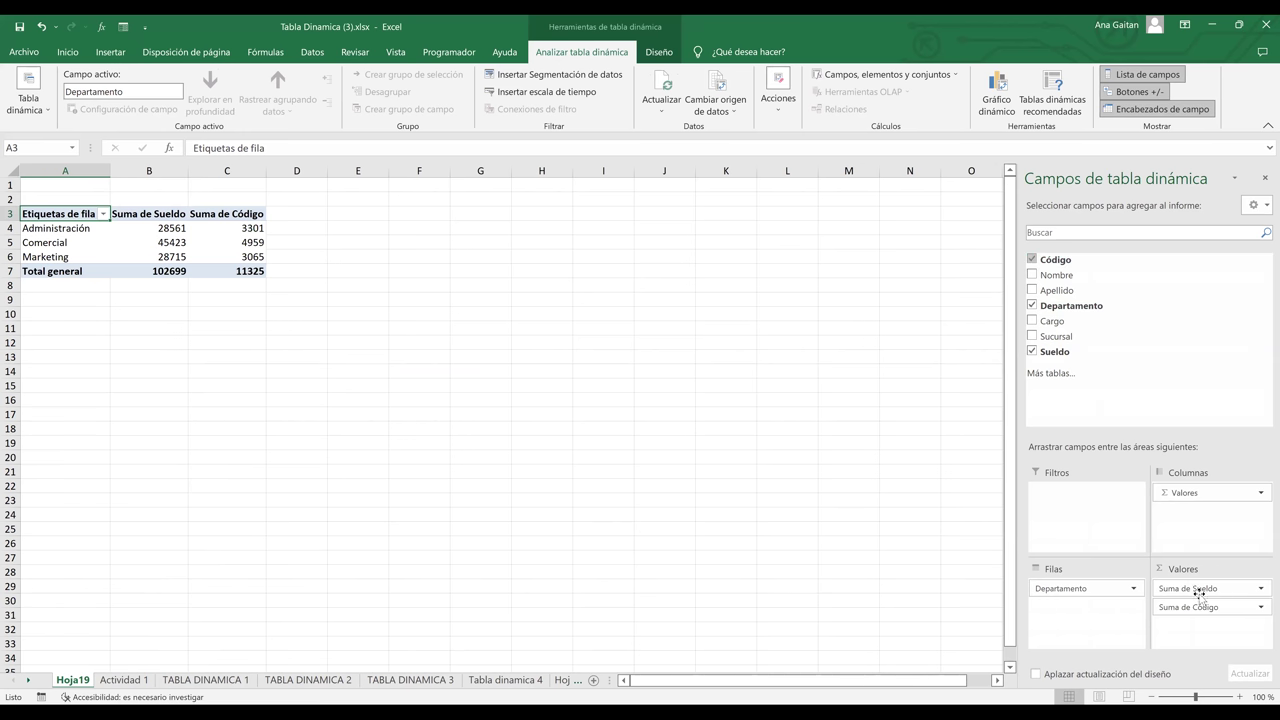
pyautogui.moveTo(1203, 595); pyautogui.dragTo(1218, 528)
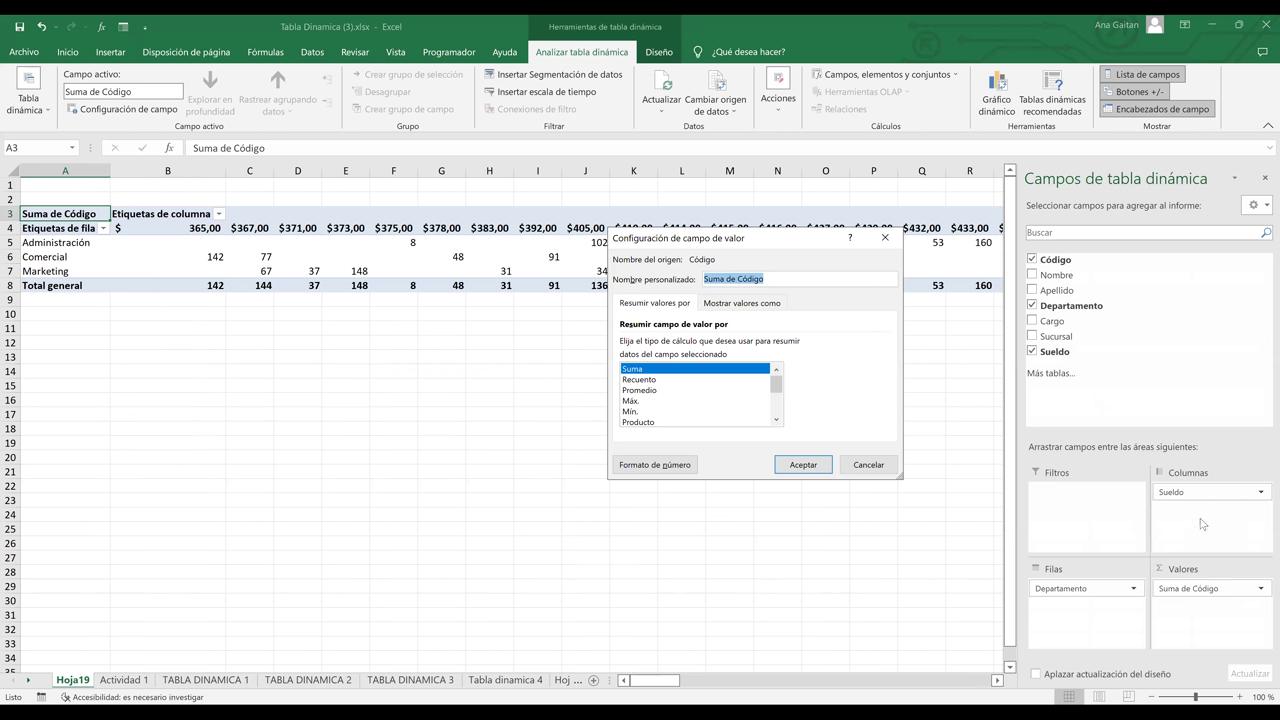
pyautogui.press('Down')
pyautogui.press('Return')
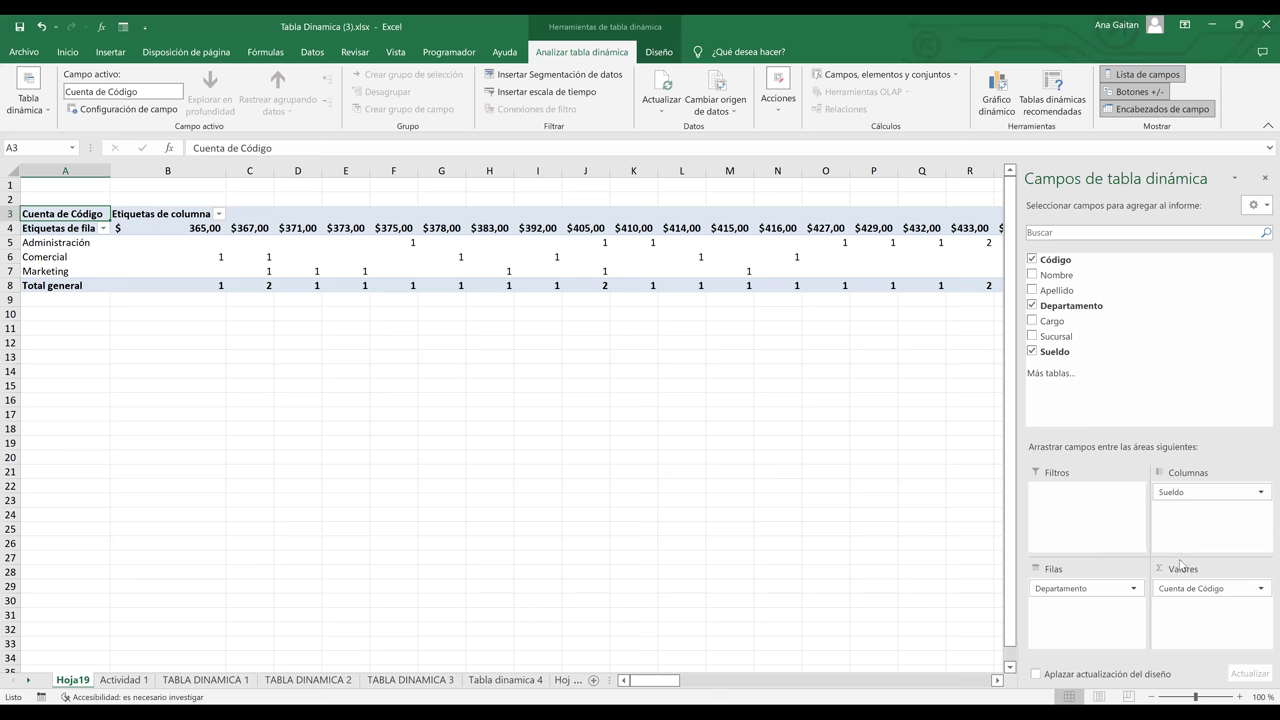
pyautogui.hotkey('ctrl', 'z')
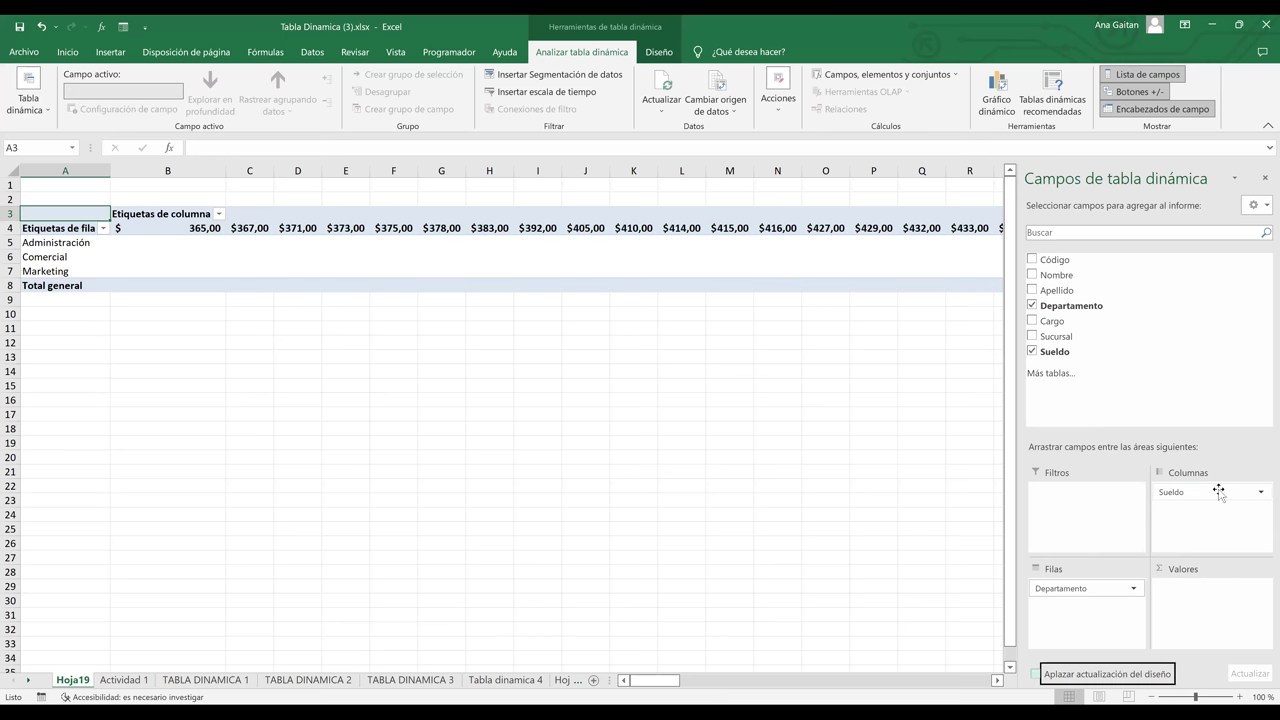
pyautogui.moveTo(1218, 597); pyautogui.dragTo(1187, 622)
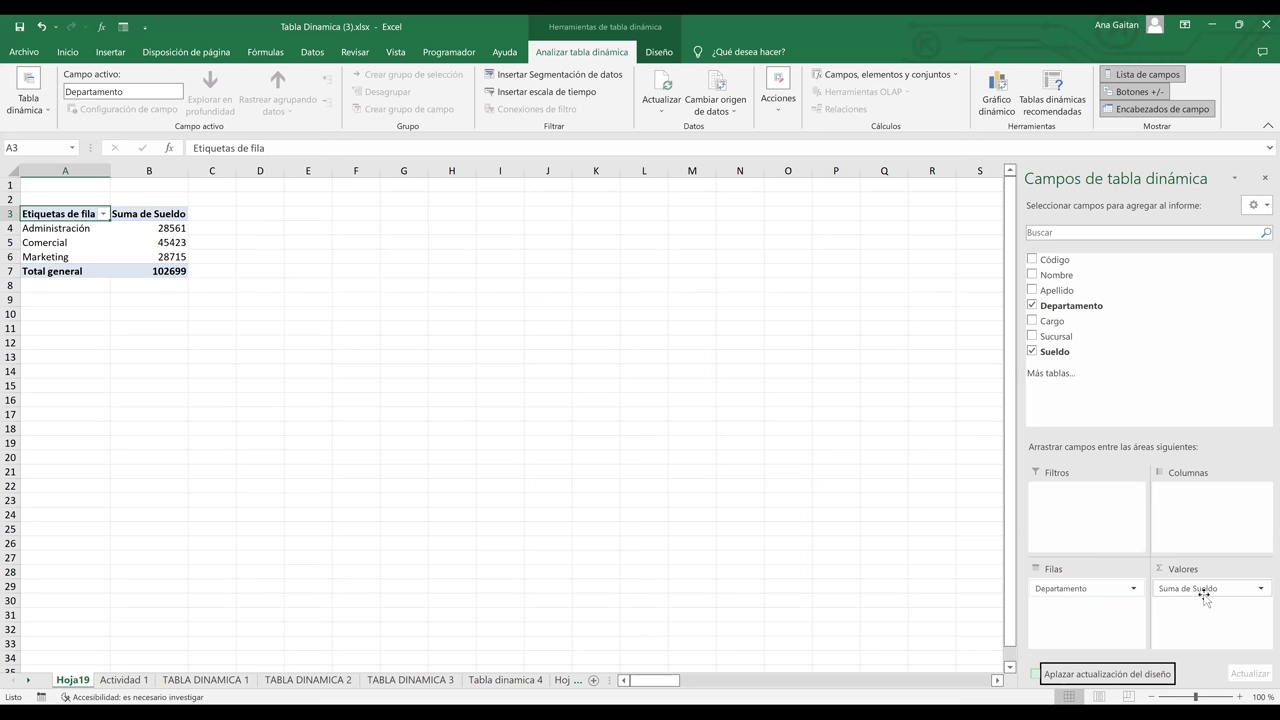
# Summarize the Sueldo values by minimum (Mín.) and add Sucursal as the pivot table's report filter
pyautogui.click(1247, 592)
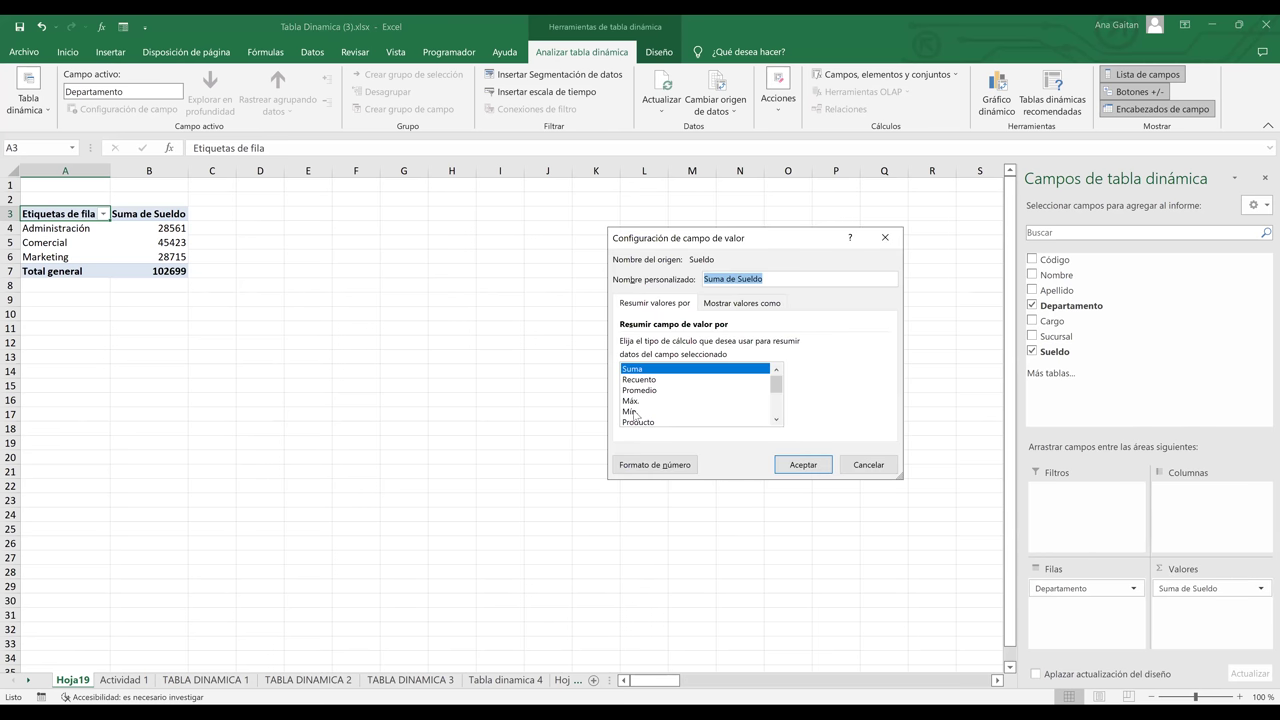
pyautogui.click(634, 413)
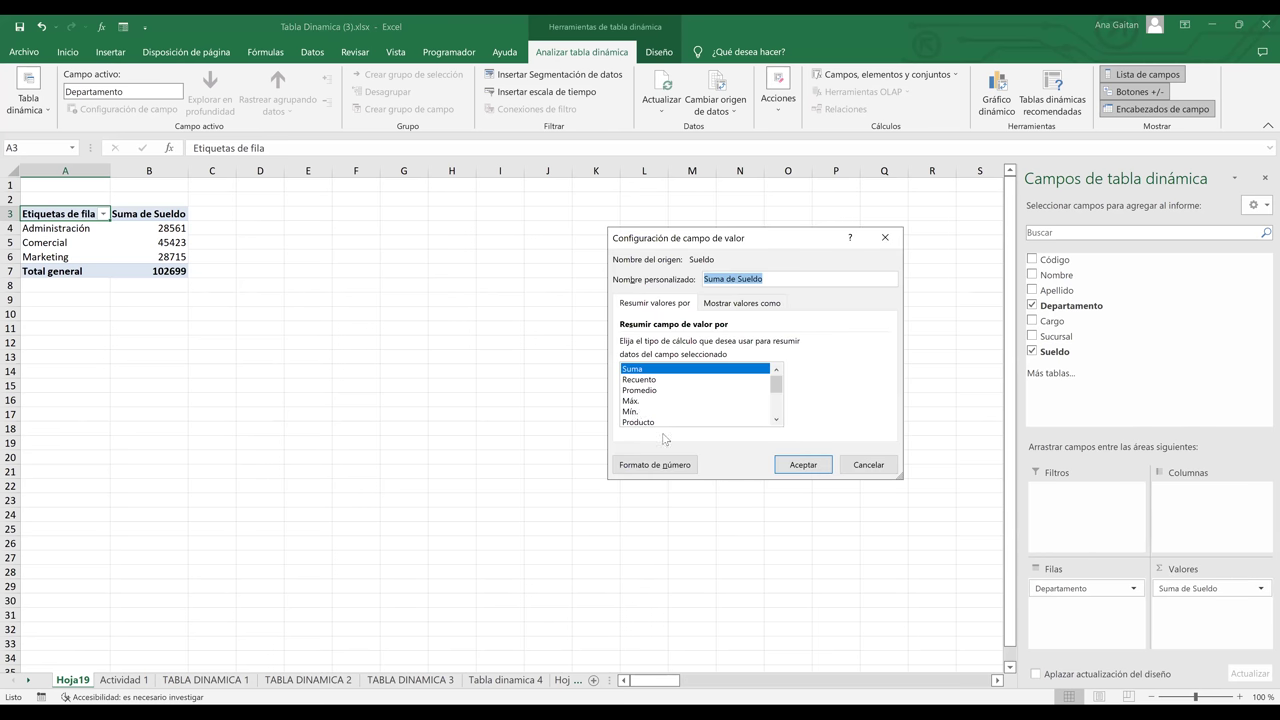
pyautogui.click(806, 464)
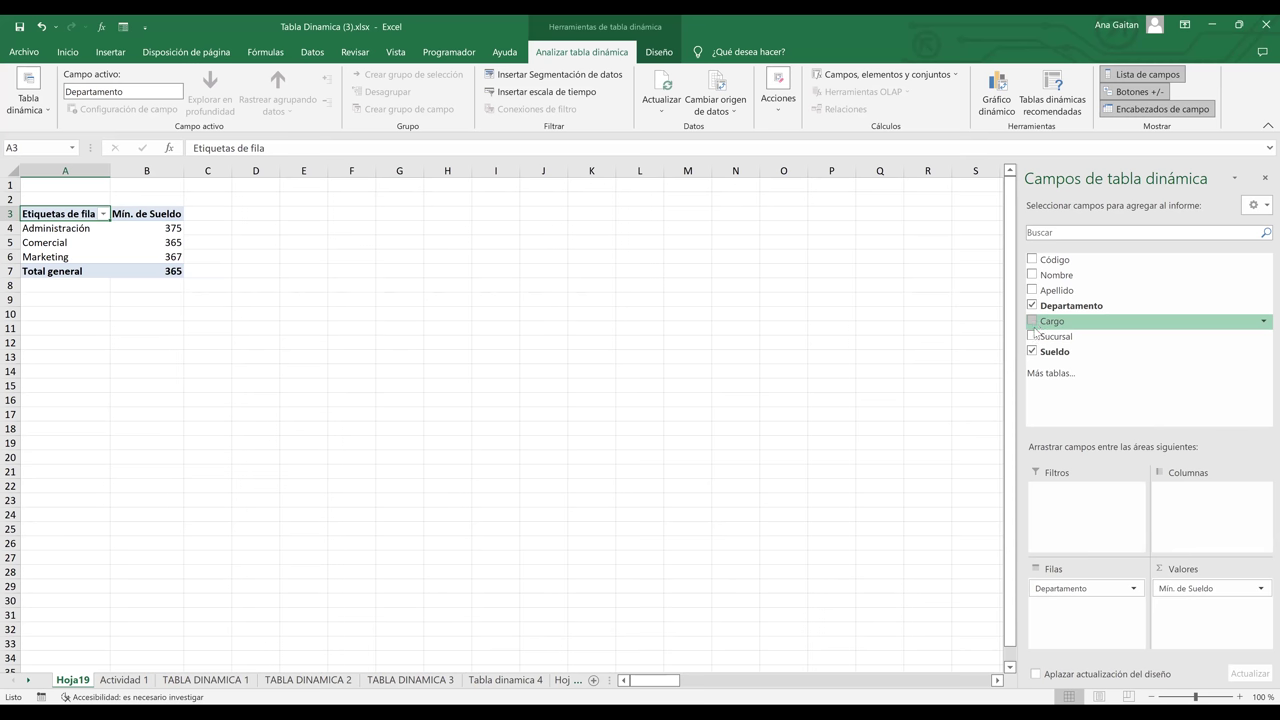
pyautogui.moveTo(1035, 338); pyautogui.dragTo(1068, 518)
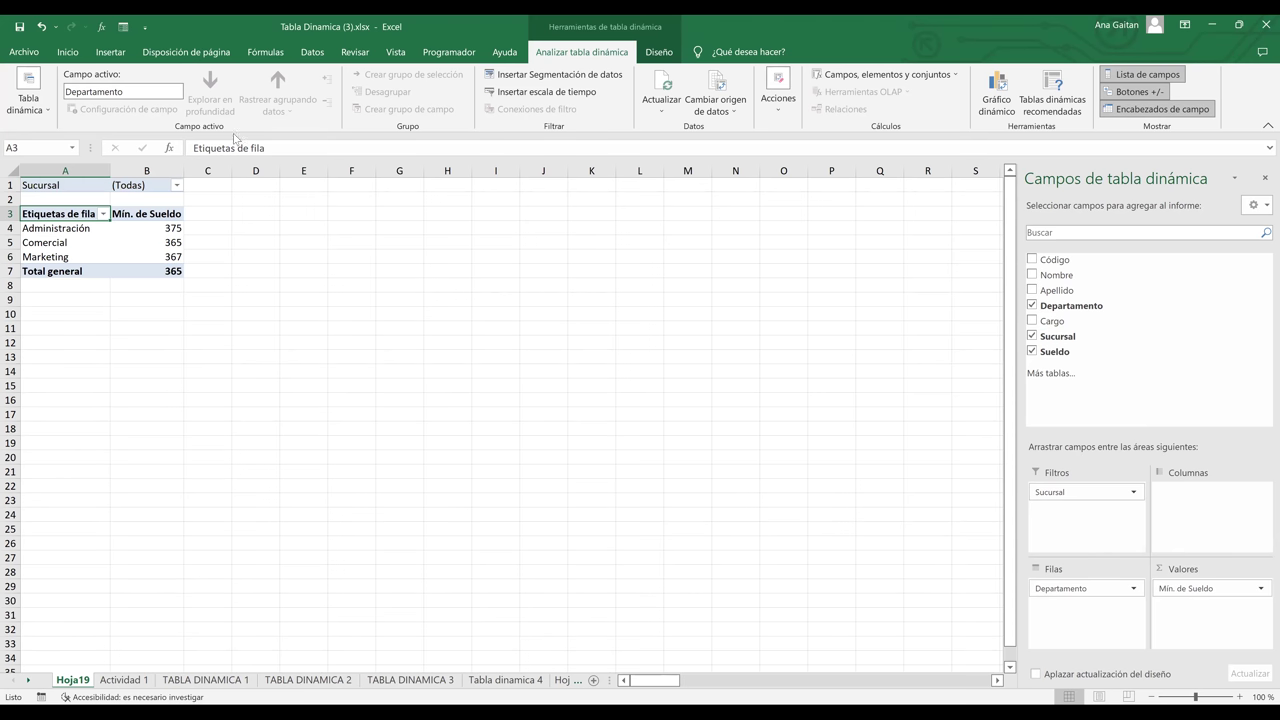
# Examine the minimum salary of each department in the pivot table on Hoja19
pyautogui.click(148, 310)
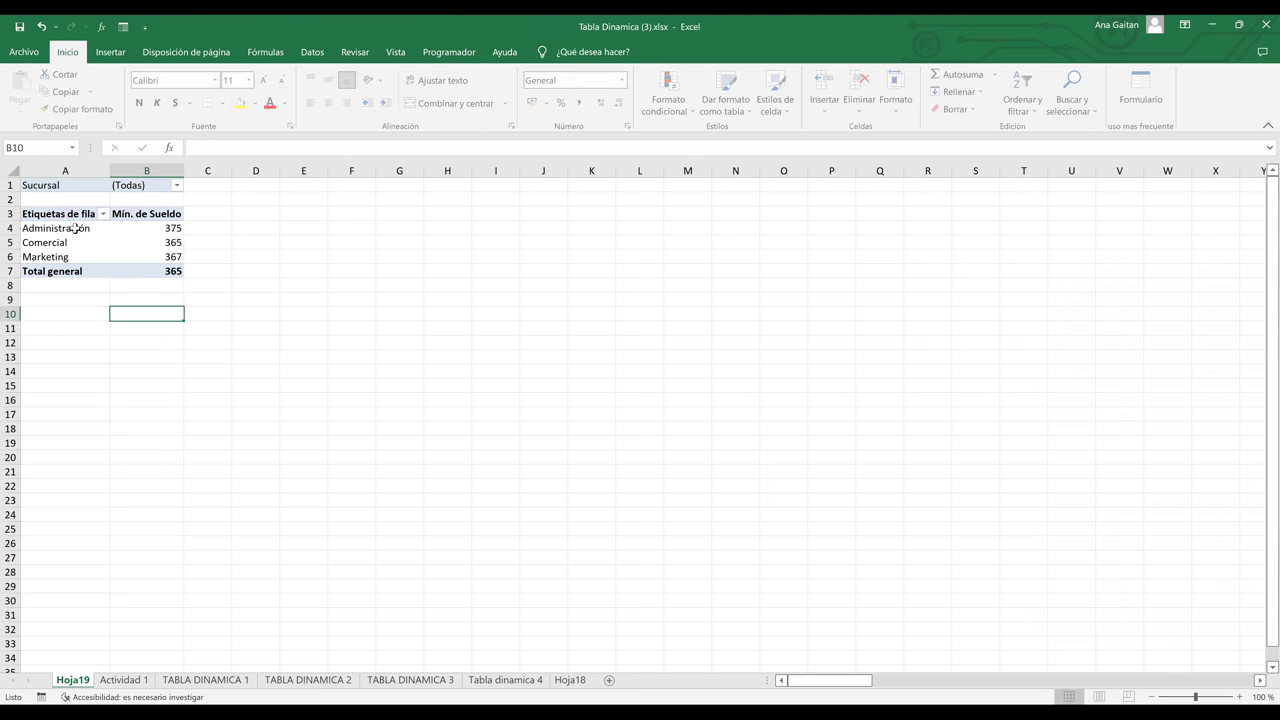
pyautogui.click(82, 229)
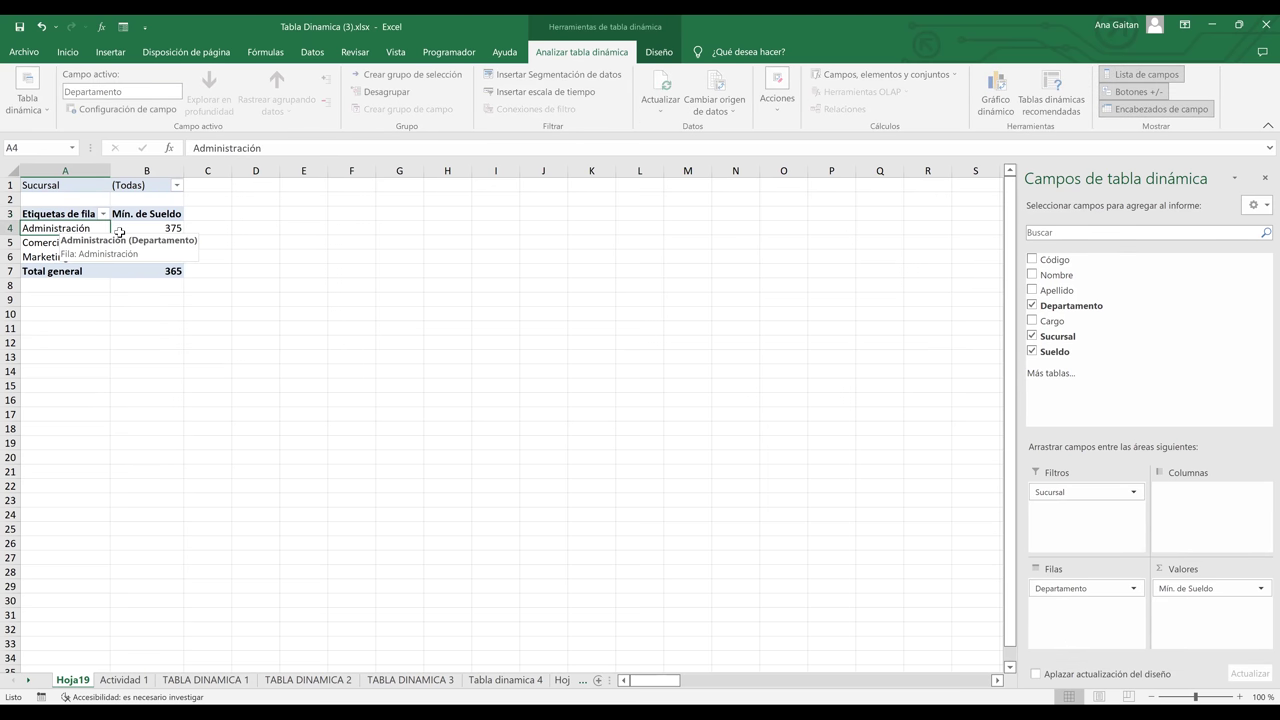
pyautogui.click(162, 229)
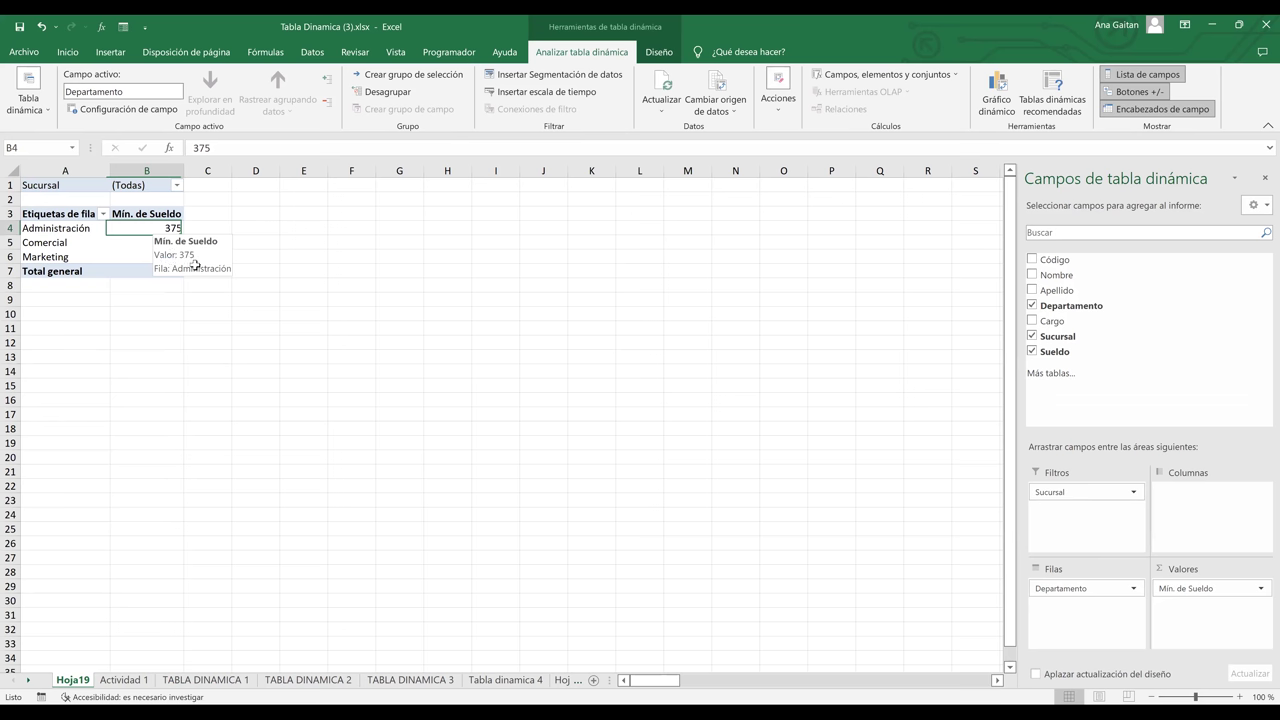
pyautogui.press('Down')
pyautogui.press('Down')
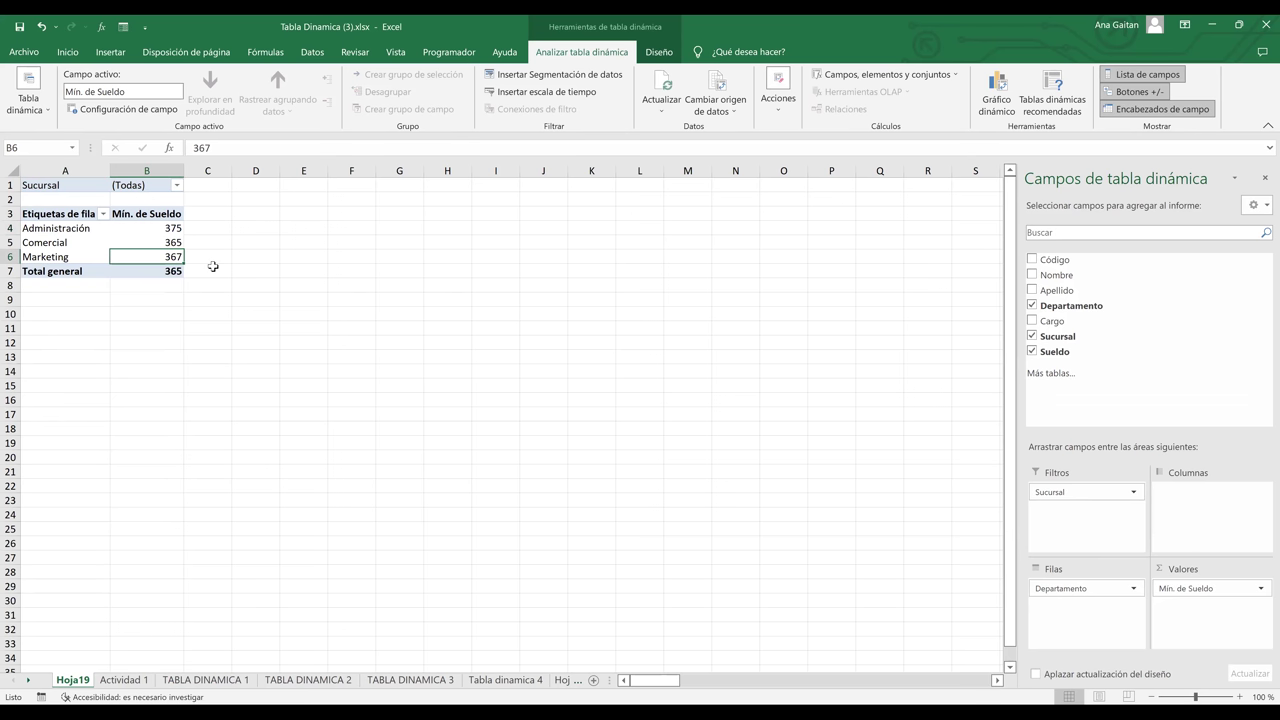
pyautogui.click(210, 402)
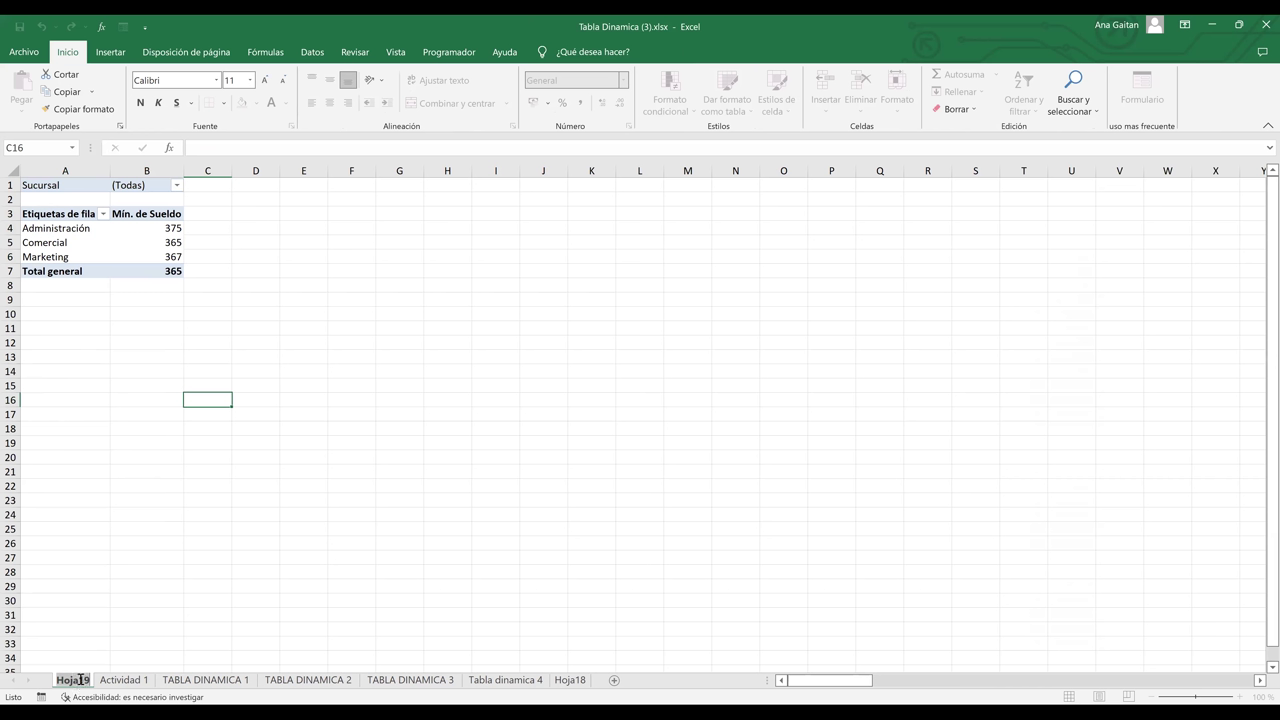
# Rename the Hoja19 sheet as "sueldo mas bajo" and give its pivot table the same name
pyautogui.write('sueldo mas bajo')
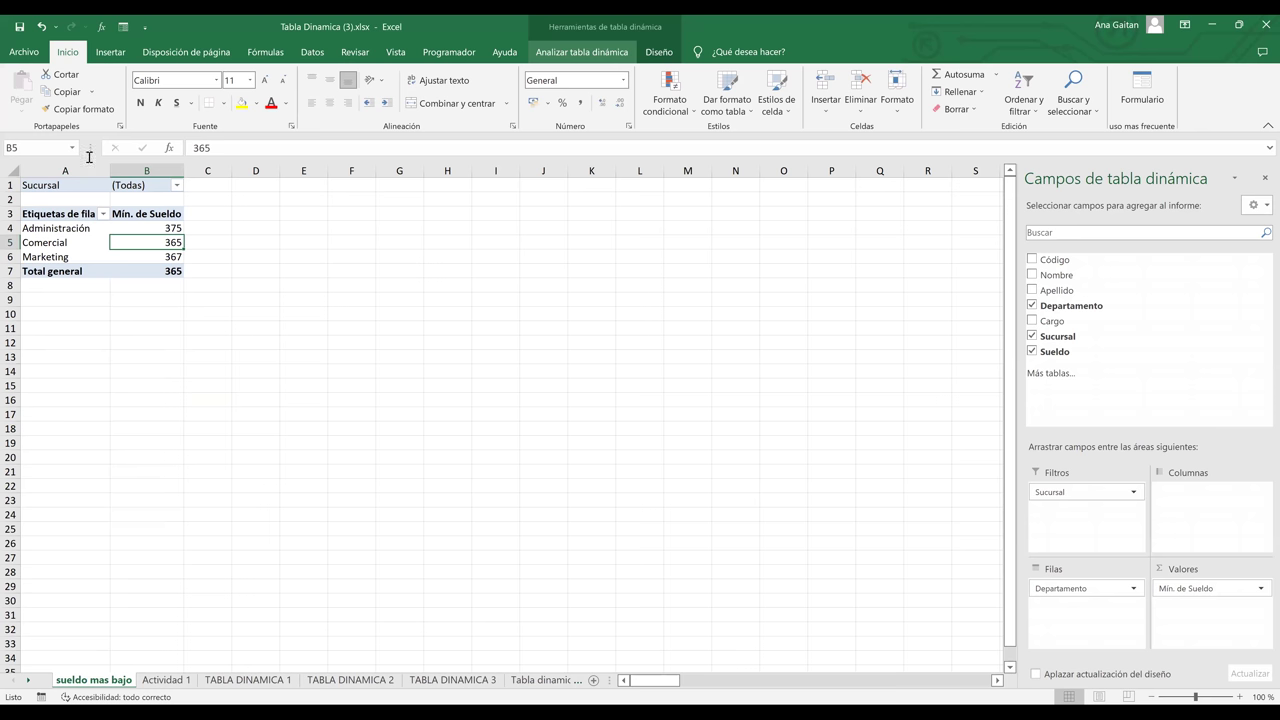
pyautogui.click(582, 51)
pyautogui.click(28, 100)
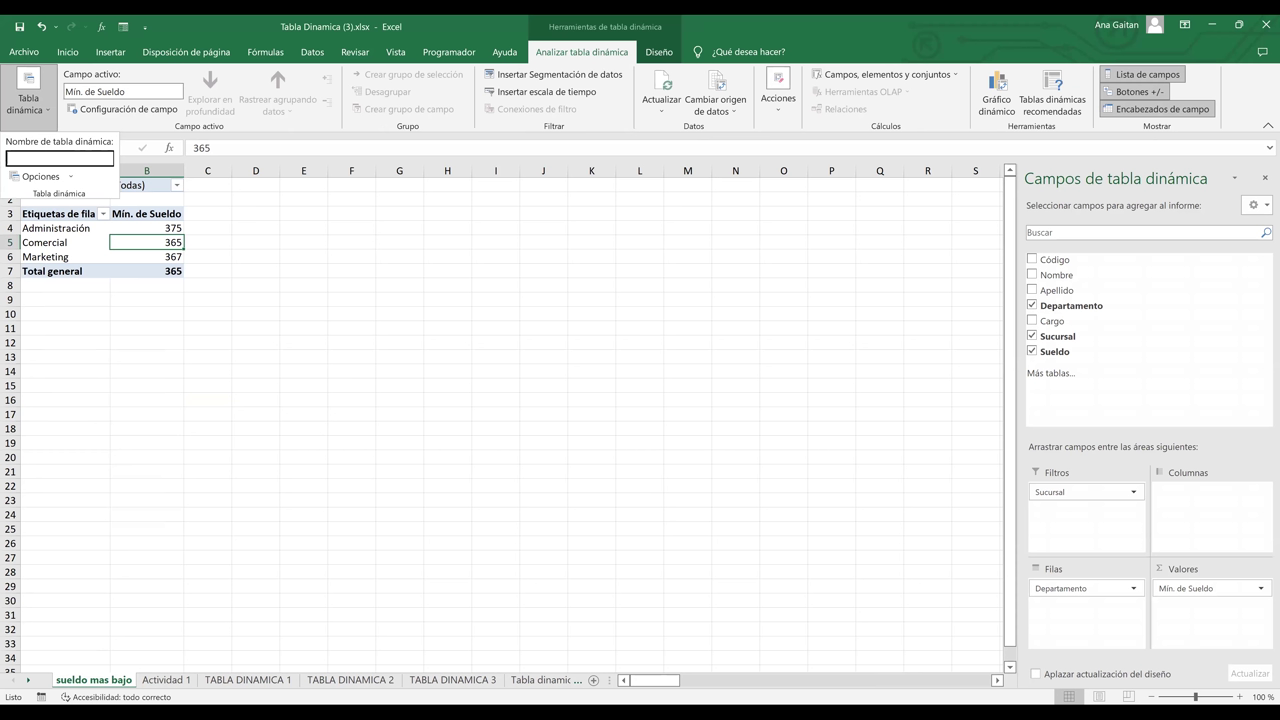
pyautogui.write('sueldo')
pyautogui.click(27, 96)
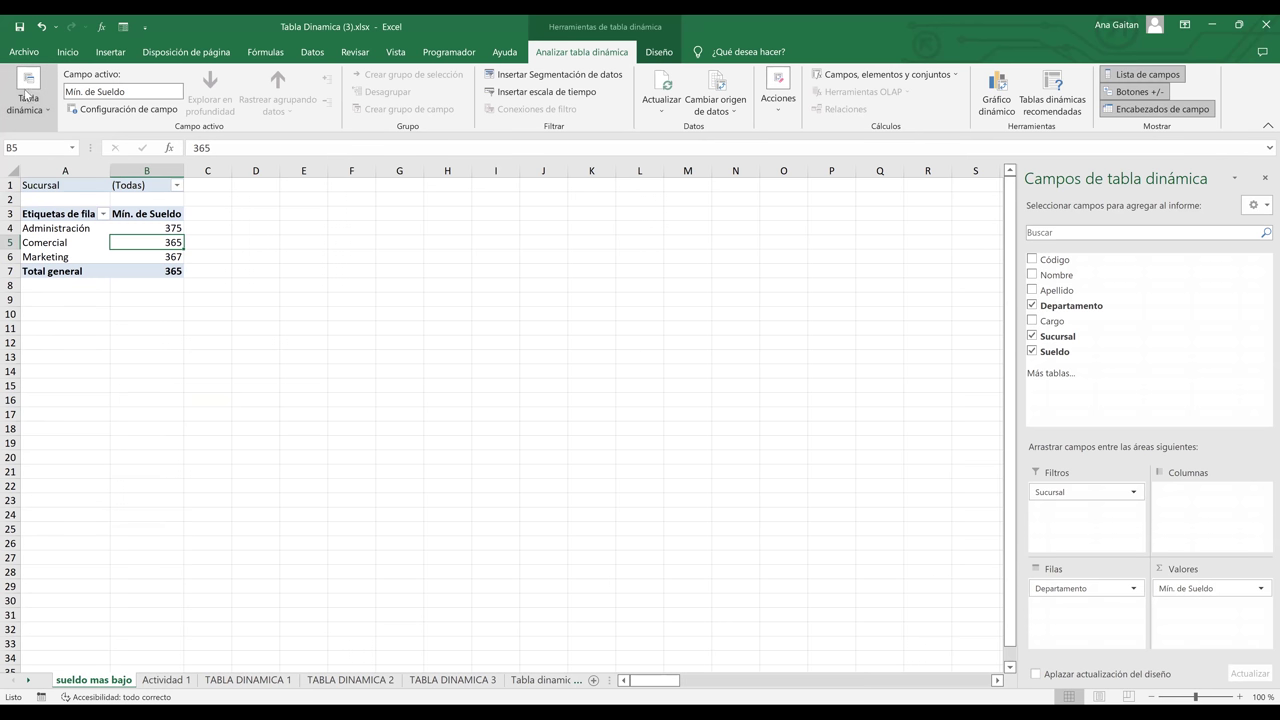
pyautogui.click(27, 96)
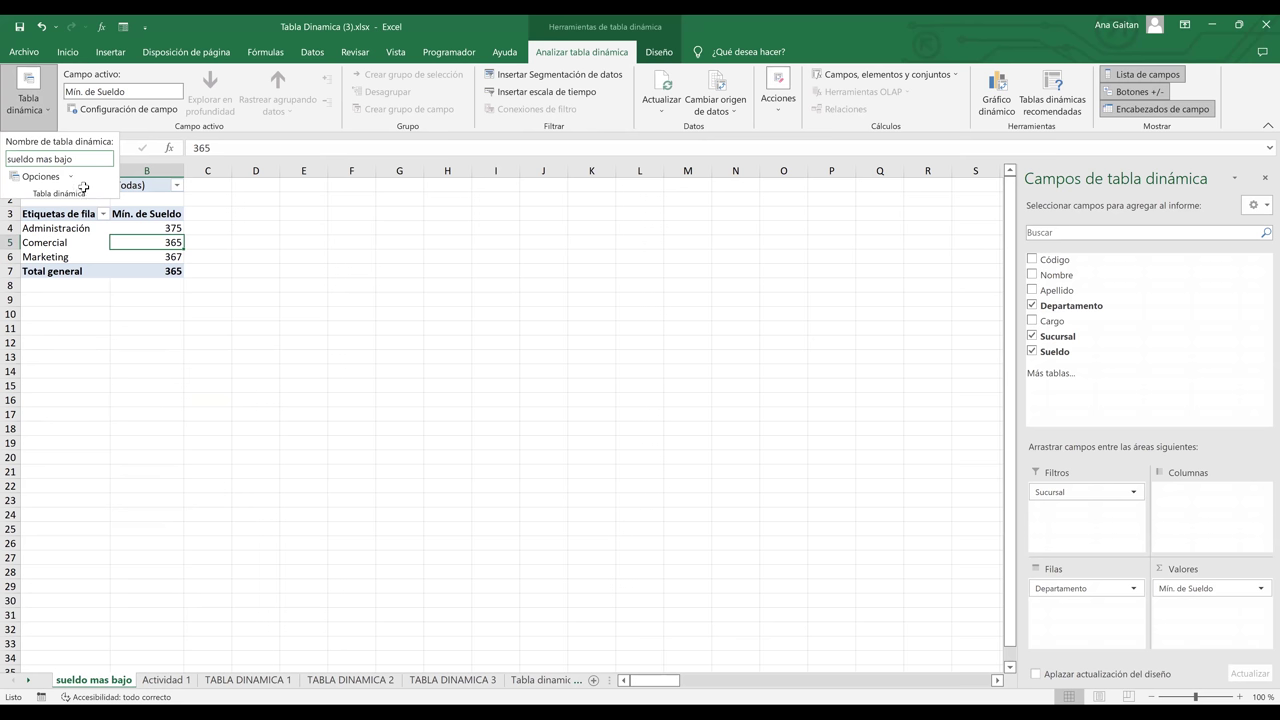
pyautogui.click(597, 354)
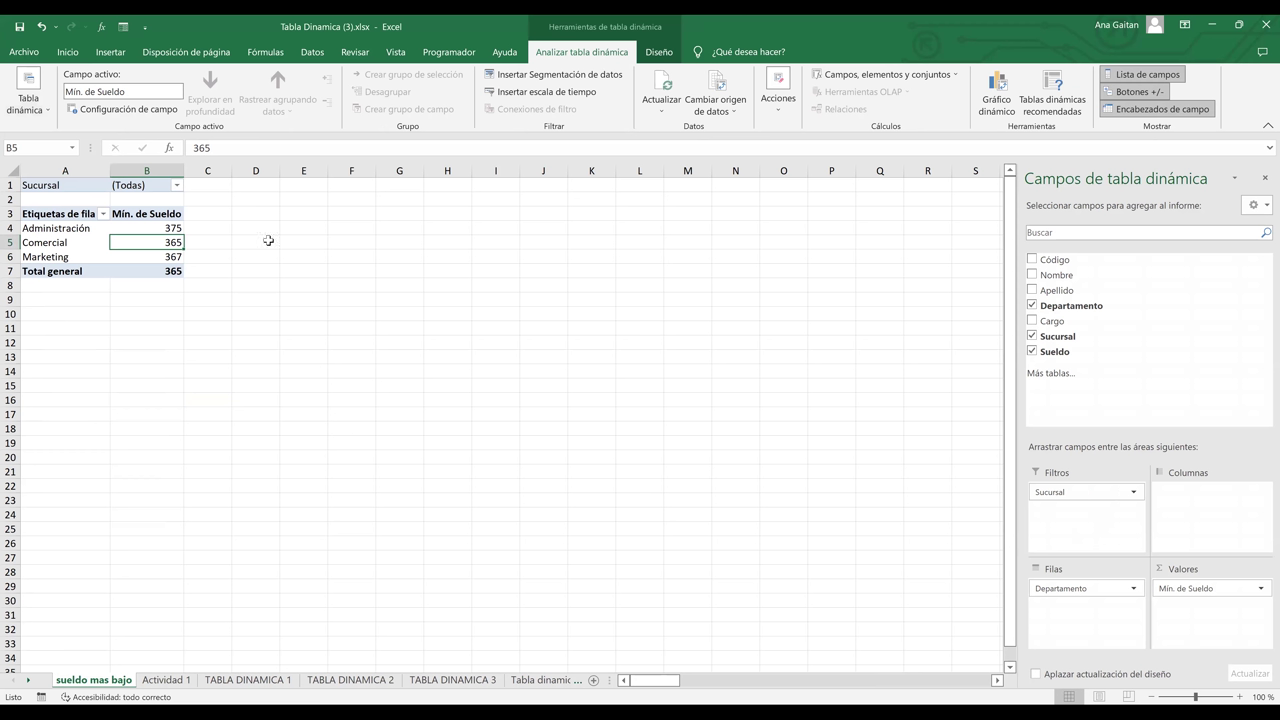
# Filter the pivot table's Sucursal report filter to only the Las Condes, Sur and Vespucio branches
pyautogui.hotkey('alt', 'Down')
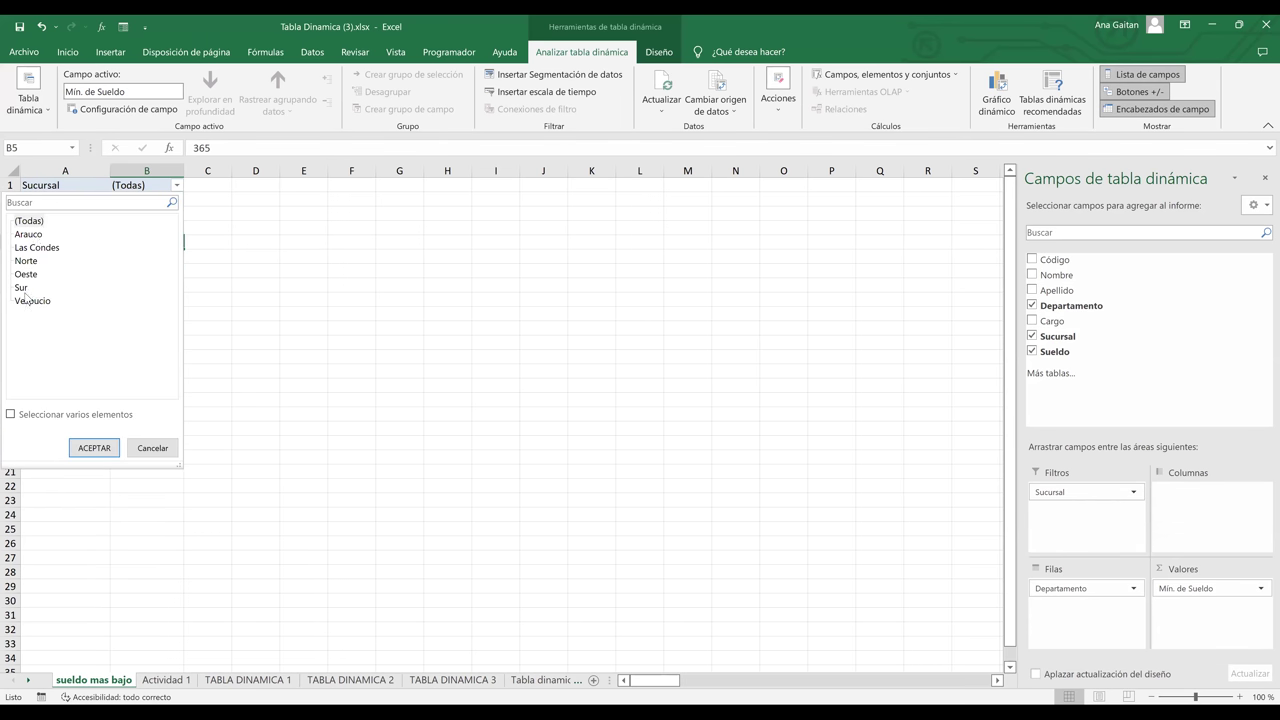
pyautogui.click(10, 415)
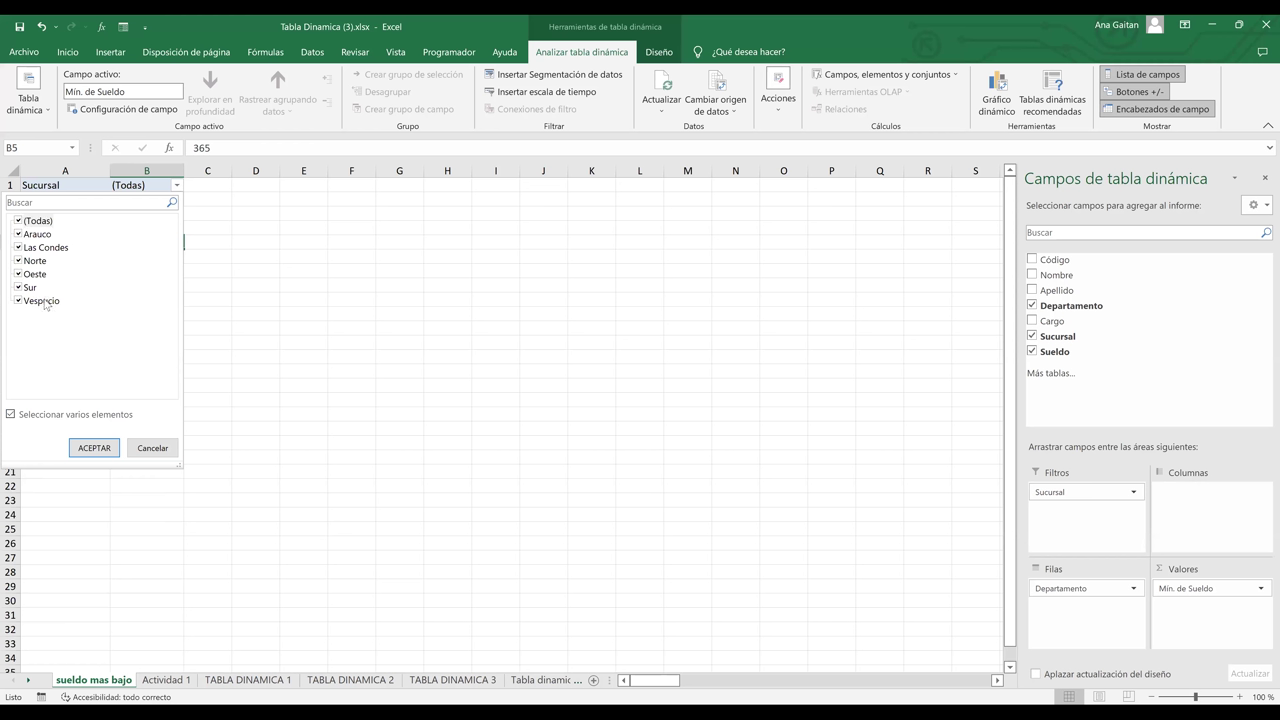
pyautogui.click(19, 221)
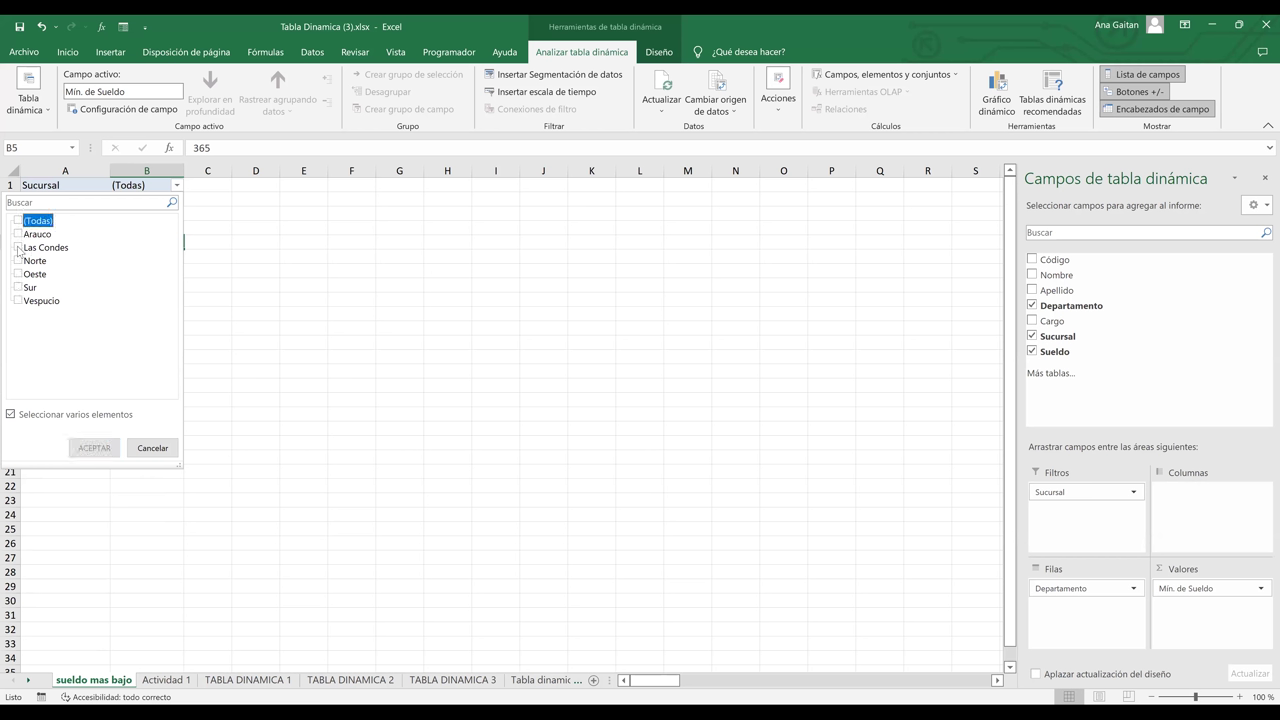
pyautogui.click(19, 248)
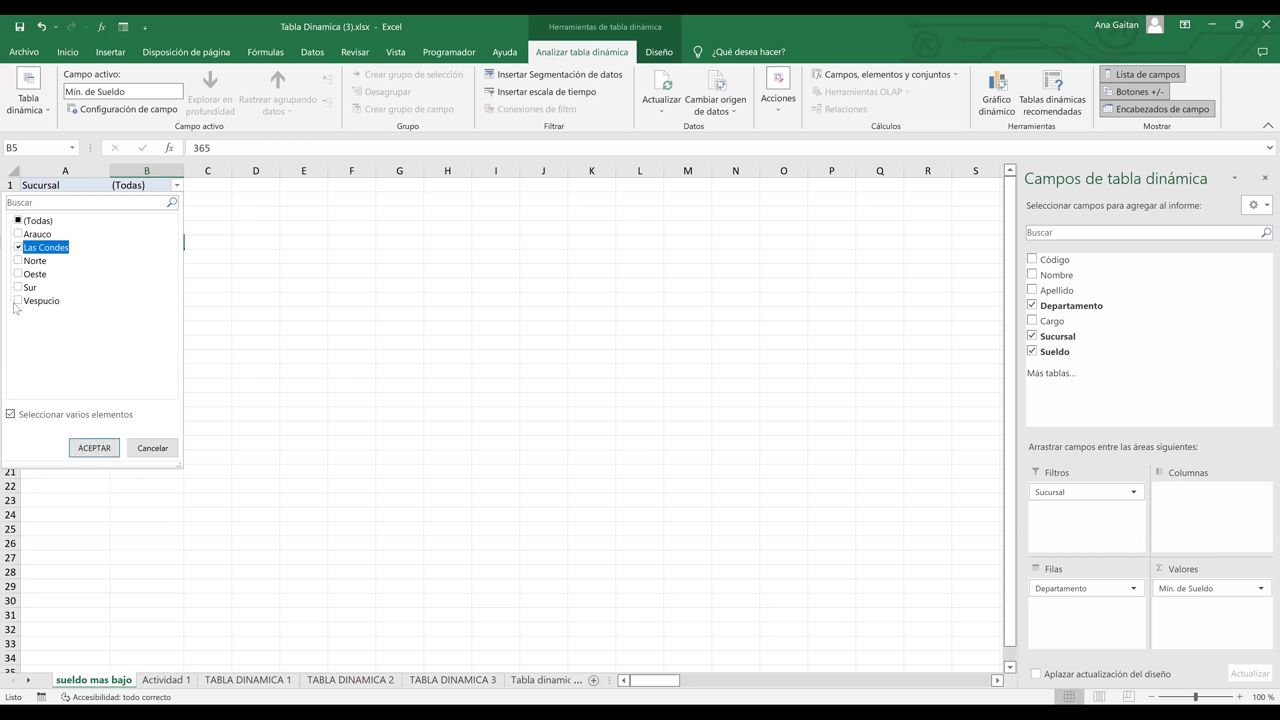
pyautogui.click(18, 288)
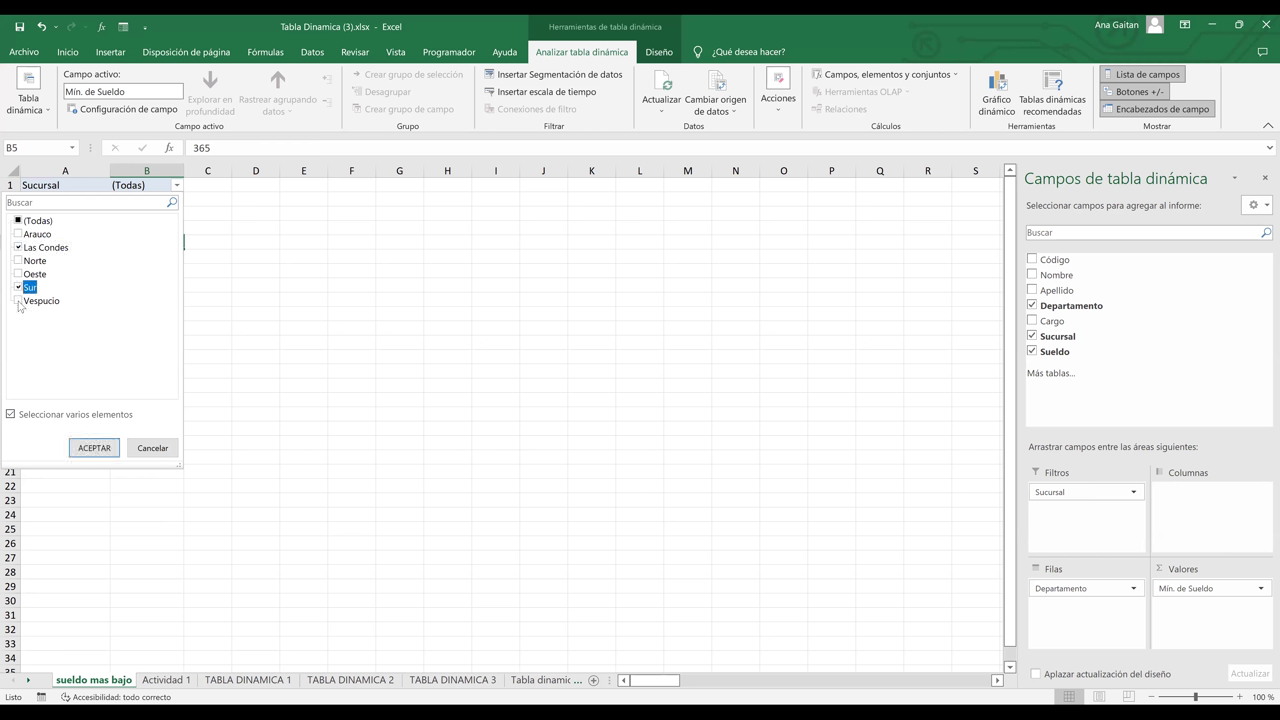
pyautogui.click(18, 302)
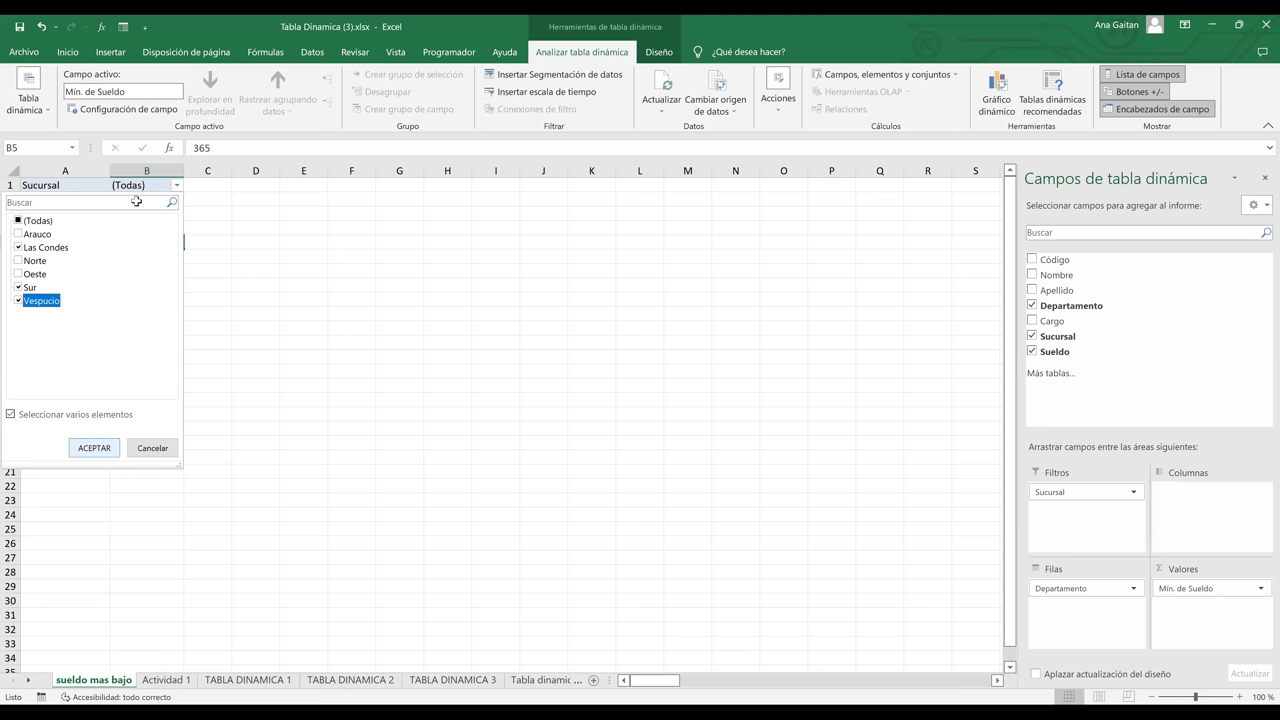
pyautogui.press('Return')
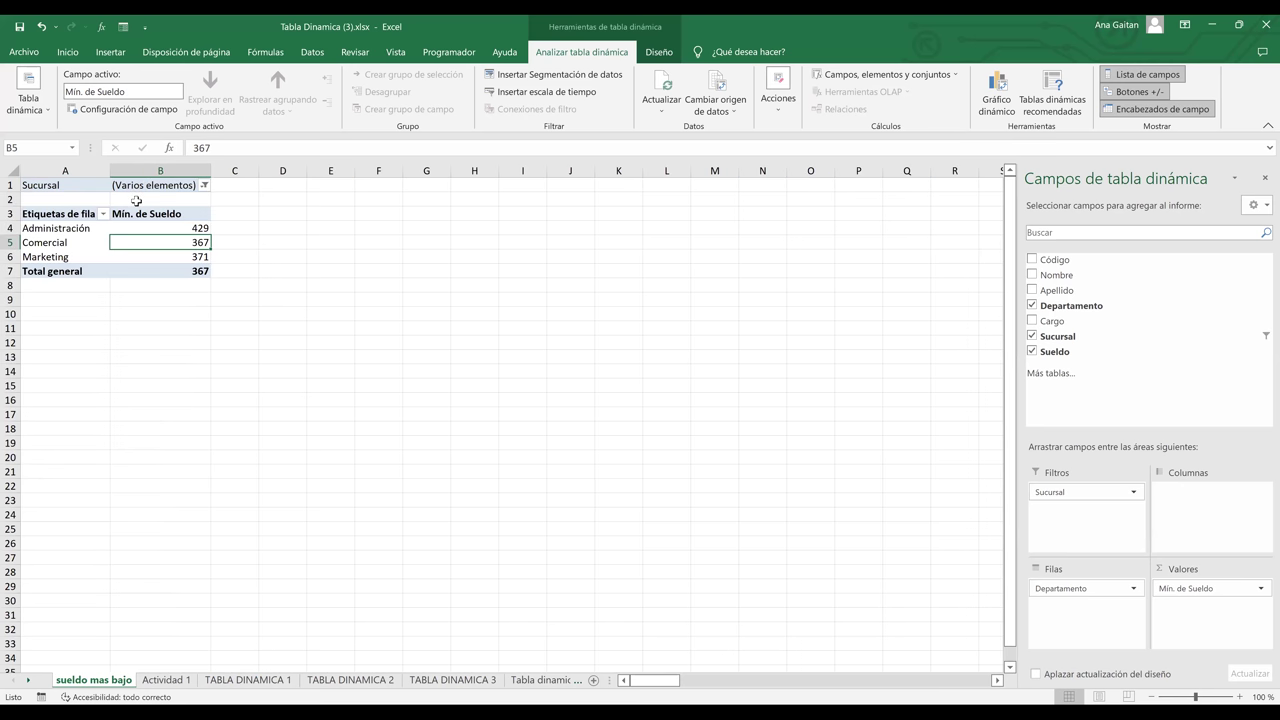
# Generate a separate report filter page for each selected Sucursal from the "sueldo mas bajo" pivot table
pyautogui.click(80, 244)
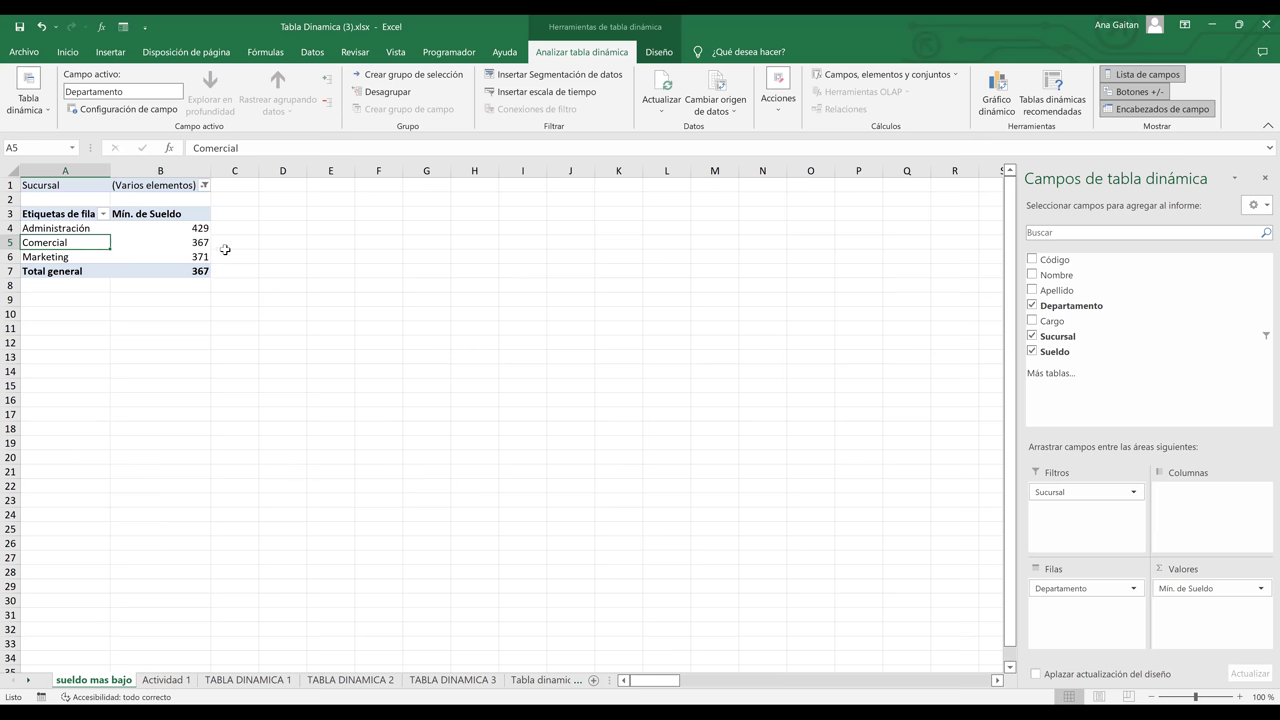
pyautogui.click(144, 242)
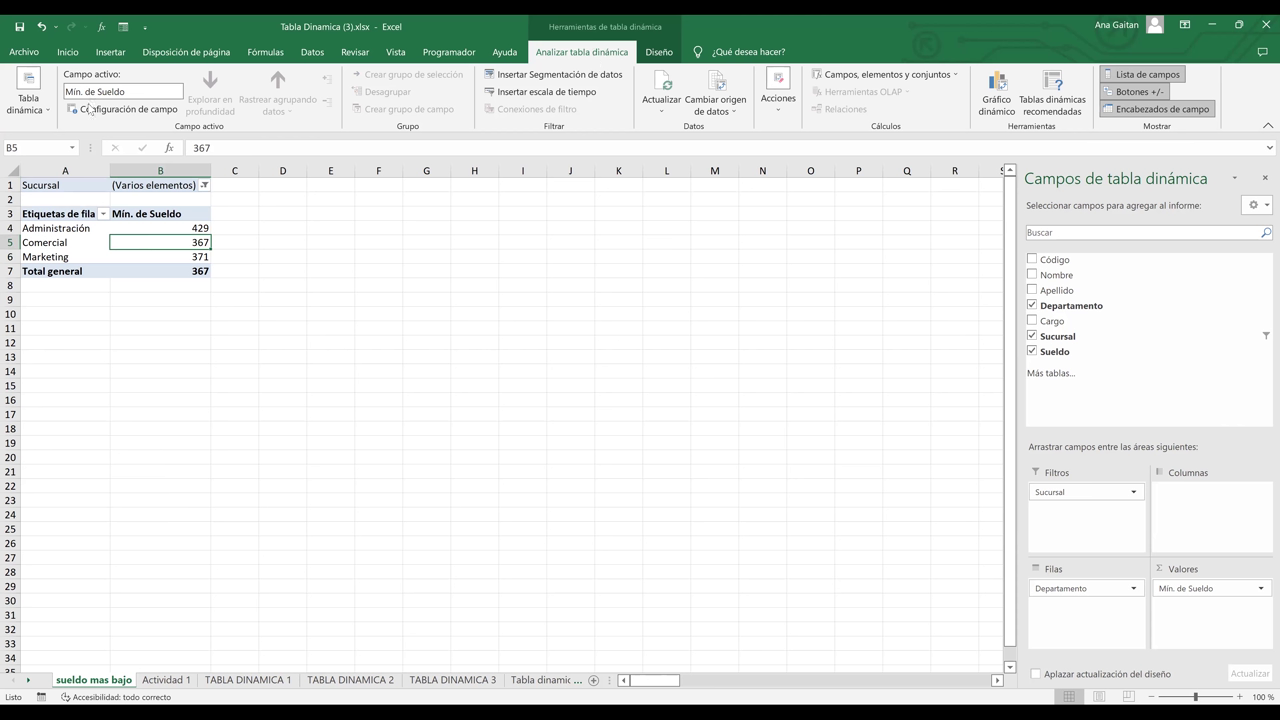
pyautogui.click(28, 106)
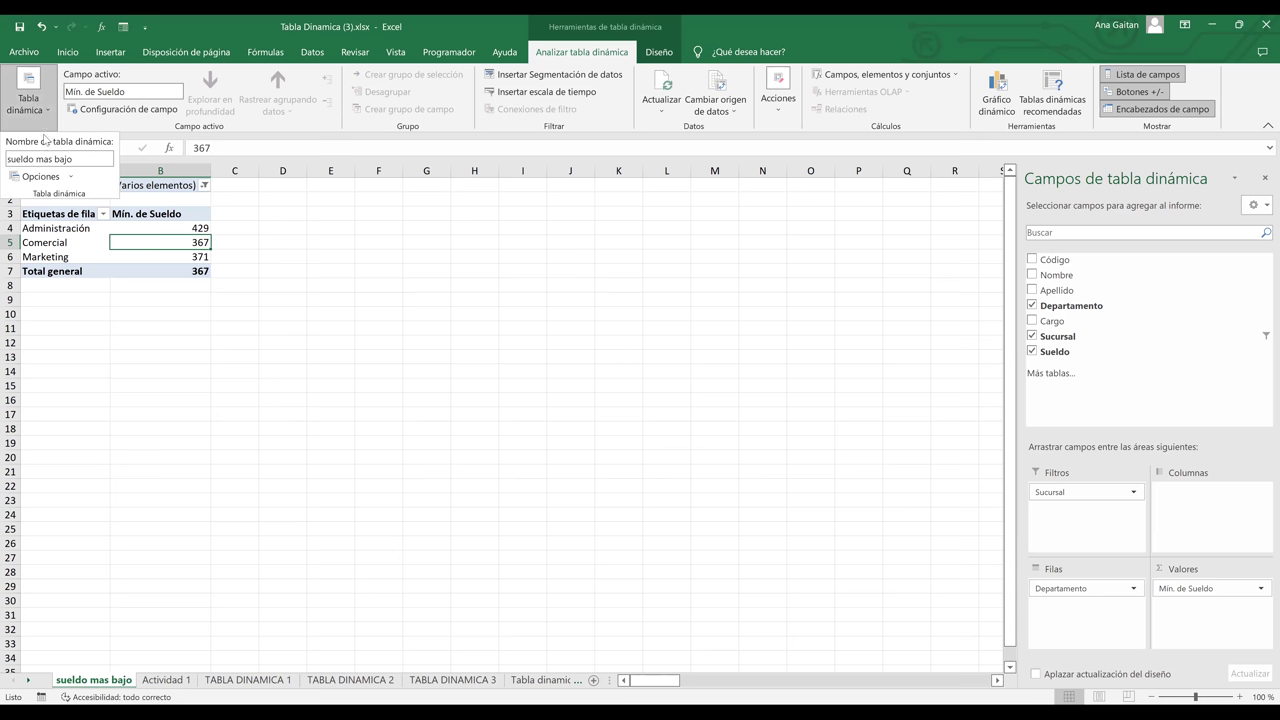
pyautogui.click(70, 177)
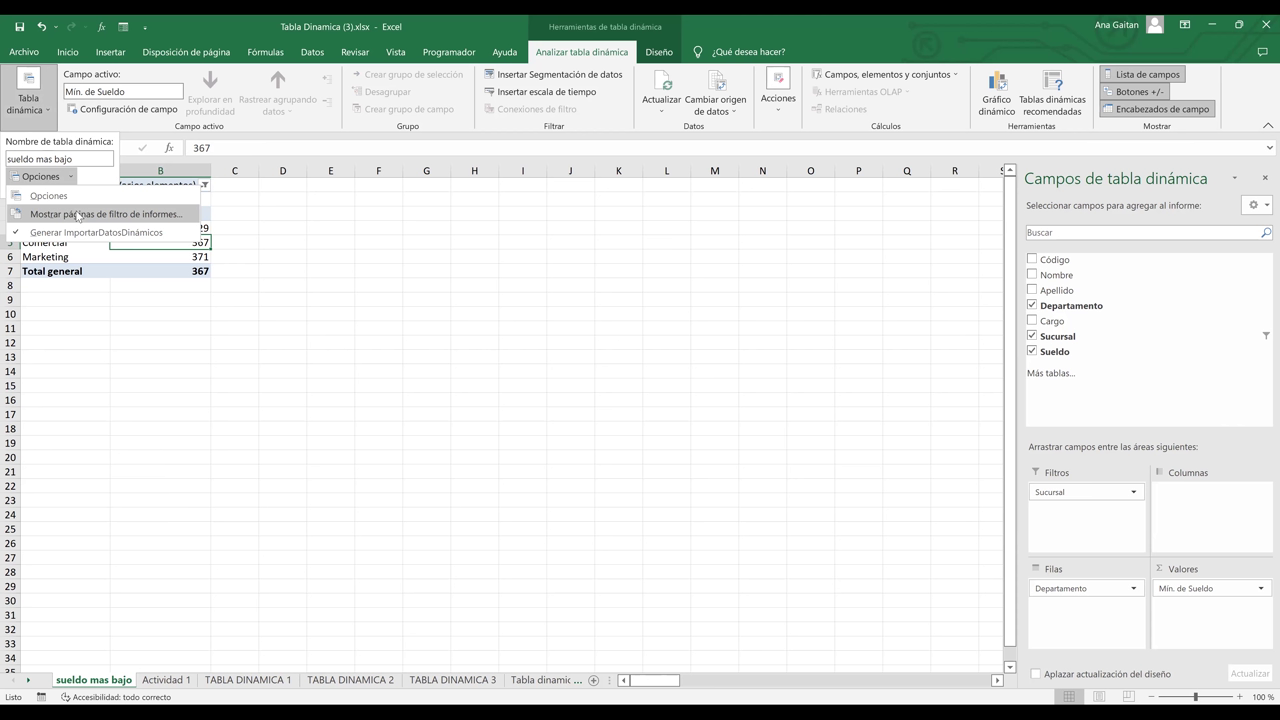
pyautogui.click(77, 216)
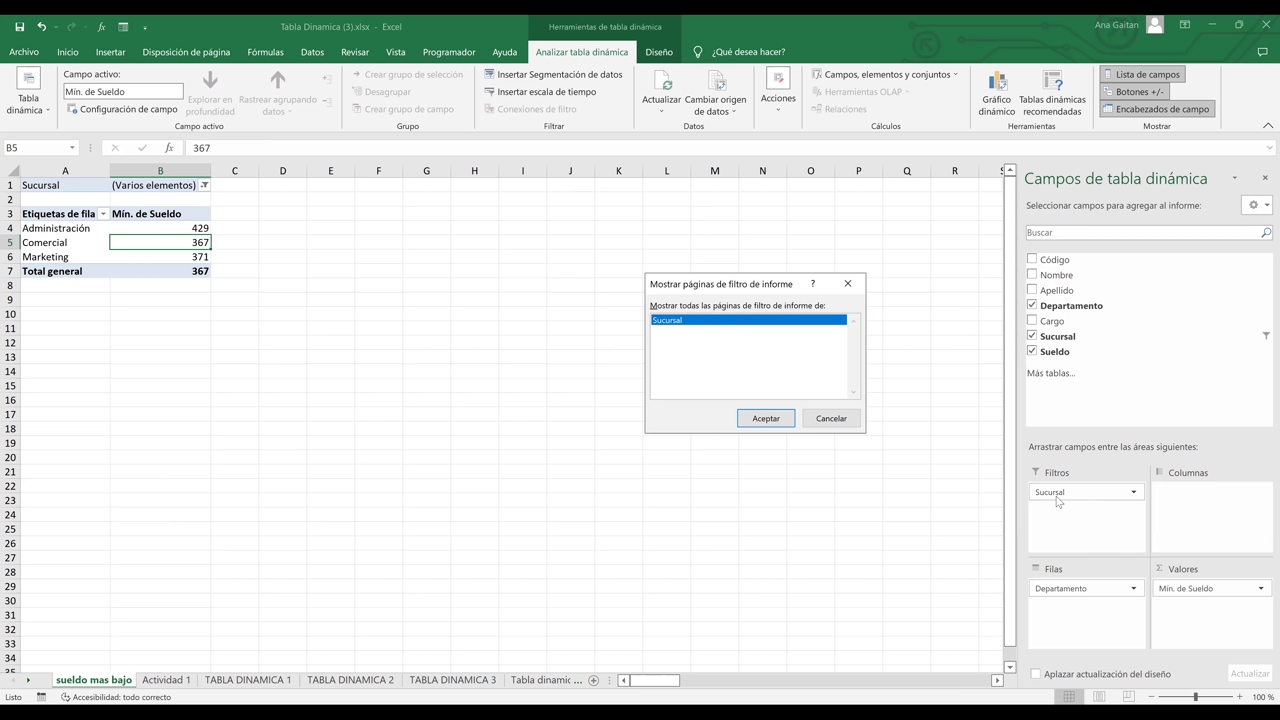
pyautogui.click(763, 419)
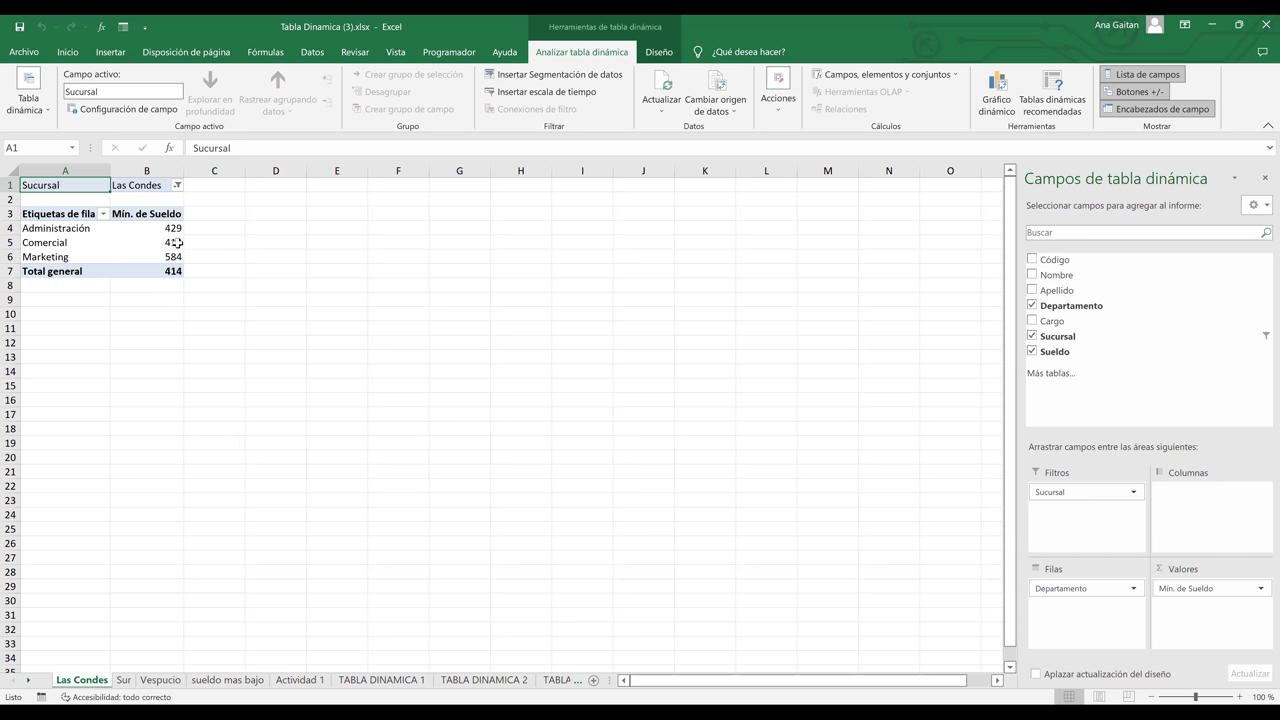
# Examine the minimum salary of each department on the generated Las Condes, Sur and Vespucio sheets
pyautogui.click(123, 685)
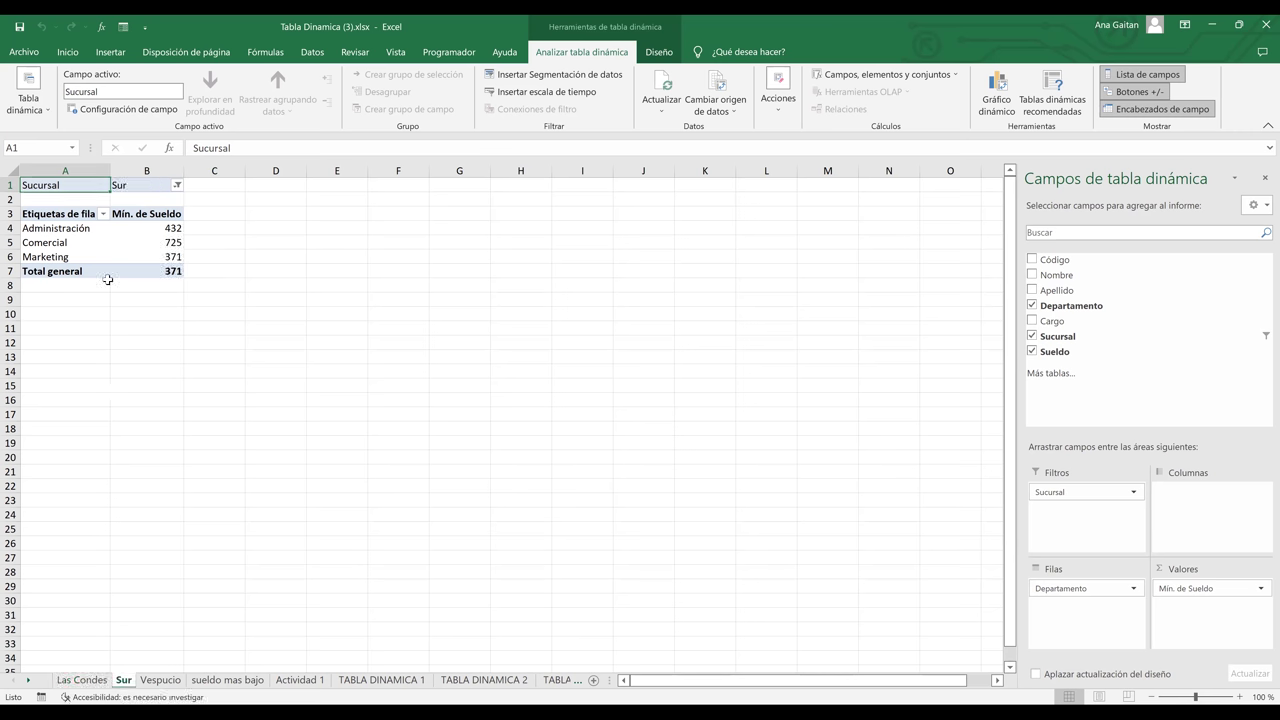
pyautogui.click(95, 684)
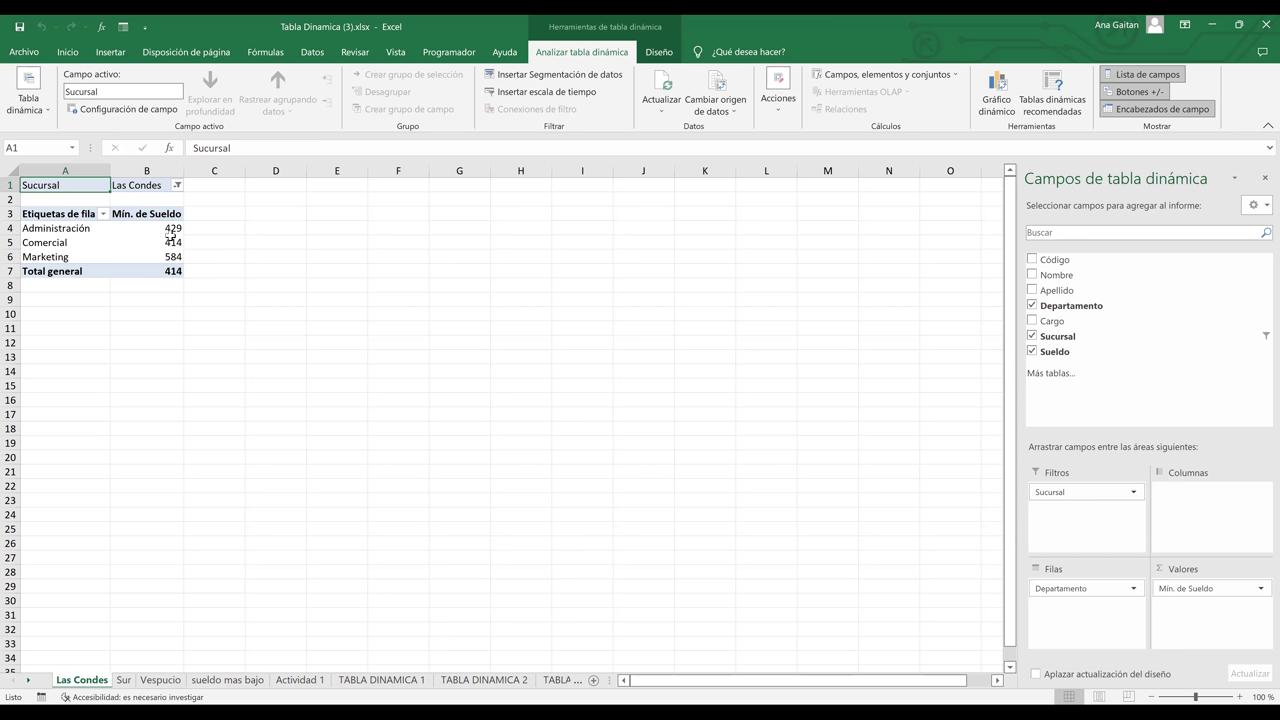
pyautogui.click(124, 680)
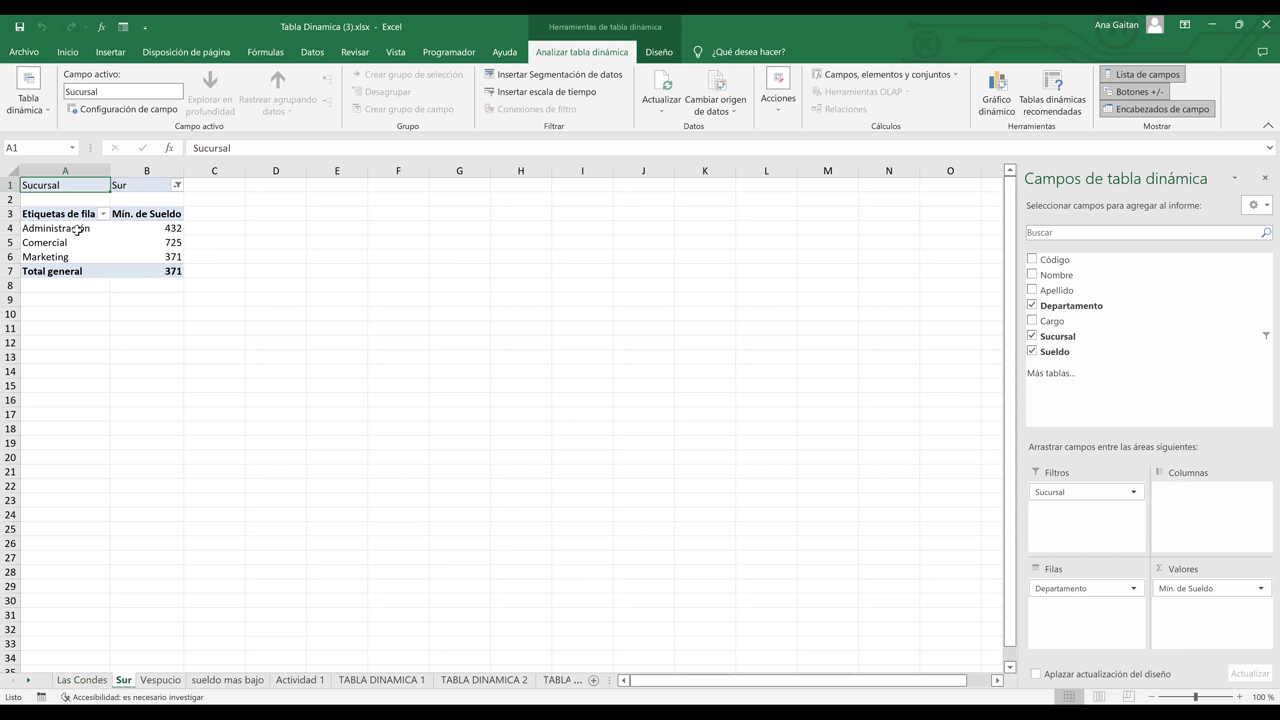
pyautogui.click(9, 228)
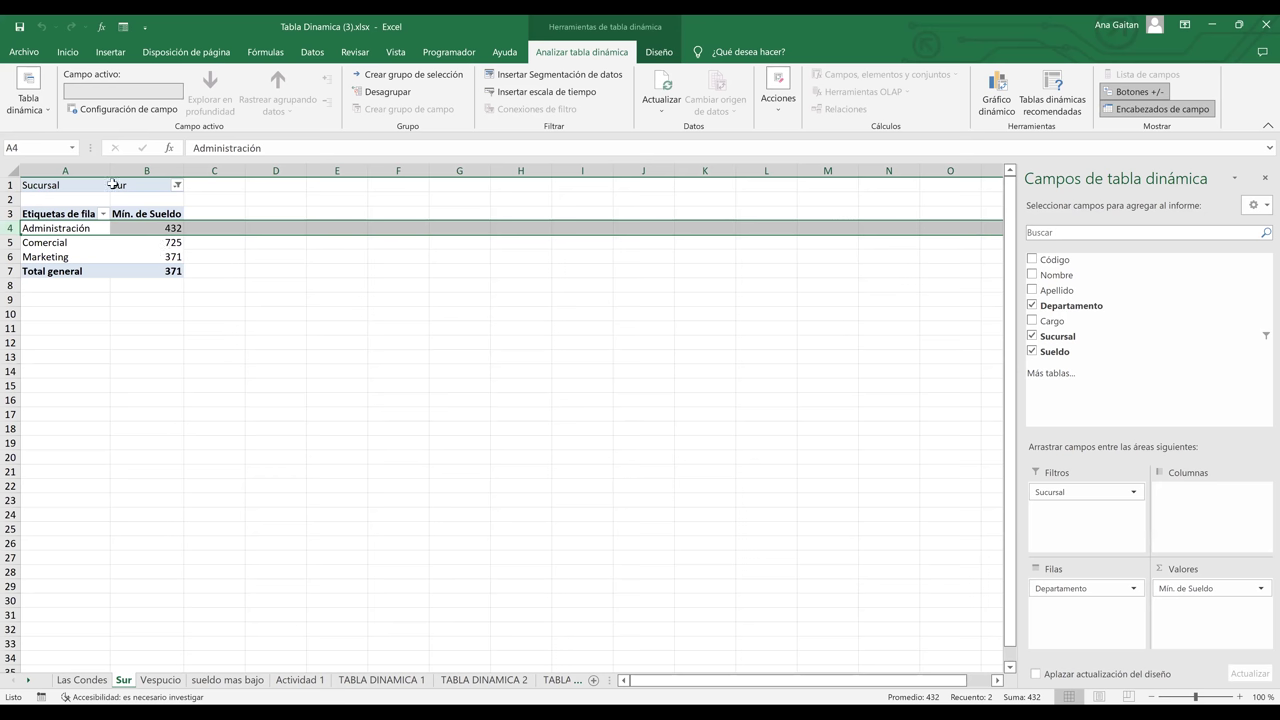
pyautogui.click(168, 244)
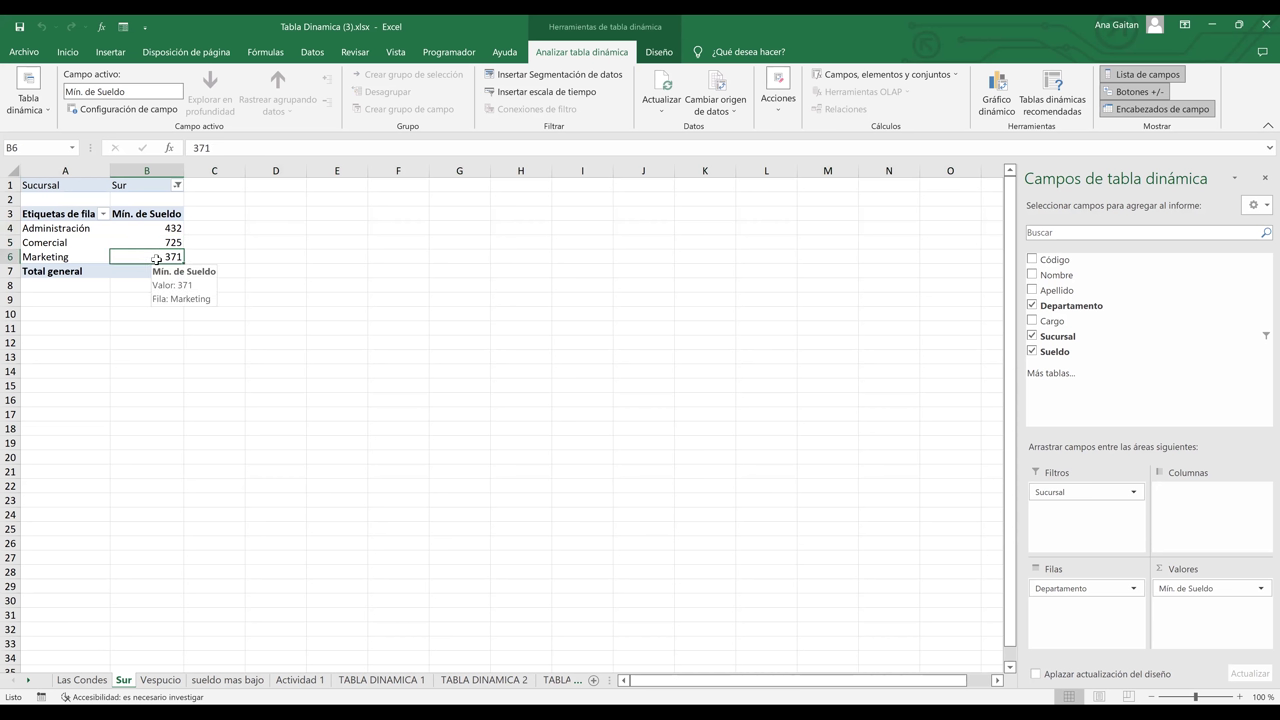
pyautogui.click(206, 630)
pyautogui.click(163, 681)
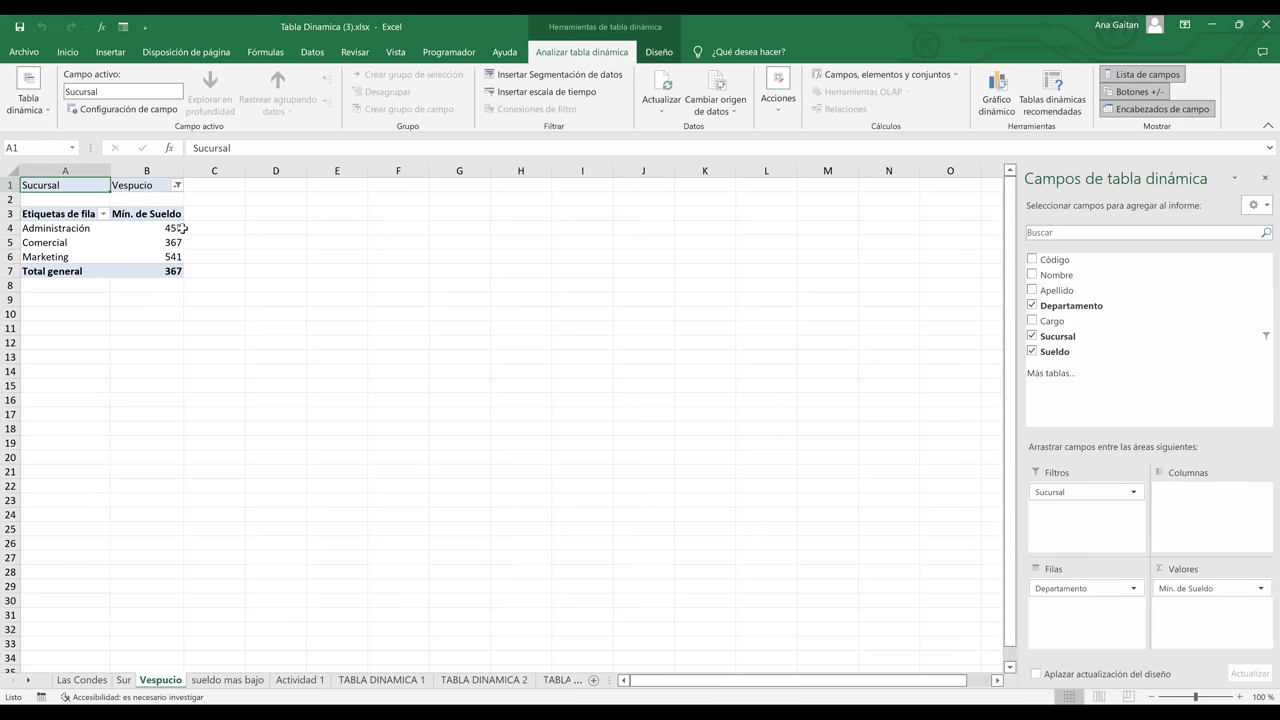
pyautogui.click(86, 234)
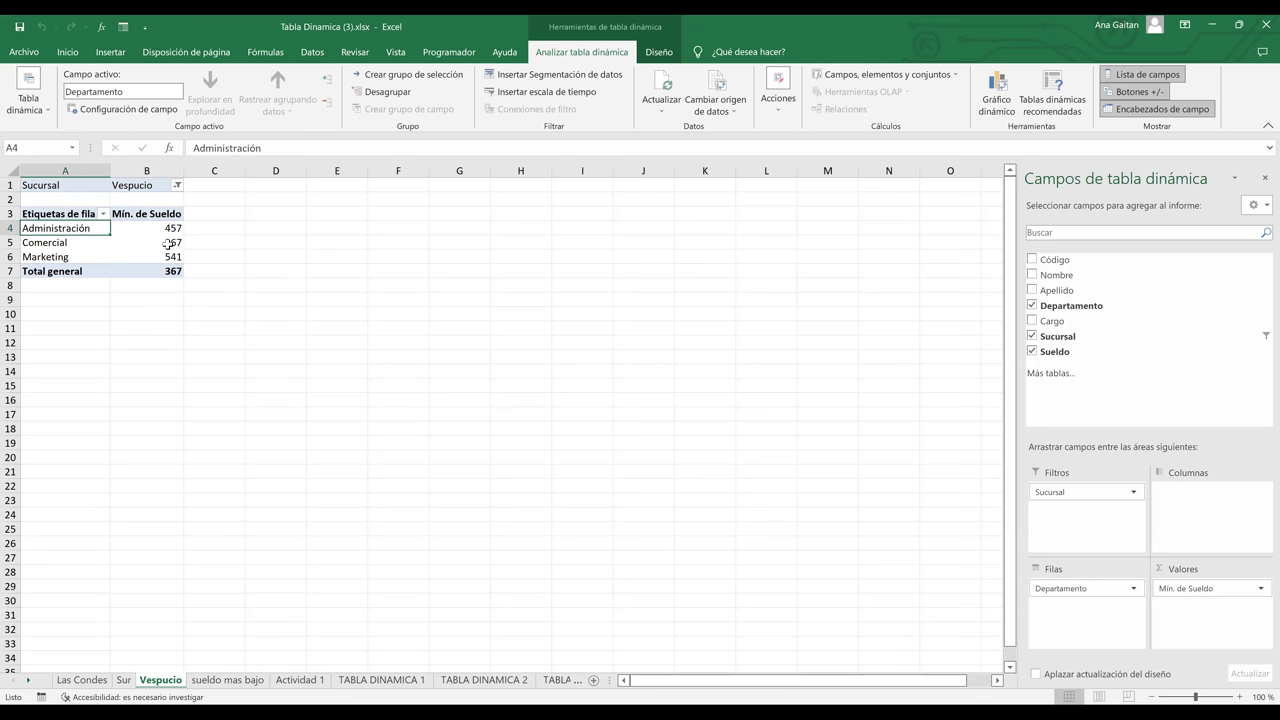
pyautogui.press('Down')
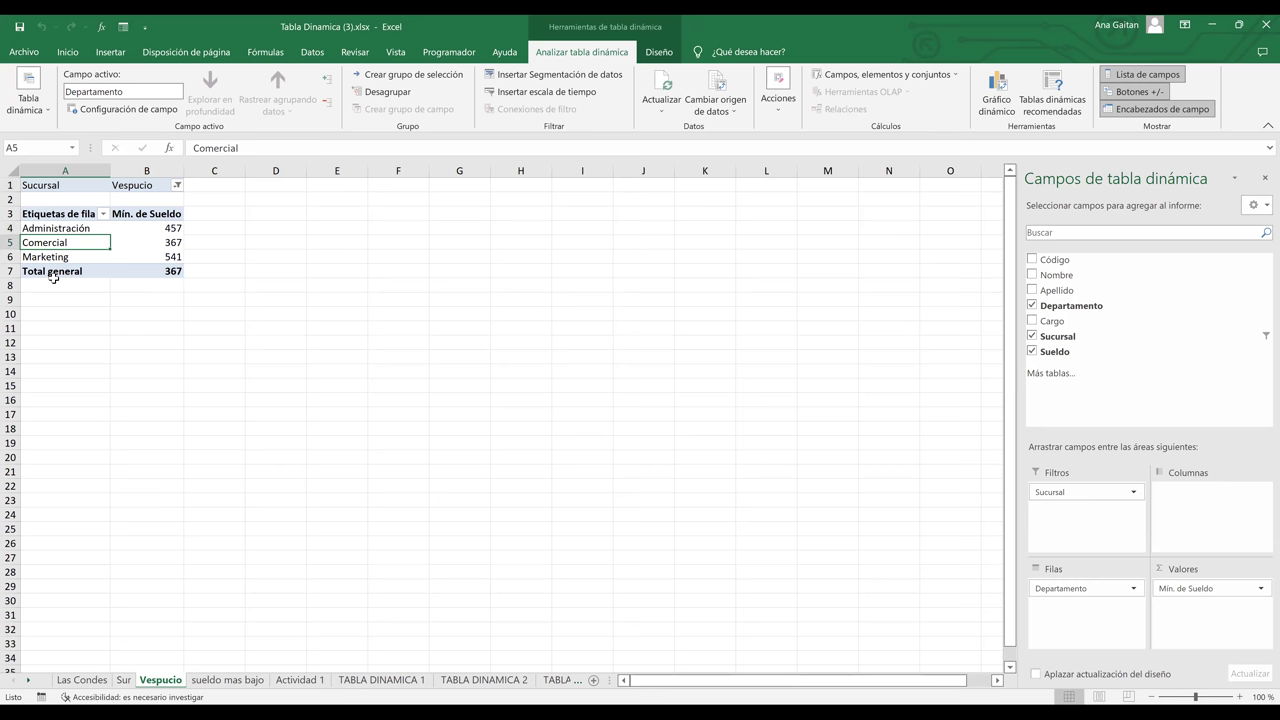
pyautogui.moveTo(60, 257); pyautogui.dragTo(132, 257)
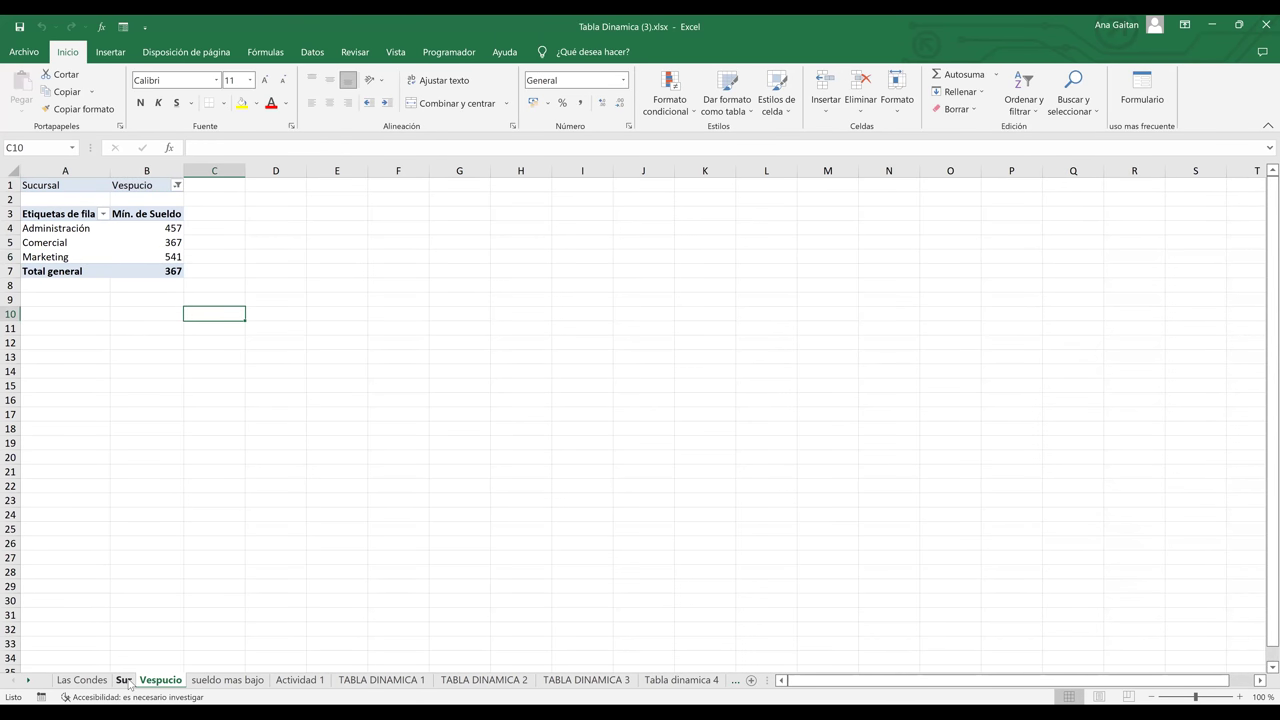
# Compare the Administración minimum salary in the "sueldo mas bajo" pivot table with the Las Condes, Sur and Vespucio sheets
pyautogui.click(228, 680)
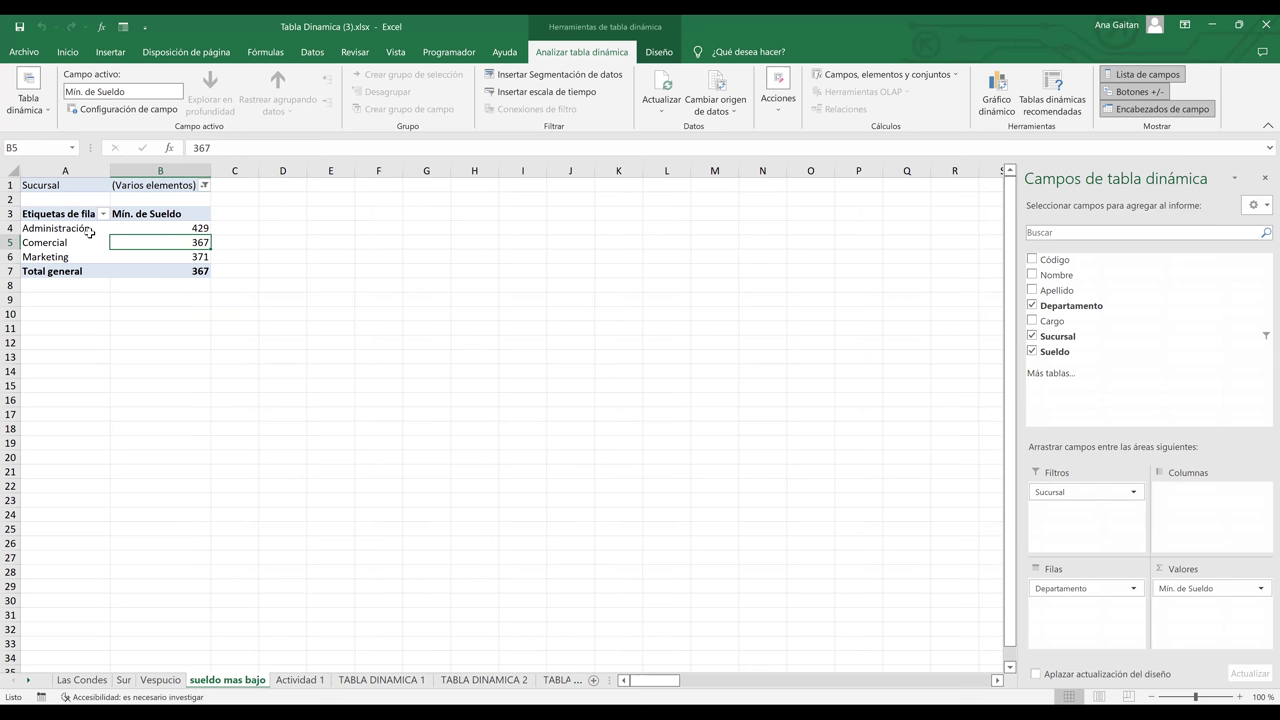
pyautogui.click(204, 185)
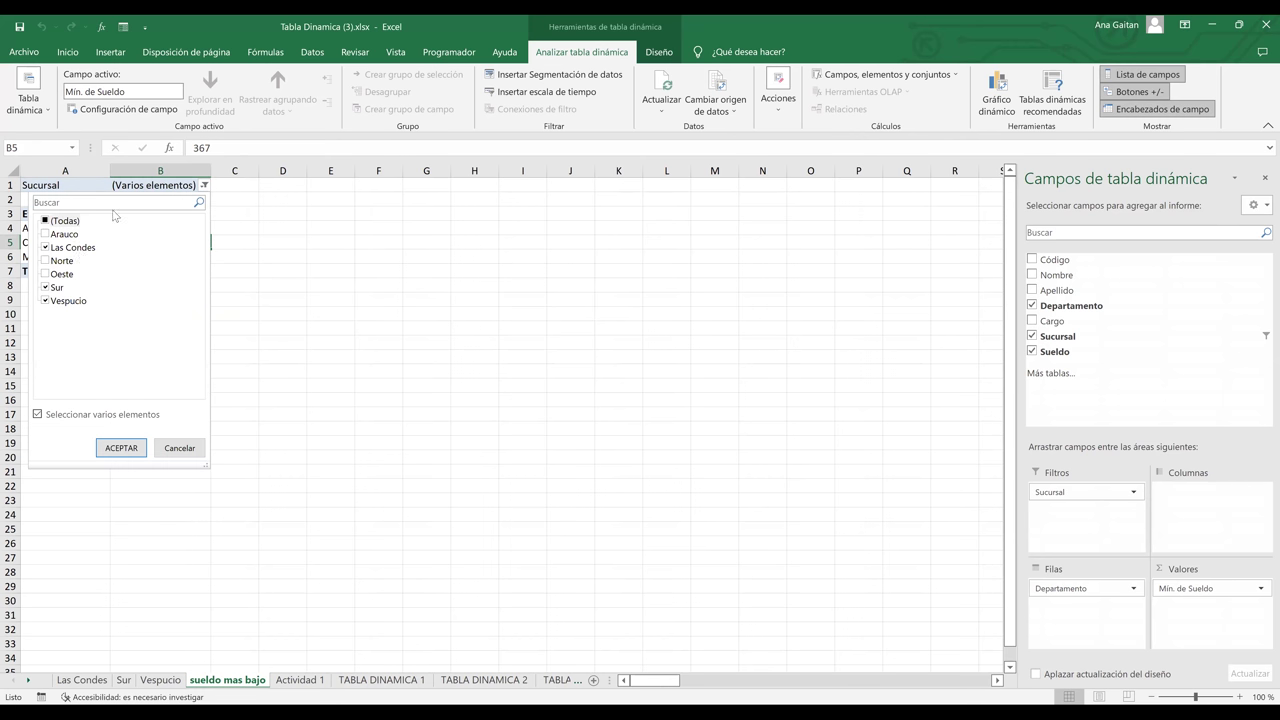
pyautogui.click(183, 447)
pyautogui.click(200, 228)
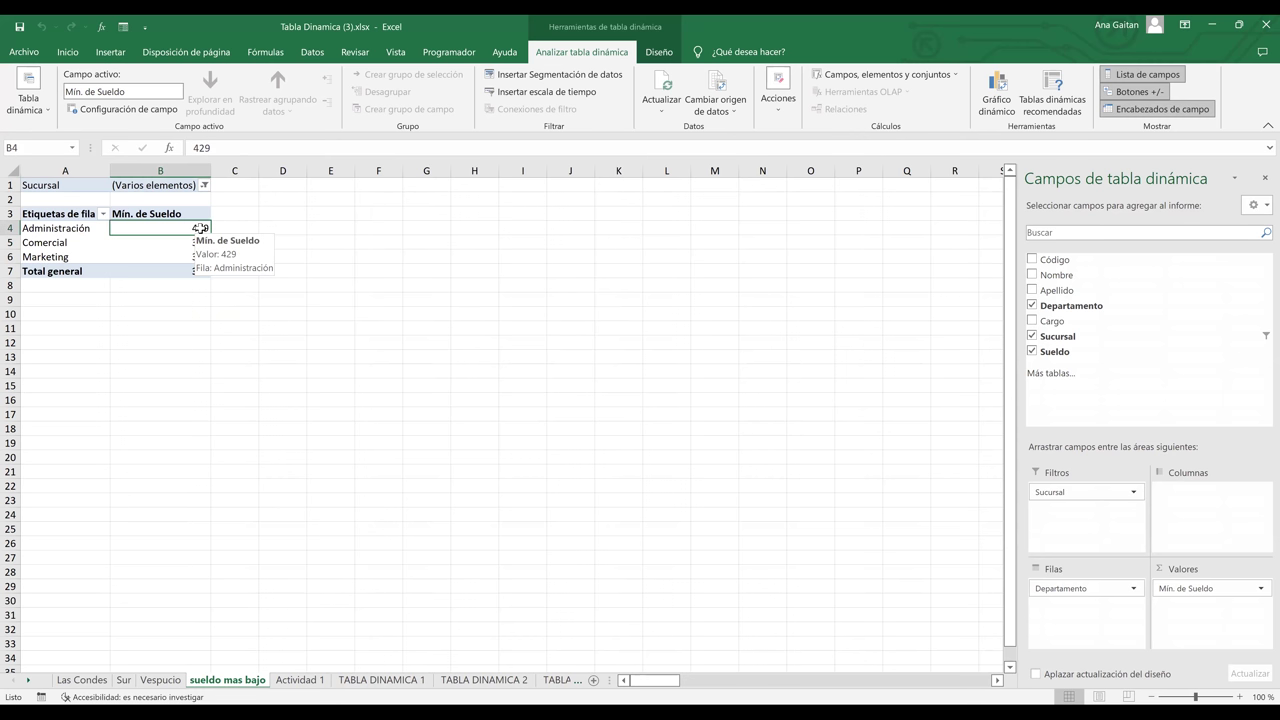
pyautogui.click(92, 680)
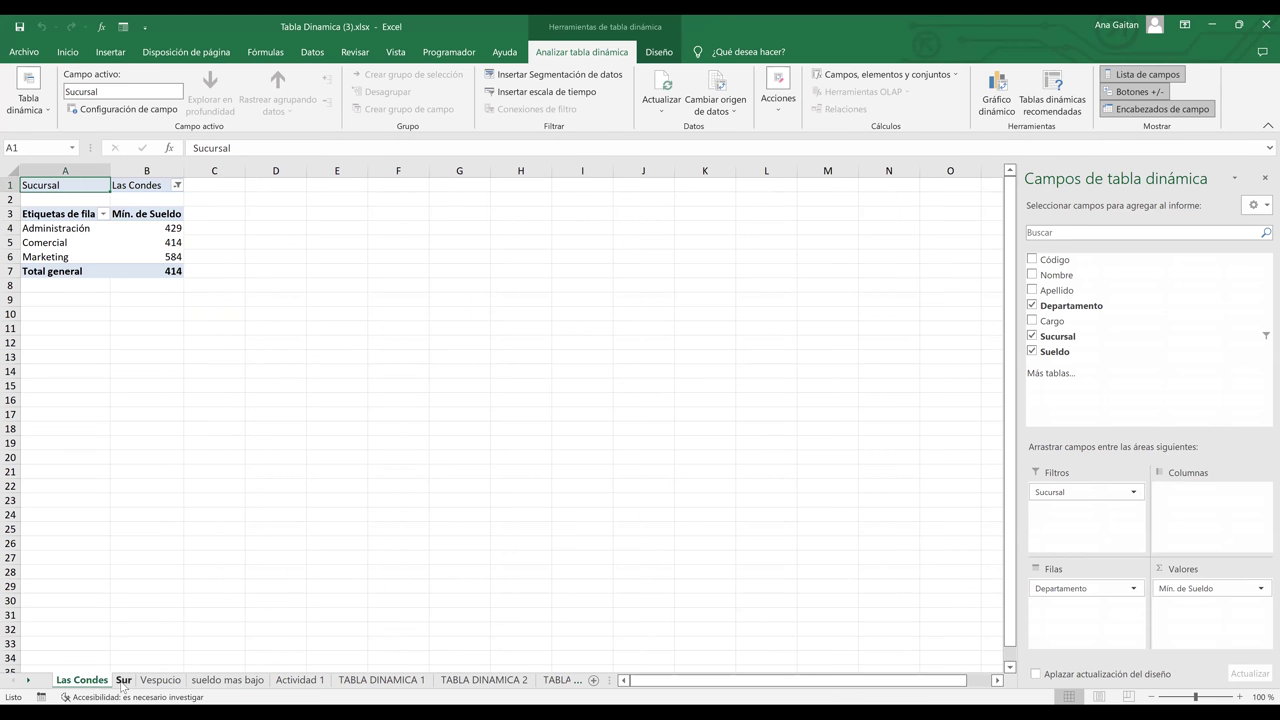
pyautogui.click(124, 680)
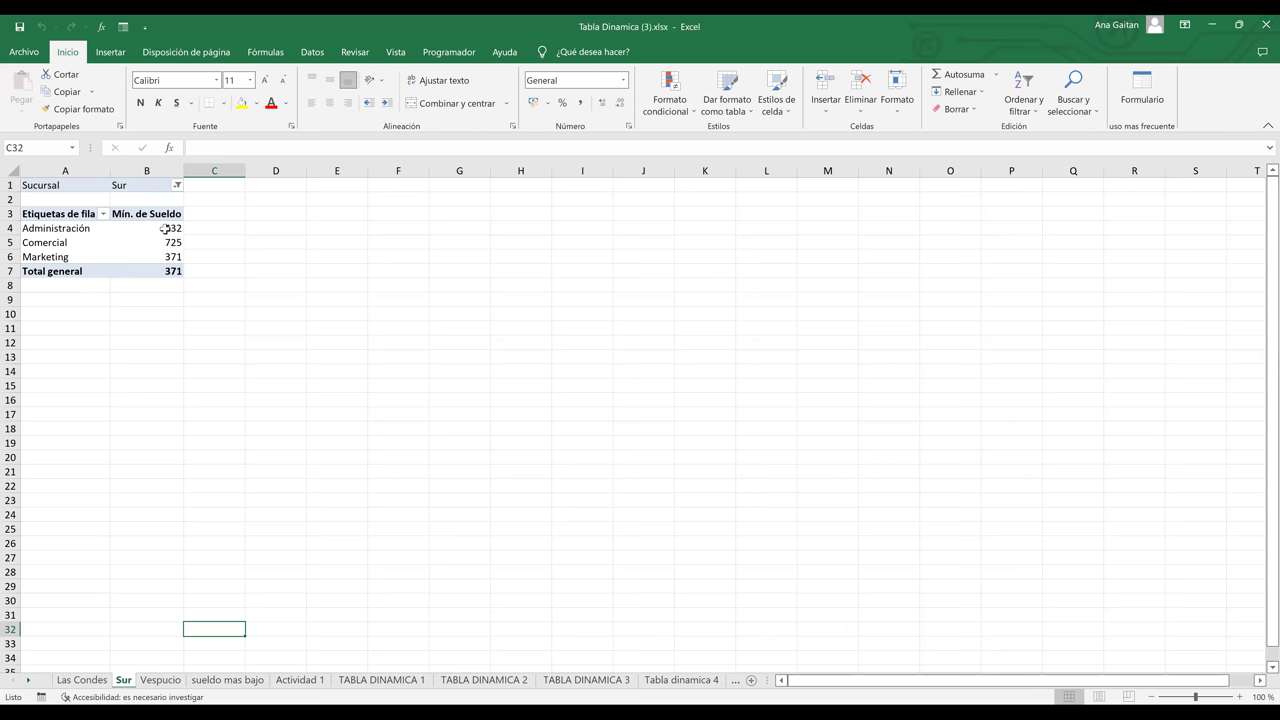
pyautogui.click(165, 229)
pyautogui.click(160, 680)
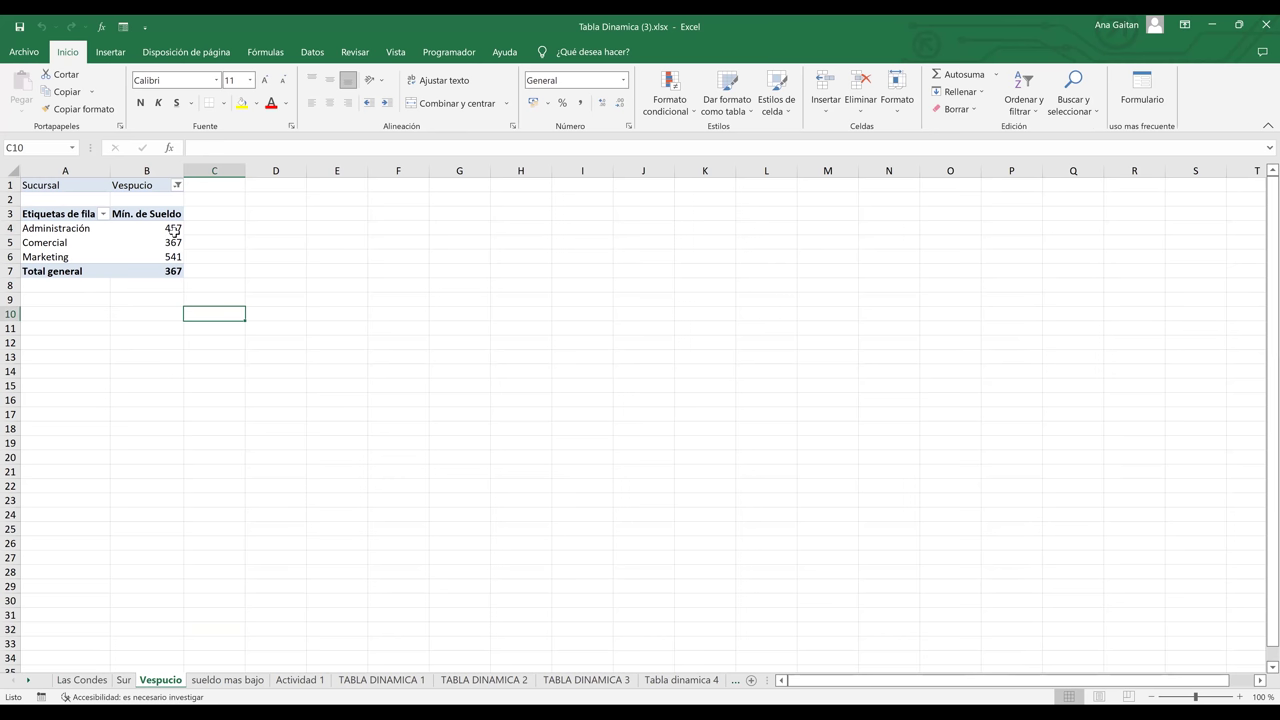
pyautogui.click(123, 681)
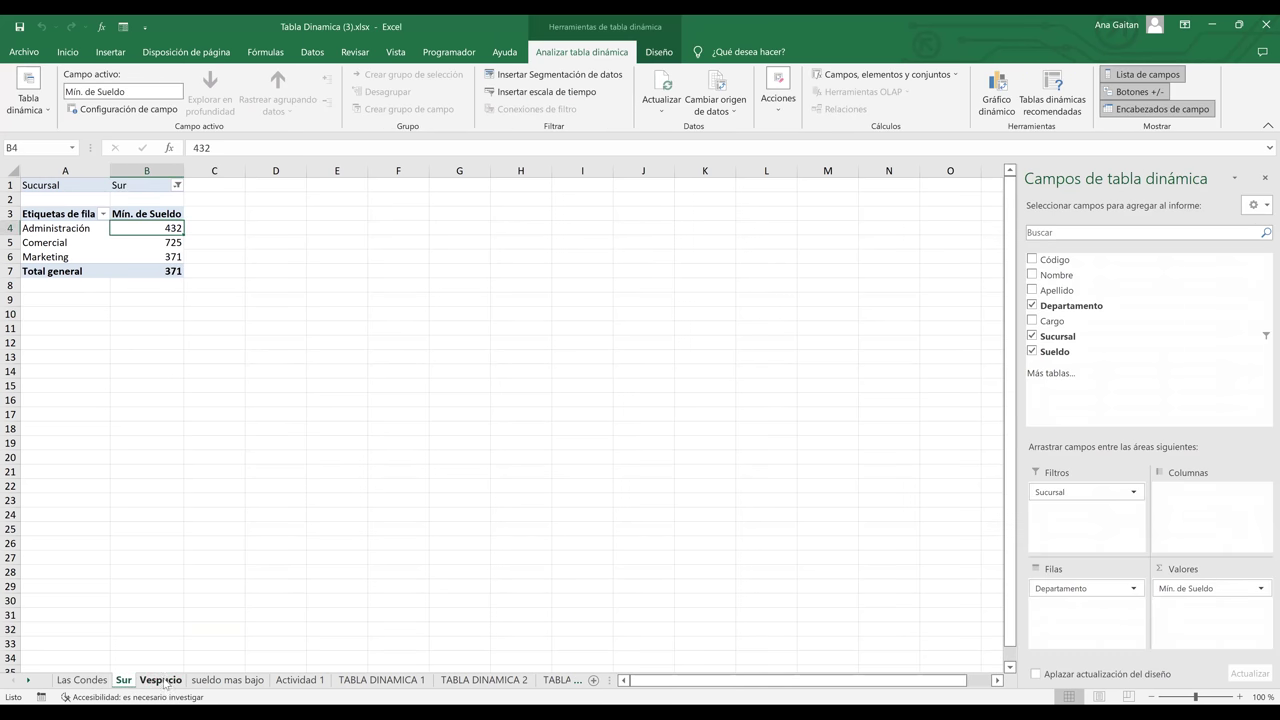
pyautogui.click(164, 684)
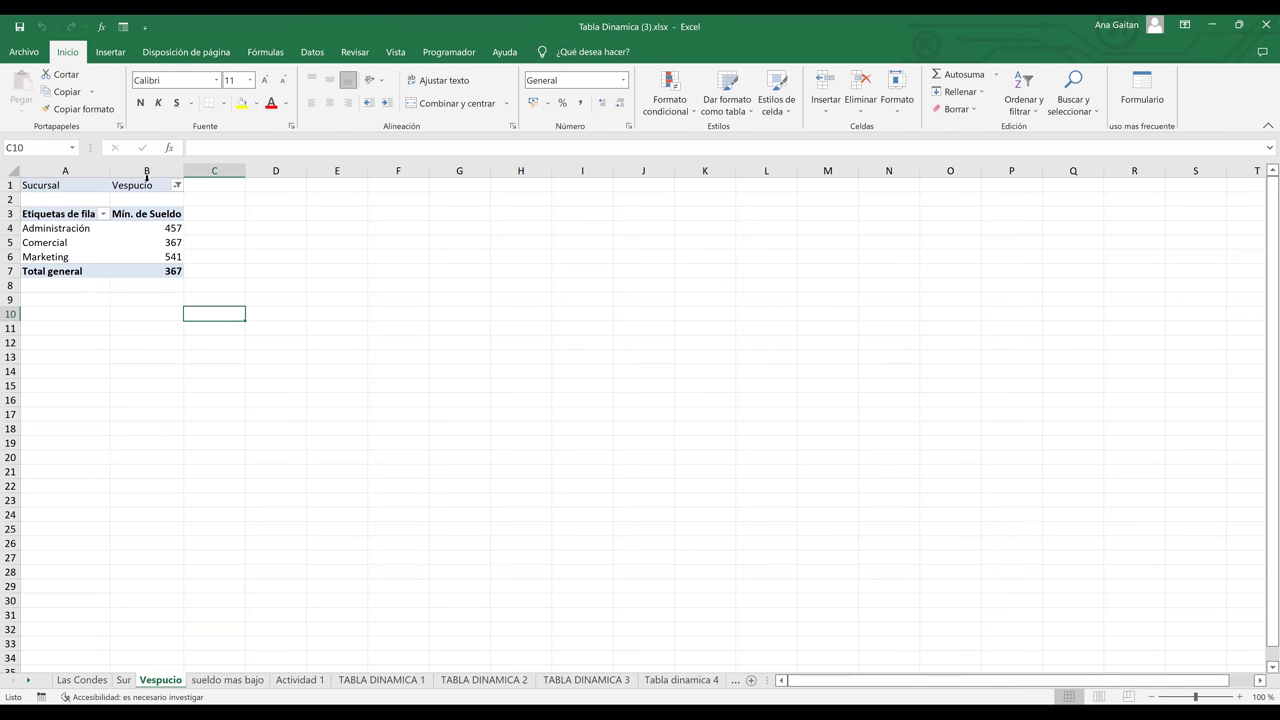
# Compare the Administración minimum salary on the Las Condes sheet with the one in the "sueldo mas bajo" pivot table
pyautogui.click(94, 681)
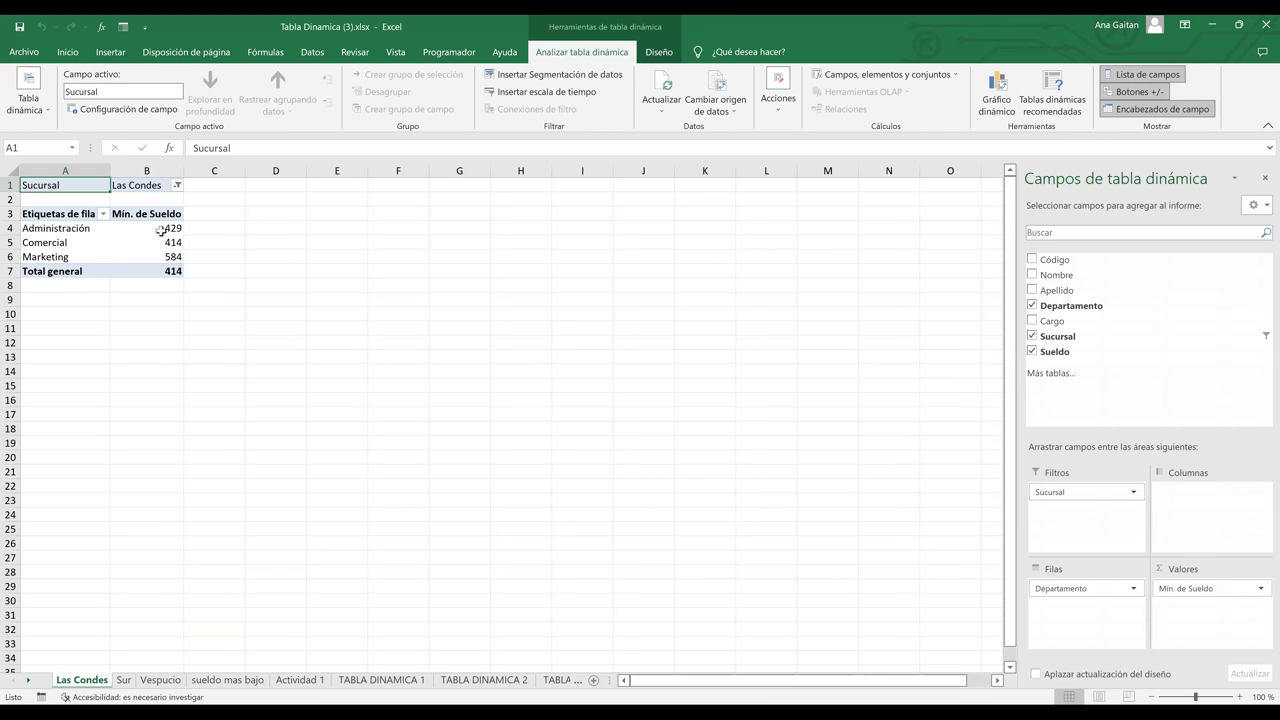
pyautogui.click(161, 229)
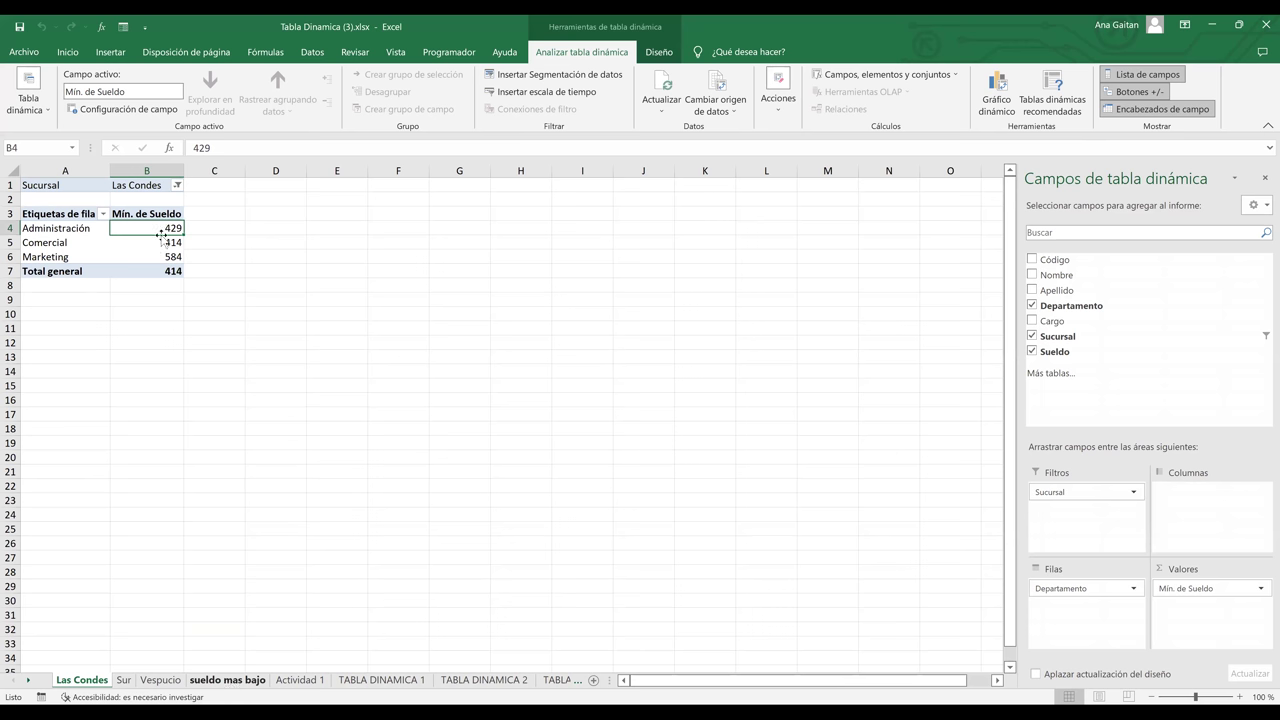
pyautogui.hotkey('ctrl', 'pagedown')
pyautogui.hotkey('ctrl', 'pagedown')
pyautogui.hotkey('ctrl', 'pagedown')
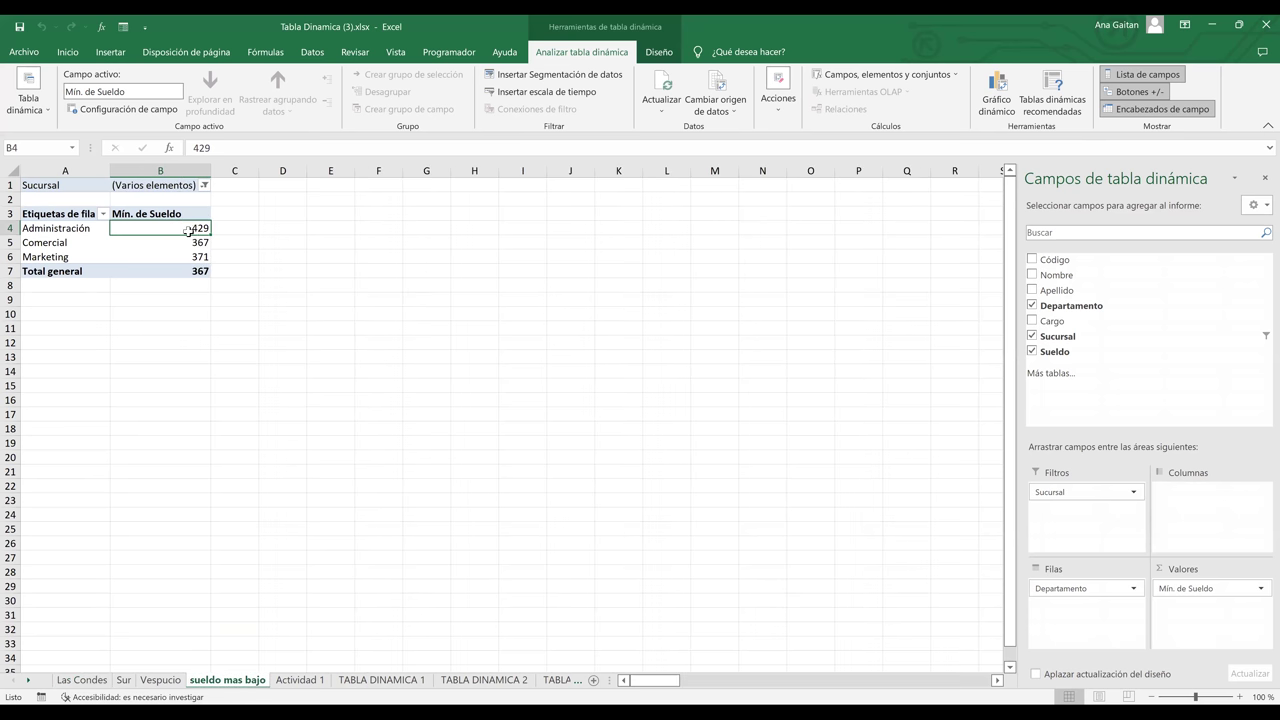
pyautogui.moveTo(204, 232)
pyautogui.moveTo(190, 267)
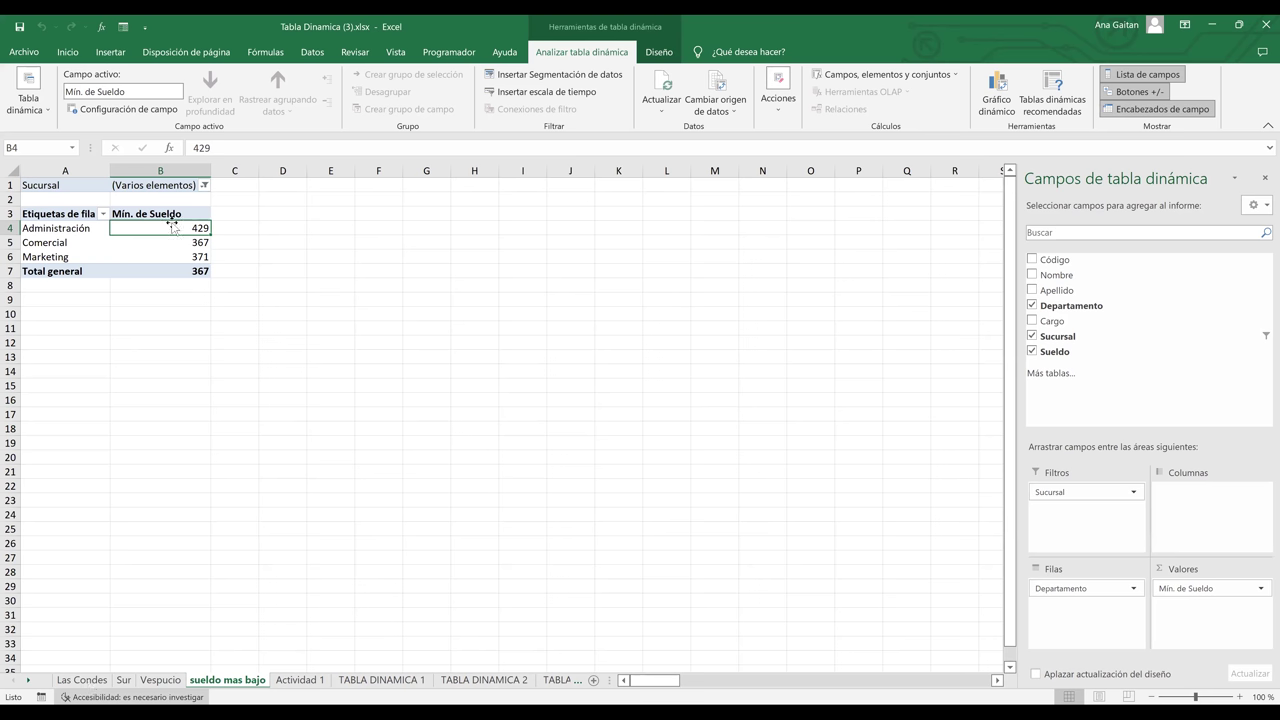
pyautogui.hotkey('ctrl', 'pageup')
pyautogui.hotkey('ctrl', 'pageup')
pyautogui.hotkey('ctrl', 'pageup')
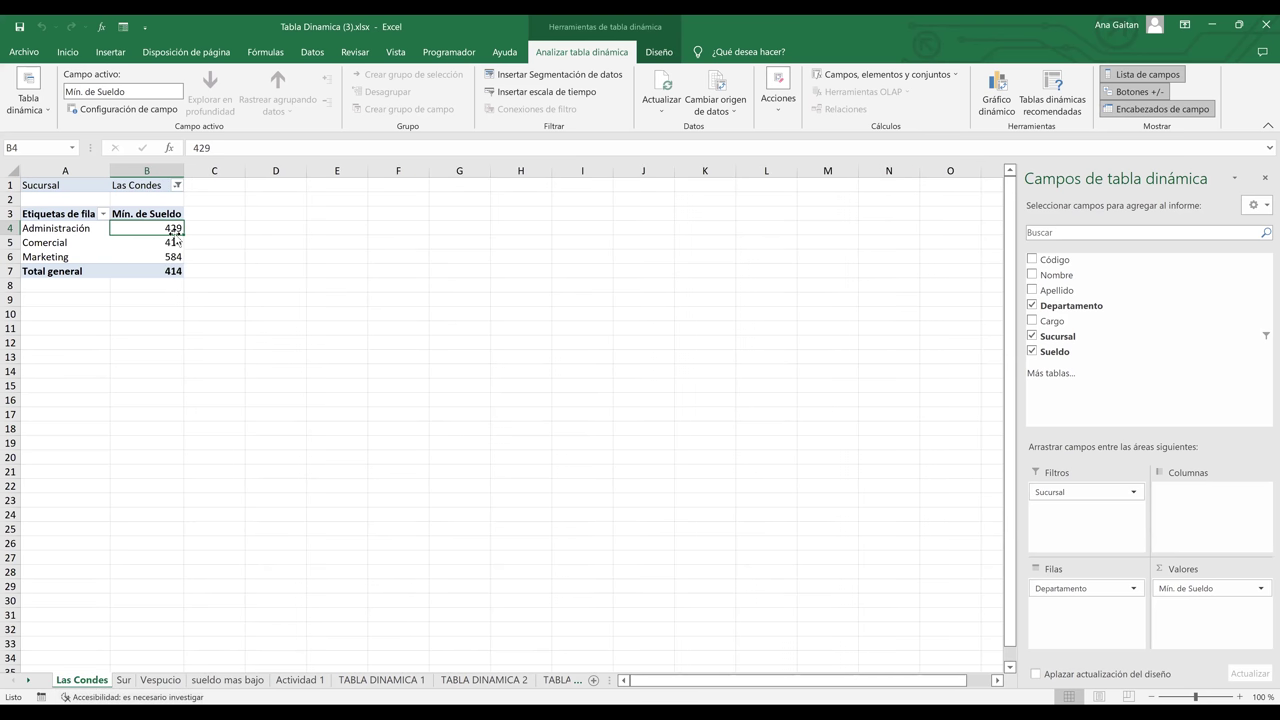
# Check the Administración minimum on each branch sheet, Las Condes, Sur and Vespucio, and return to "sueldo mas bajo"
pyautogui.click(148, 186)
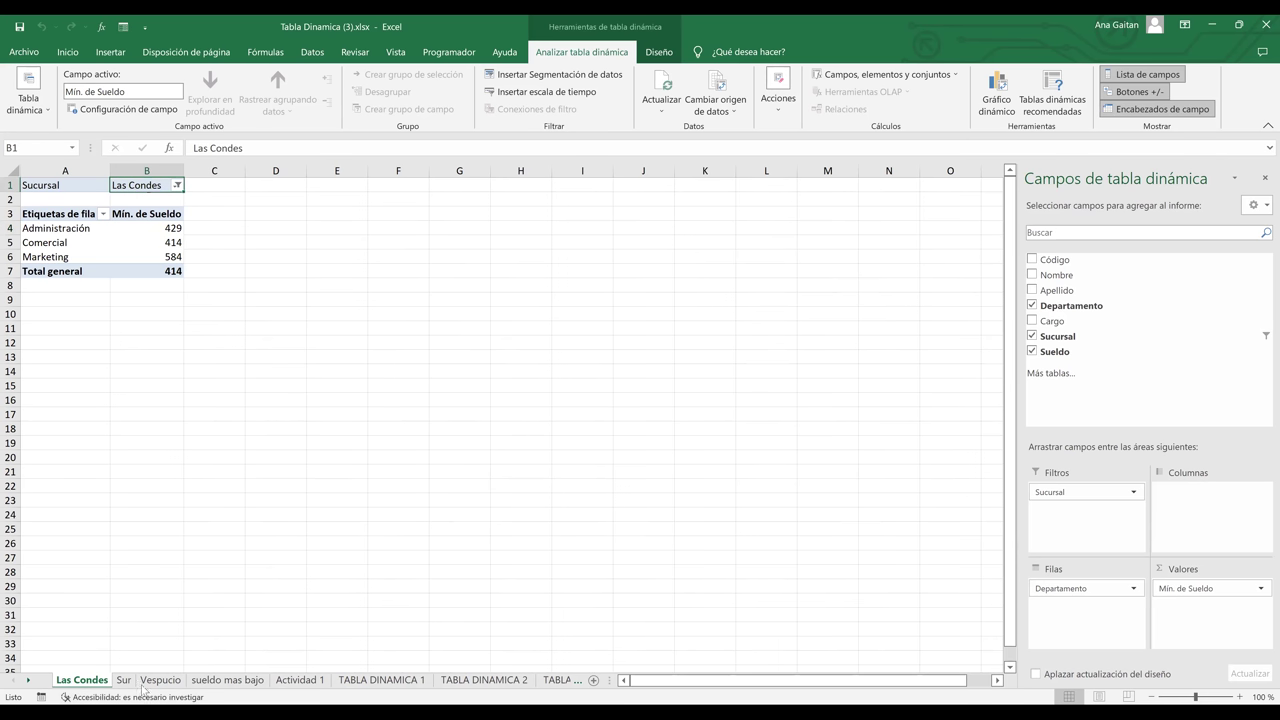
pyautogui.hotkey('ctrl', 'pagedown')
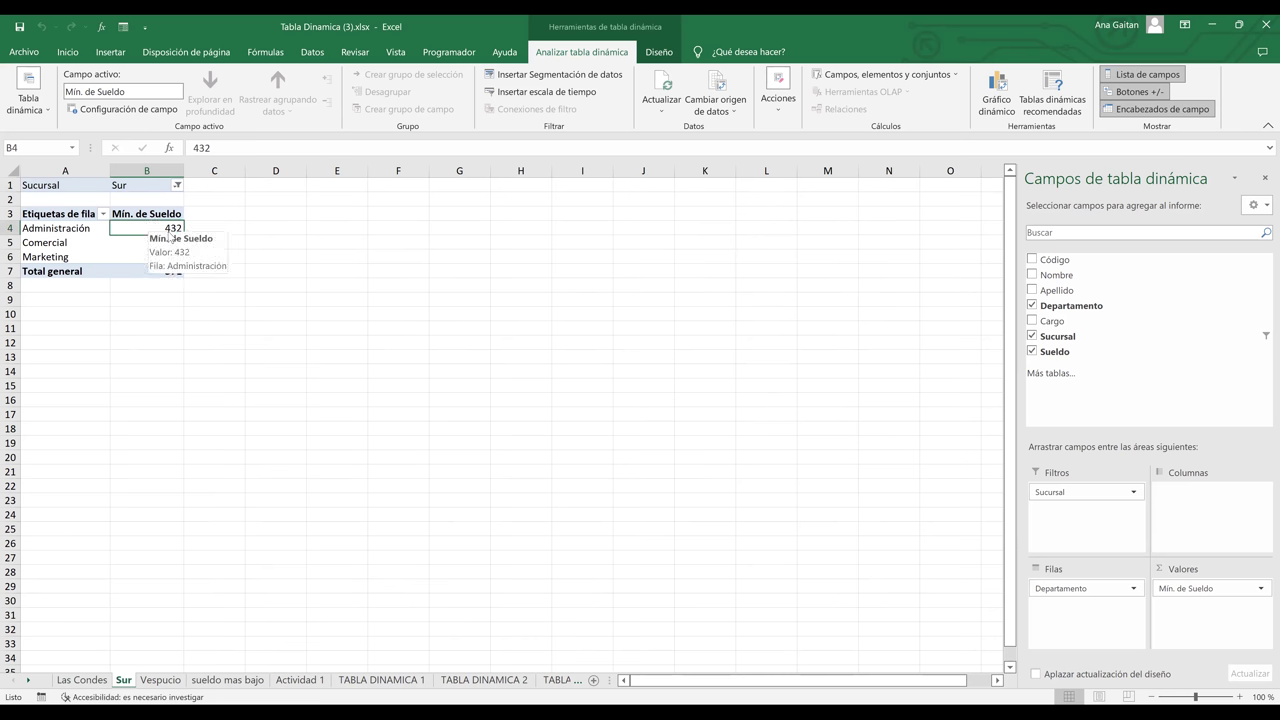
pyautogui.click(175, 681)
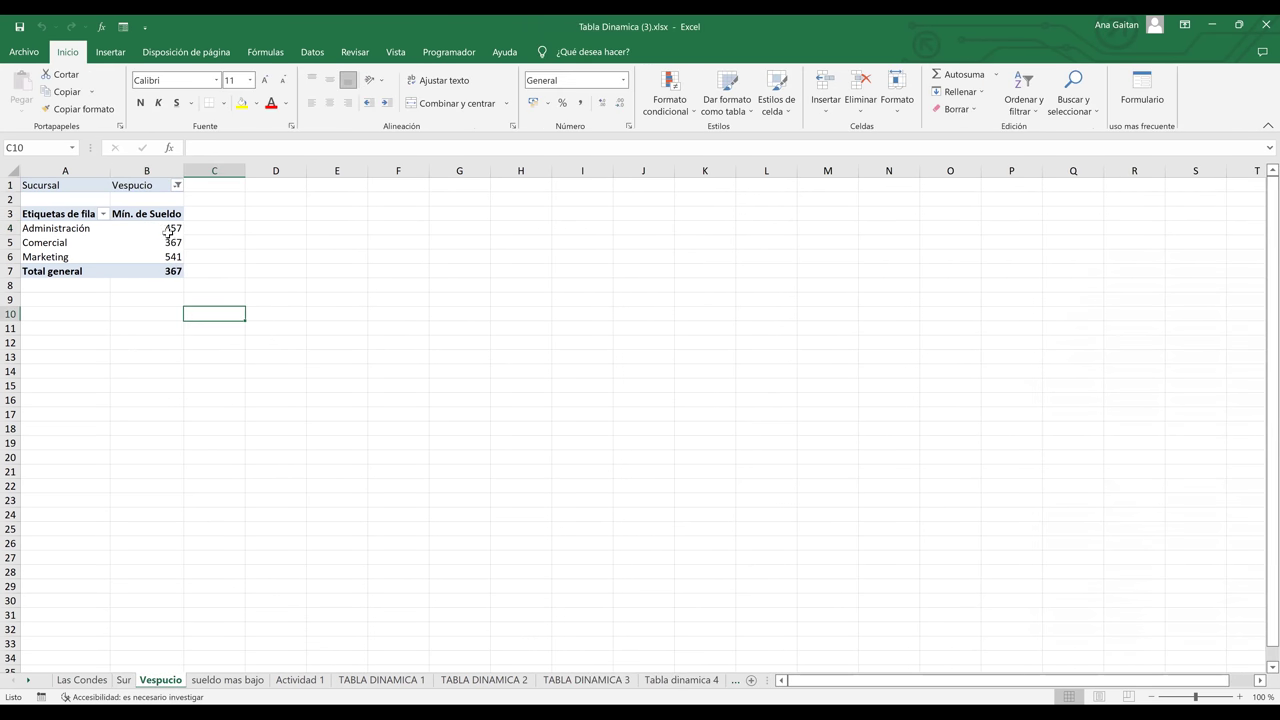
pyautogui.click(167, 229)
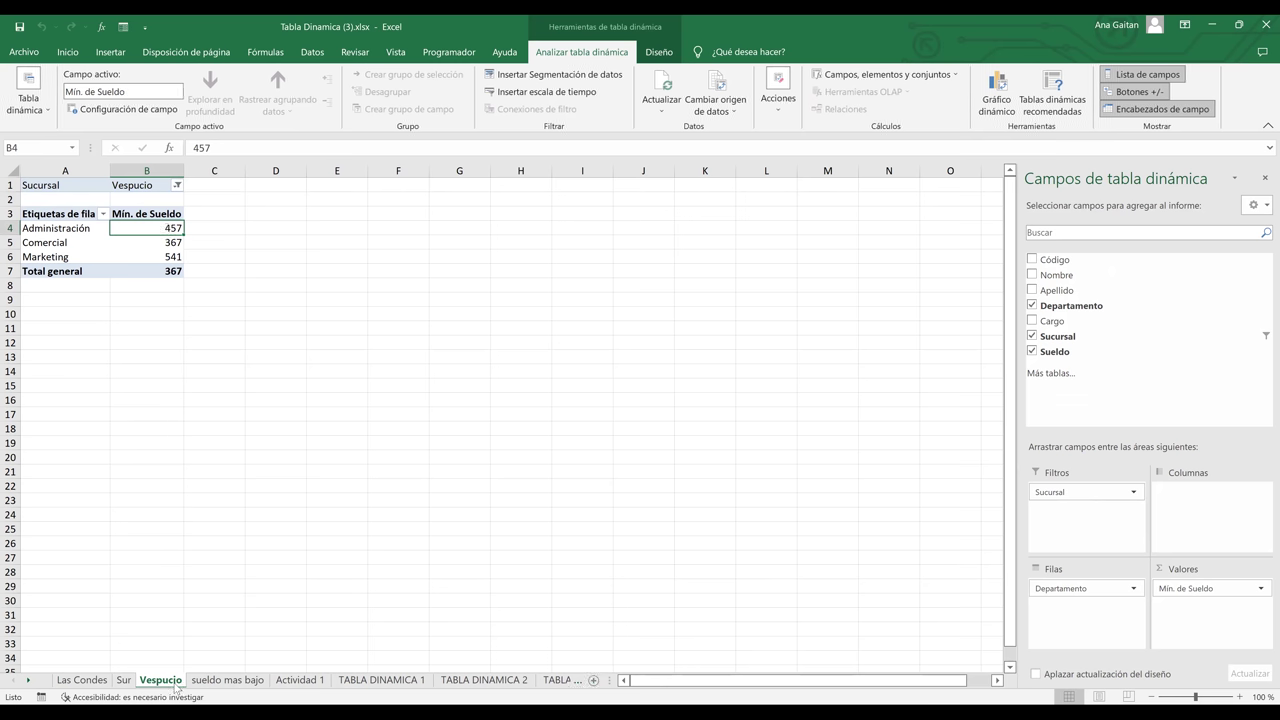
pyautogui.click(82, 680)
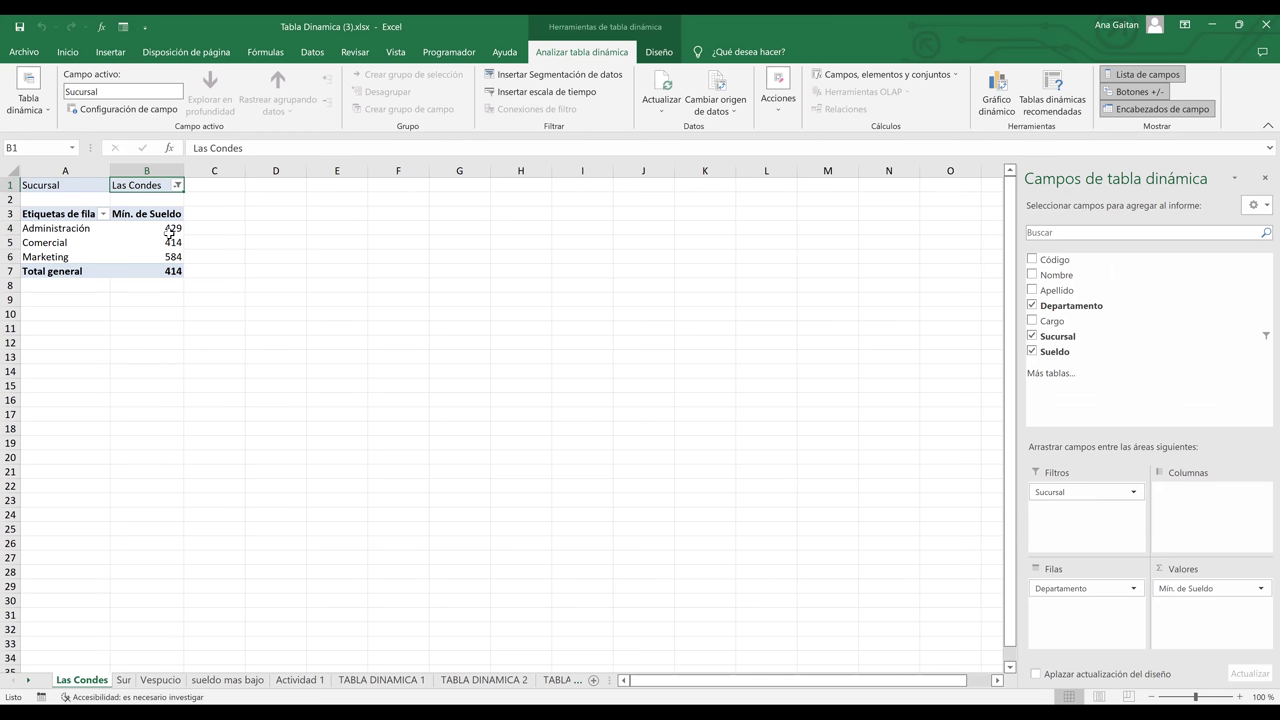
pyautogui.click(238, 681)
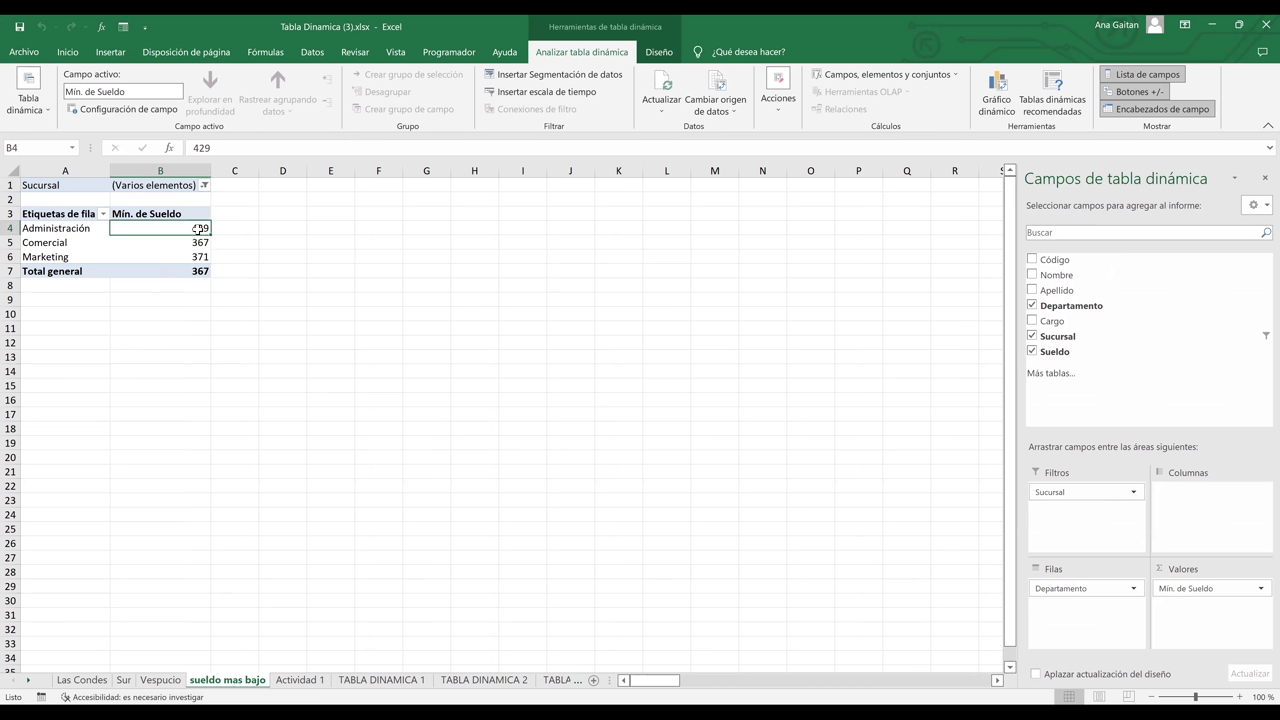
# Review the report filter page option of the "sueldo mas bajo" pivot table and view the generated Las Condes sheet
pyautogui.click(30, 104)
pyautogui.click(73, 183)
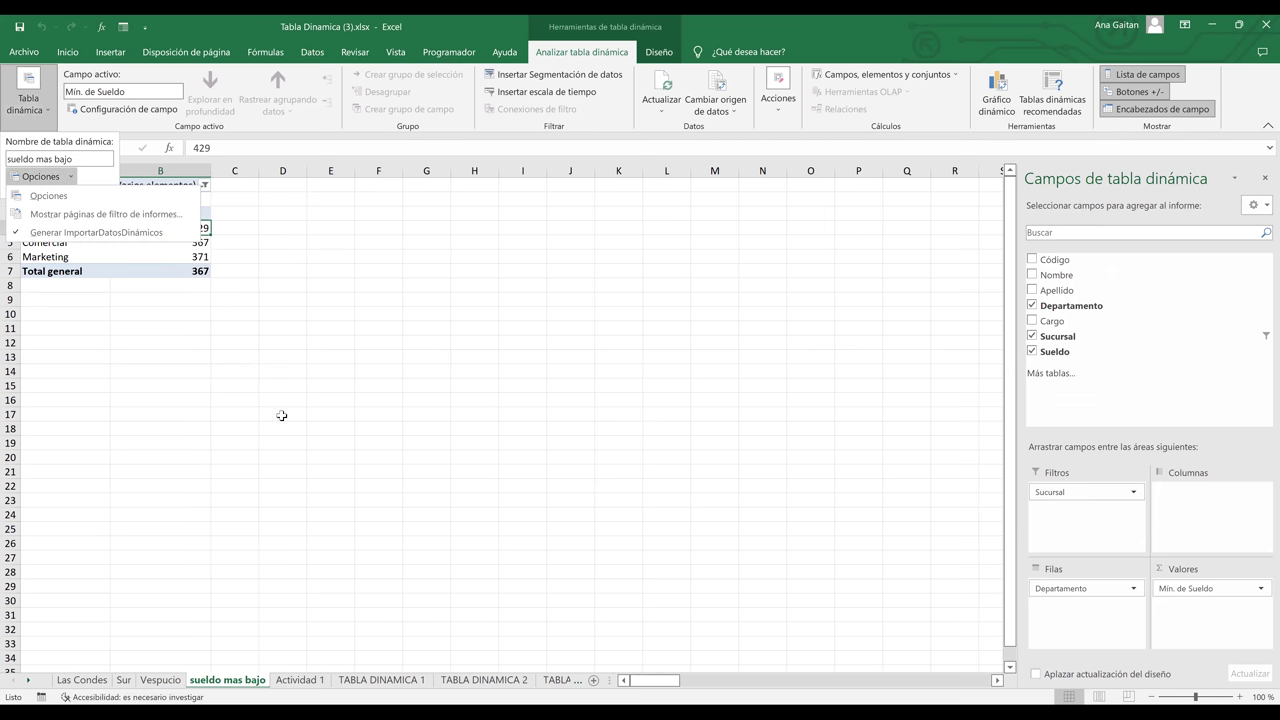
pyautogui.click(129, 689)
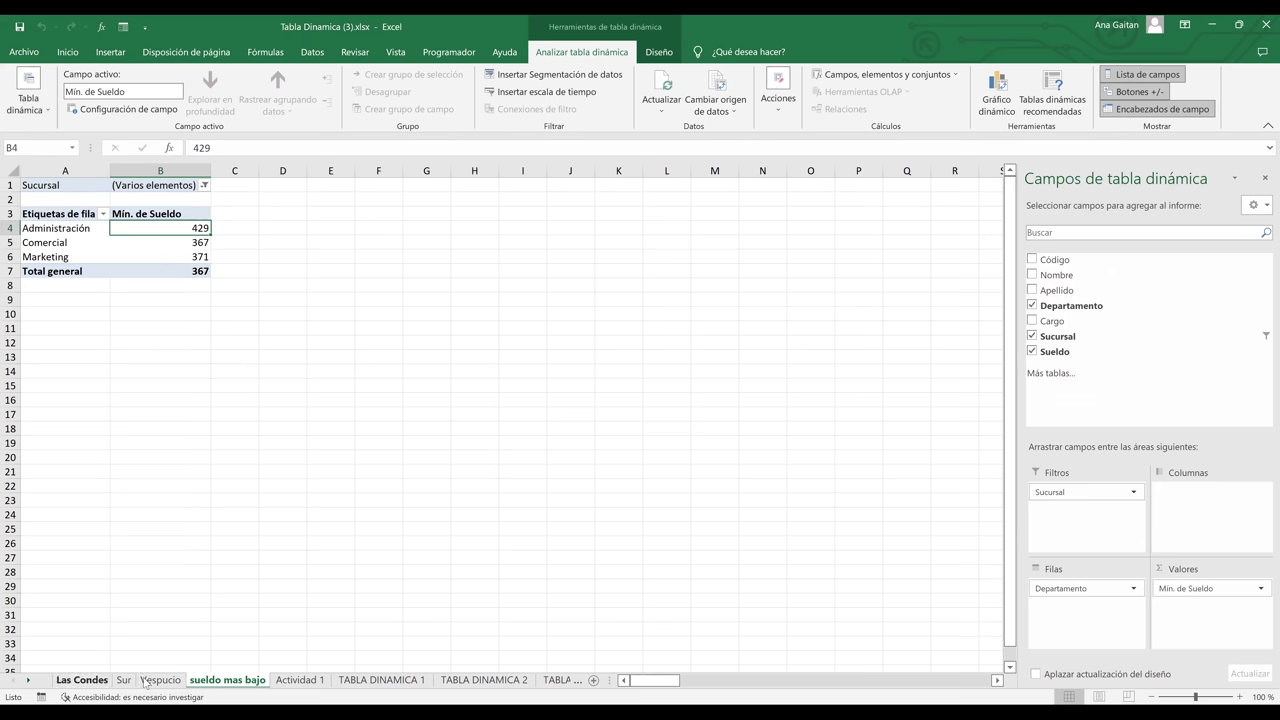
pyautogui.click(385, 486)
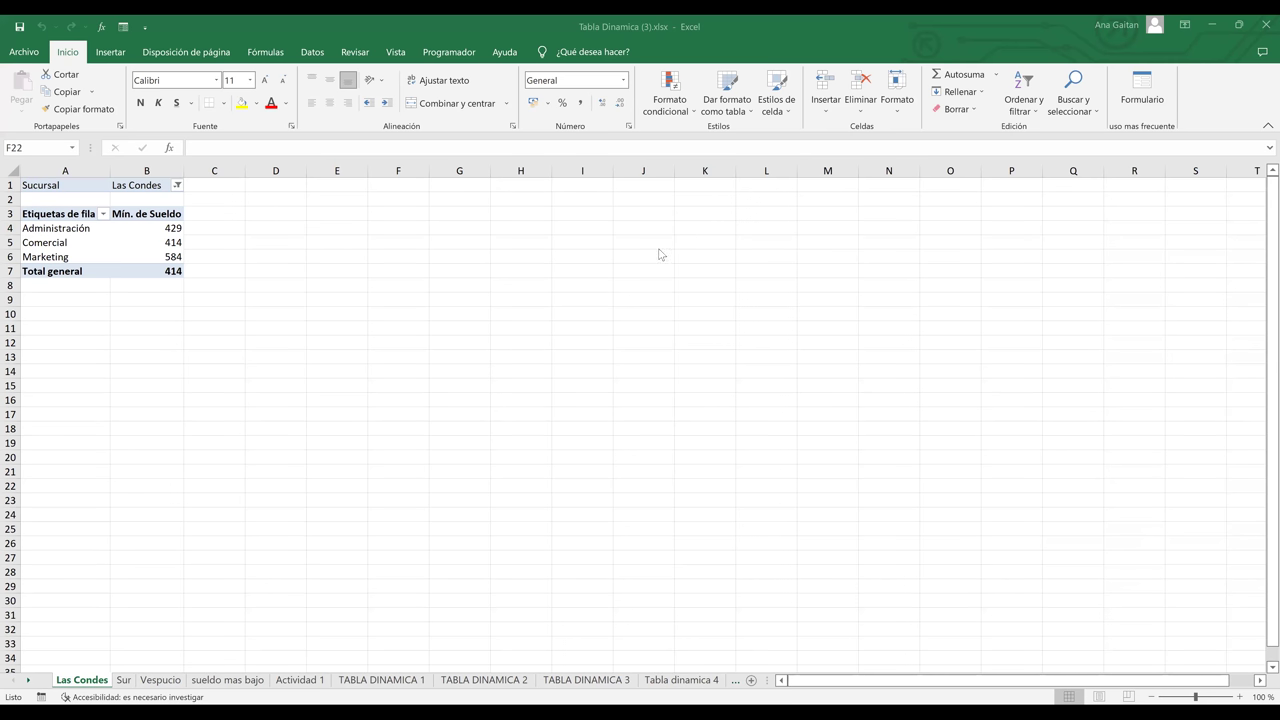
# Set the Sueldo of the employee with Código 1 to 0 in the Actividad 1 source data
pyautogui.click(285, 681)
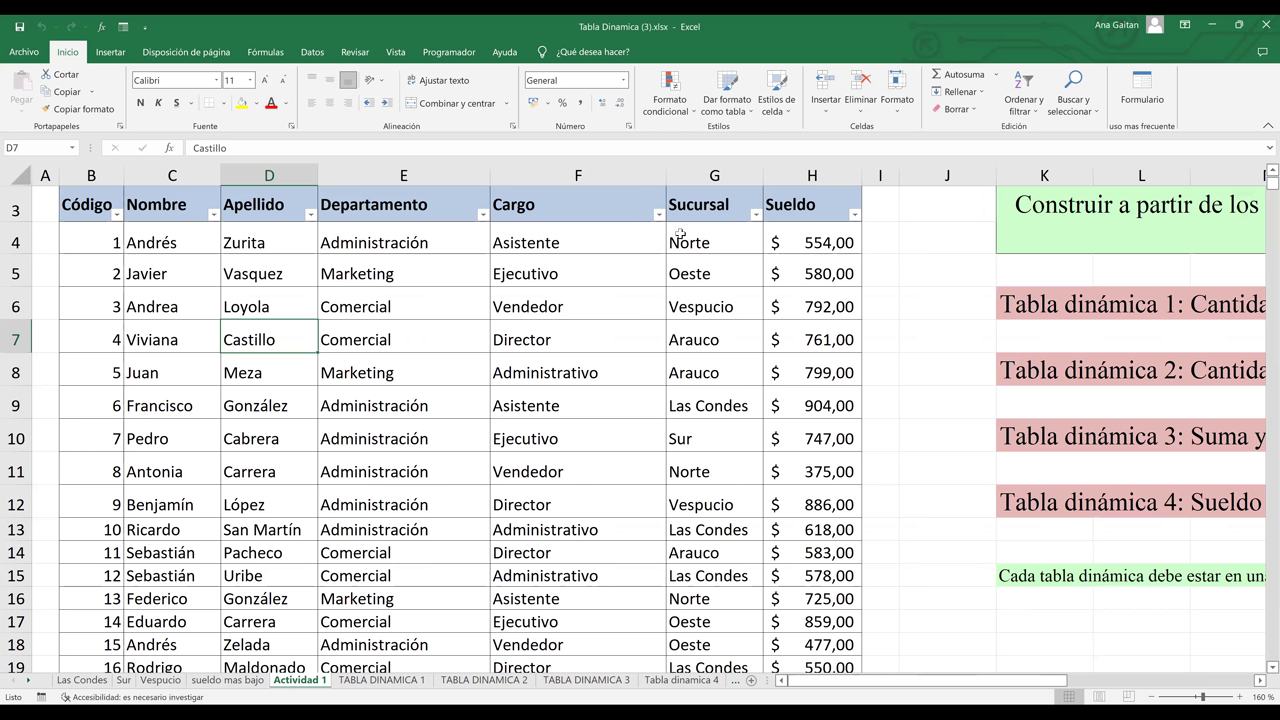
pyautogui.click(810, 246)
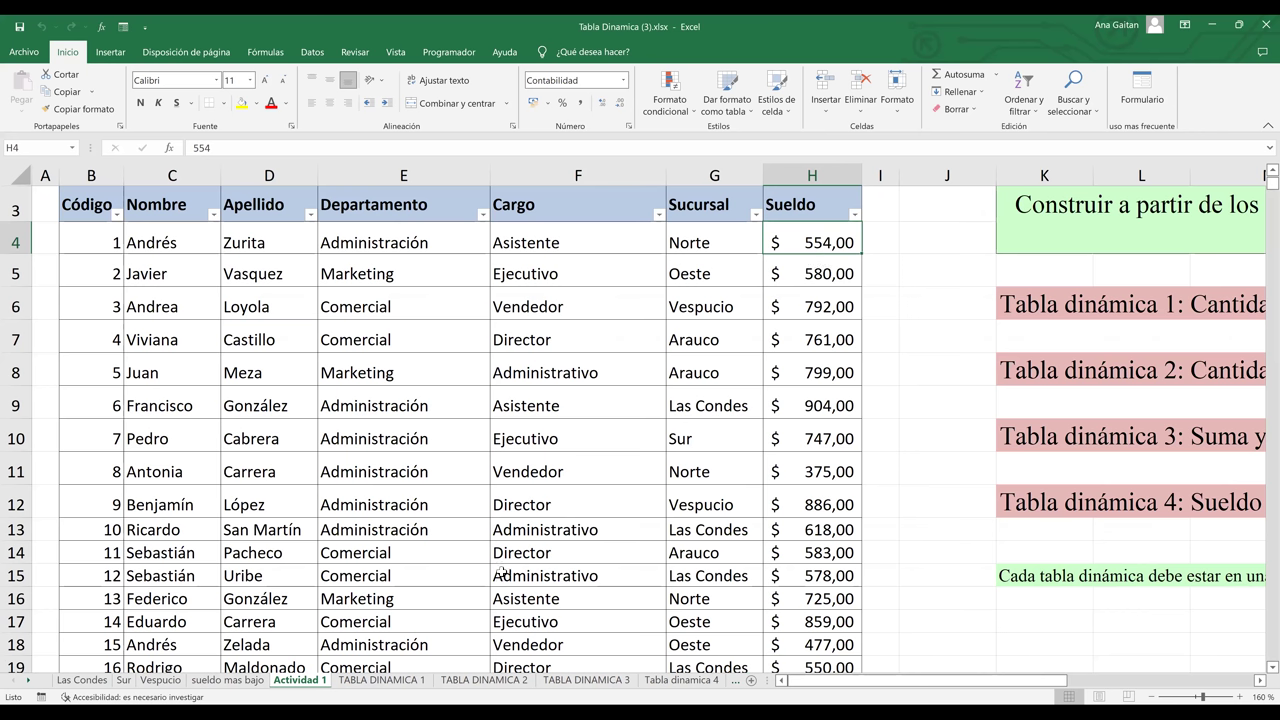
pyautogui.write('0')
pyautogui.press('Return')
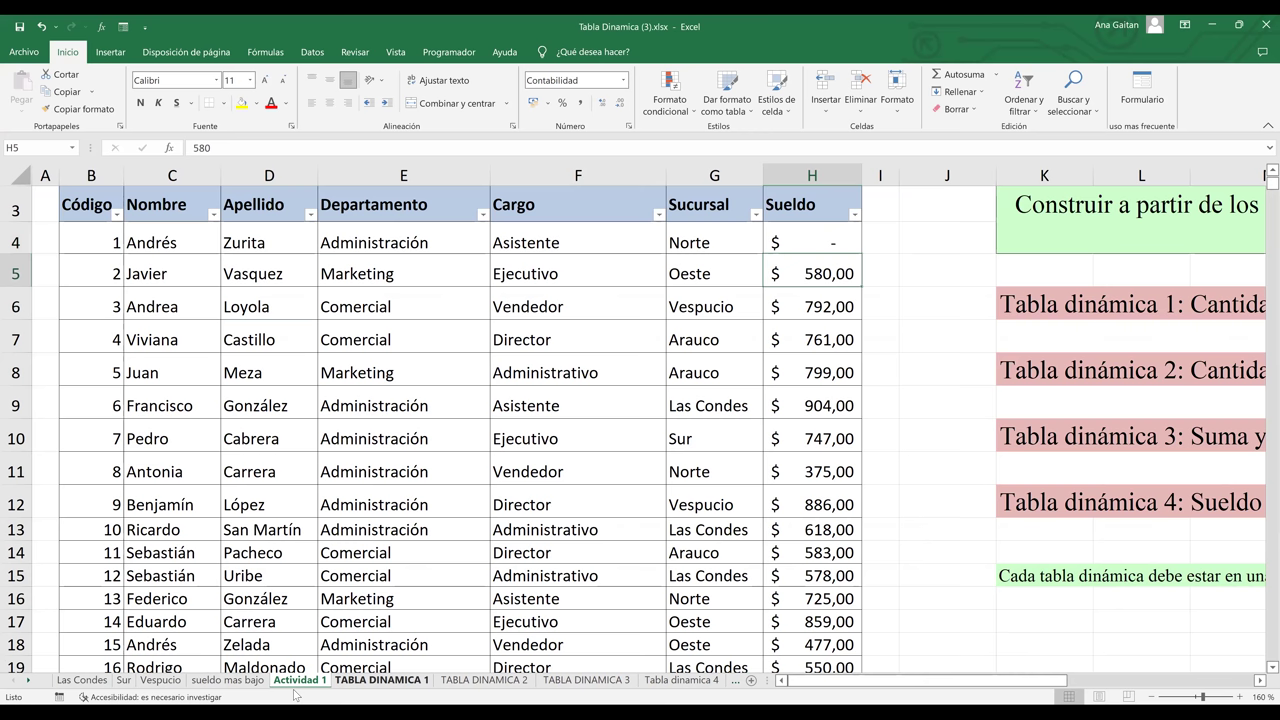
# Check whether the source salary change shows in the "sueldo mas bajo" and "Tabla dinamica 4" pivot tables
pyautogui.hotkey('ctrl', 'pageup')
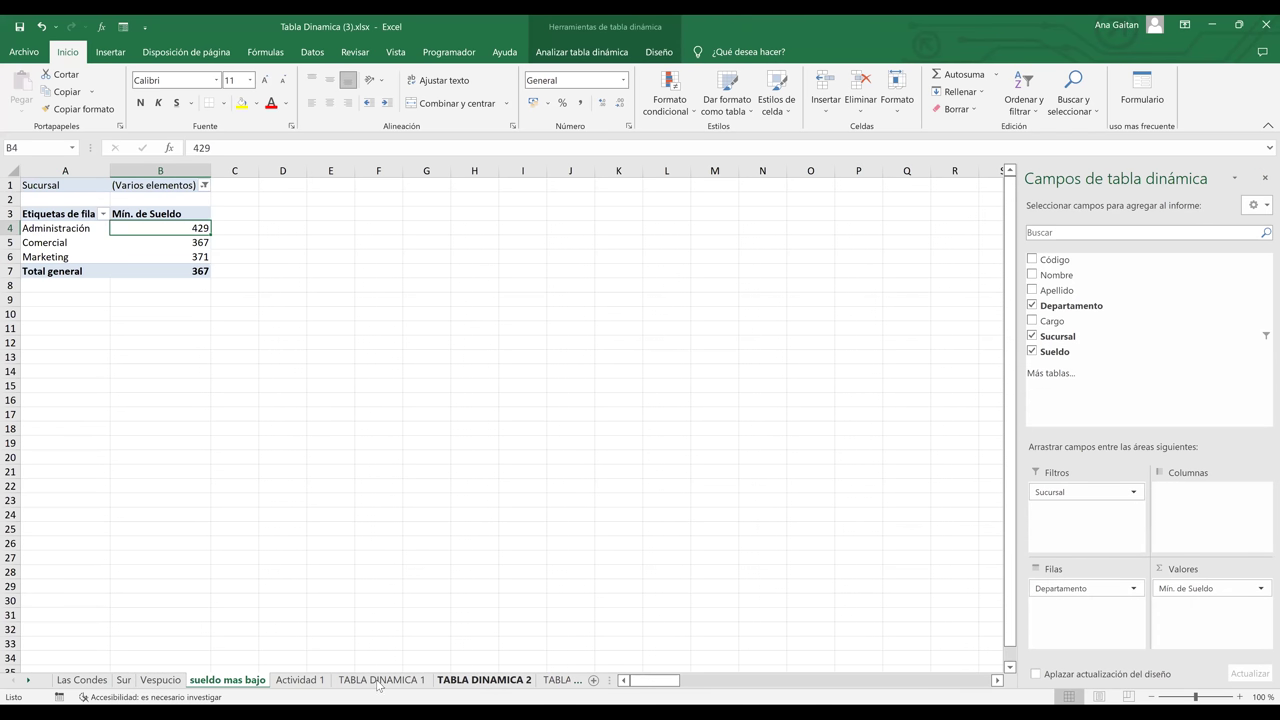
pyautogui.click(568, 681)
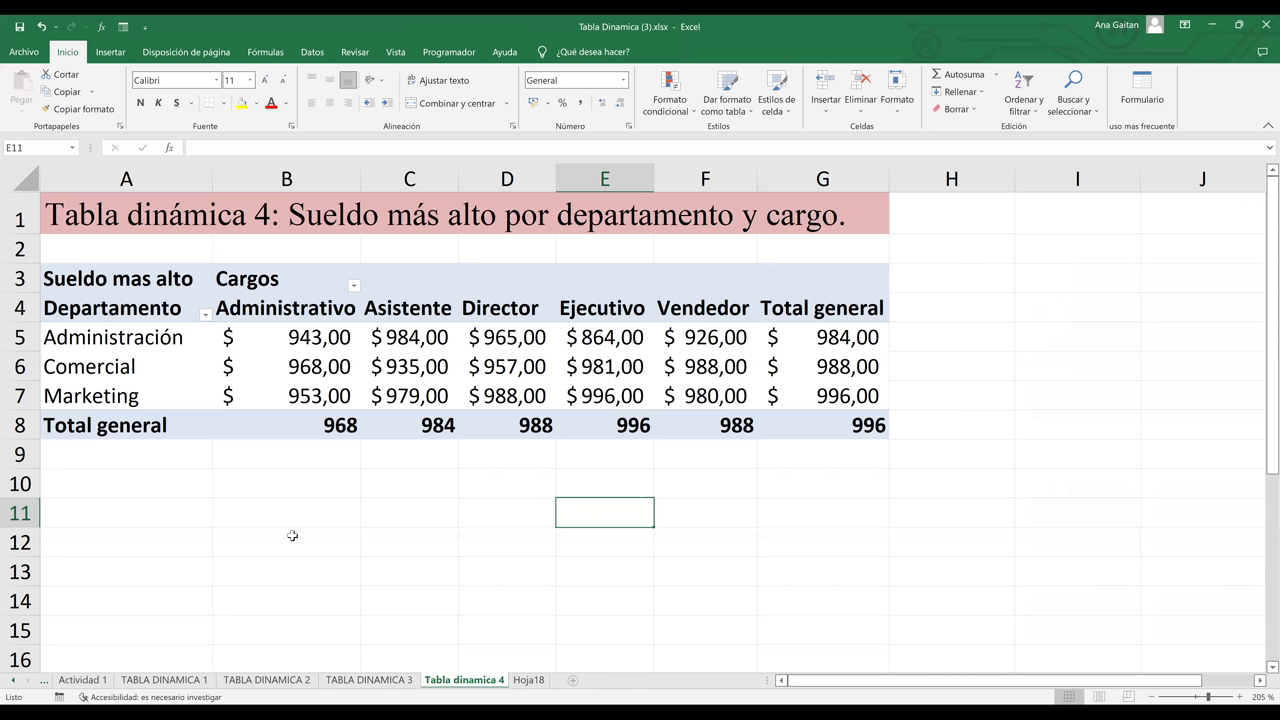
pyautogui.hotkey('ctrl', 'pageup')
pyautogui.hotkey('ctrl', 'pageup')
pyautogui.hotkey('ctrl', 'pageup')
pyautogui.hotkey('ctrl', 'pageup')
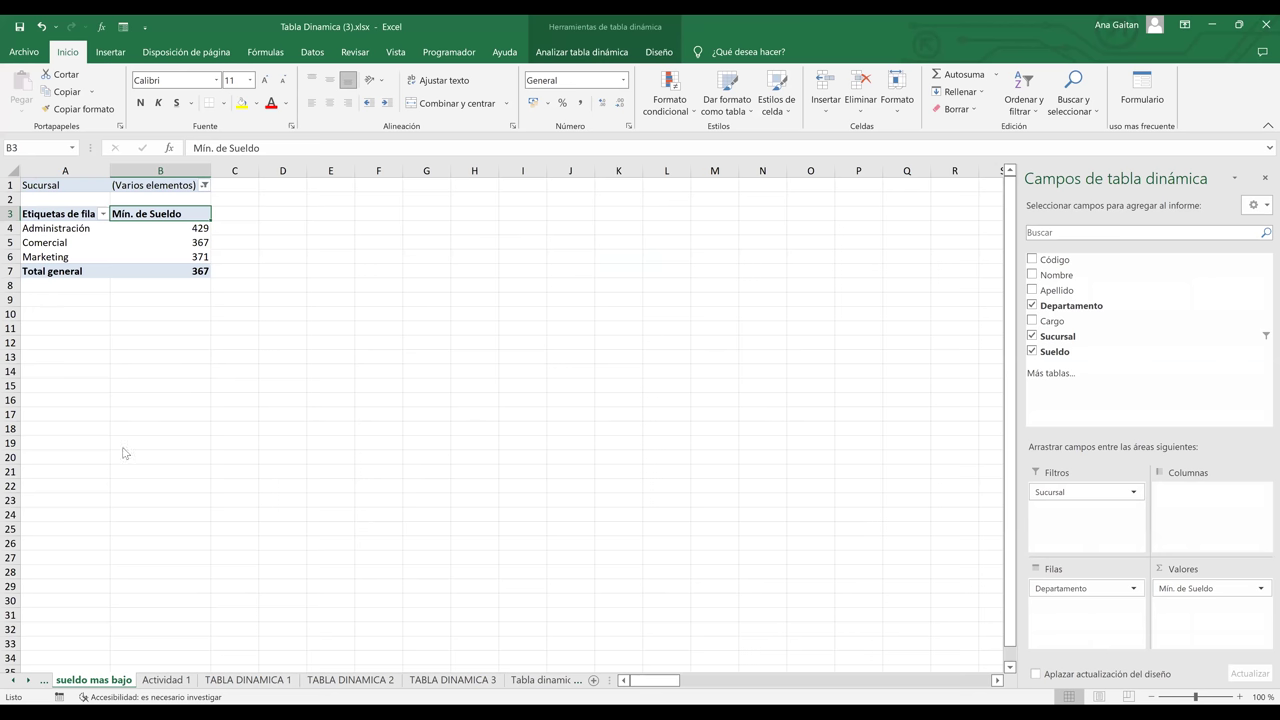
# Clear the Sucursal report filter to show all branches and remove the Sucursal field from the "sueldo mas bajo" pivot table
pyautogui.hotkey('alt', 'Down')
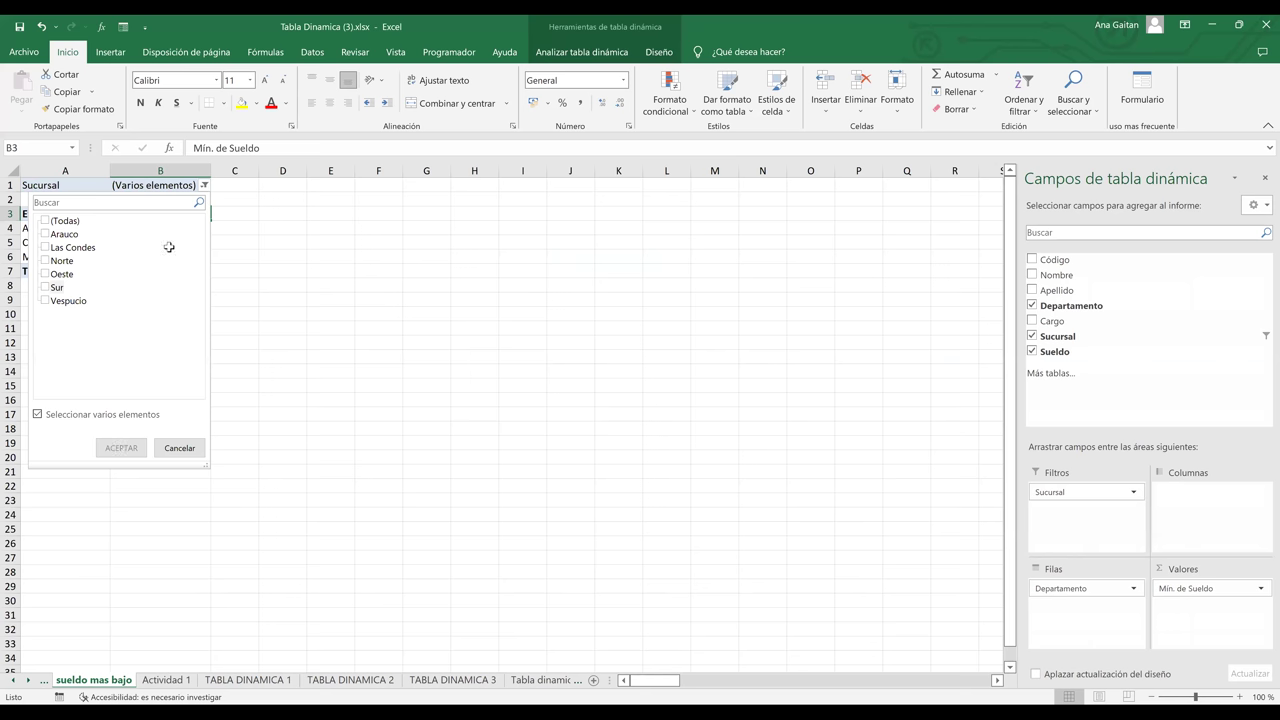
pyautogui.click(255, 297)
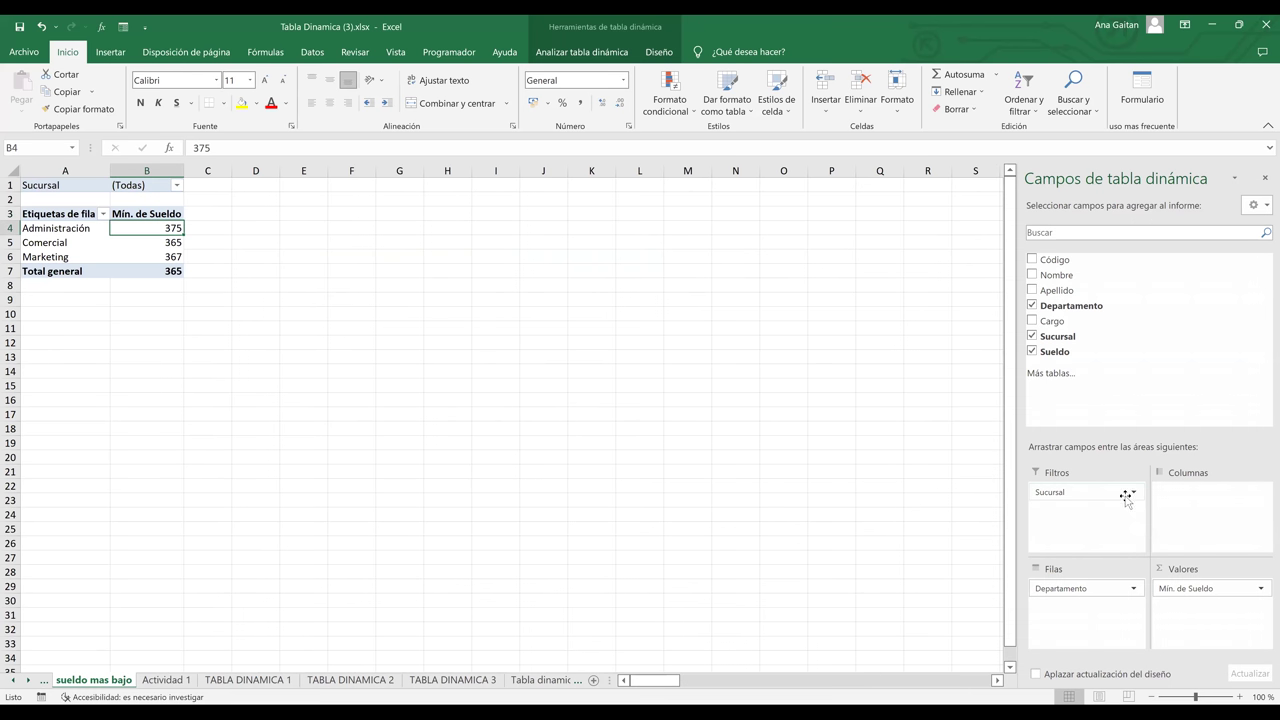
pyautogui.click(1055, 492)
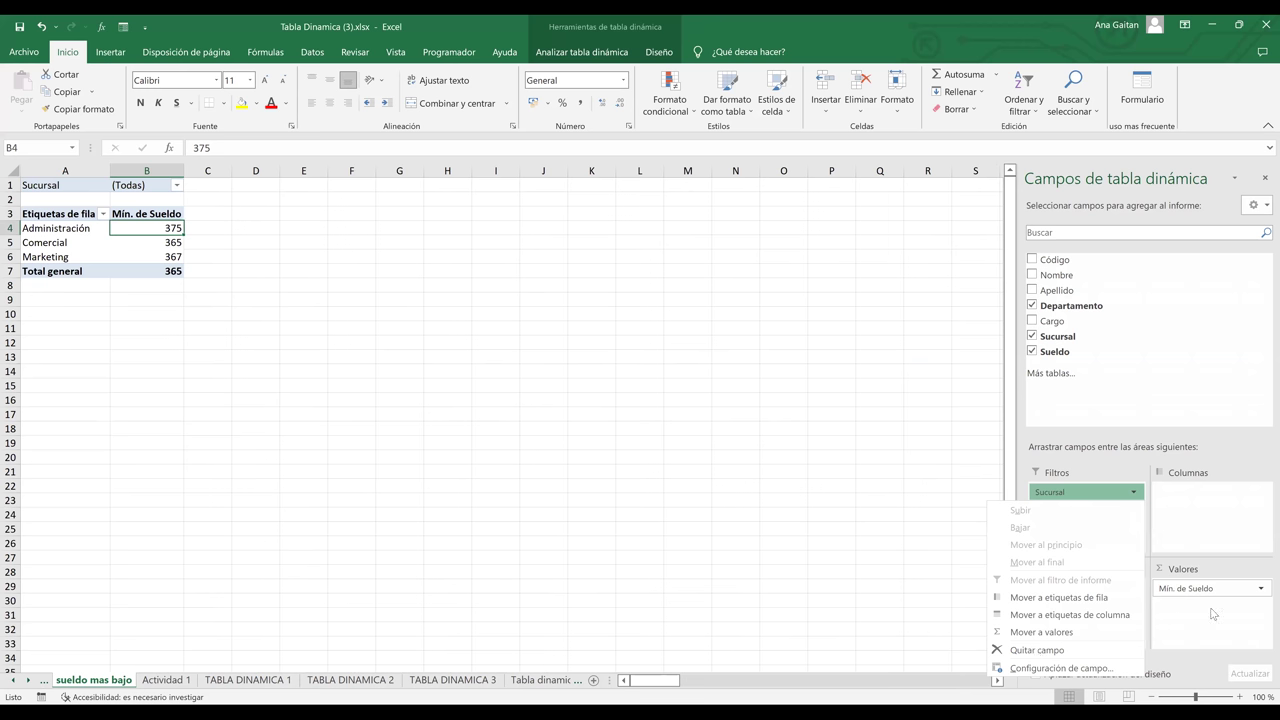
pyautogui.press('q')
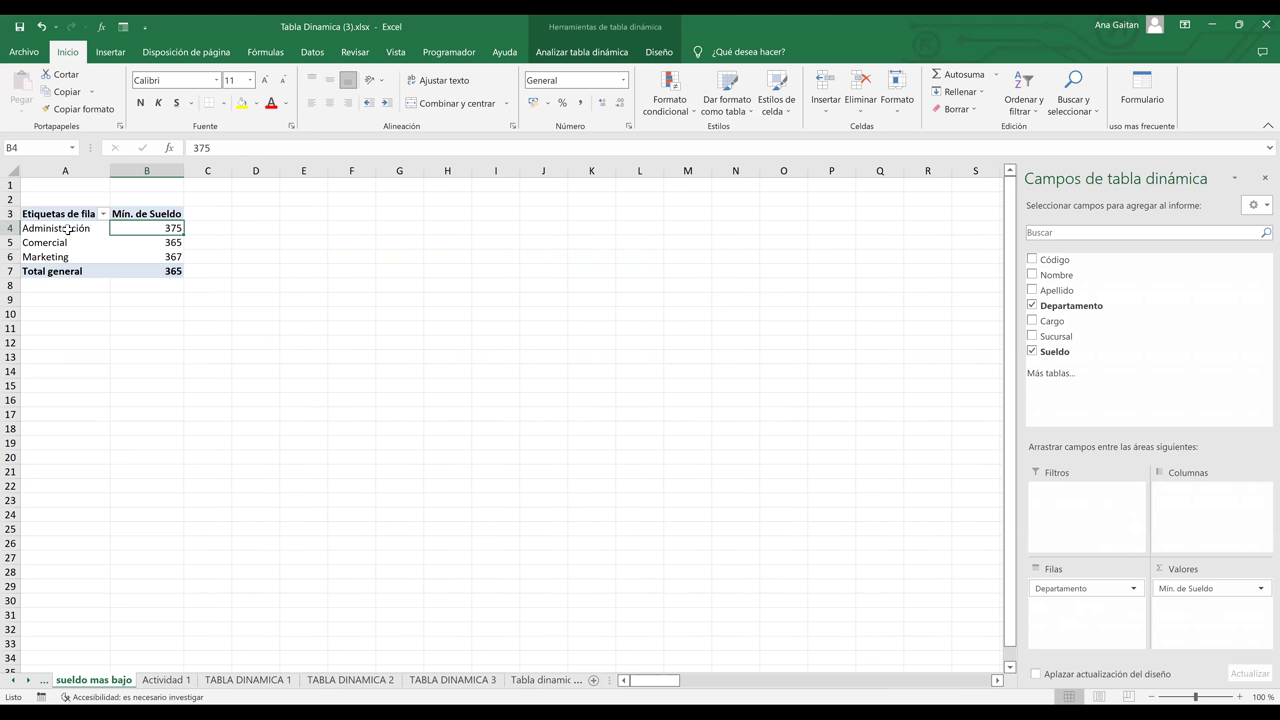
# Refresh all of the workbook's data so the pivot table picks up the changed salary
pyautogui.press('Down')
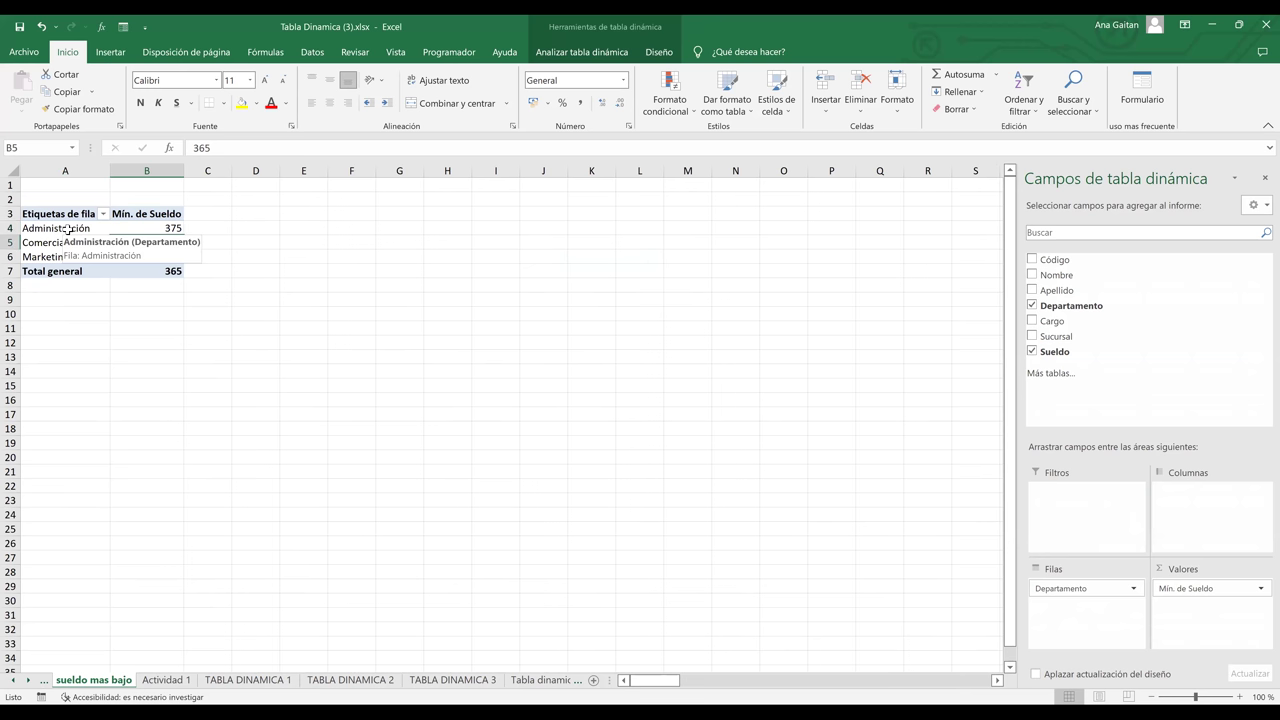
pyautogui.click(67, 229)
pyautogui.click(312, 52)
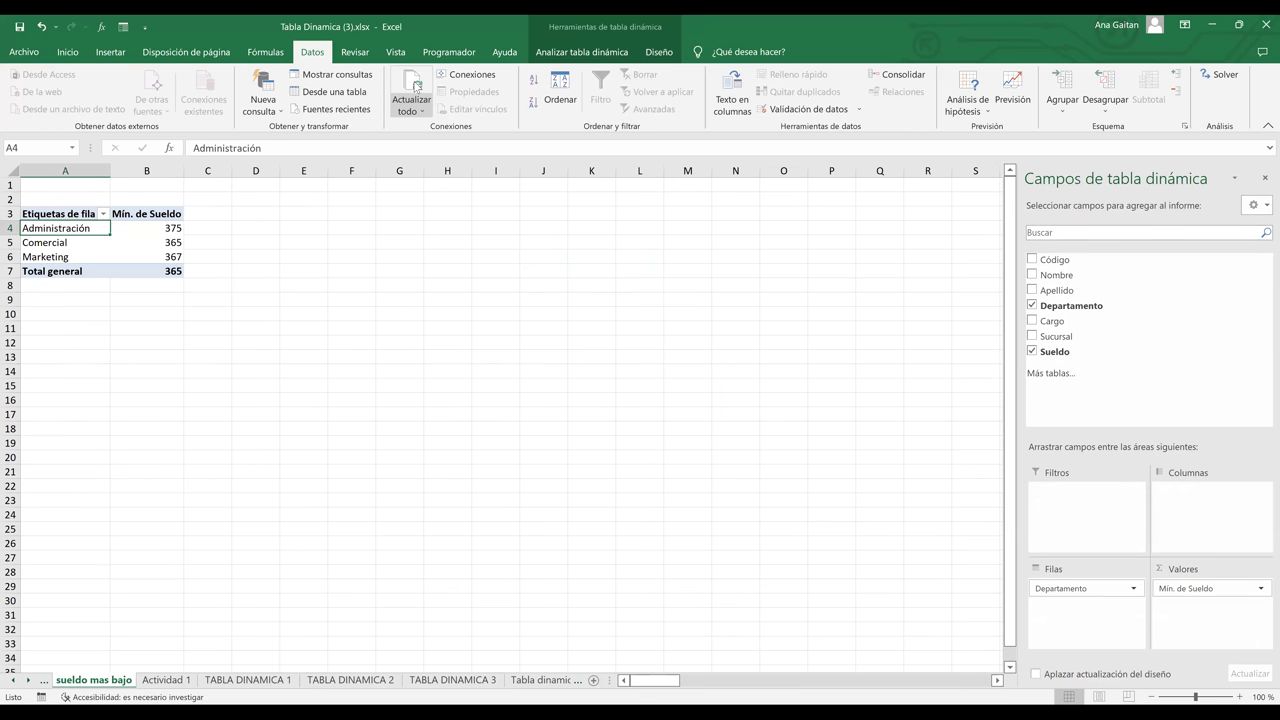
pyautogui.click(417, 88)
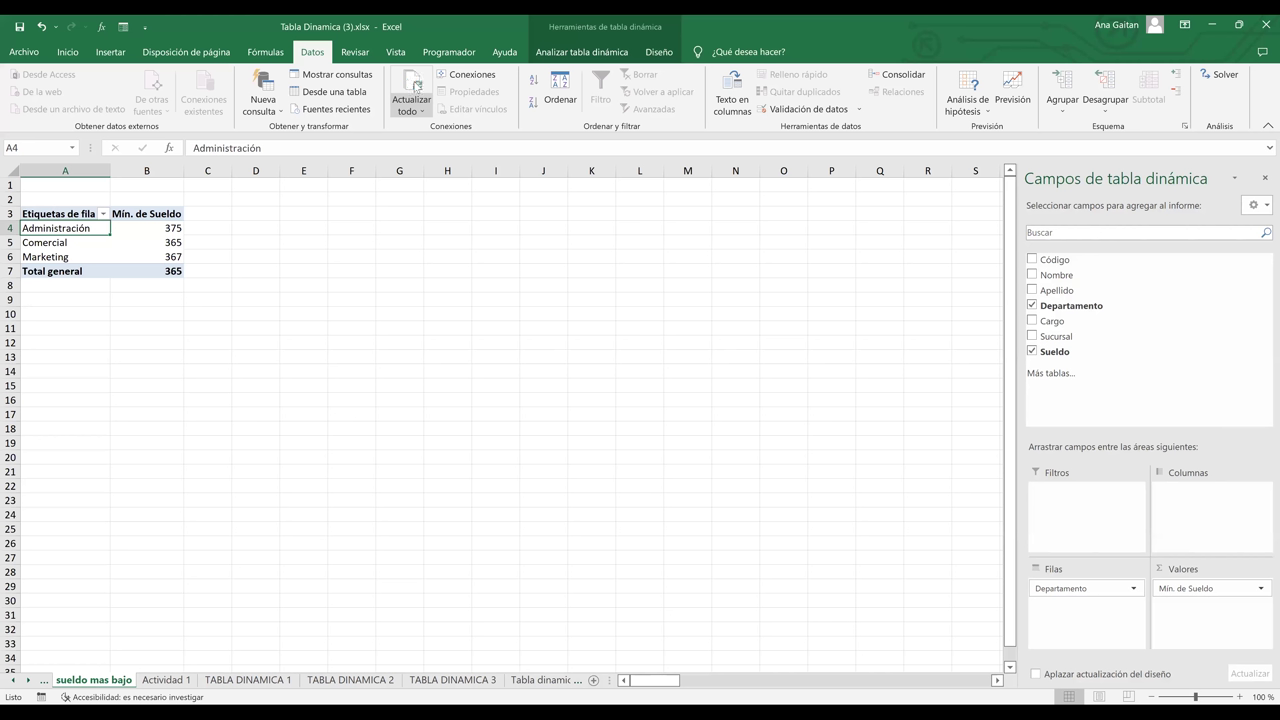
pyautogui.click(417, 85)
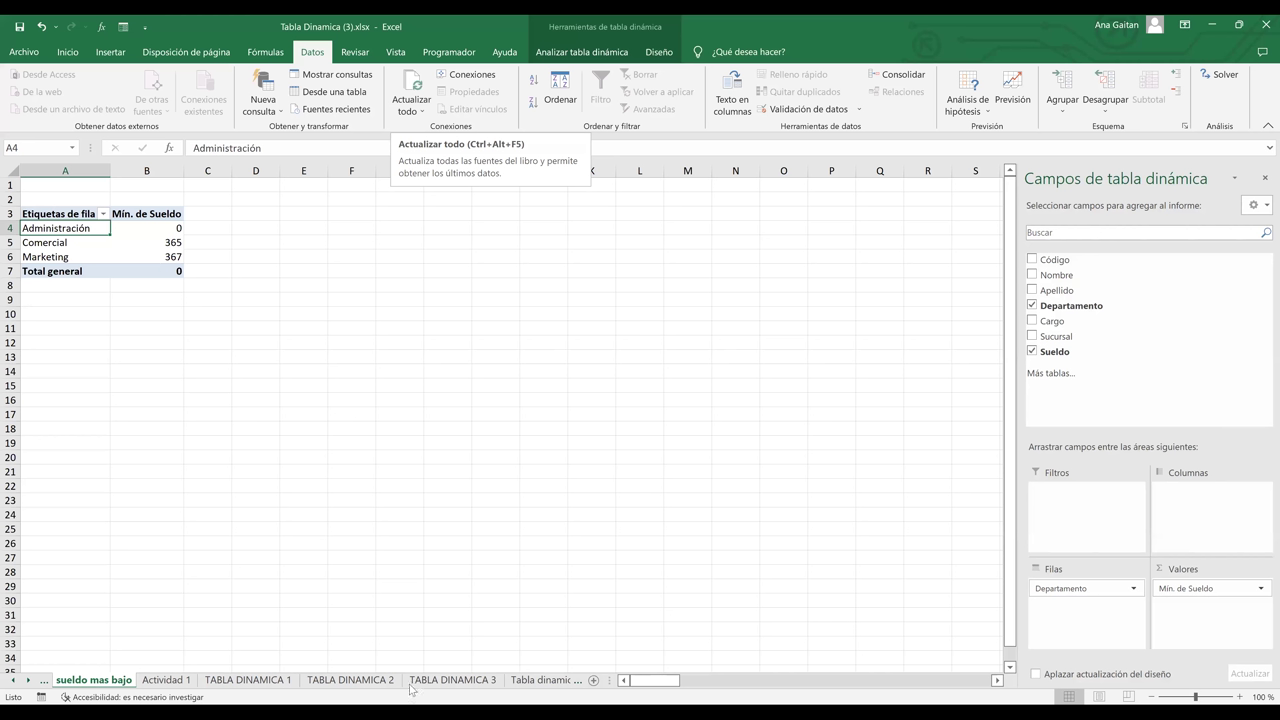
# Compare the first record's Sueldo in Actividad 1 with the Administración minimum in the "sueldo mas bajo" pivot table
pyautogui.click(167, 680)
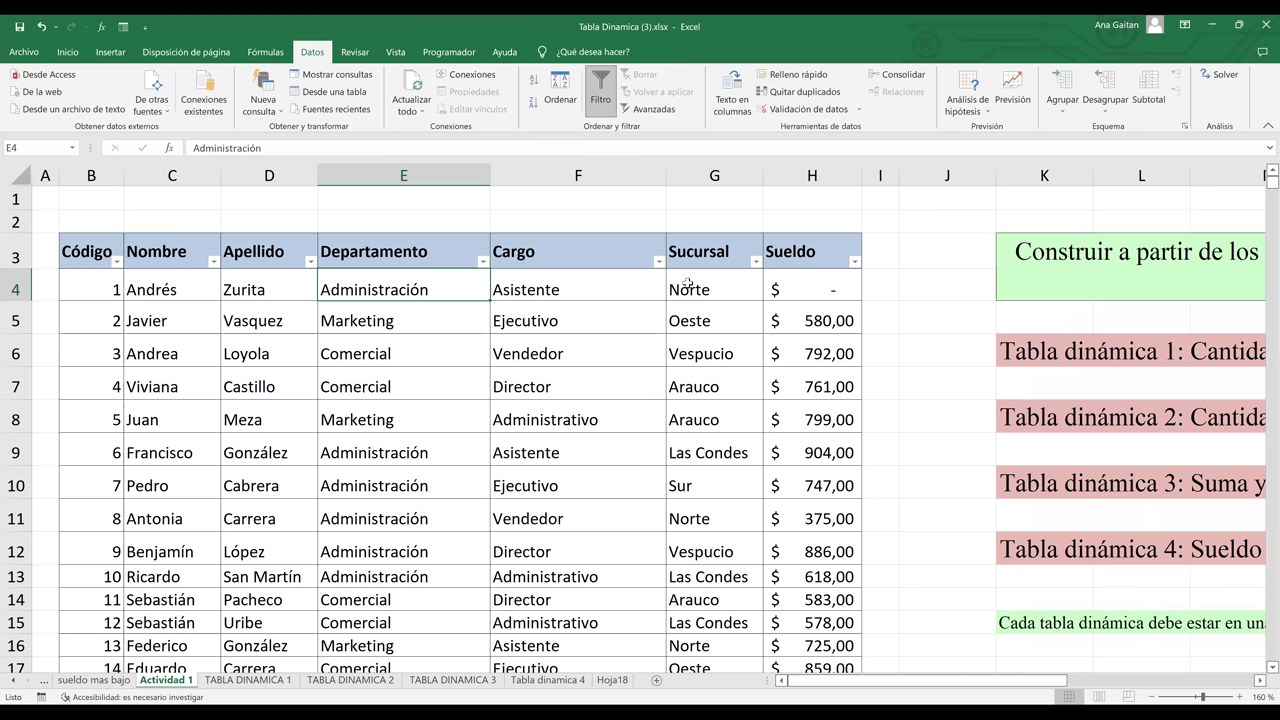
pyautogui.click(812, 291)
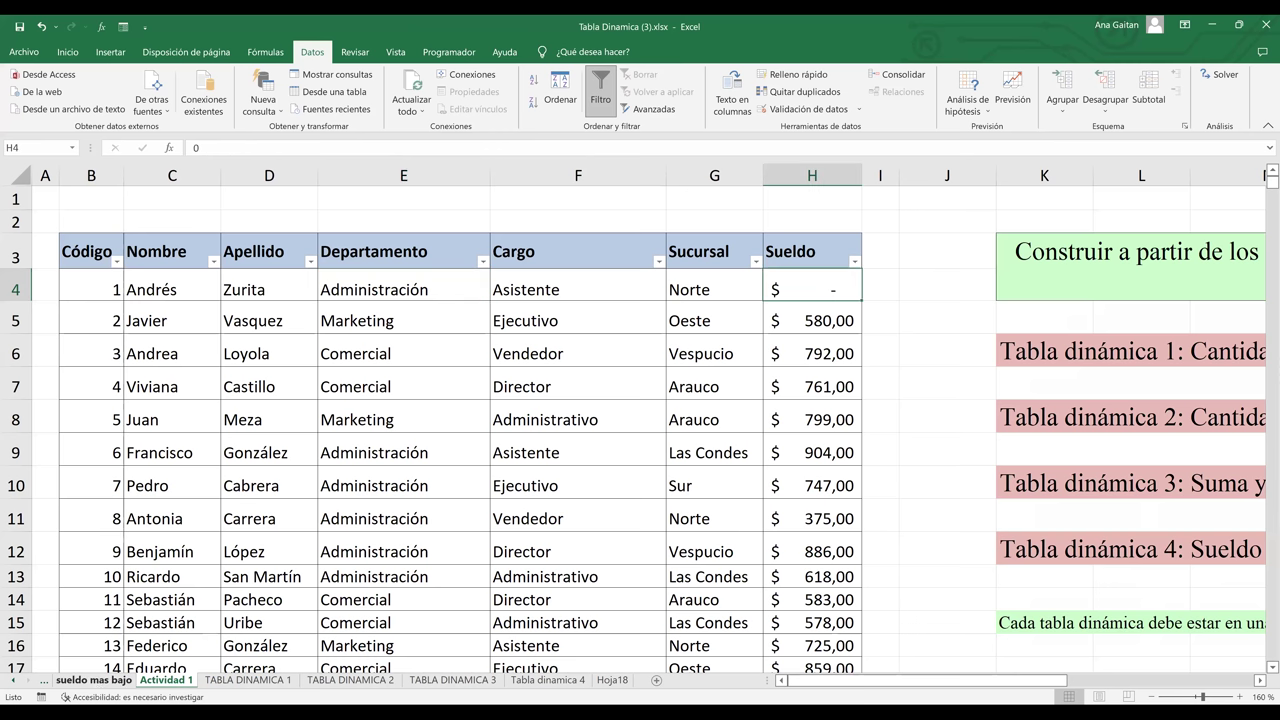
pyautogui.click(94, 680)
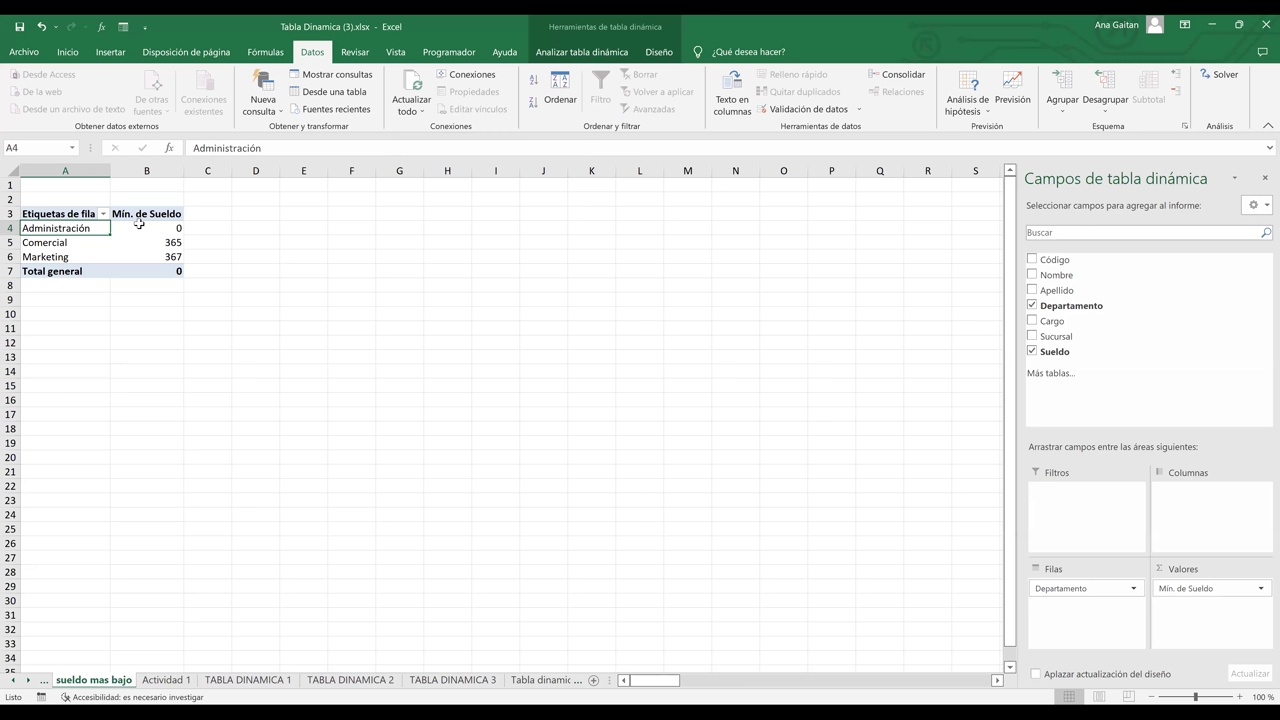
pyautogui.moveTo(139, 223)
# Review the Refresh All options available for updating the workbook's pivot tables
pyautogui.click(417, 92)
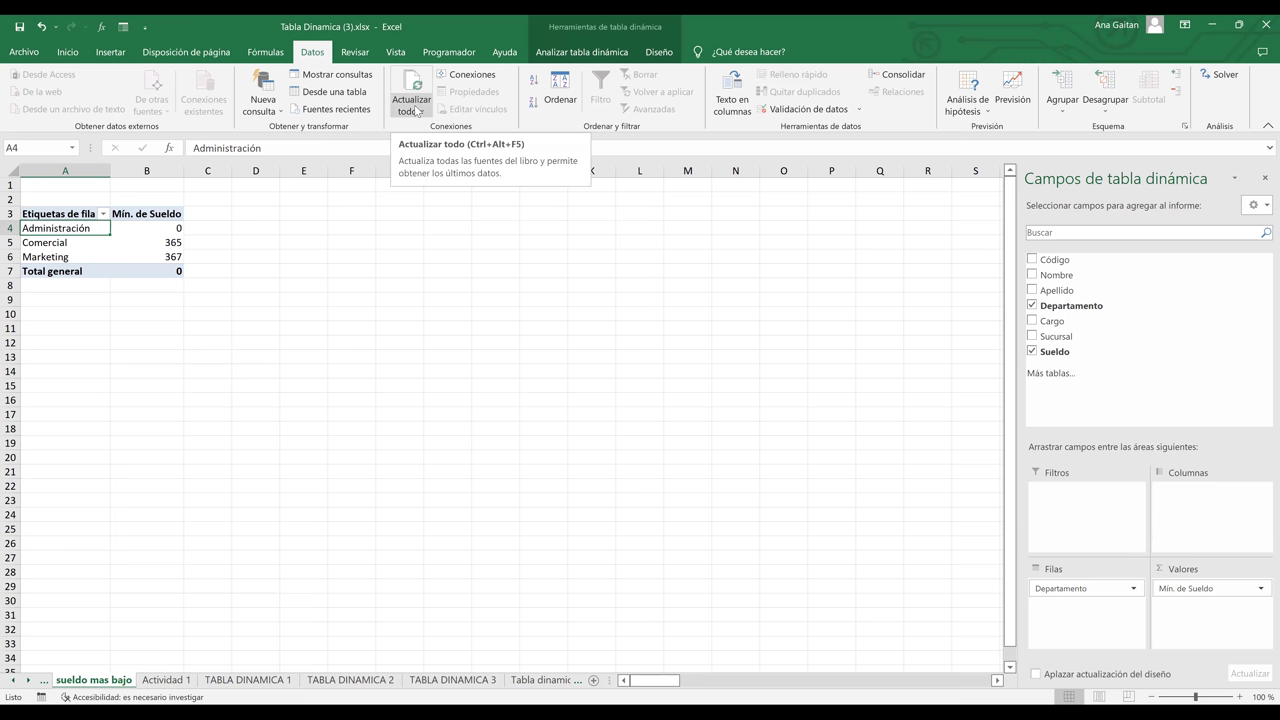
pyautogui.click(387, 237)
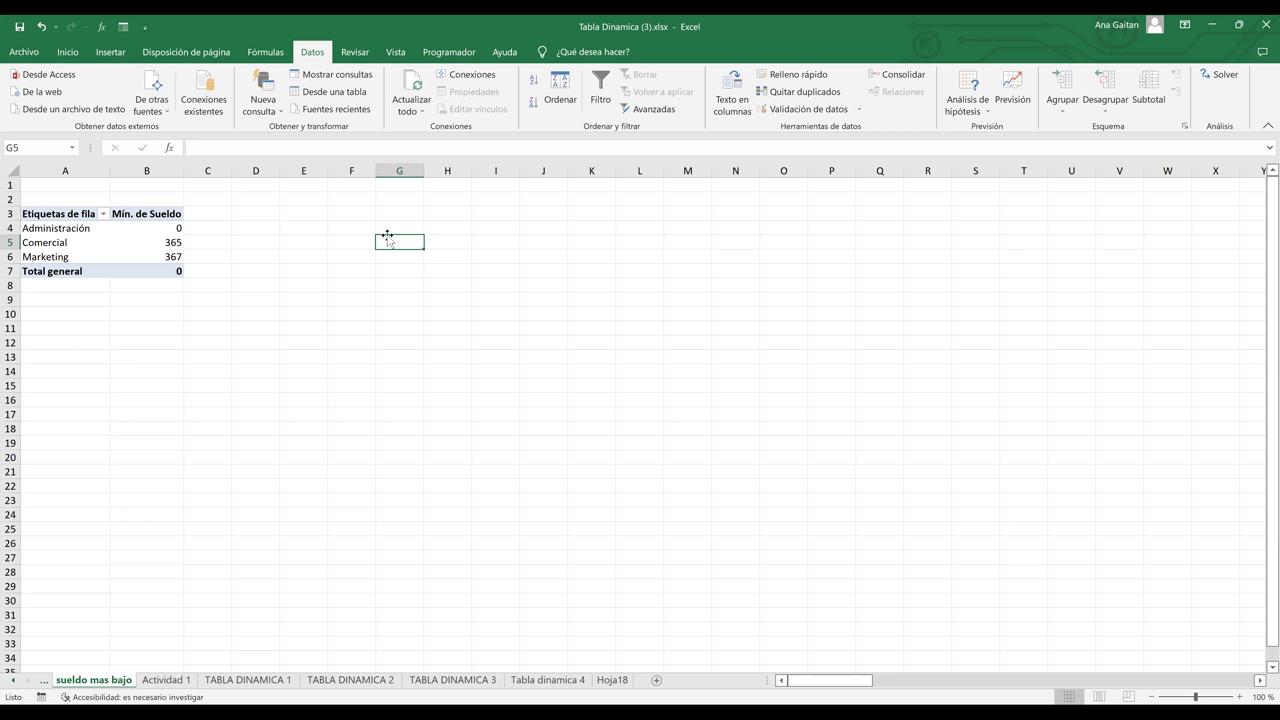
pyautogui.click(422, 112)
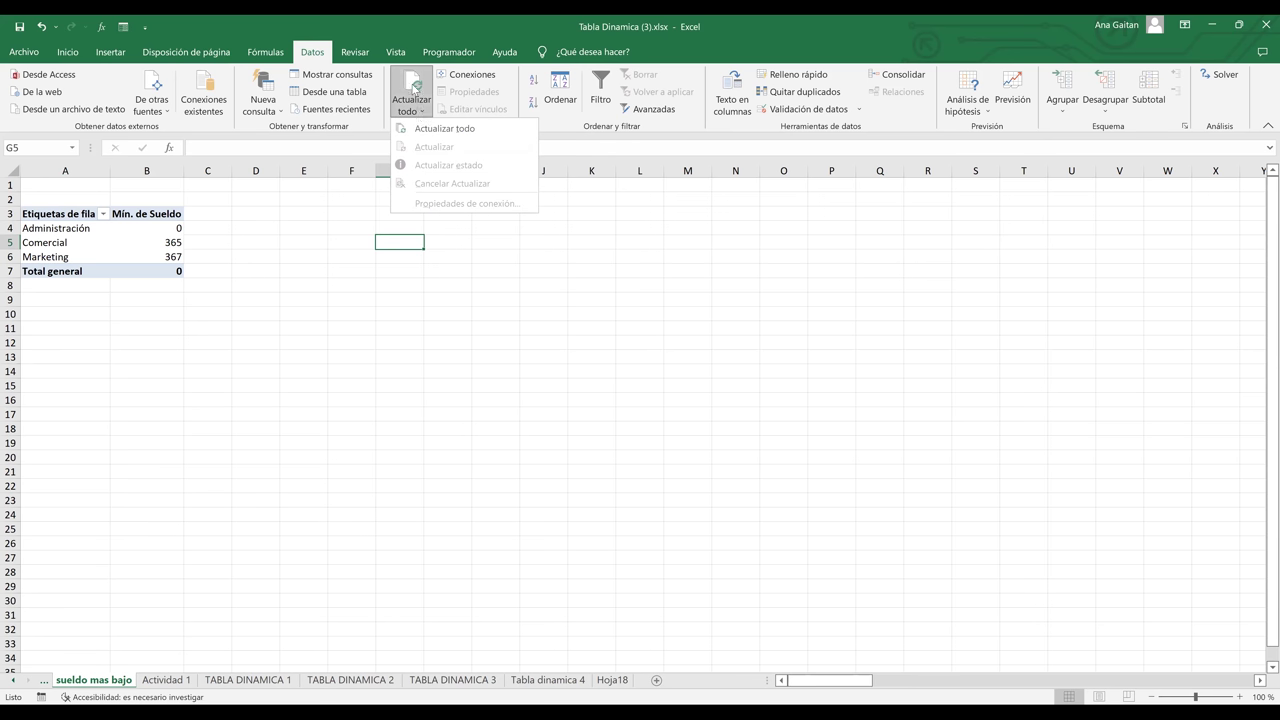
pyautogui.click(172, 230)
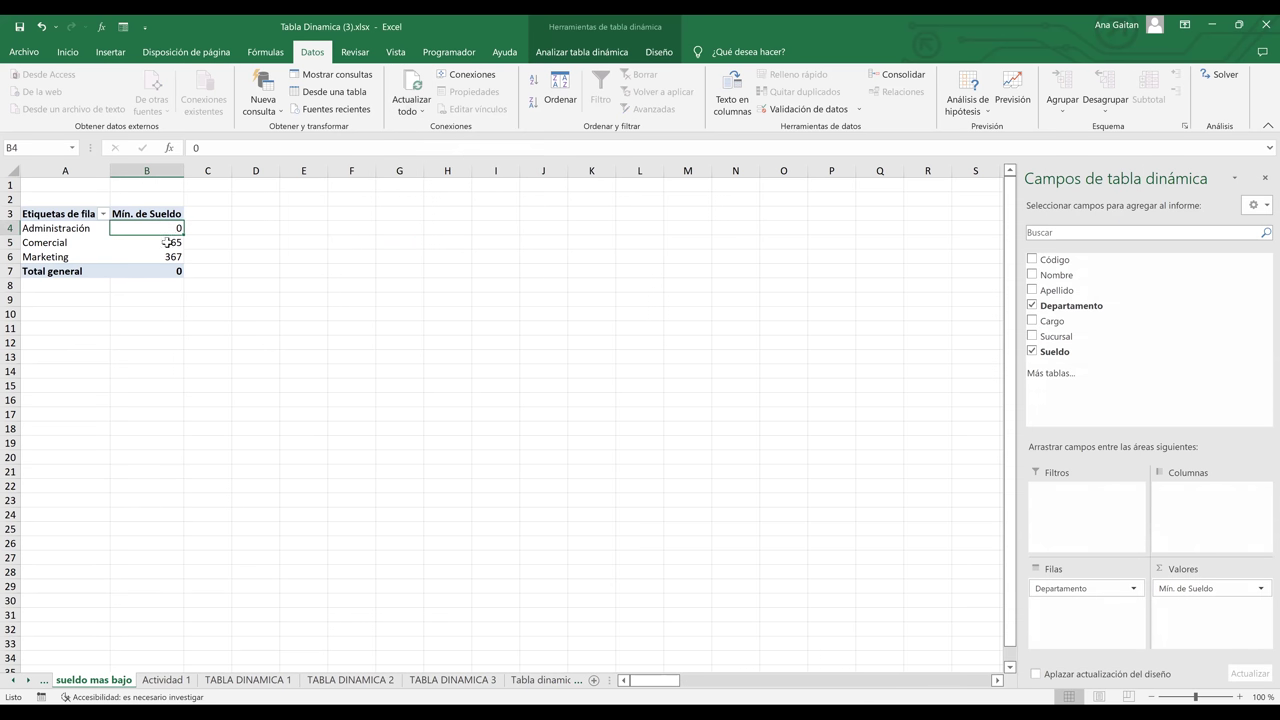
# Check the Comercial and Marketing minimum salaries in the "sueldo mas bajo" pivot table
pyautogui.press('Down')
pyautogui.press('Down')
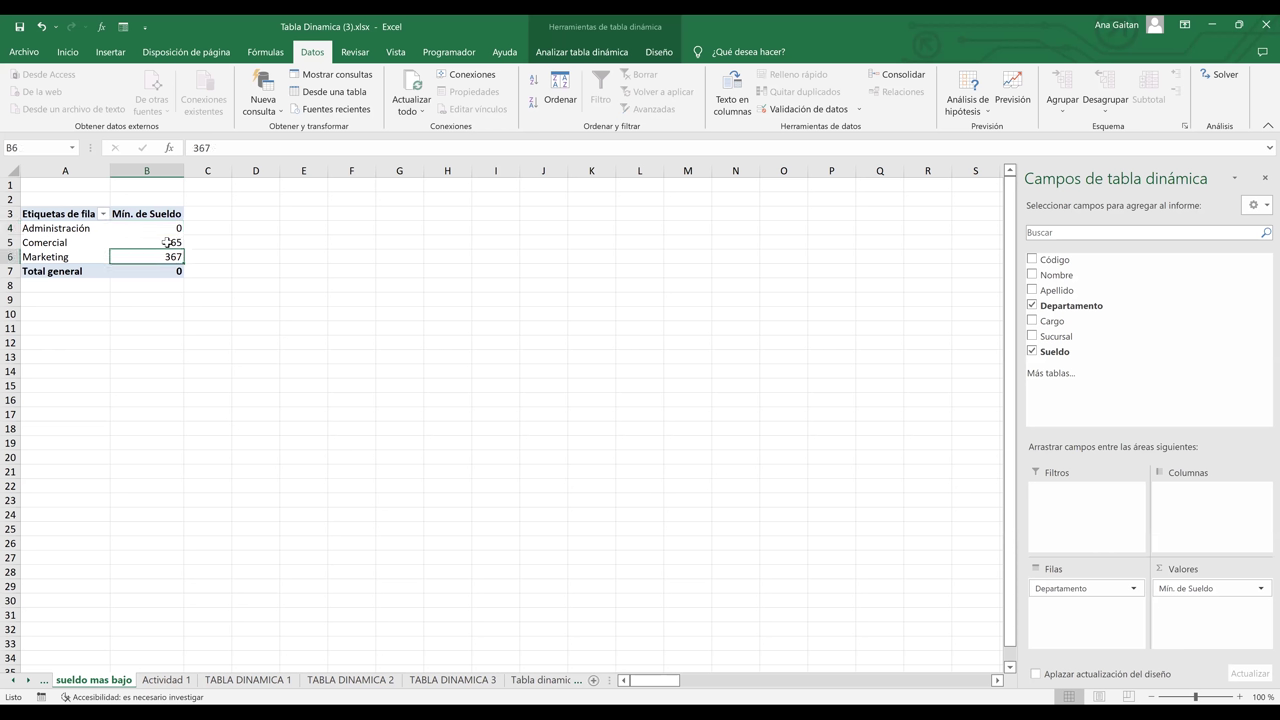
pyautogui.click(167, 242)
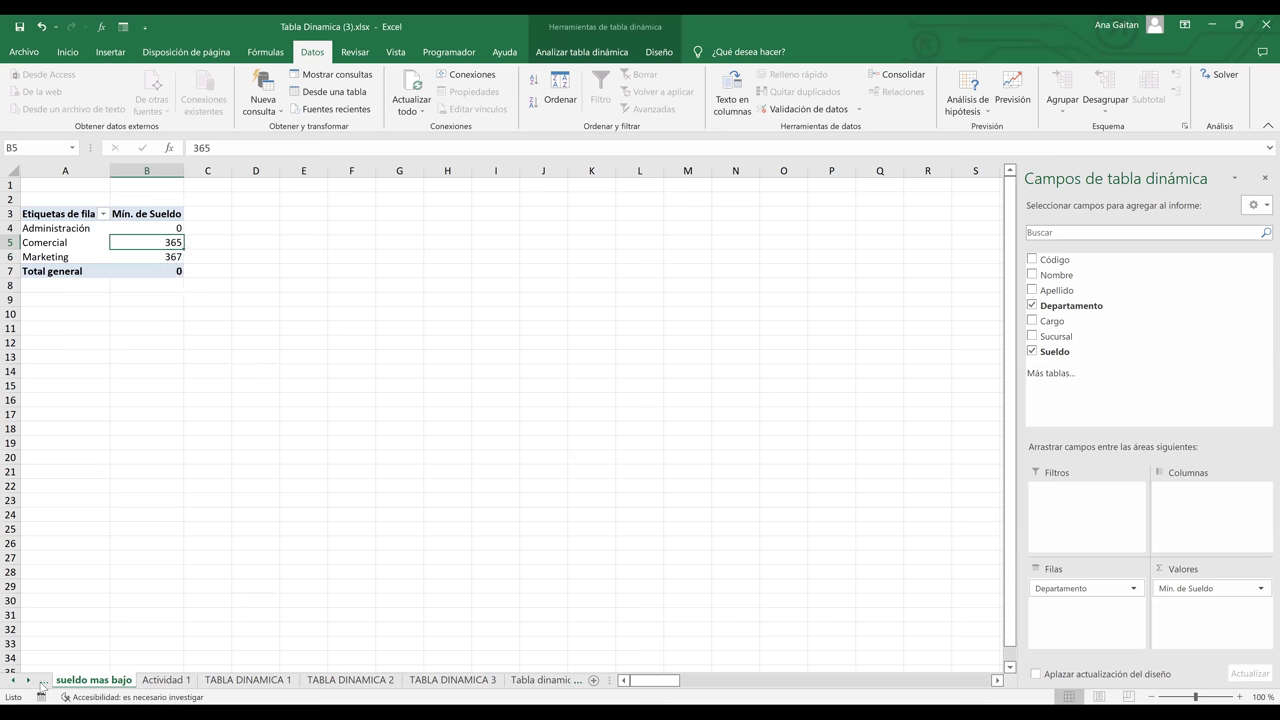
# Review the filtered pivot tables on the Las Condes, Sur and Vespucio sheets, along with the Refresh All options
pyautogui.click(348, 682)
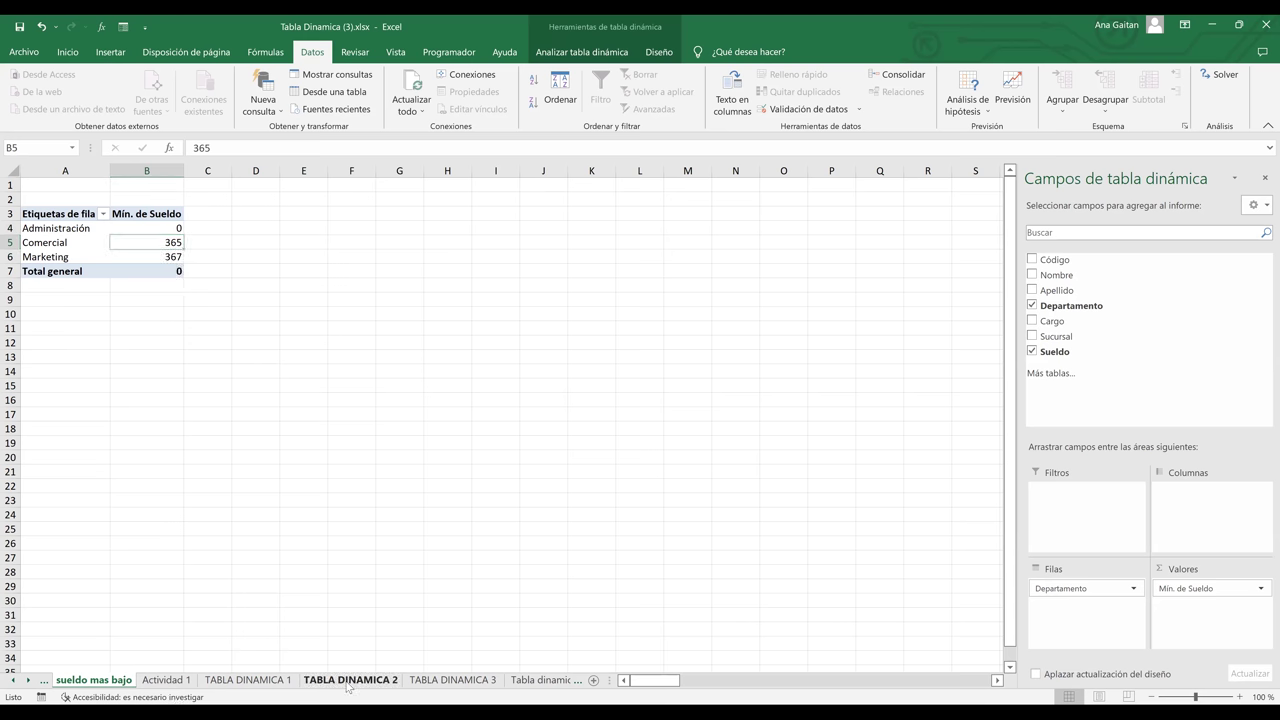
pyautogui.click(45, 682)
pyautogui.click(47, 684)
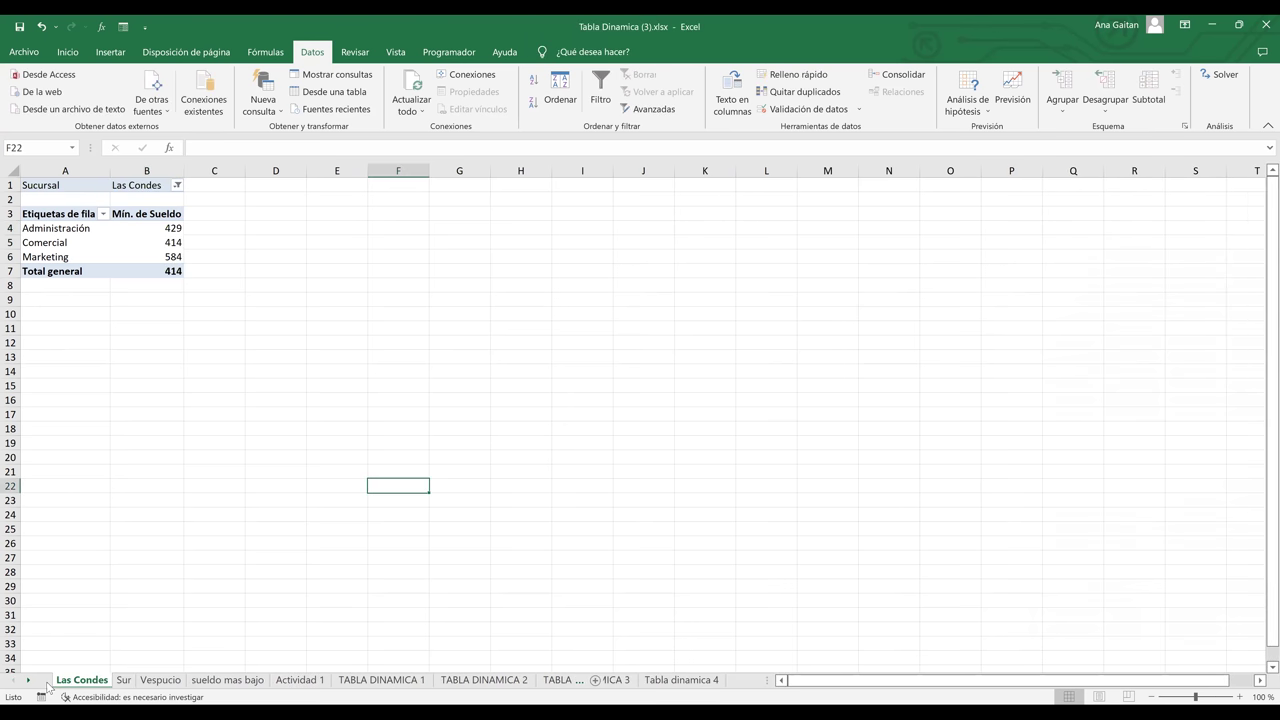
pyautogui.click(426, 118)
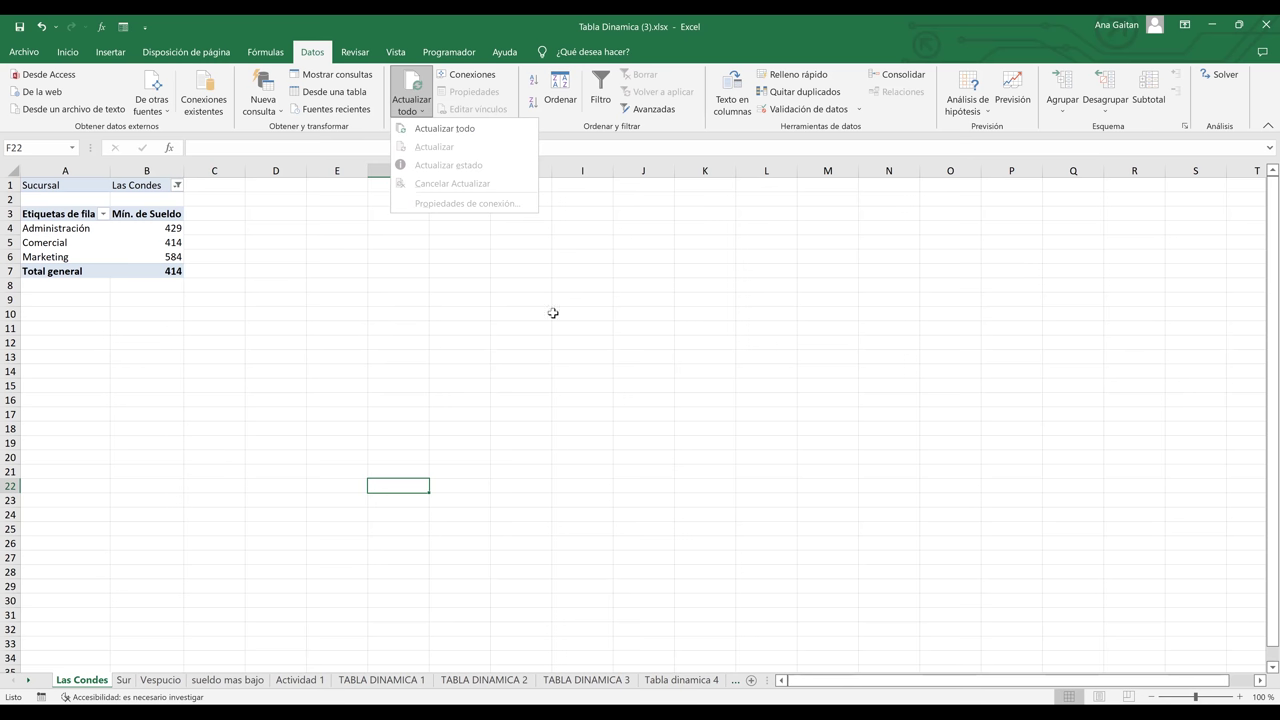
pyautogui.click(130, 683)
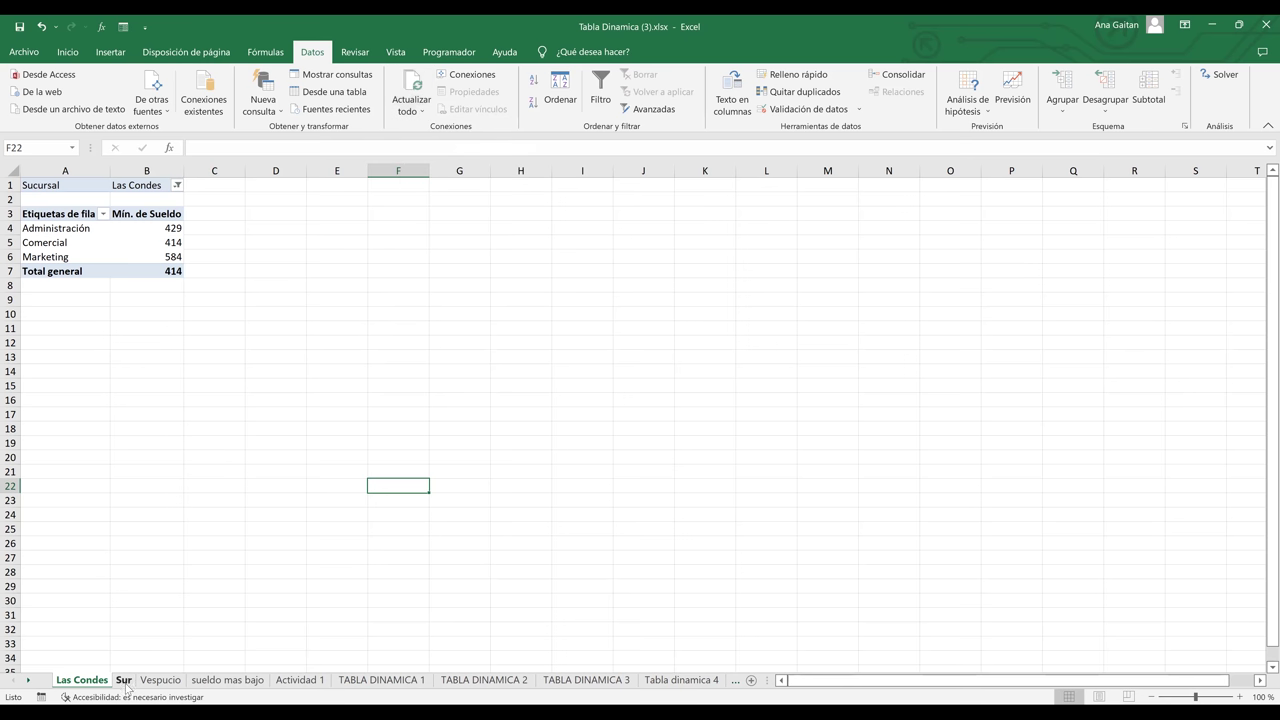
pyautogui.click(127, 686)
pyautogui.click(160, 683)
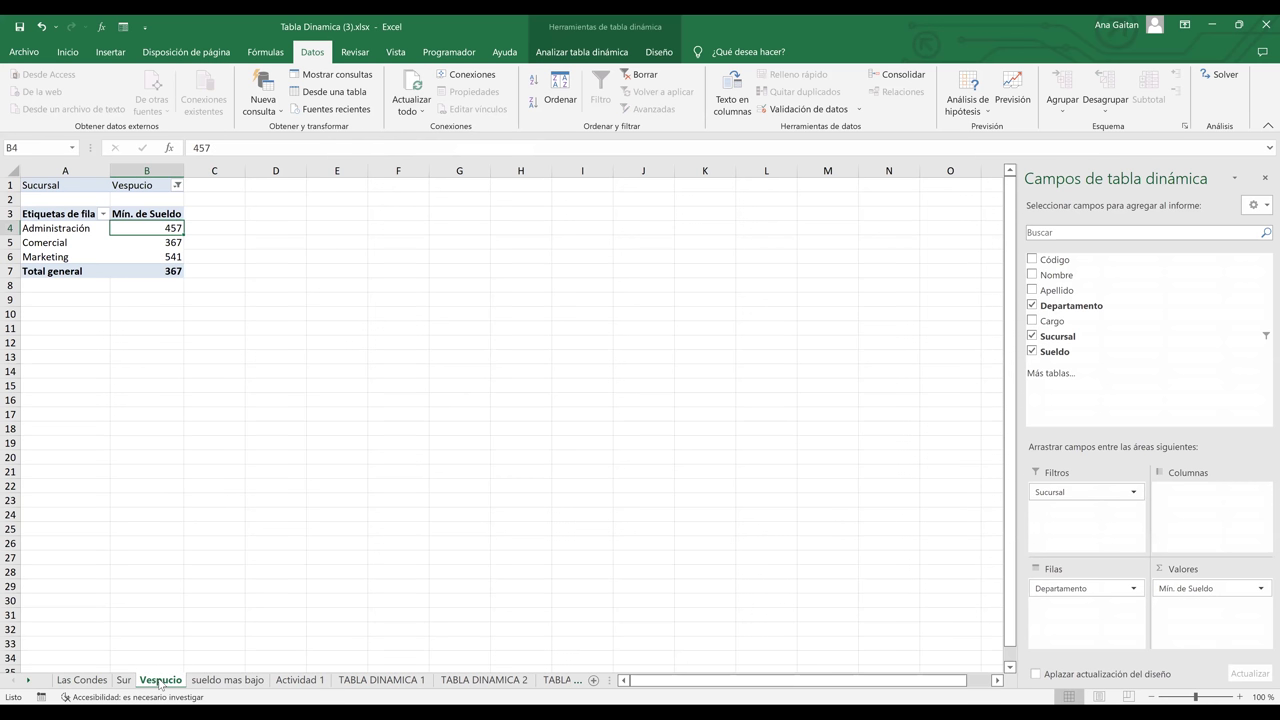
# Look over the source data in Actividad 1 and the TABLA DINAMICA 3 sheet, and return to "sueldo mas bajo"
pyautogui.click(301, 680)
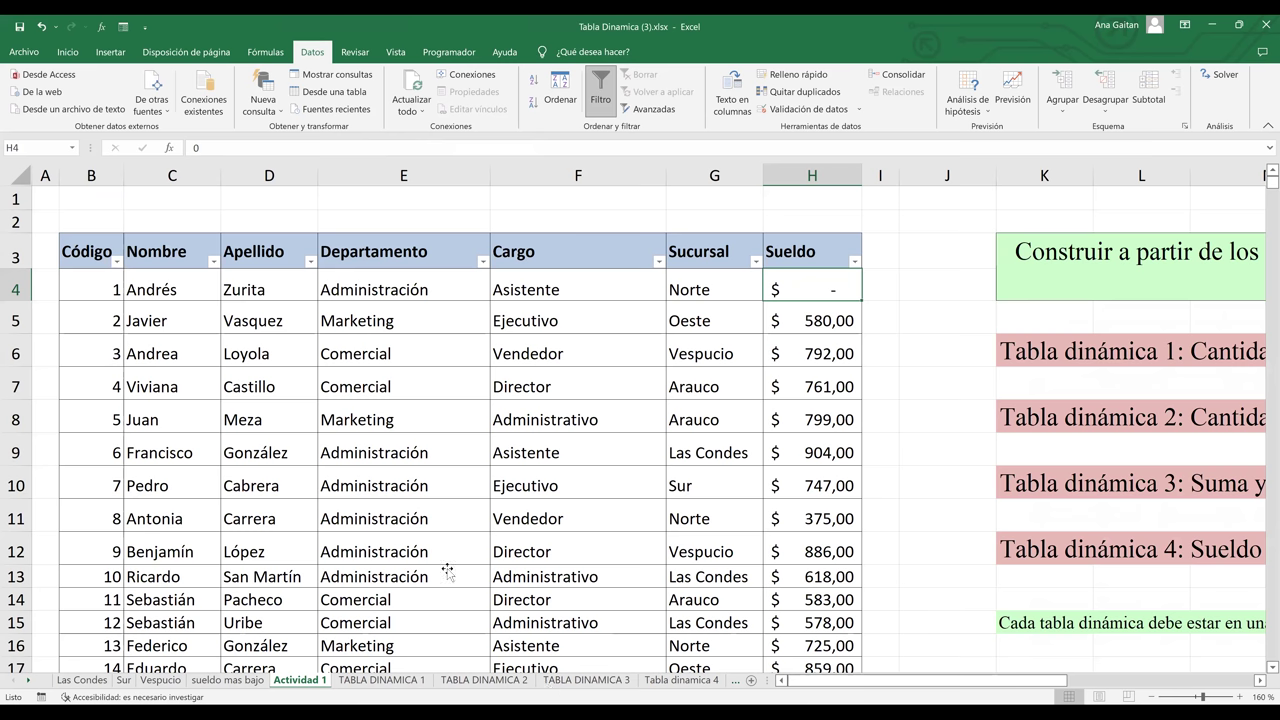
pyautogui.hotkey('ctrl', 'pagedown')
pyautogui.hotkey('ctrl', 'pagedown')
pyautogui.hotkey('ctrl', 'pagedown')
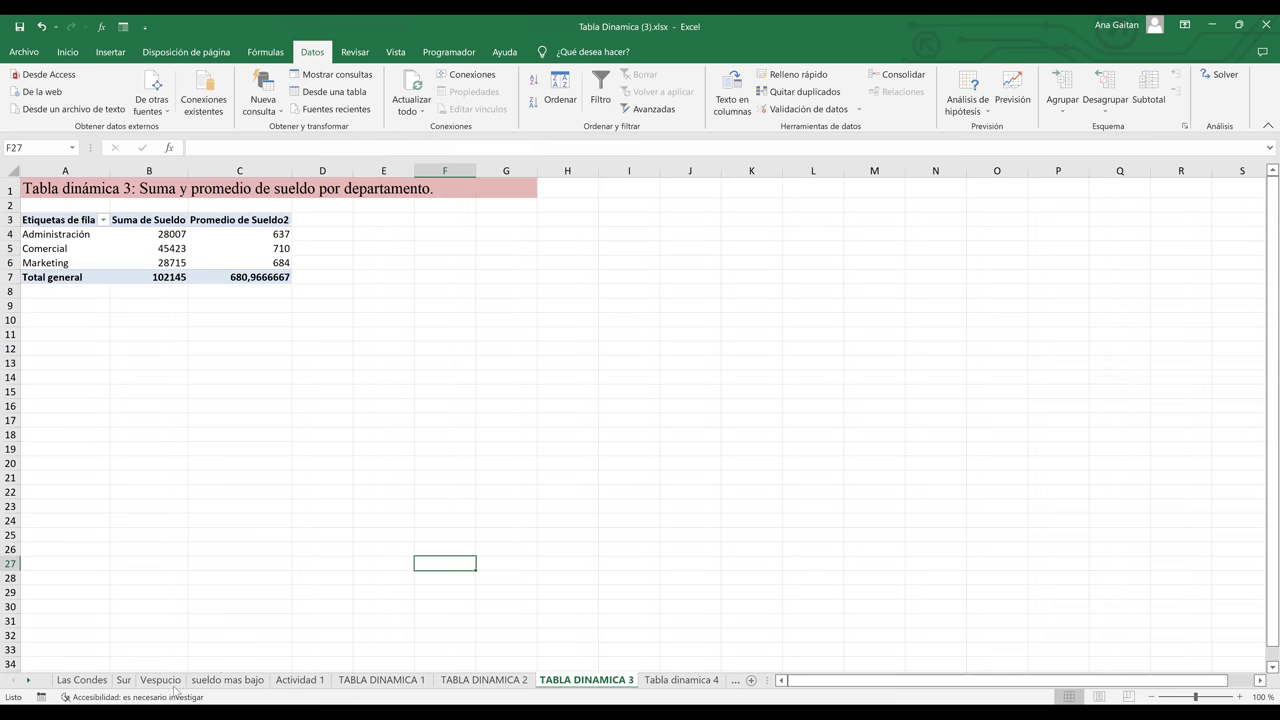
pyautogui.click(227, 680)
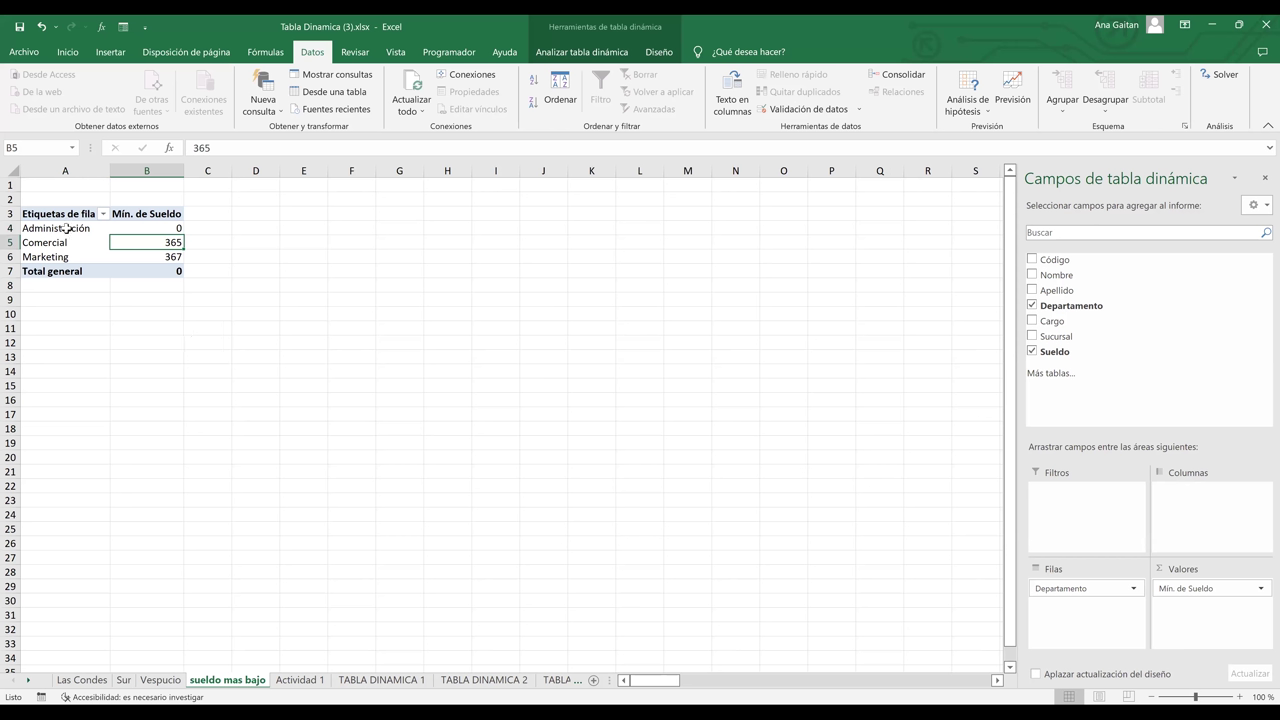
pyautogui.click(245, 282)
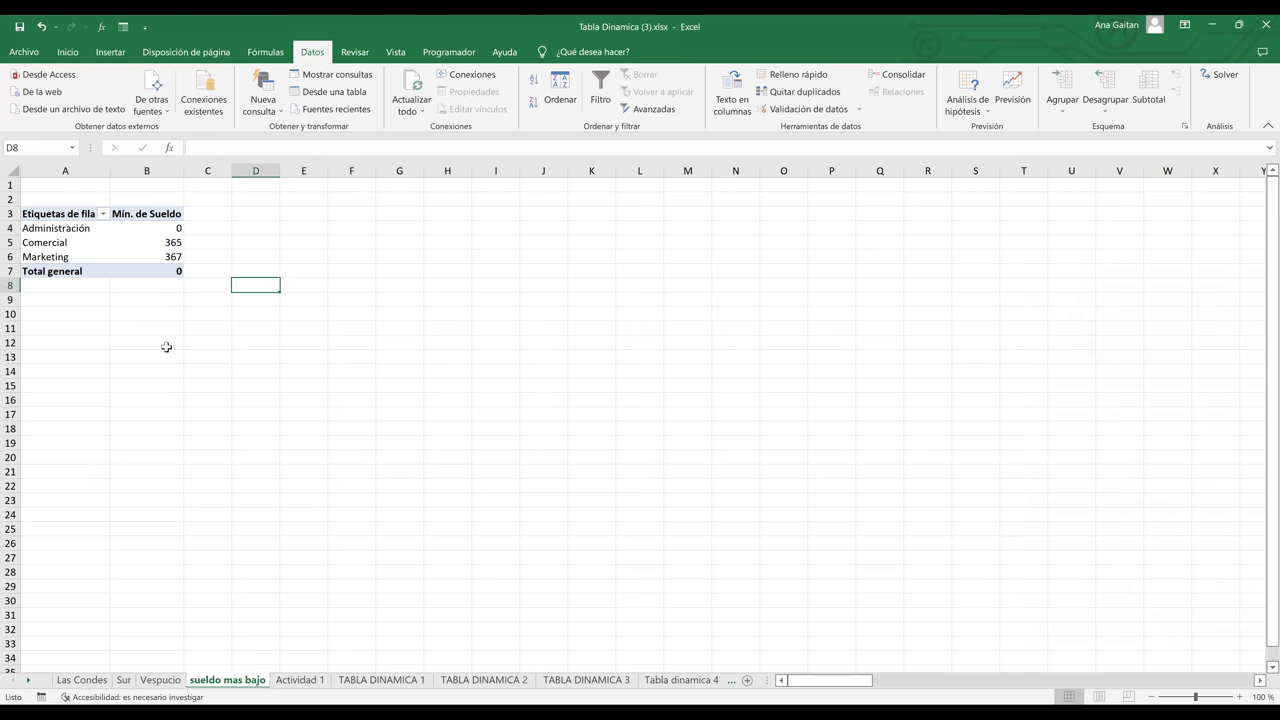
pyautogui.press('Right')
pyautogui.press('Right')
pyautogui.press('Down')
pyautogui.press('Down')
pyautogui.press('Down')
pyautogui.press('Down')
pyautogui.press('Down')
pyautogui.press('Down')
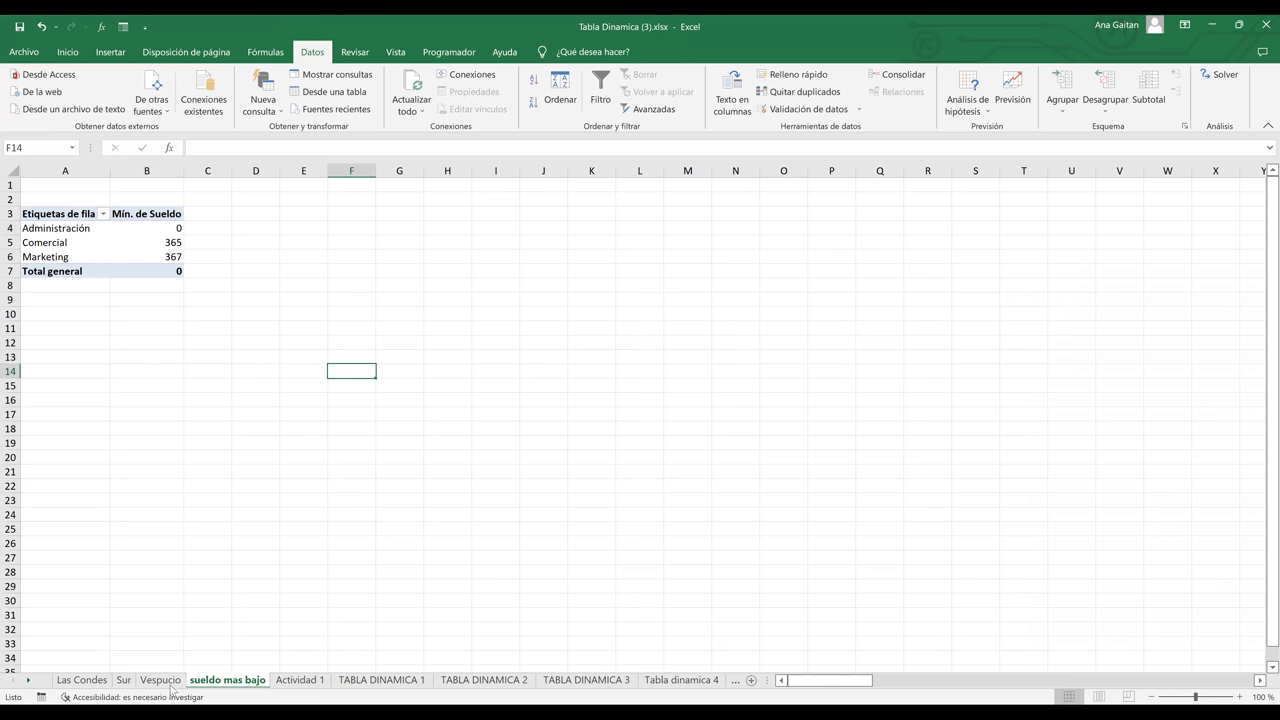
# Compare the departments and minimum salaries in "sueldo mas bajo" with the Las Condes branch's pivot table
pyautogui.click(147, 228)
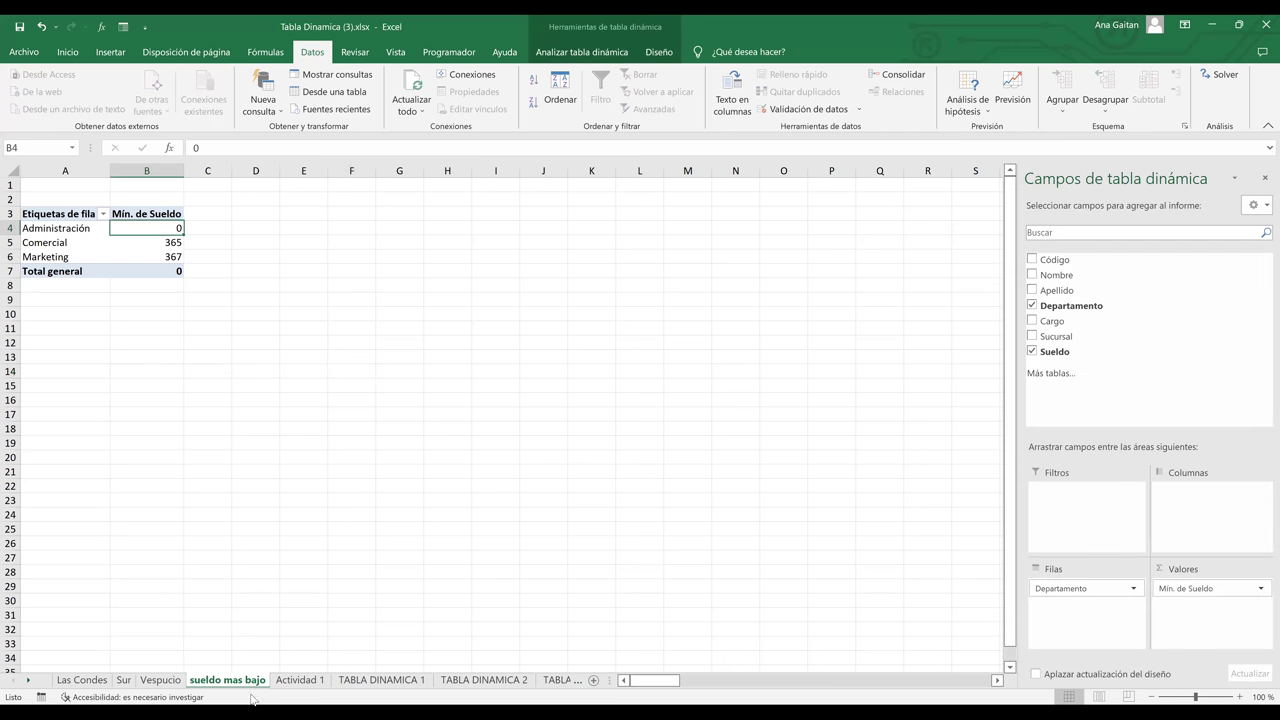
pyautogui.click(78, 281)
pyautogui.click(100, 686)
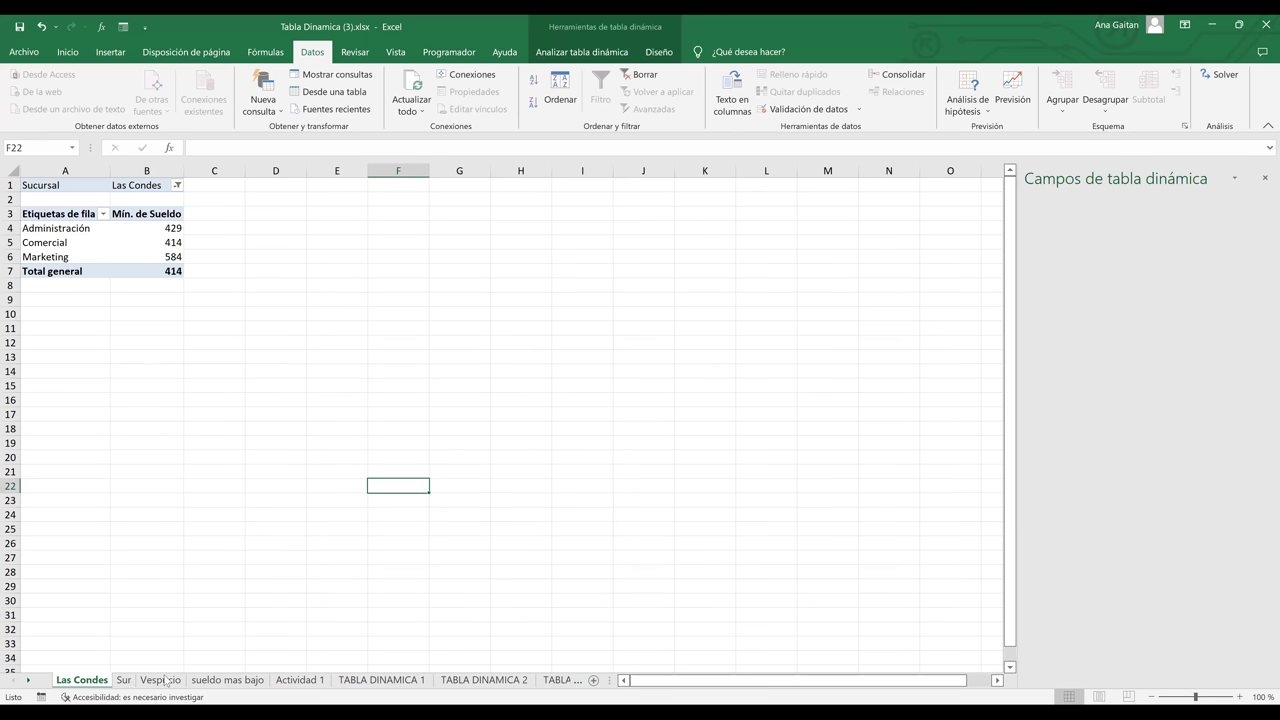
pyautogui.click(206, 680)
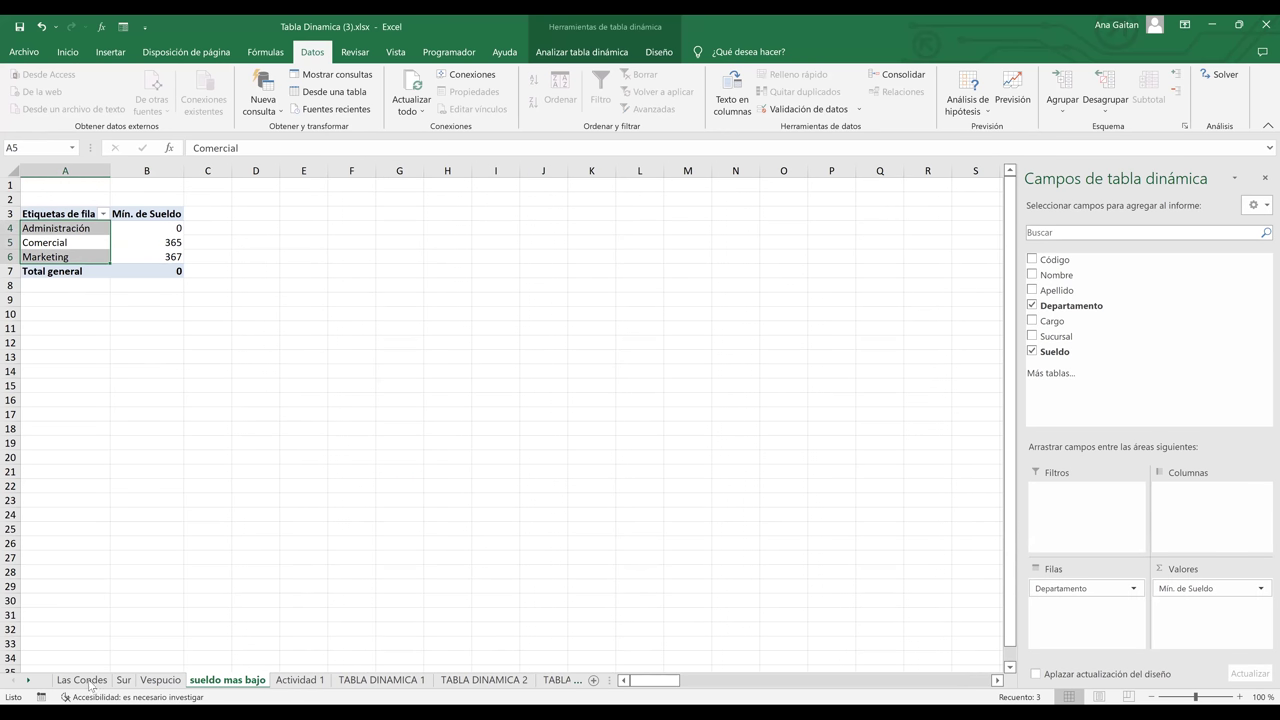
# Examine the minimum salary per Departamento on the Sur branch's sheet, including the Marketing value
pyautogui.click(123, 680)
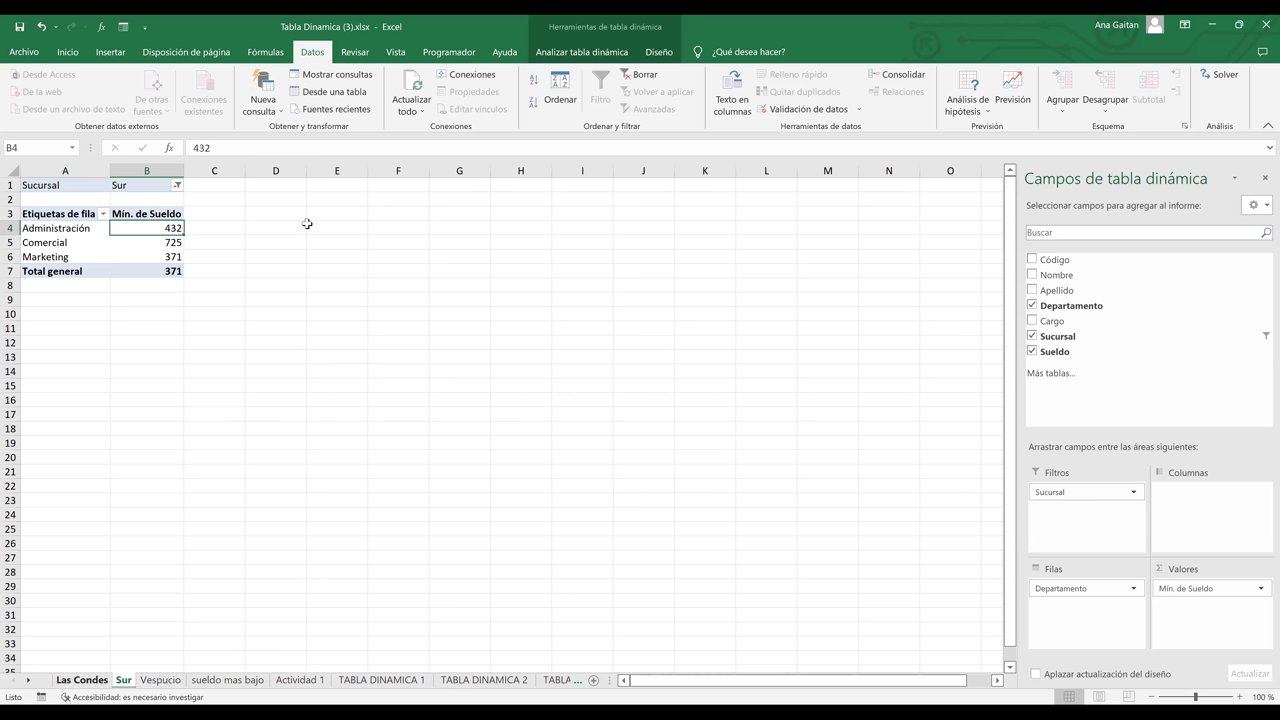
pyautogui.click(275, 571)
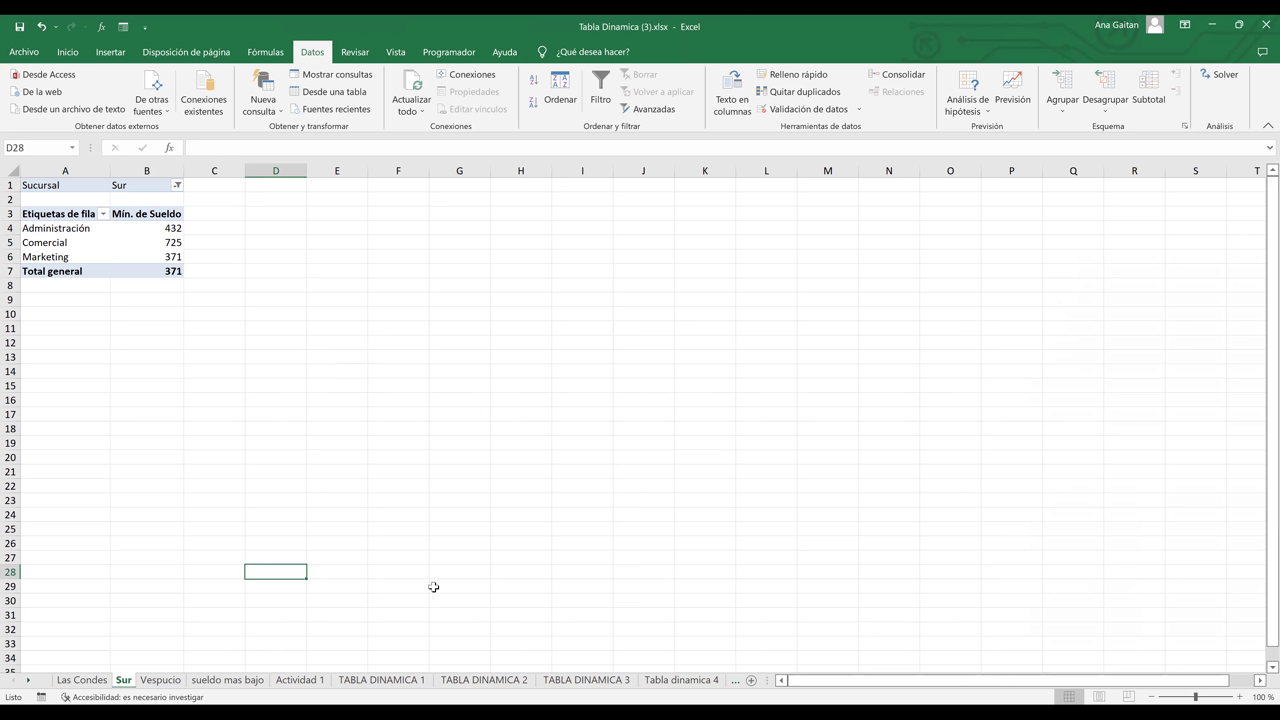
pyautogui.click(140, 256)
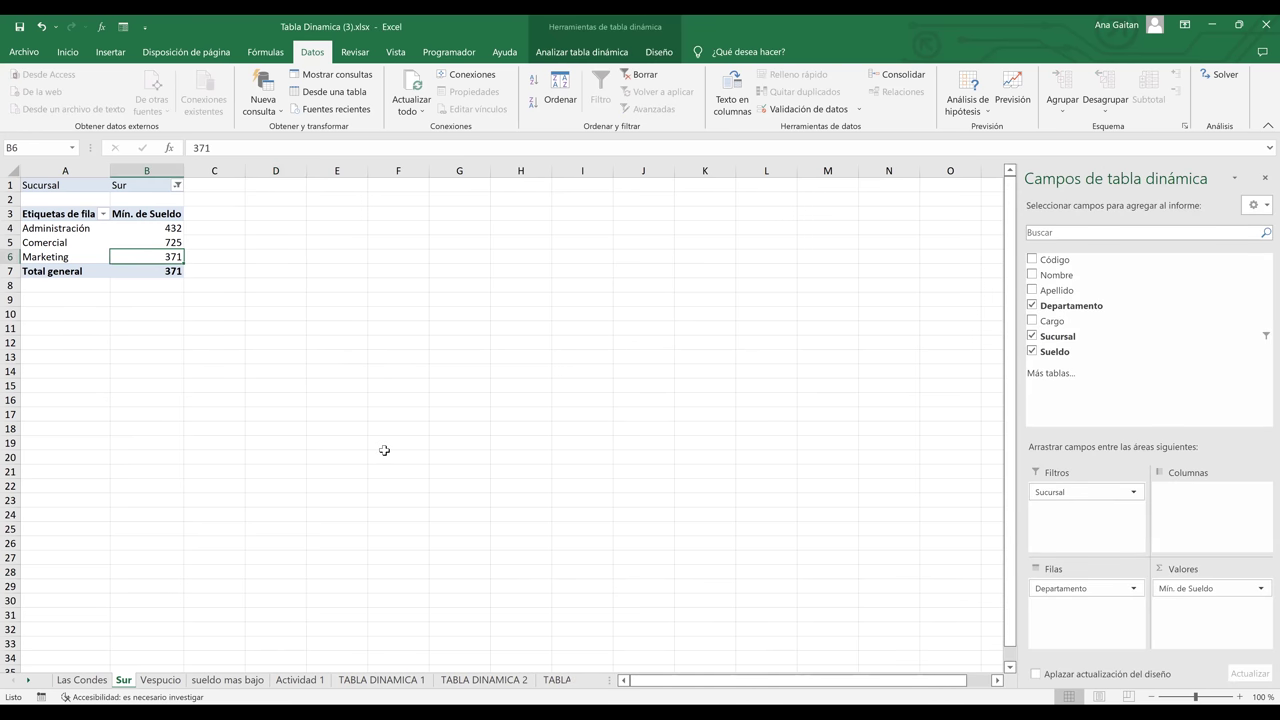
pyautogui.click(502, 440)
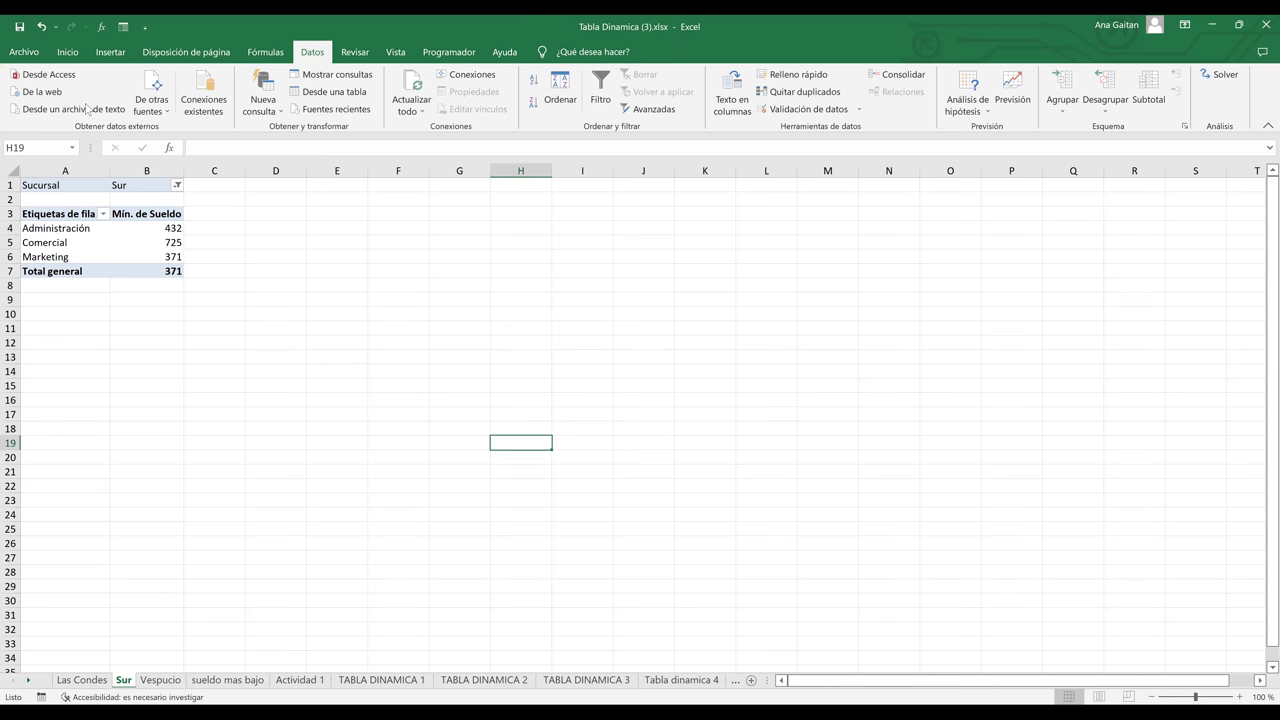
pyautogui.press('Right')
pyautogui.press('Right')
pyautogui.press('Right')
pyautogui.press('Up')
pyautogui.press('Up')
pyautogui.press('Up')
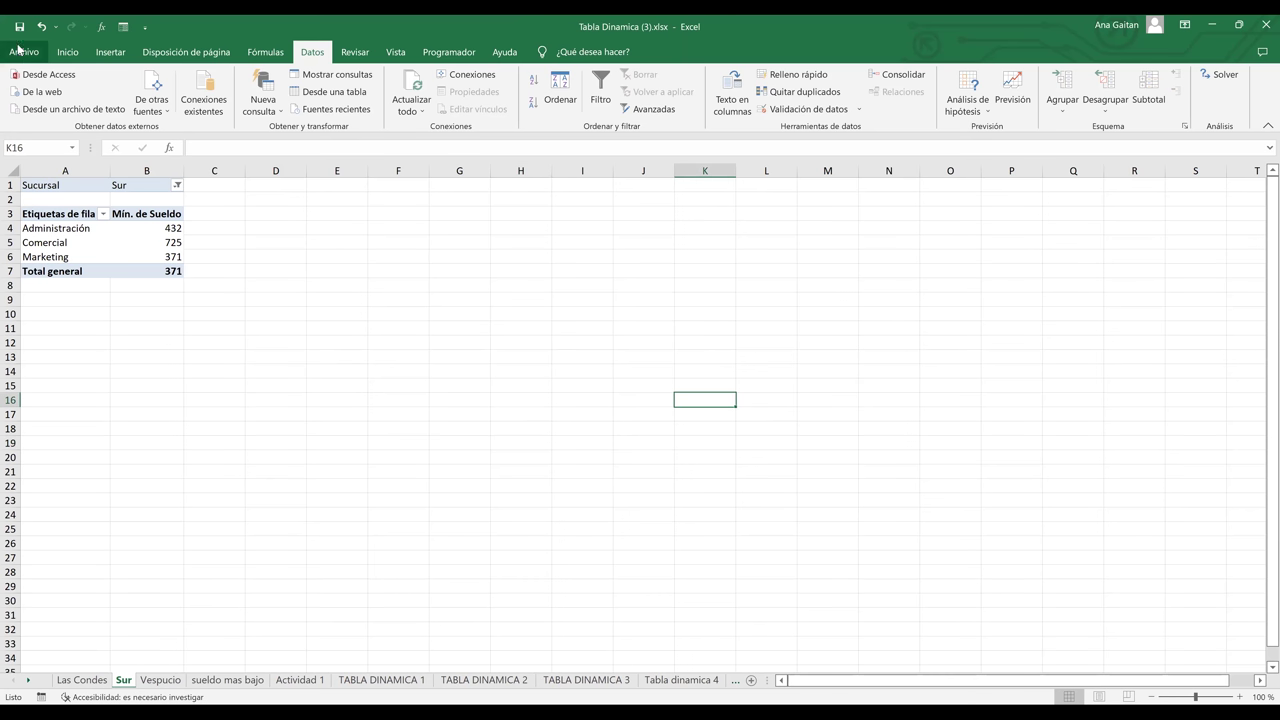